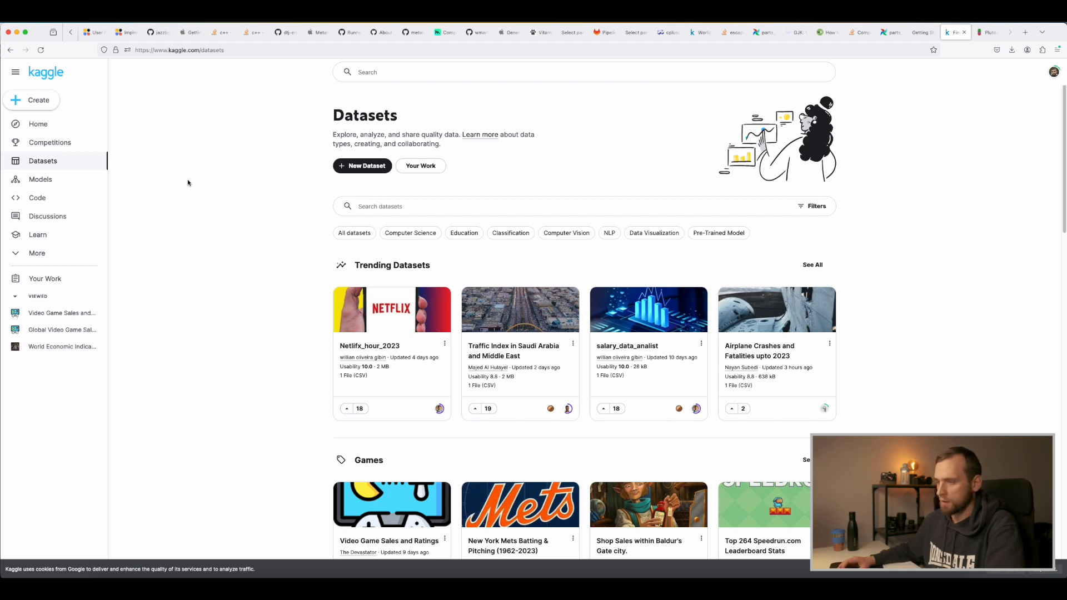
Open the Video Game Sales and Ratings dataset on Kaggle and examine the columns in its data preview.
scroll(305, 317, "down", 5)
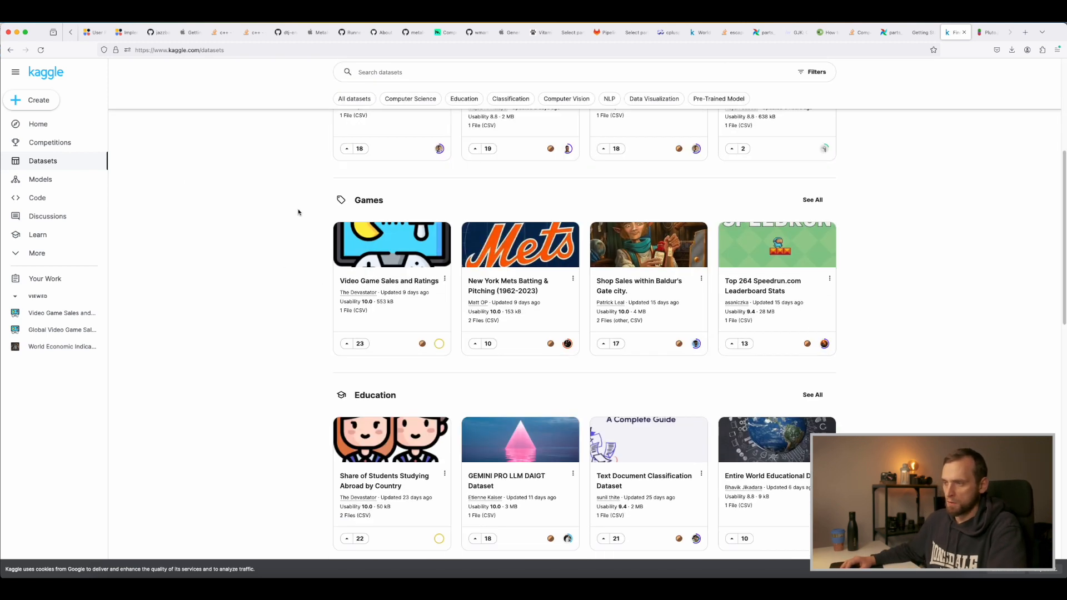
left_click(383, 250)
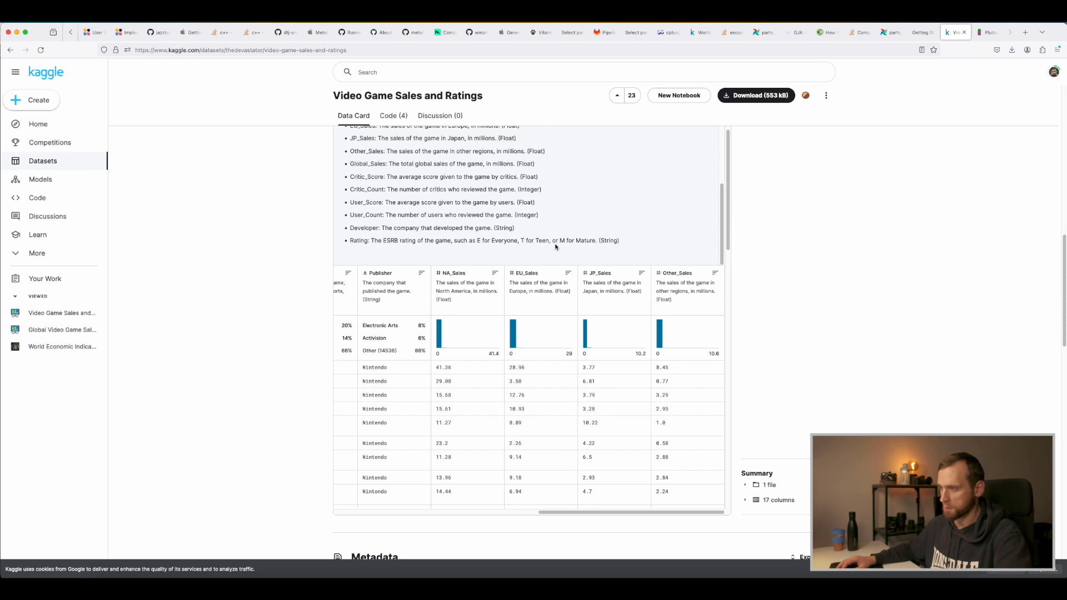
left_click_drag(640, 512, 426, 507)
mouse_move(373, 331)
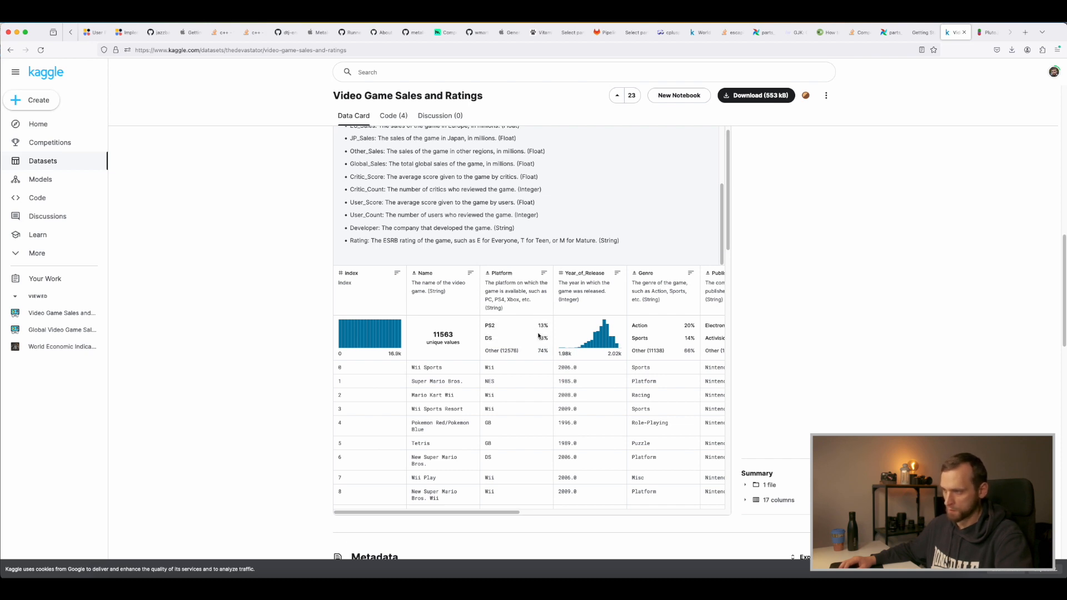
left_click_drag(506, 512, 594, 521)
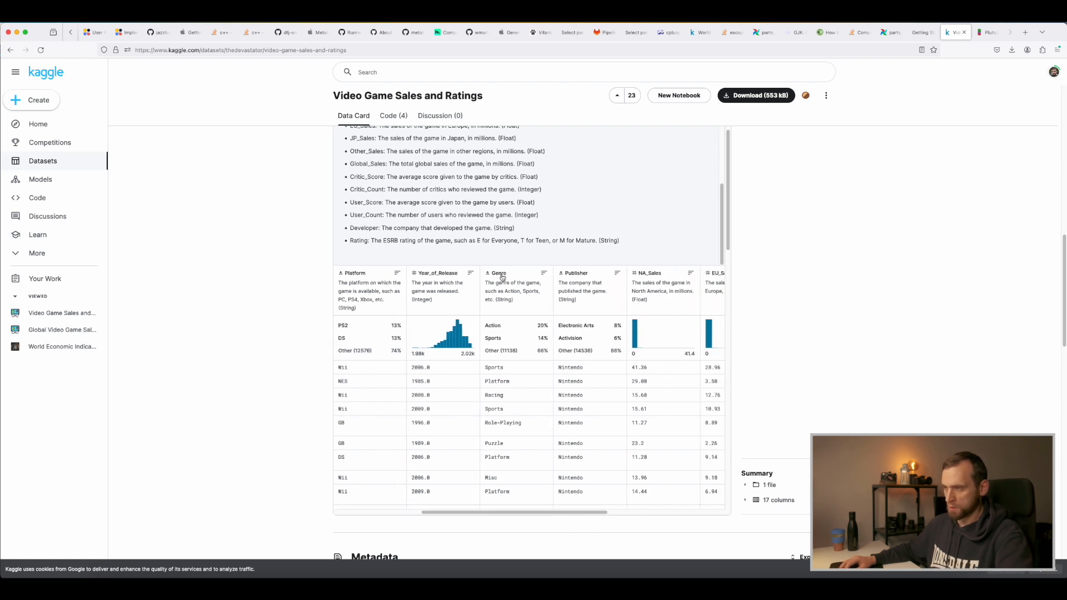
scroll(526, 354, "left", 3)
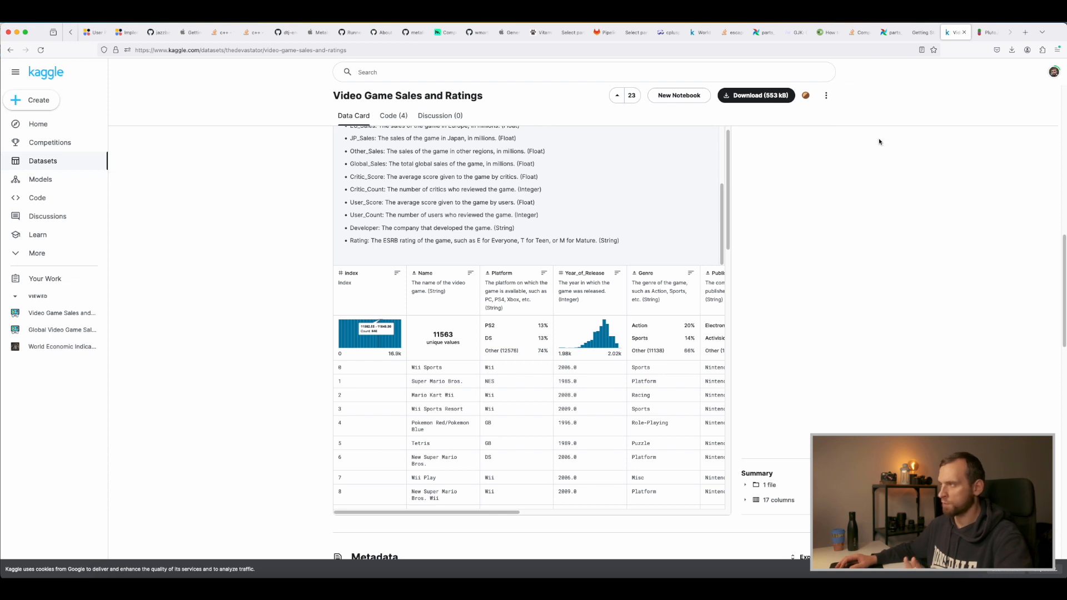
Switch to the empty Pluto.jl notebook and run "using CSV" in its first cell.
key("ctrl+Tab")
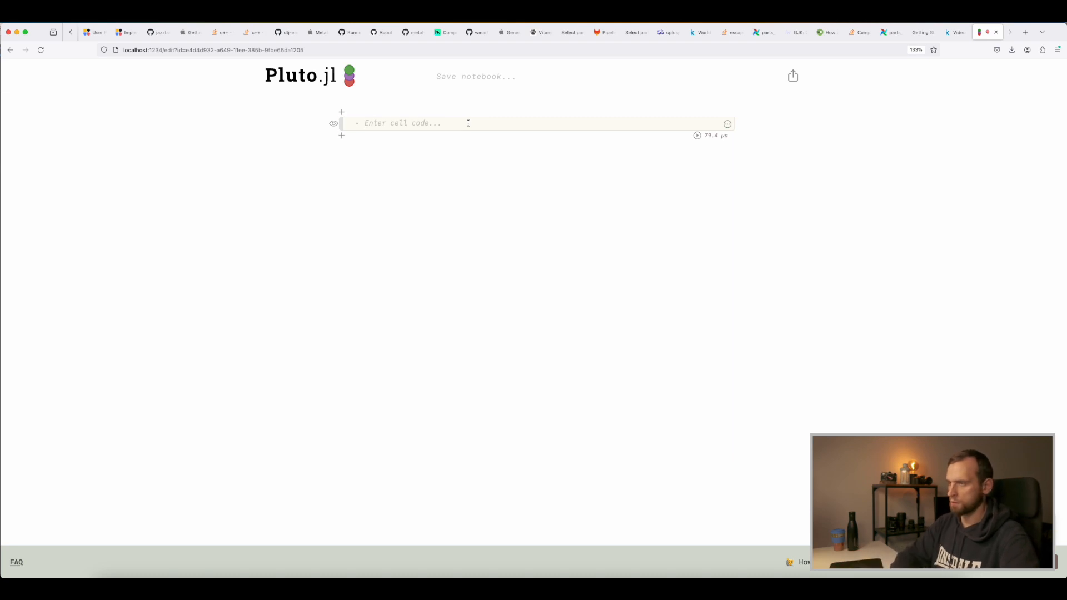
left_click(468, 122)
type("using CSV")
key("shift+Return")
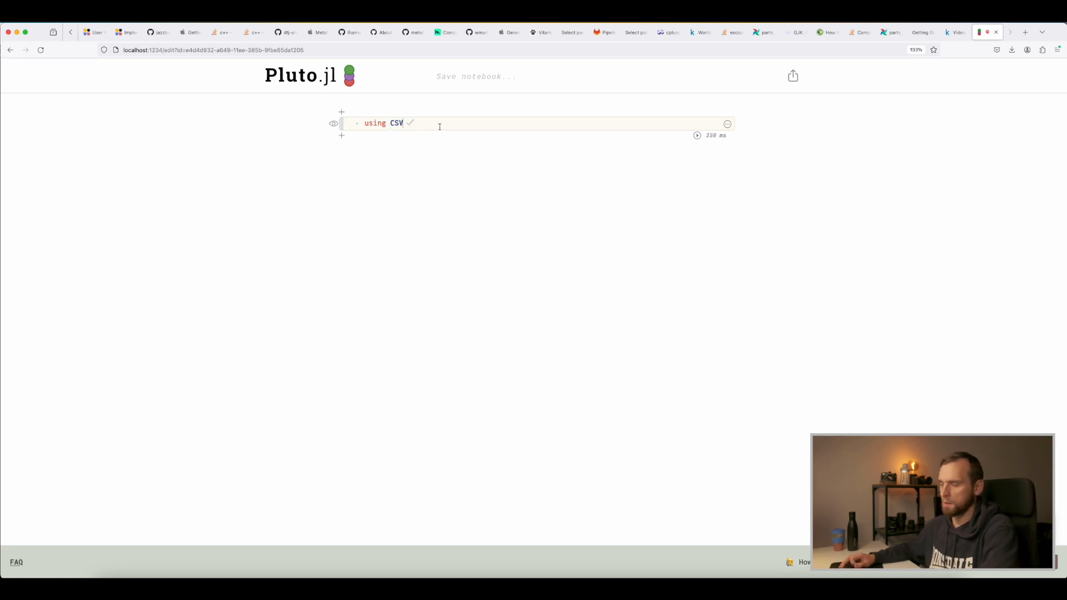
Add a cell that reads Video_Games.csv from the Downloads folder with CSV.File, run it and view the table's further columns.
left_click(340, 135)
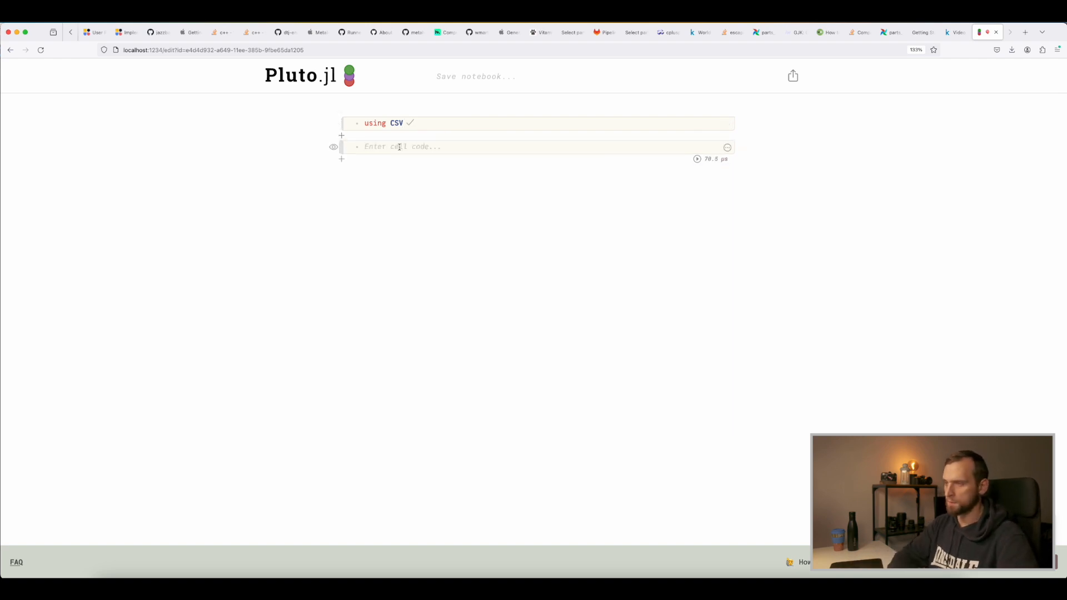
type("CSV.")
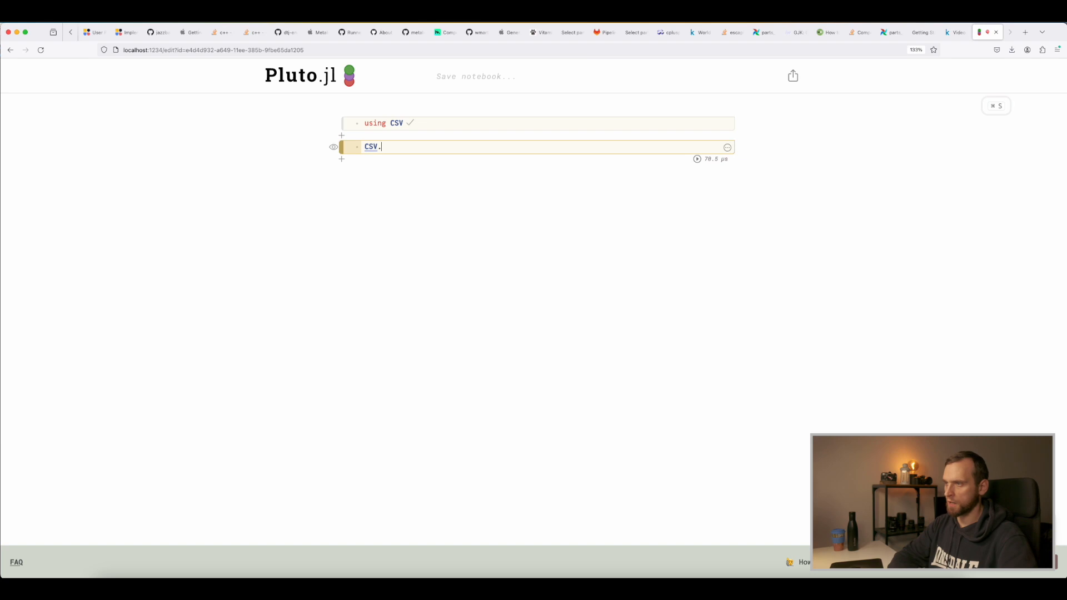
type("File(\"\"")
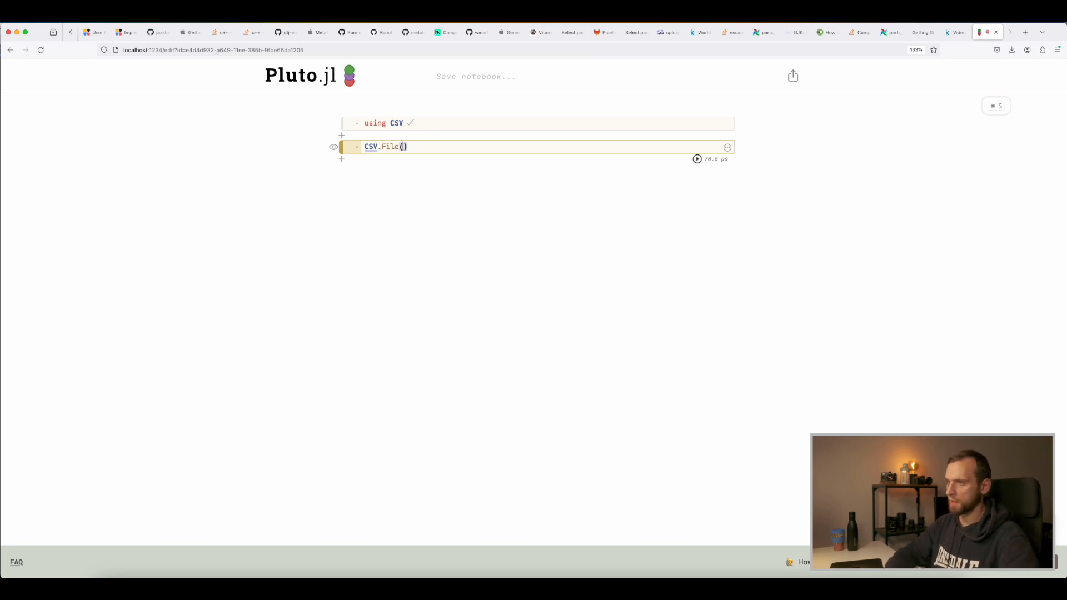
key("Left")
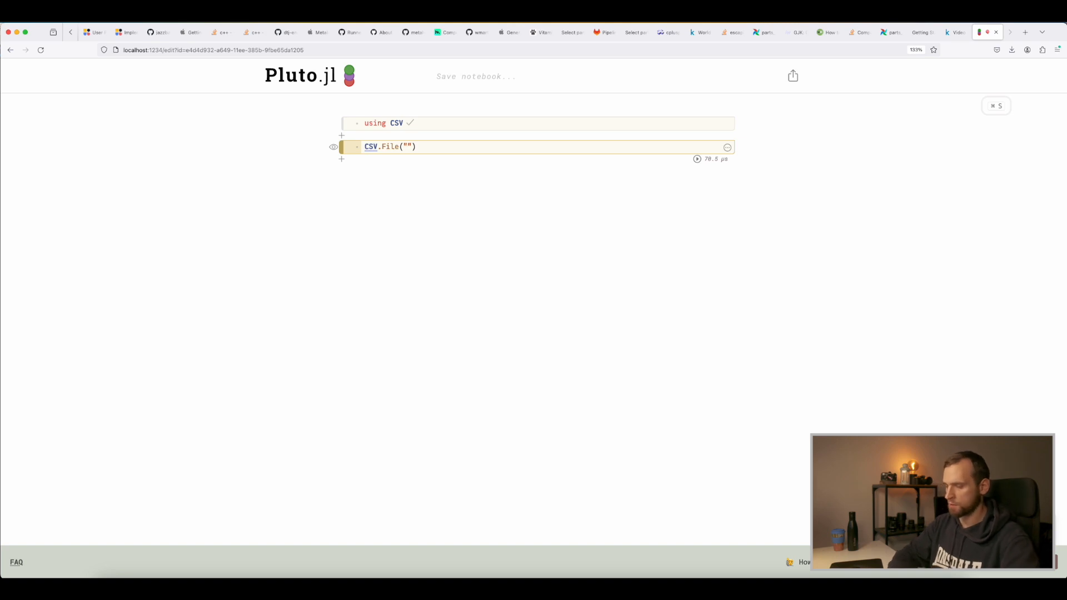
type("/Users/sa")
key("Tab")
type("Dow")
key("Tab")
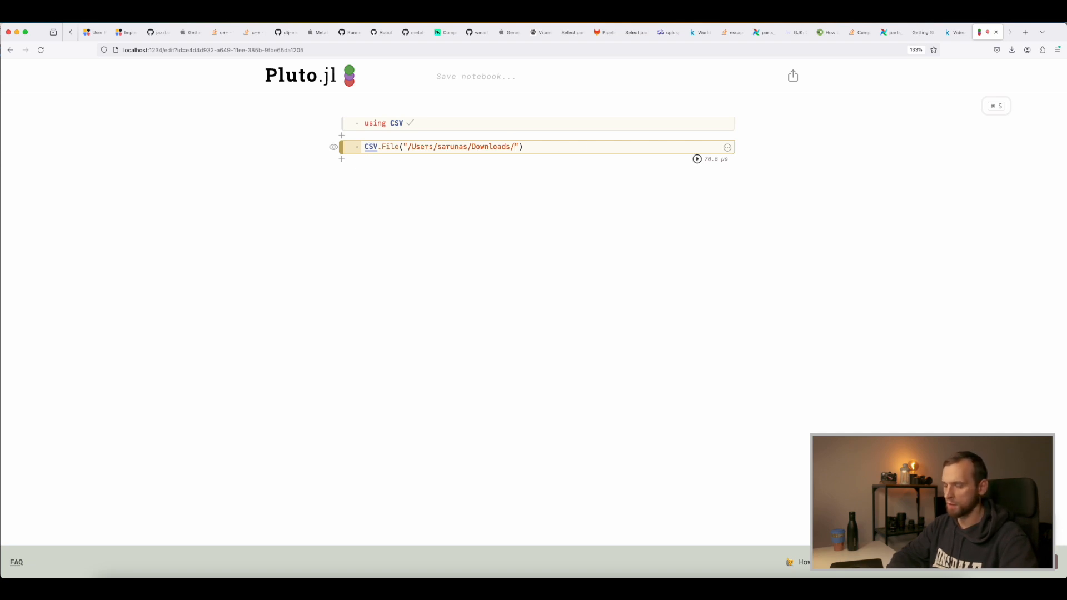
type("V")
key("Tab")
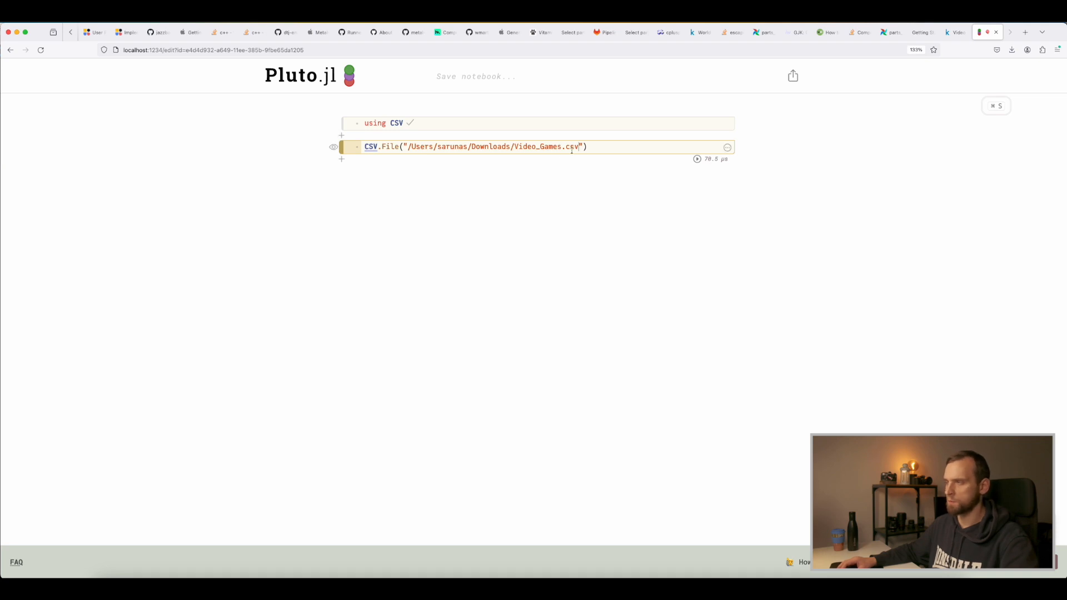
left_click(657, 147)
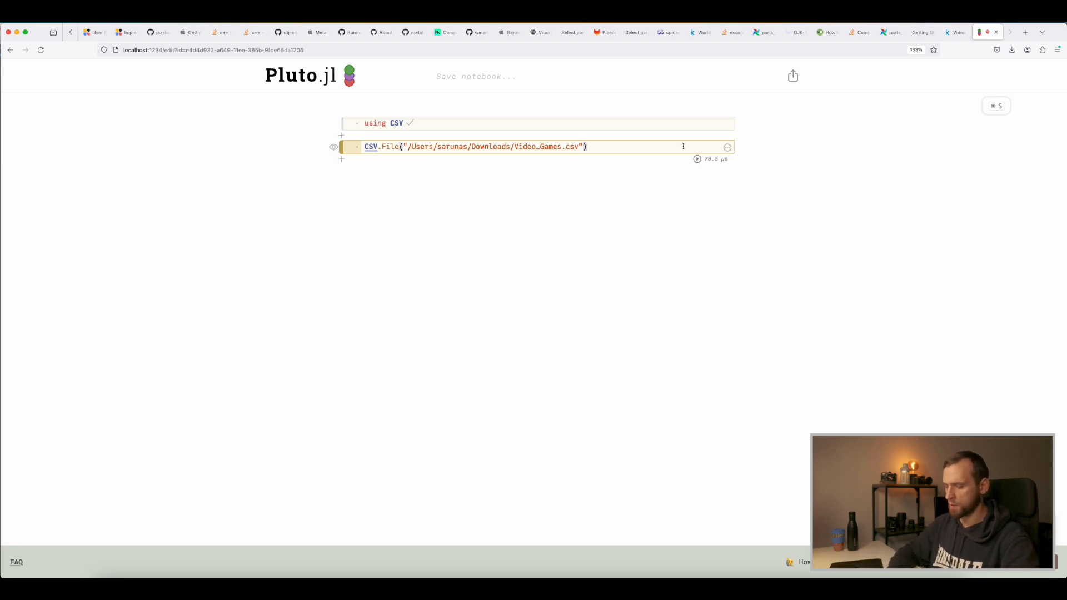
key("shift+Return")
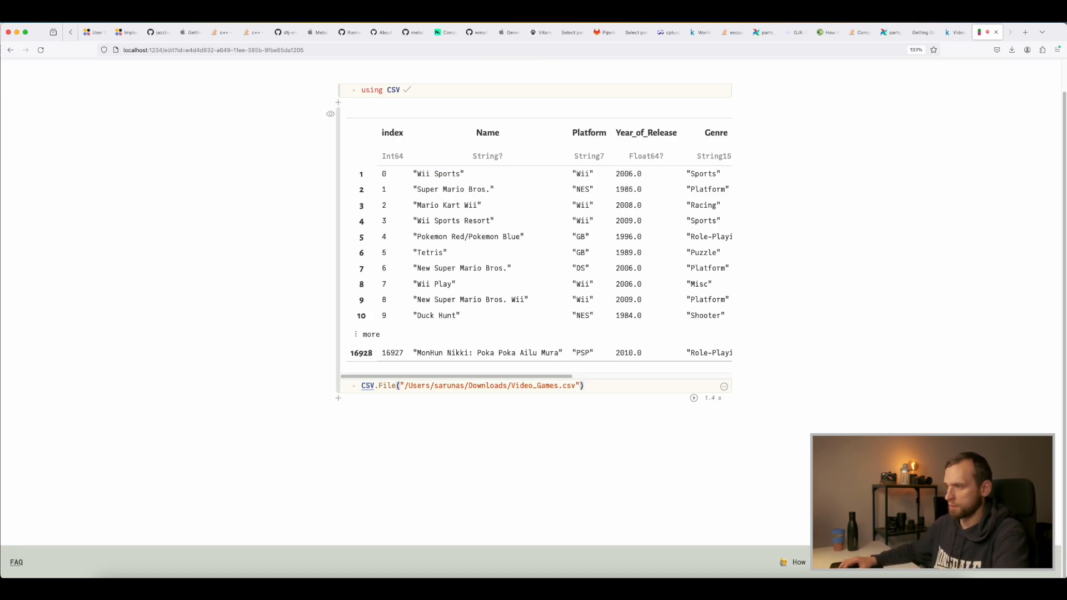
left_click_drag(545, 376, 656, 377)
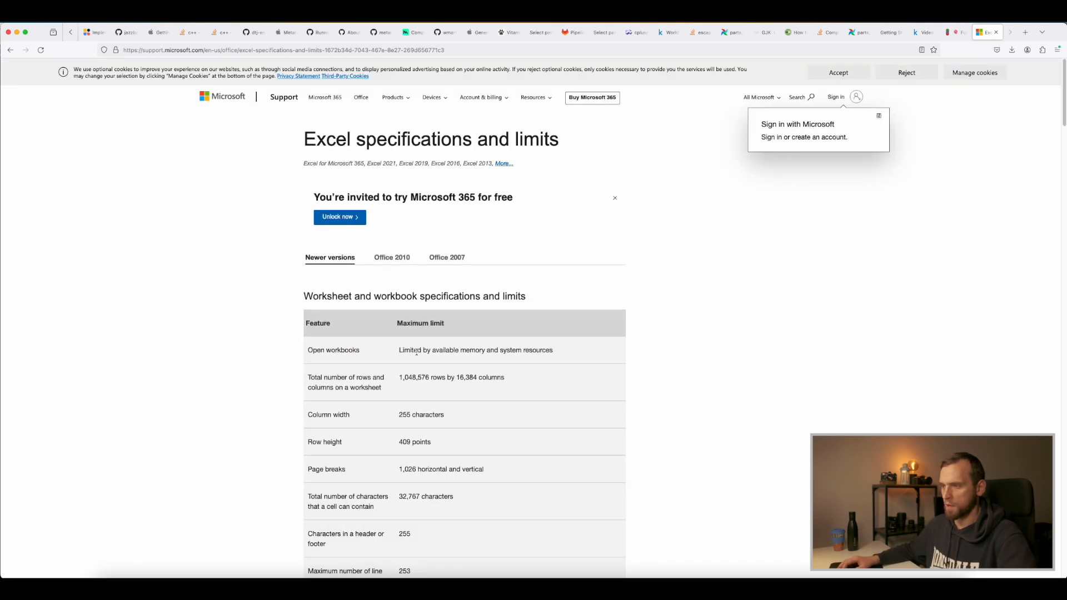
Examine Excel's worksheet row, column and column width limits on the Microsoft support page, and close that page.
double_click(417, 360)
double_click(411, 376)
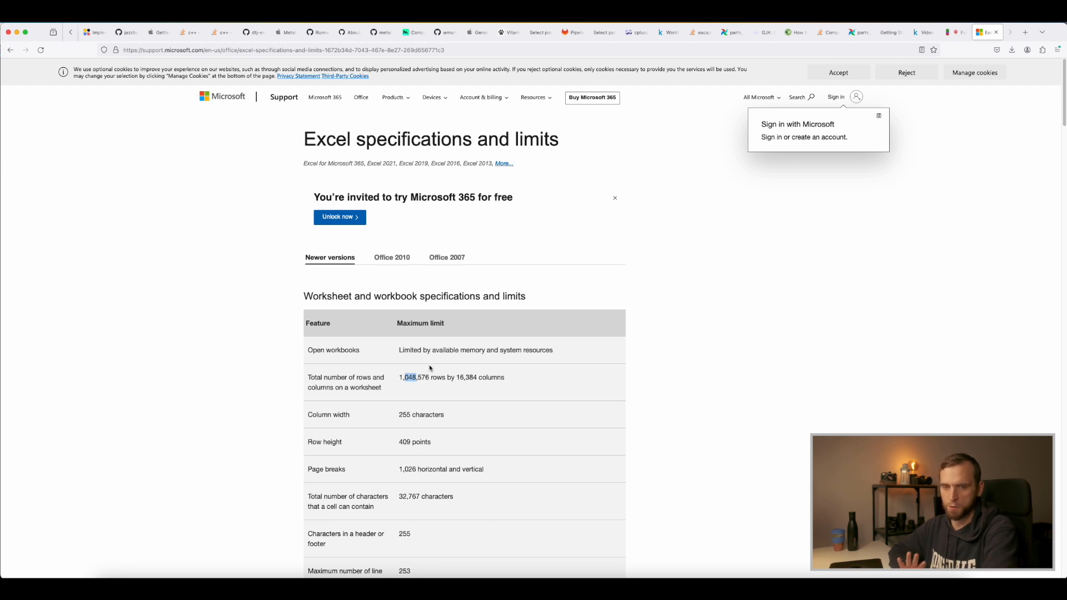
double_click(470, 377)
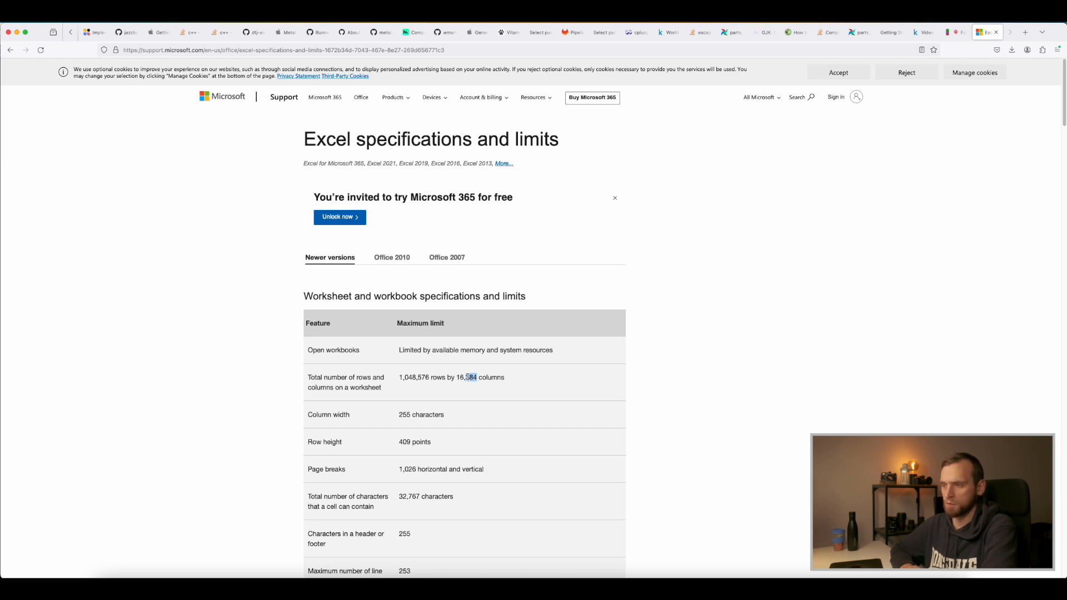
left_click(400, 375)
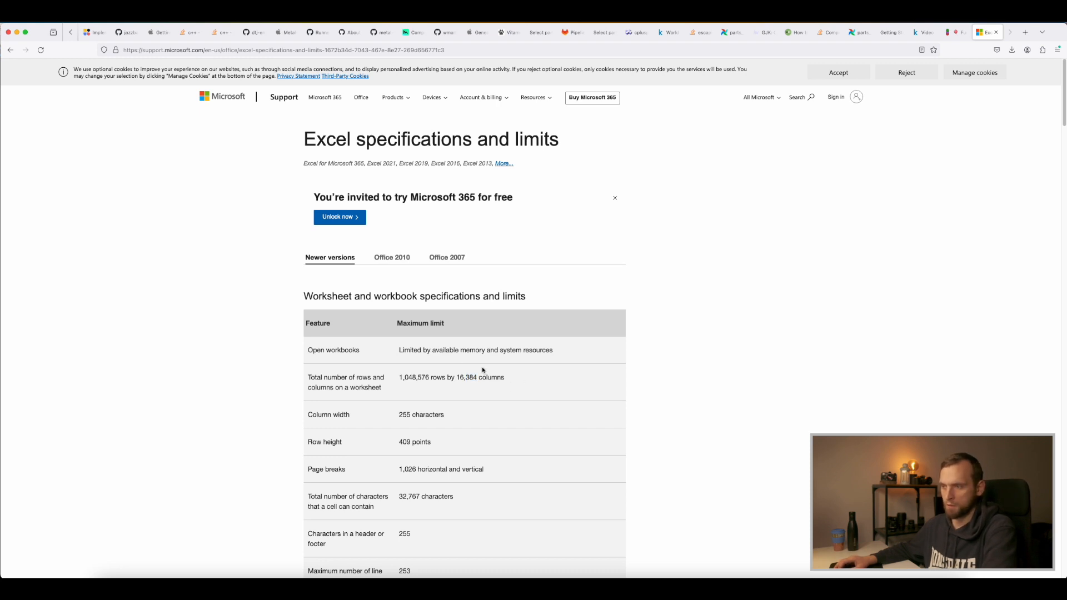
left_click_drag(514, 379, 424, 375)
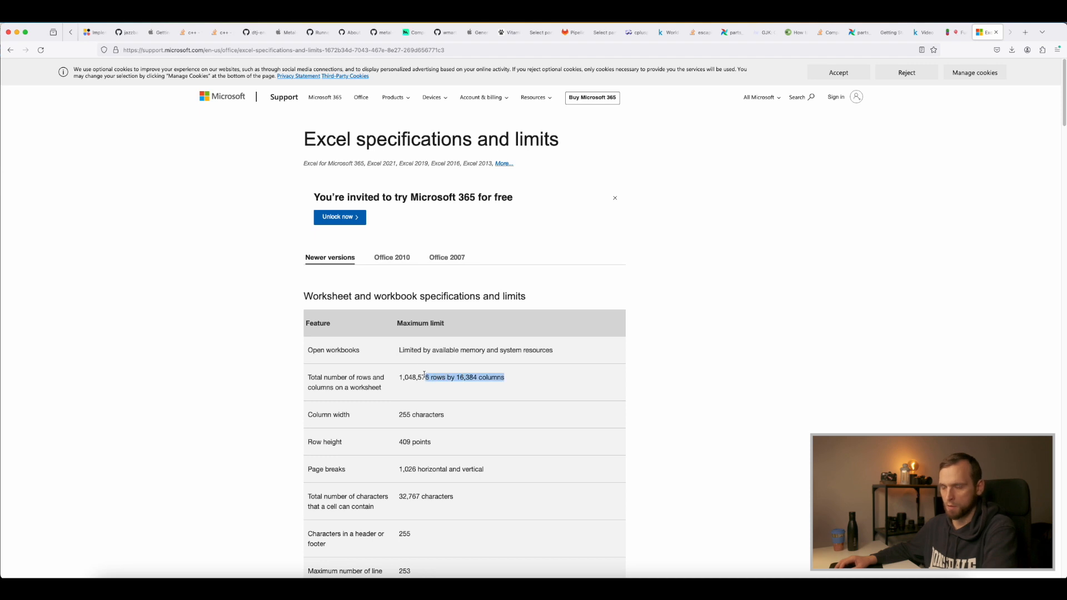
left_click(521, 383)
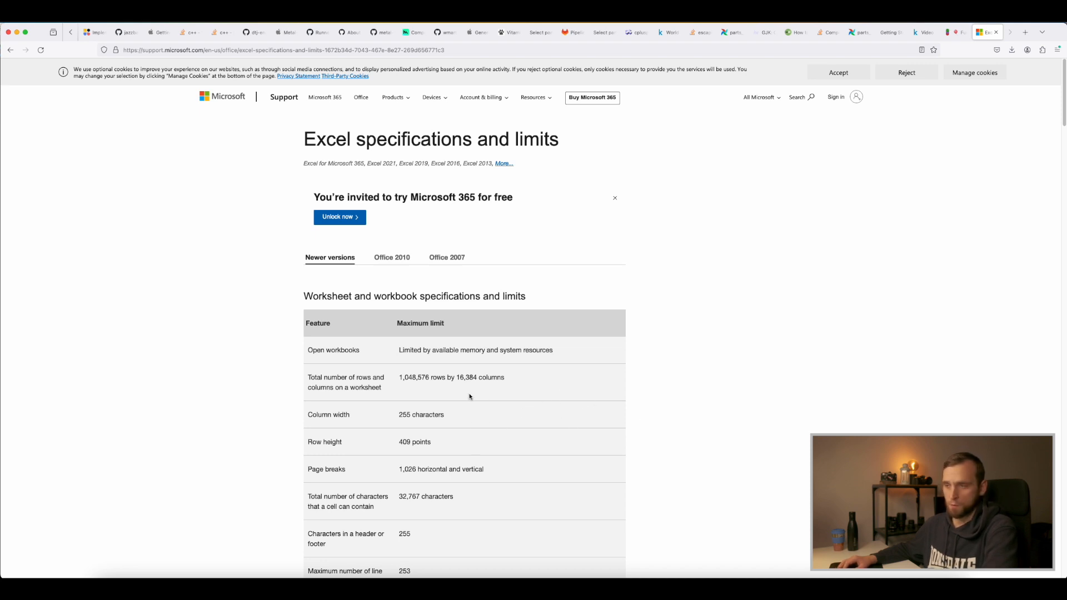
left_click_drag(462, 416, 395, 415)
left_click(476, 417)
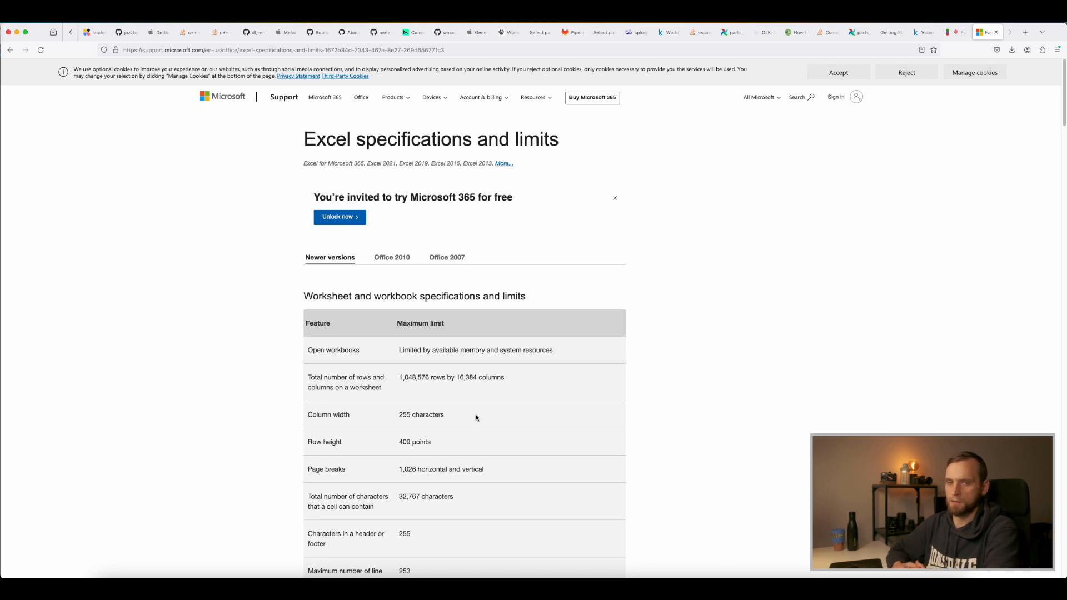
left_click(995, 32)
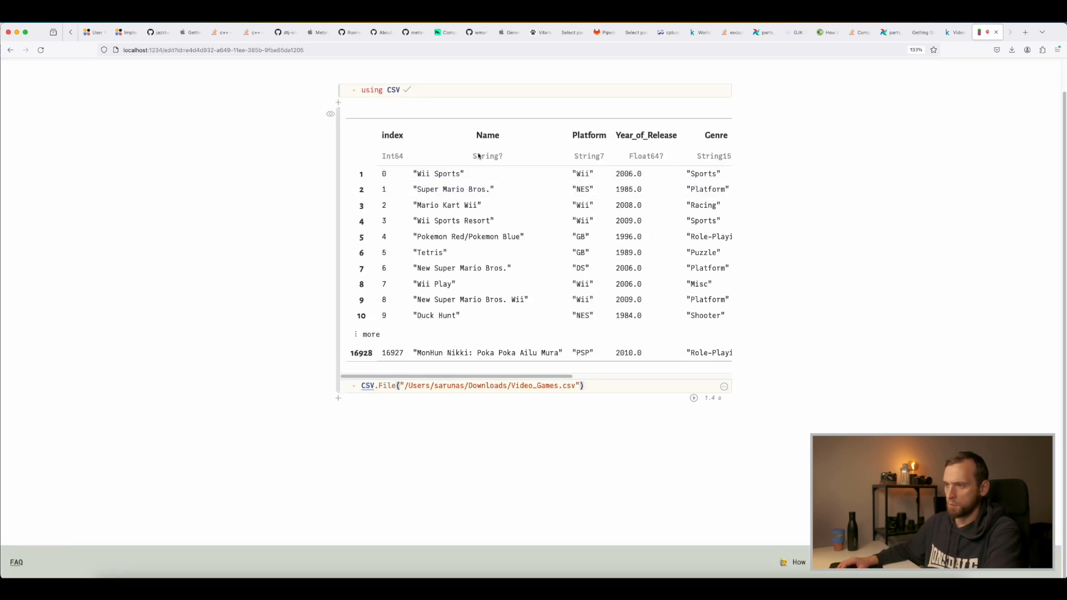
Assign the CSV.File result to a variable named data and rerun the cell.
scroll(328, 240, "up", 1)
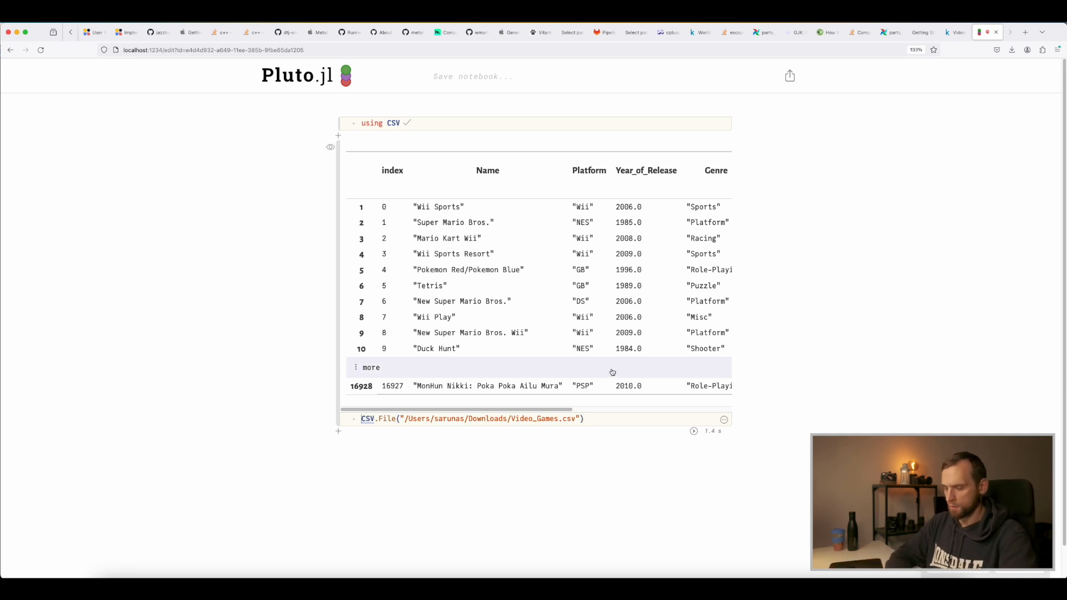
type("data ")
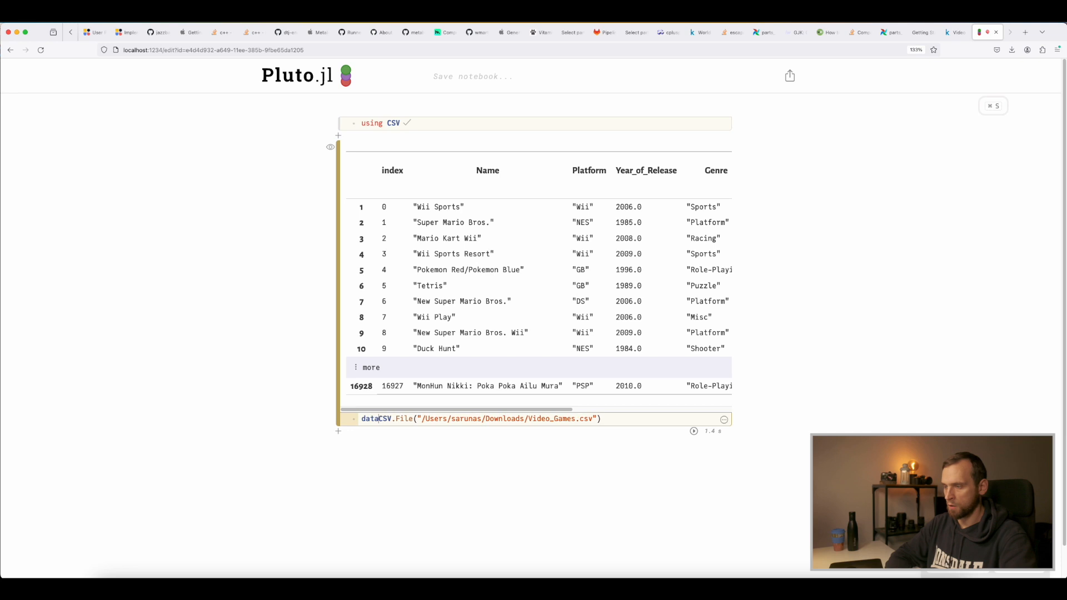
type("=")
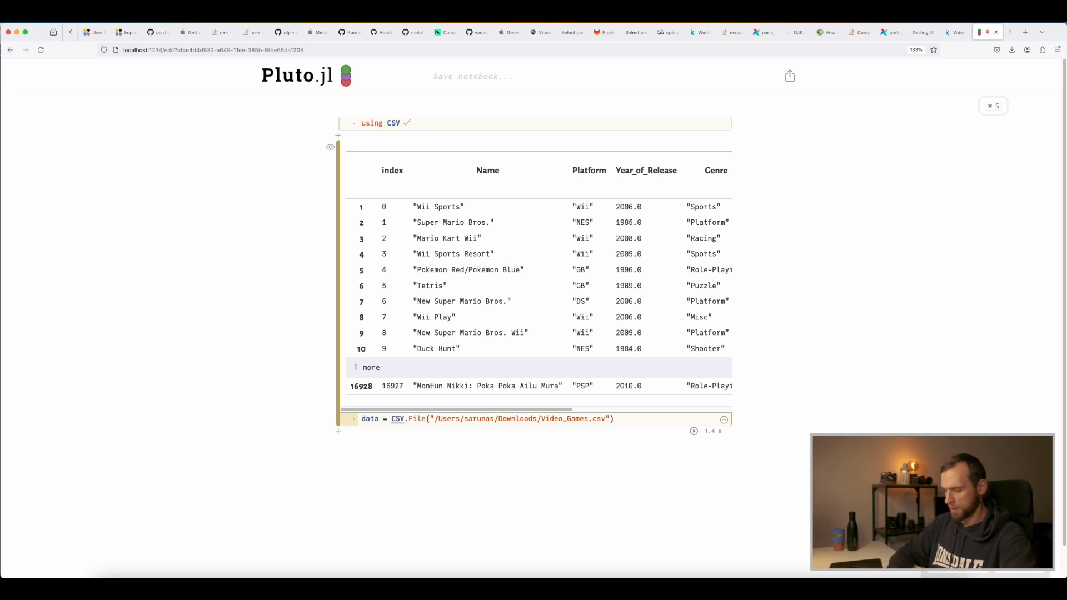
key("shift+Return")
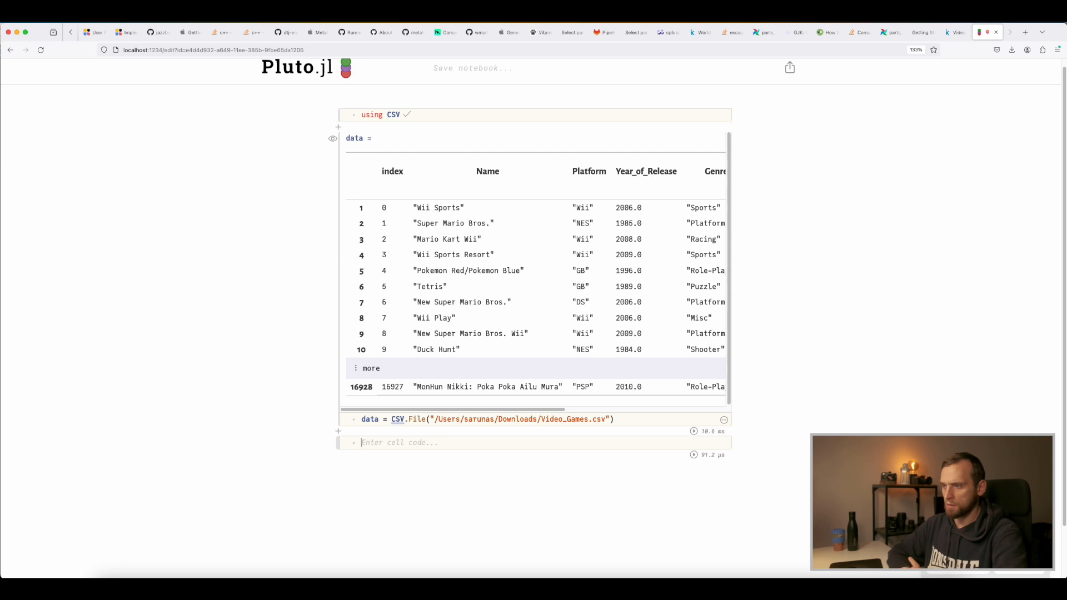
Retrieve the Name column by running data["Name"] in the new cell below the table.
type("data[\"nam")
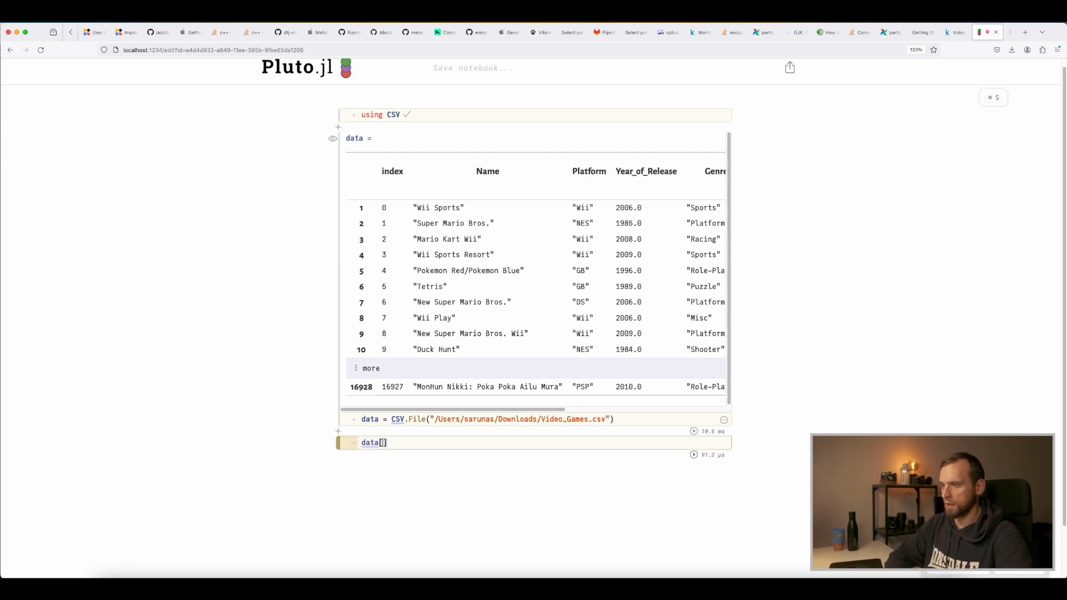
key("BackSpace")
key("BackSpace")
key("BackSpace")
key("BackSpace")
type("\"Name")
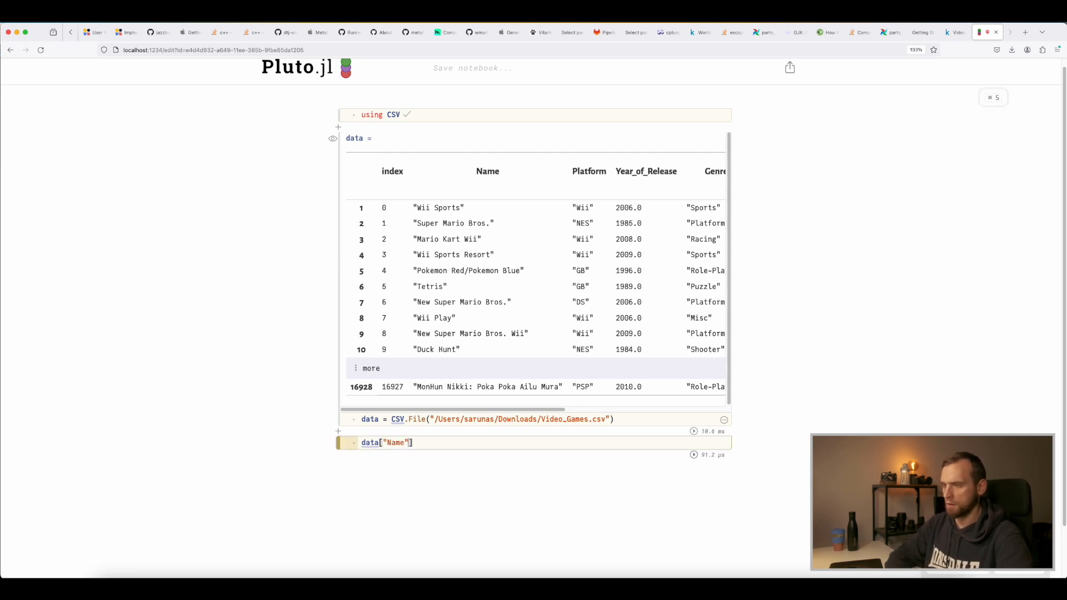
key("ctrl+Return")
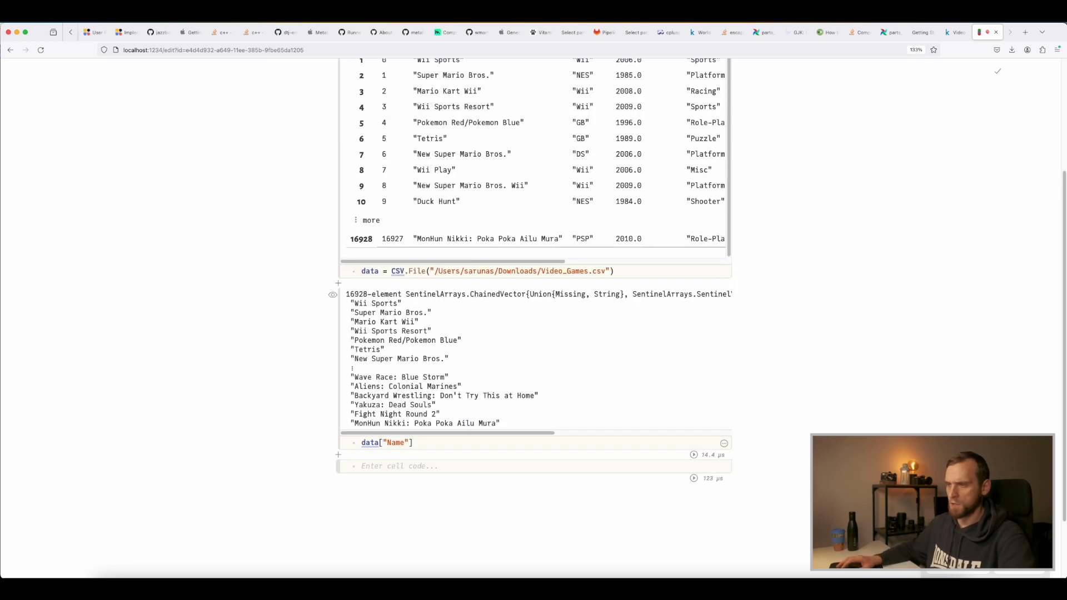
Replace the Name column in the lookup cell with "Global_sales" and run the cell.
scroll(546, 320, "down", 2)
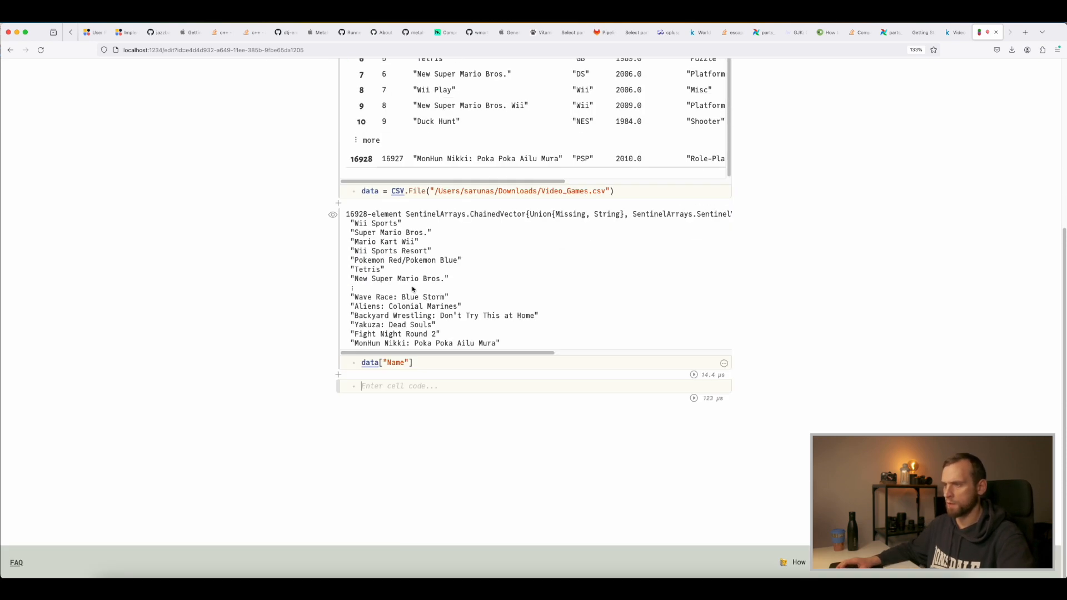
scroll(417, 311, "up", 4)
scroll(425, 345, "down", 4)
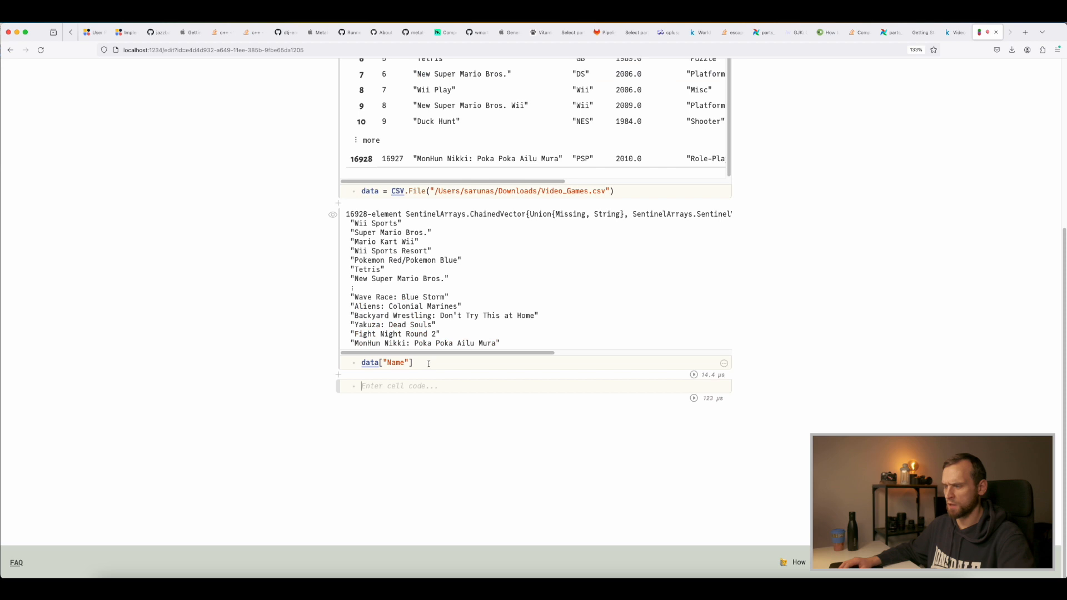
scroll(605, 294, "up", 3)
scroll(605, 295, "up", 4)
left_click_drag(512, 417, 455, 435)
scroll(344, 433, "down", 4)
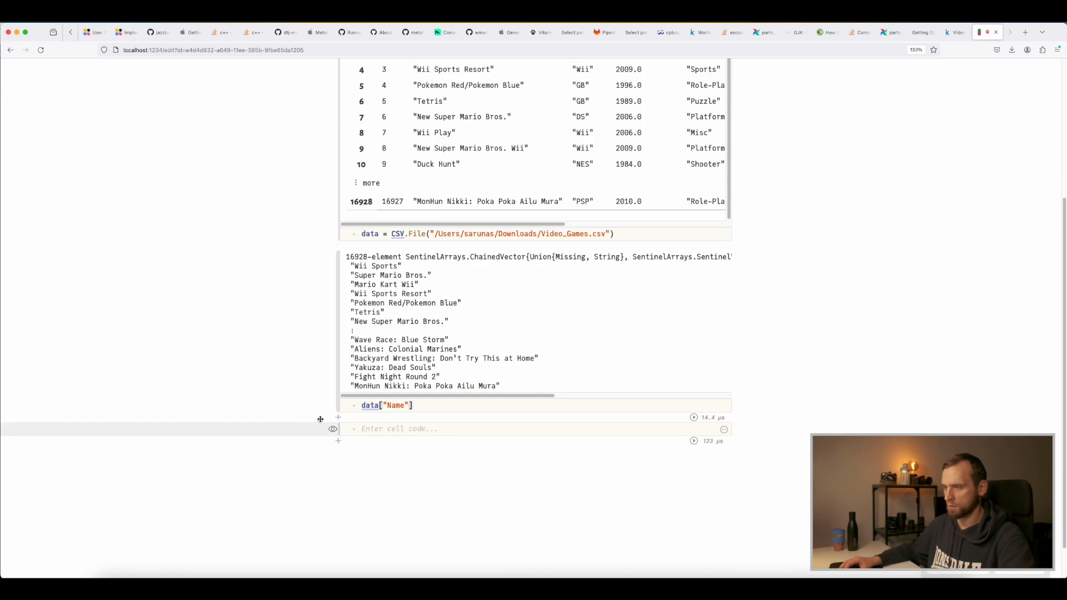
double_click(396, 405)
type("Global_sales")
key("shift+Return")
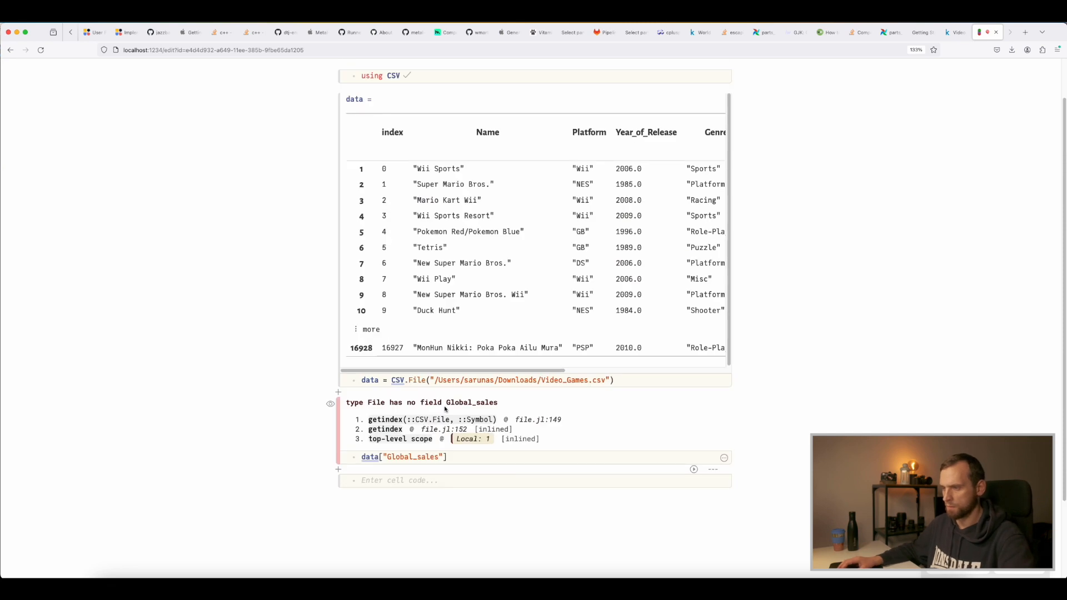
Check the table's remaining column headers, correct the lookup column to "Global_Sales" and submit the change.
left_click_drag(514, 370, 674, 371)
left_click(421, 456)
key("BackSpace")
type("S")
key("super+s")
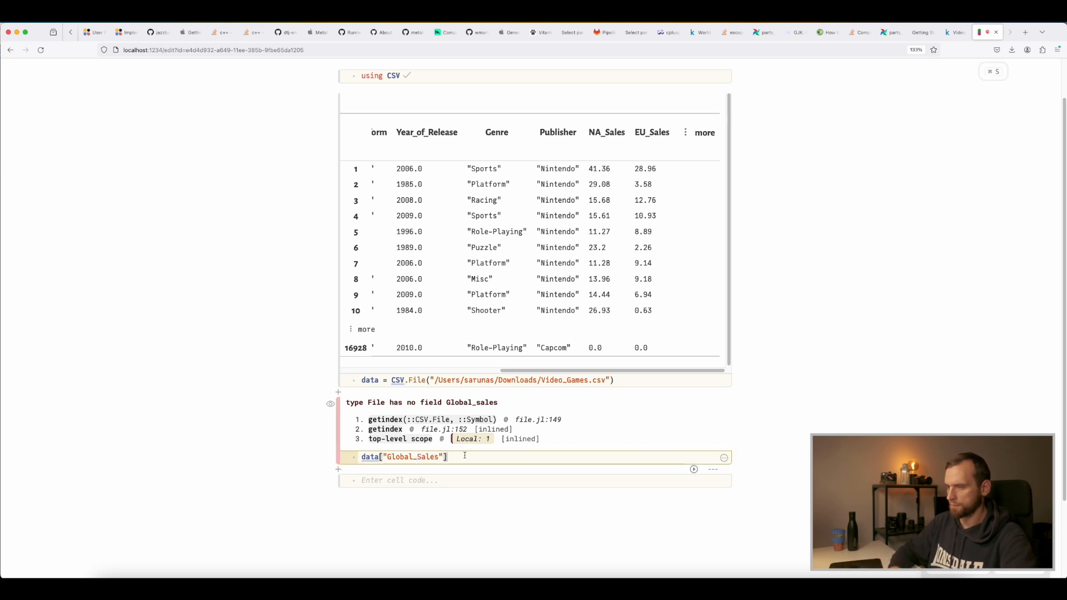
Run the Global_Sales lookup, wrap it as sum(data["Global_Sales"]) and run the cell again.
key("shift+Return")
key("super+Left")
type("sum(")
left_click(478, 458)
type(")")
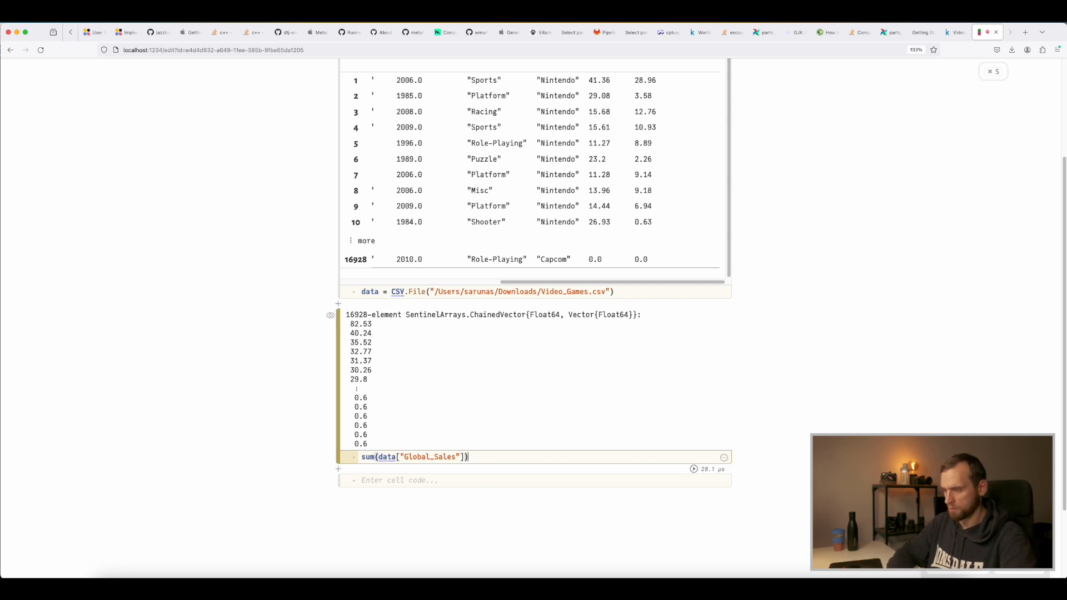
key("super+s")
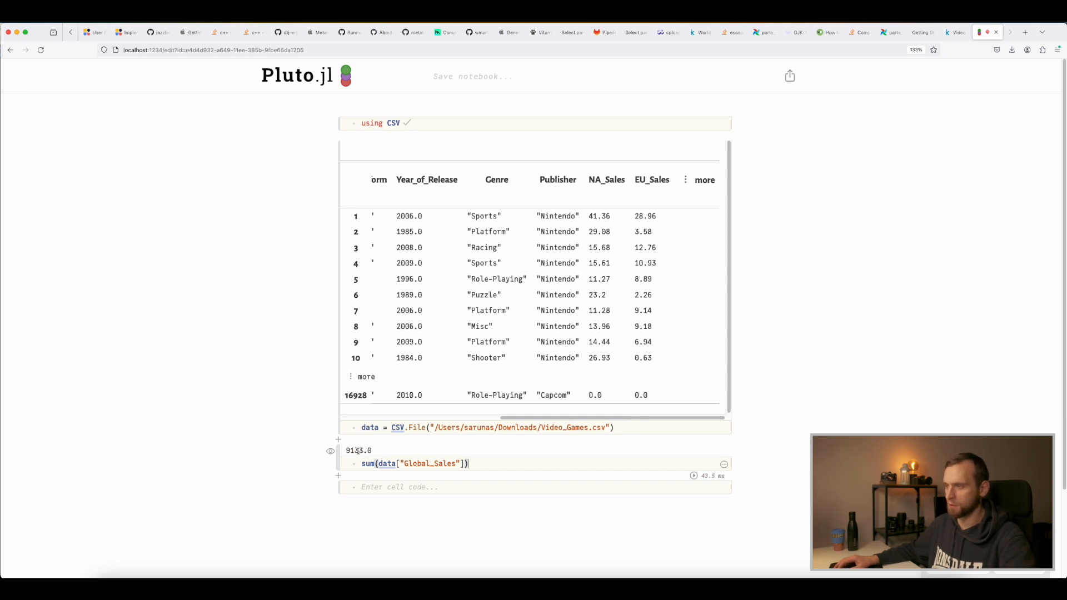
Expand the data table with its hidden columns and more rows, and look through the game entries.
left_click(695, 178)
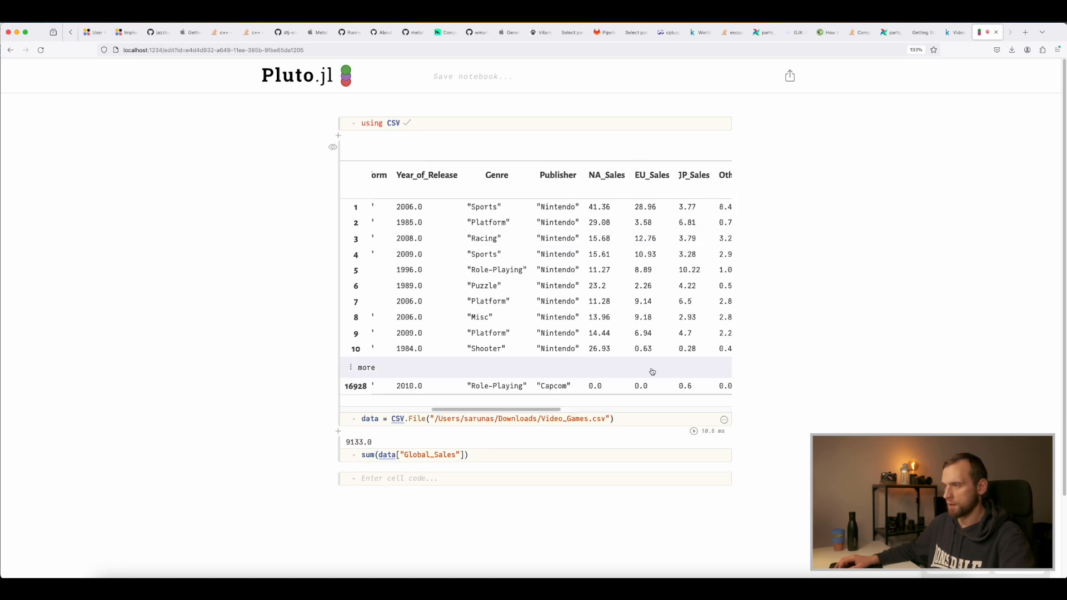
left_click_drag(550, 410, 347, 371)
scroll(686, 416, "right", 2)
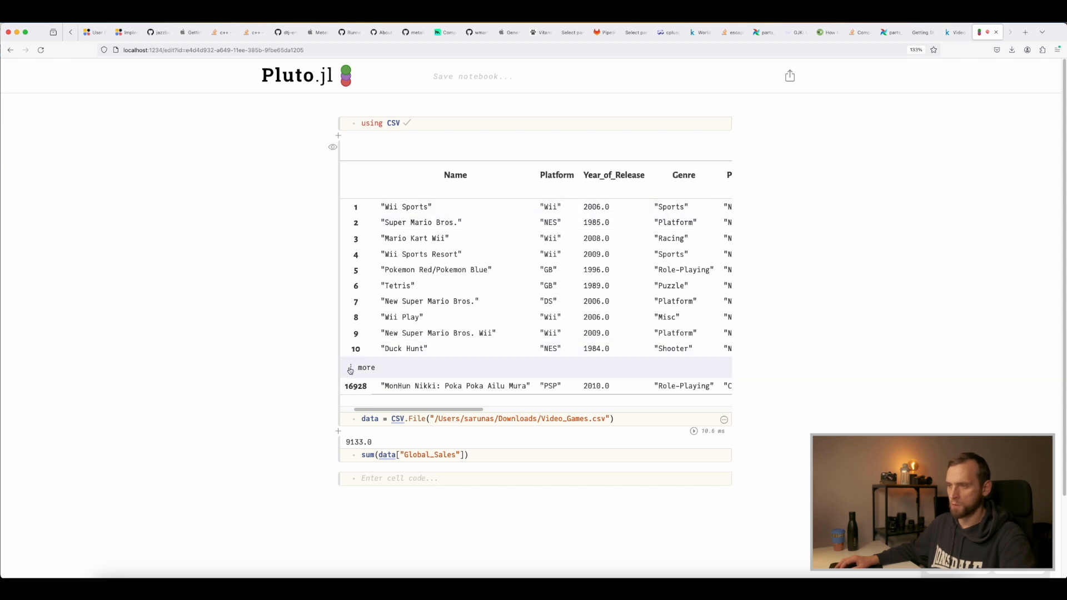
left_click(352, 369)
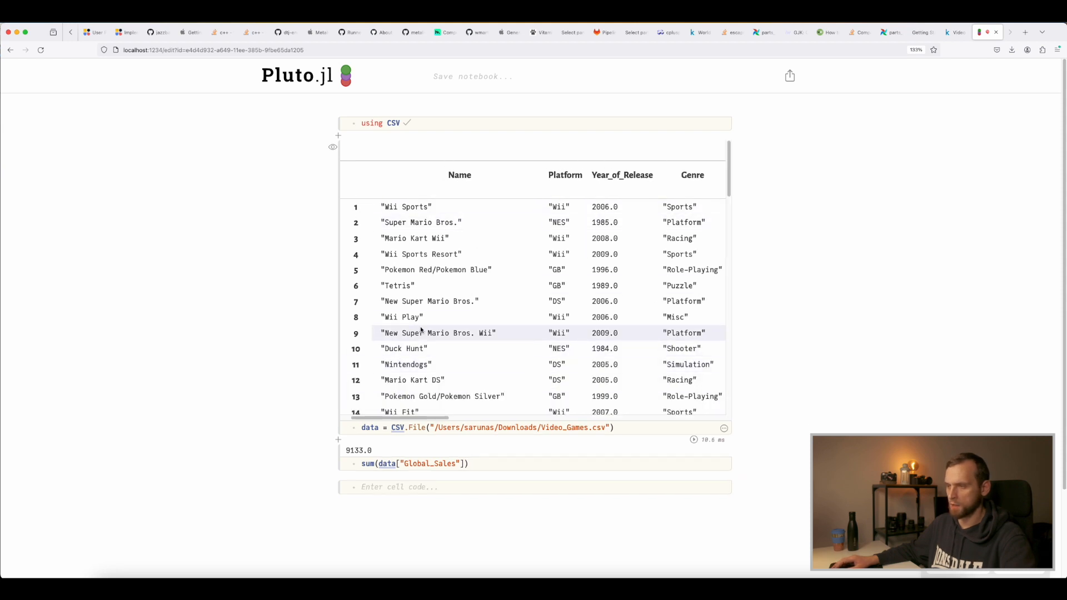
scroll(422, 328, "down", 5)
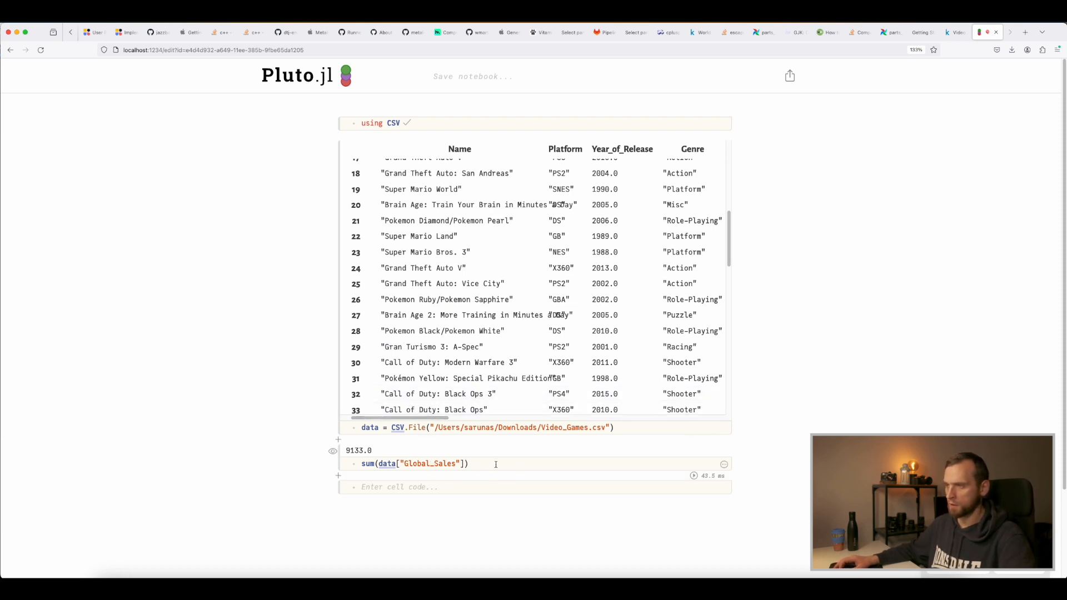
Add a cell directly below using CSV containing "using Query" and run it.
left_click(442, 120)
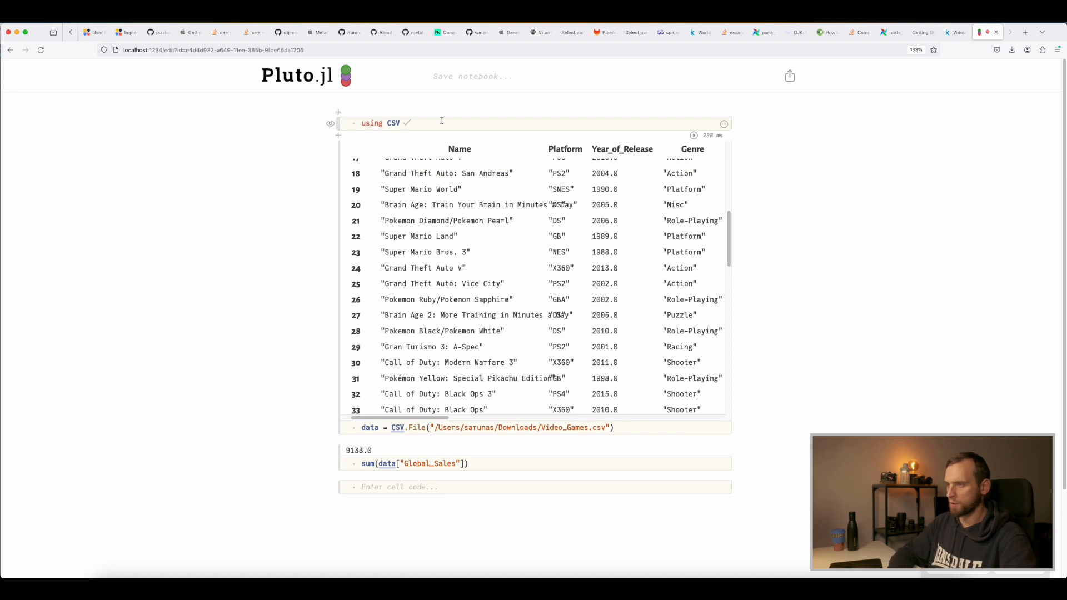
key("Return")
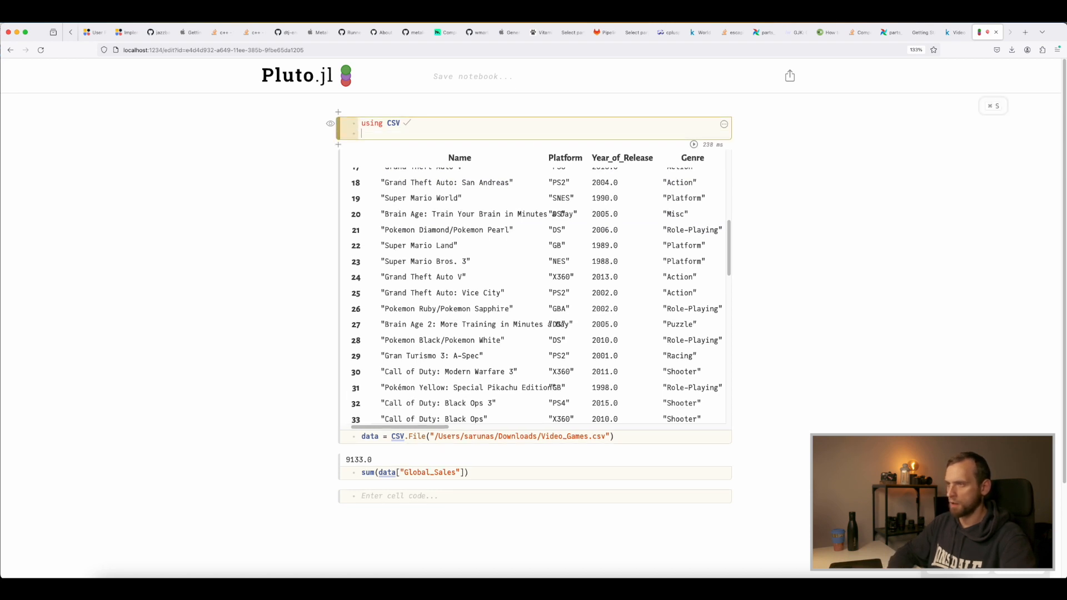
key("BackSpace")
key("ctrl+Return")
type("using Query")
key("shift+Return")
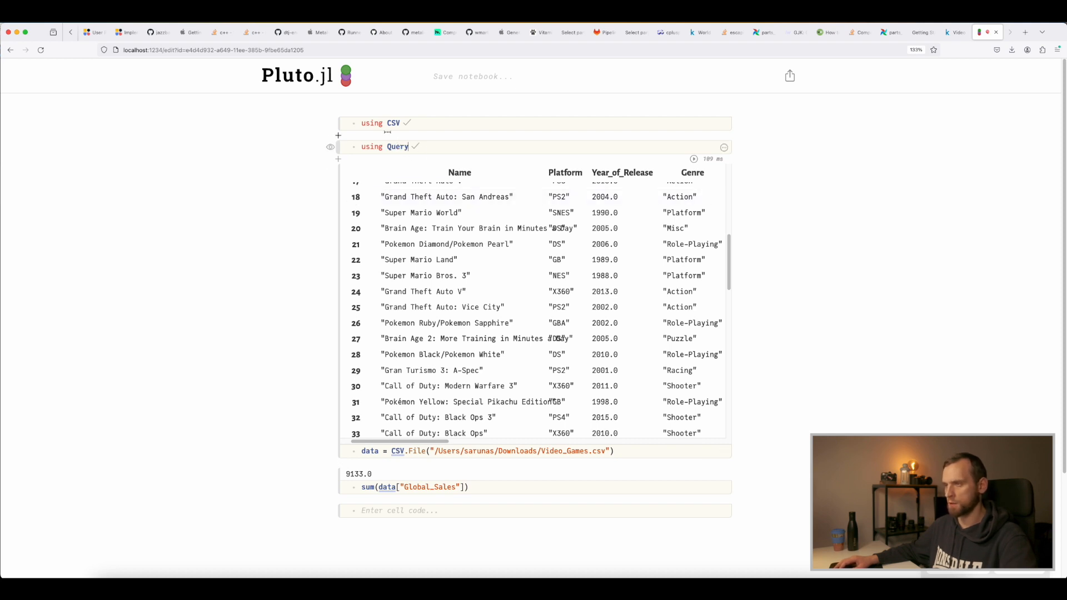
left_click_drag(485, 490, 360, 488)
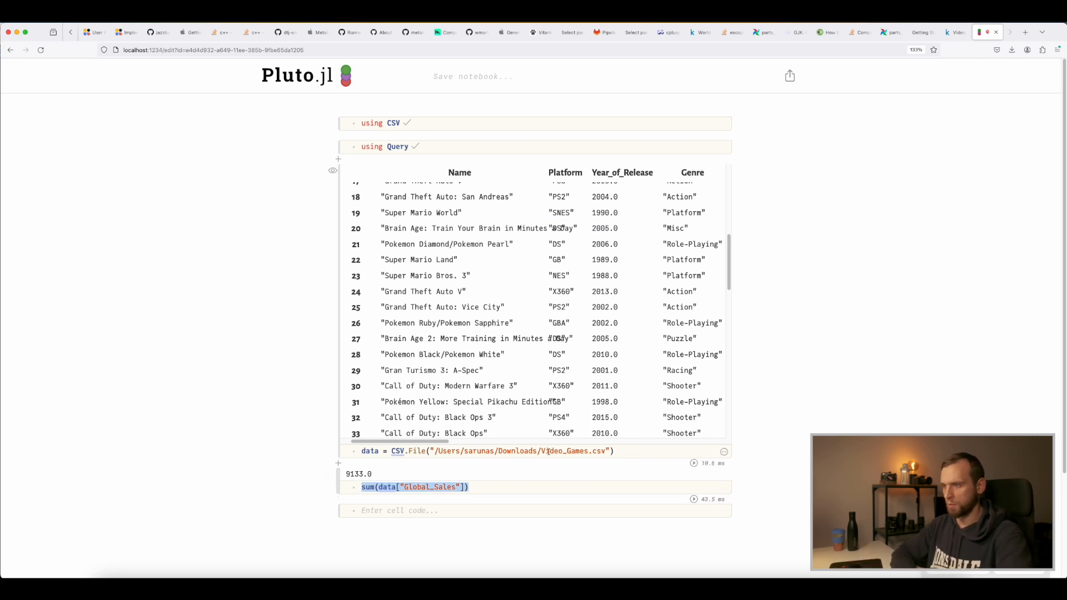
key("BackSpace")
type("q")
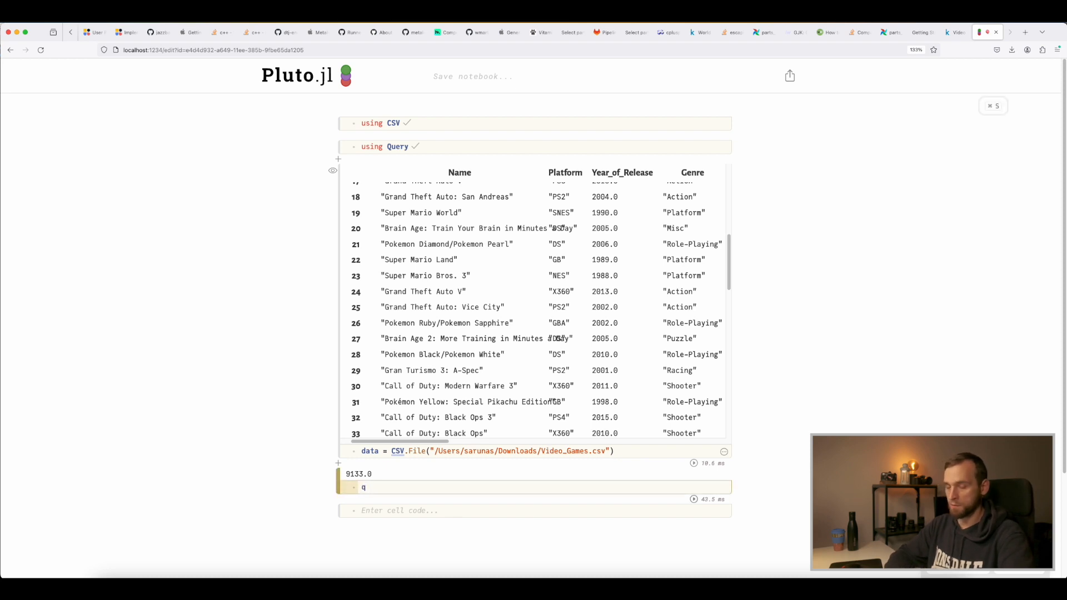
type(" =")
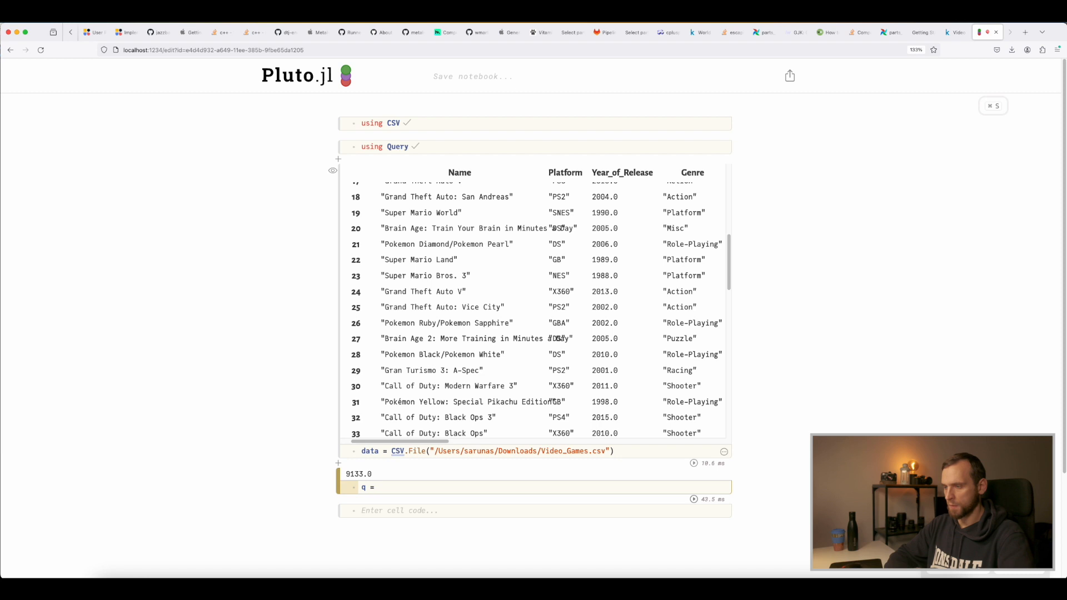
type(" @")
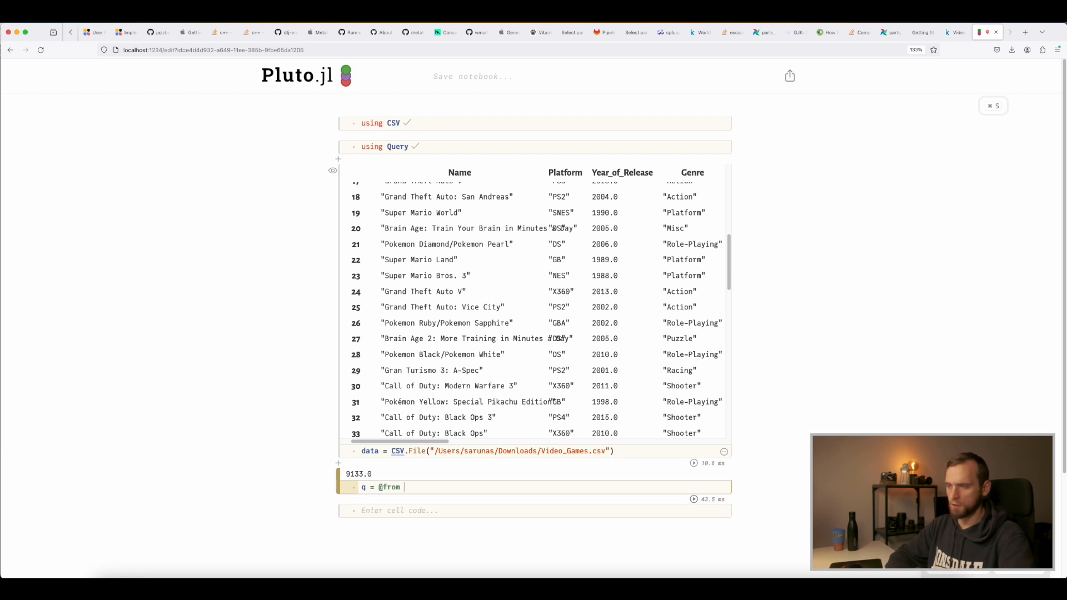
type("from")
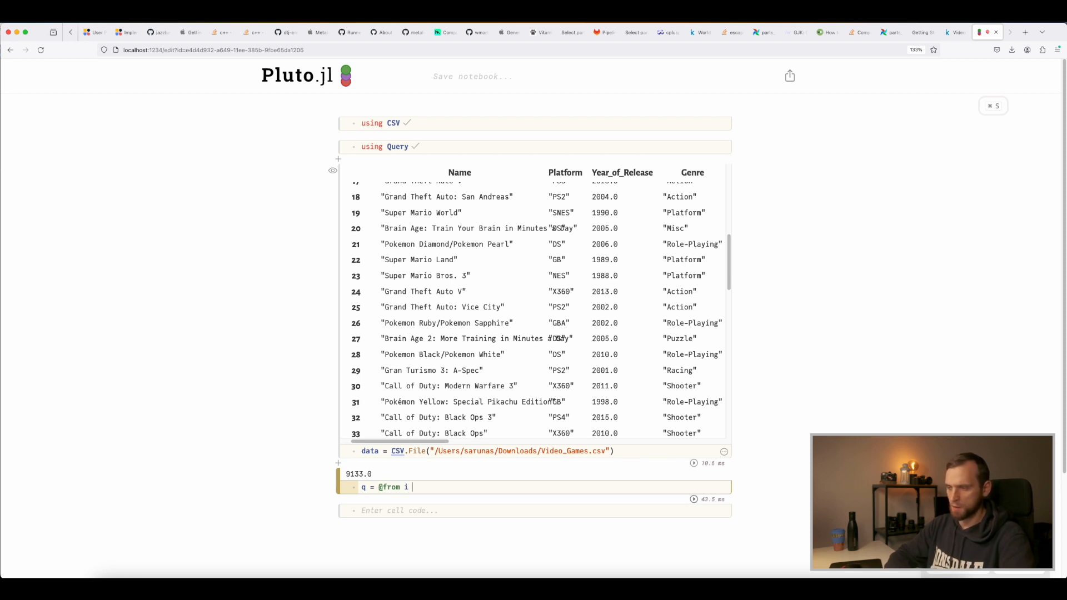
type("i in data")
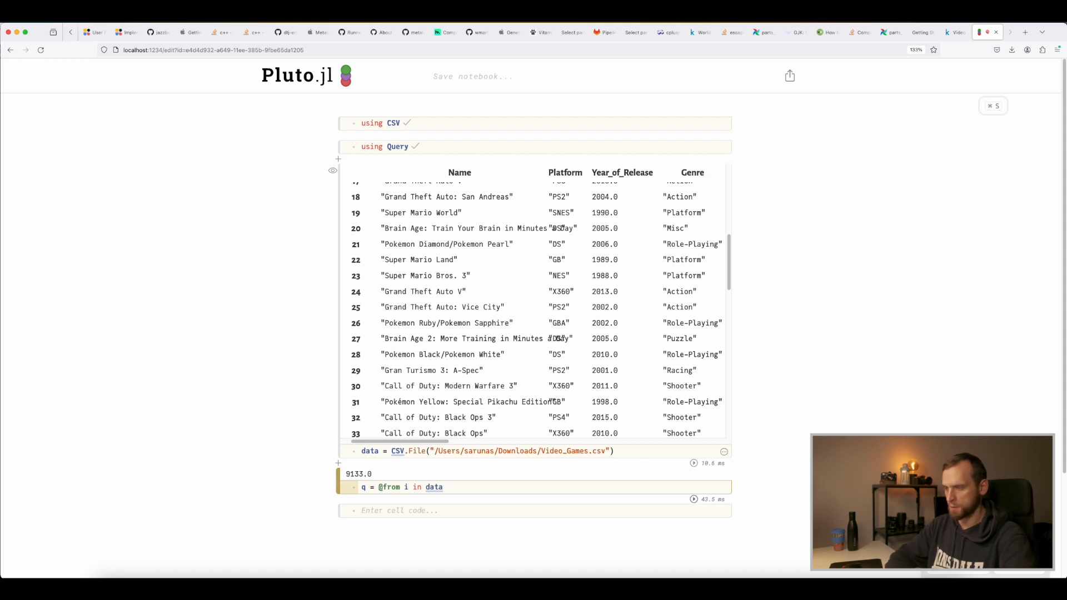
Give the q query a begin ... end block with an empty line inside and run the cell.
type("begin")
key("Return")
type("end")
key("super+Left")
key("Return")
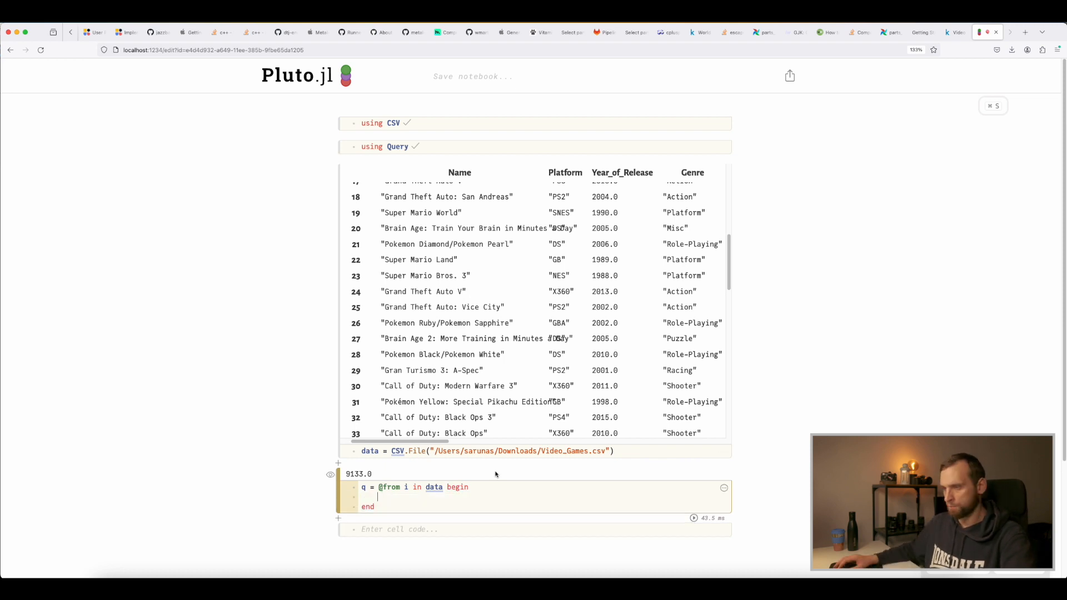
scroll(445, 184, "up", 1)
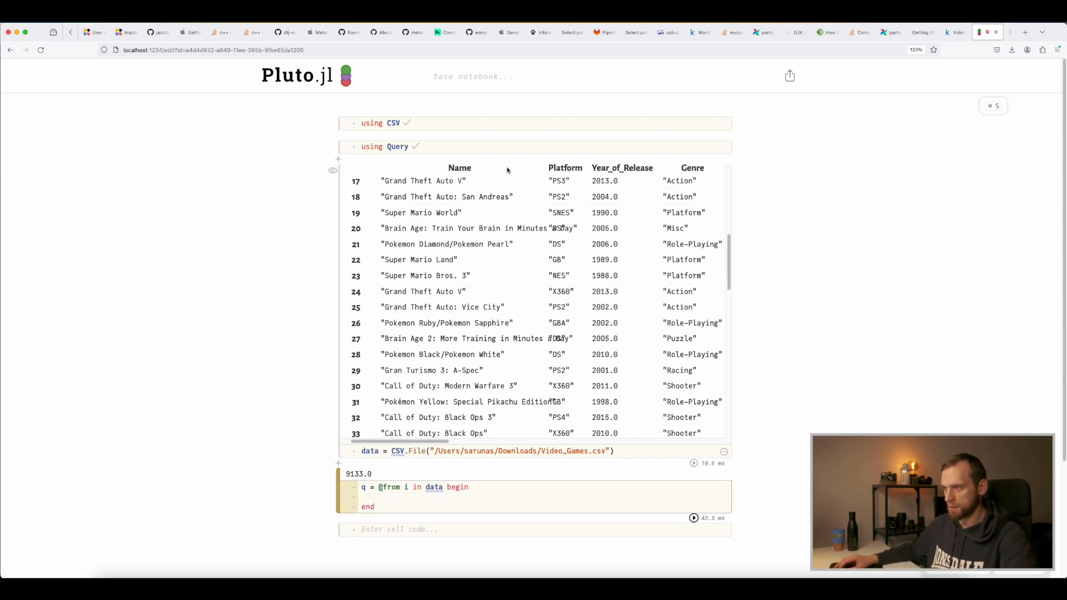
left_click(694, 518)
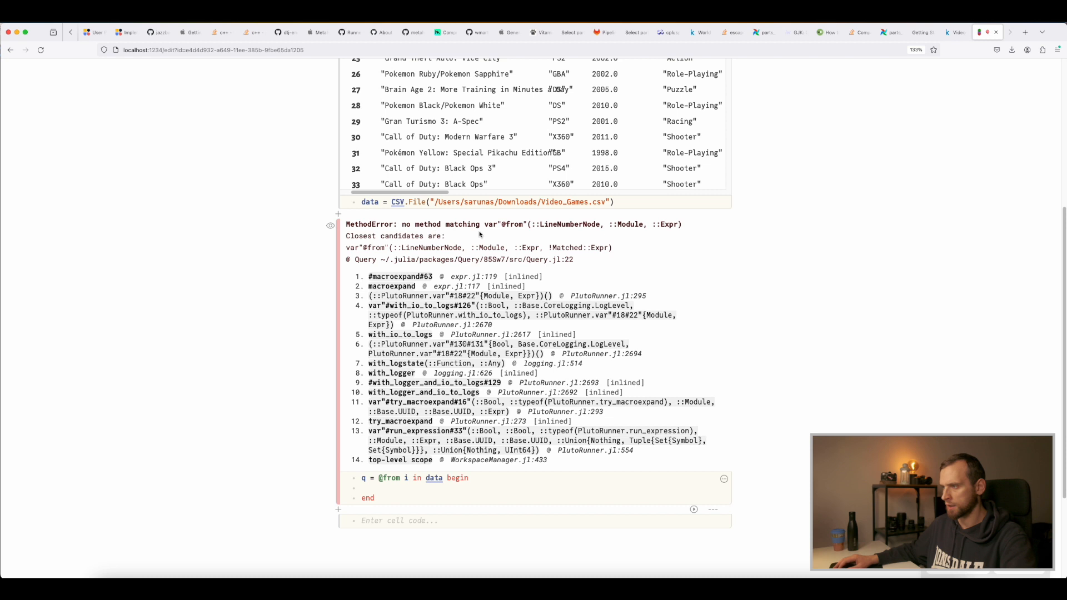
scroll(423, 420, "down", 2)
left_click(390, 440)
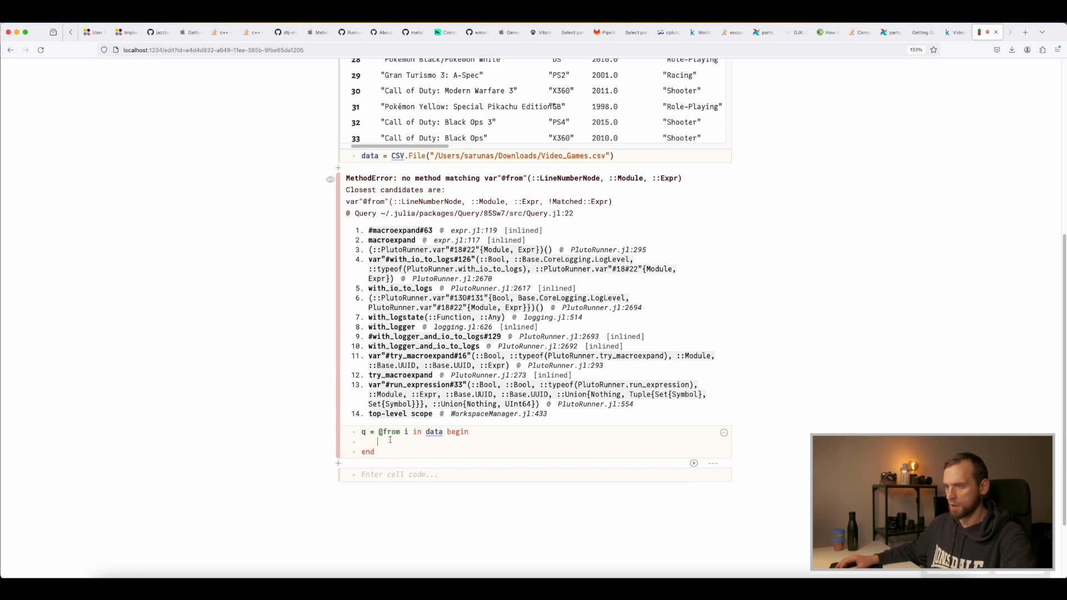
type("@se")
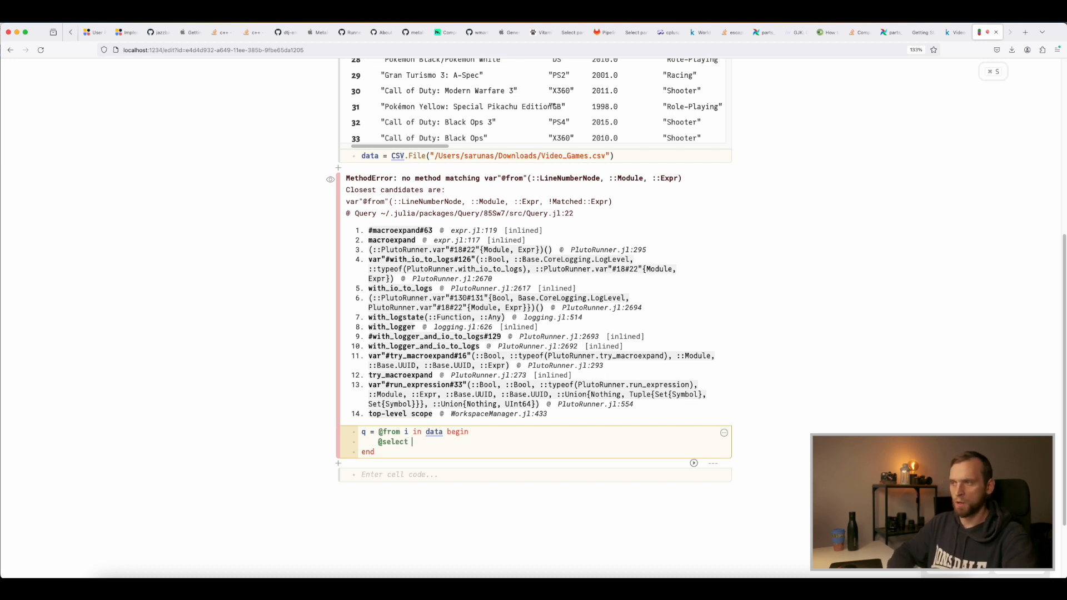
type("lect")
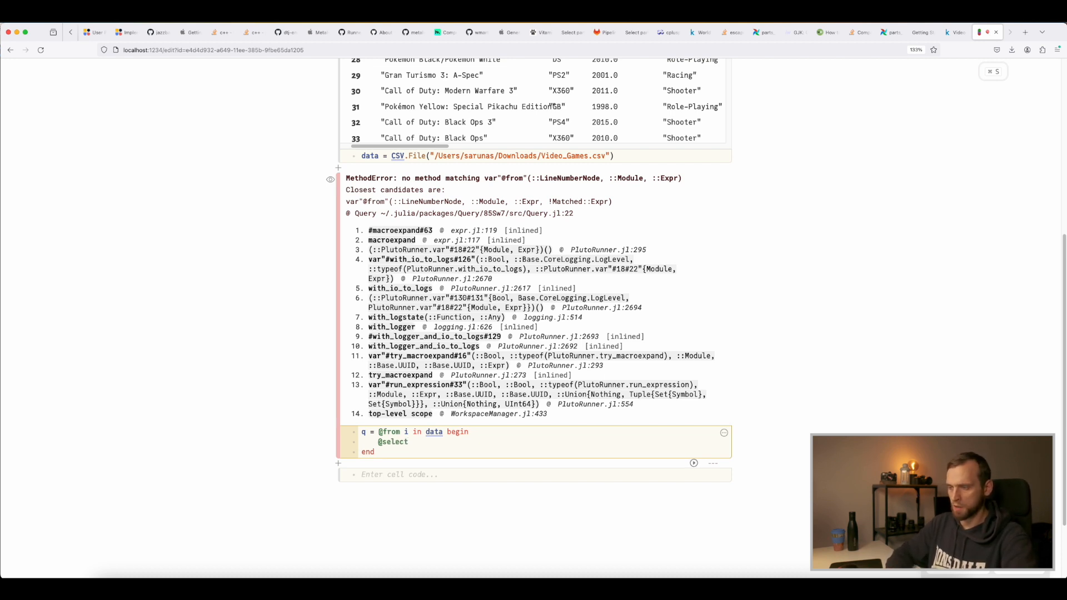
type(" {")
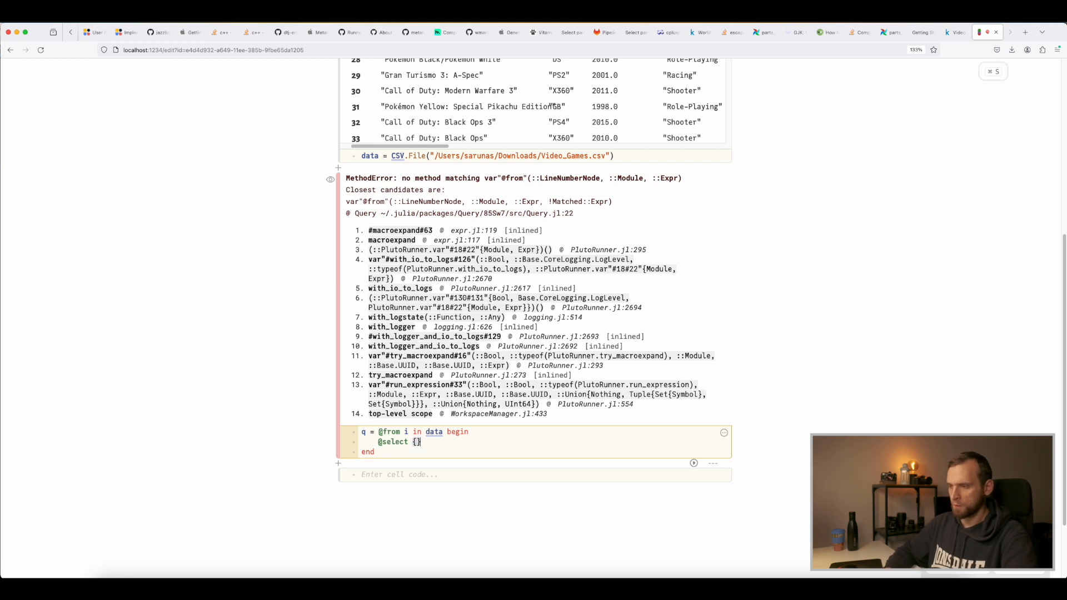
type("i.")
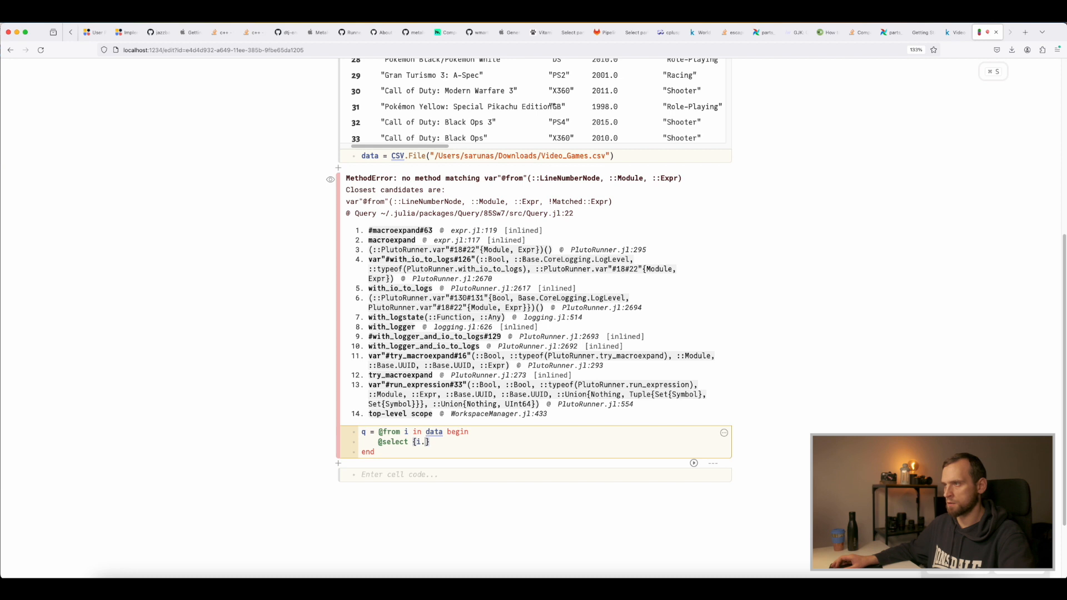
scroll(613, 197, "up", 5)
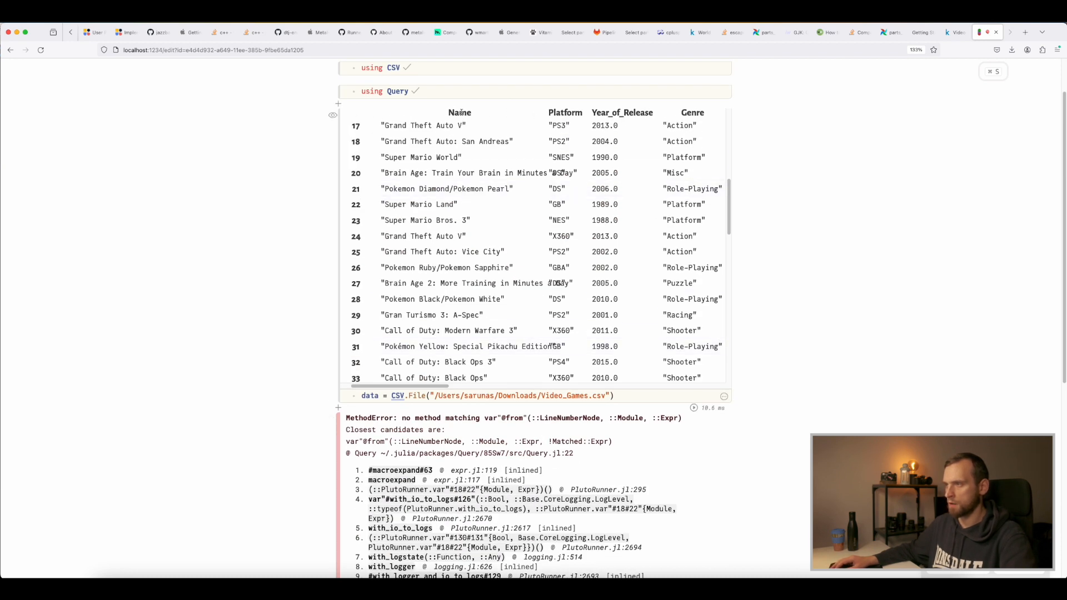
double_click(562, 111)
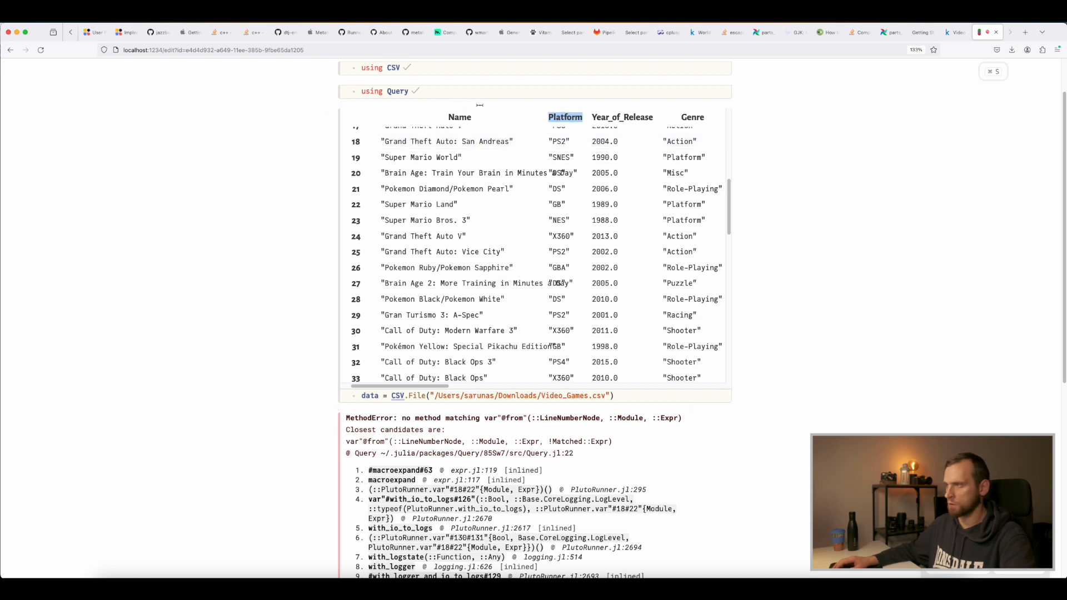
scroll(468, 156, "down", 4)
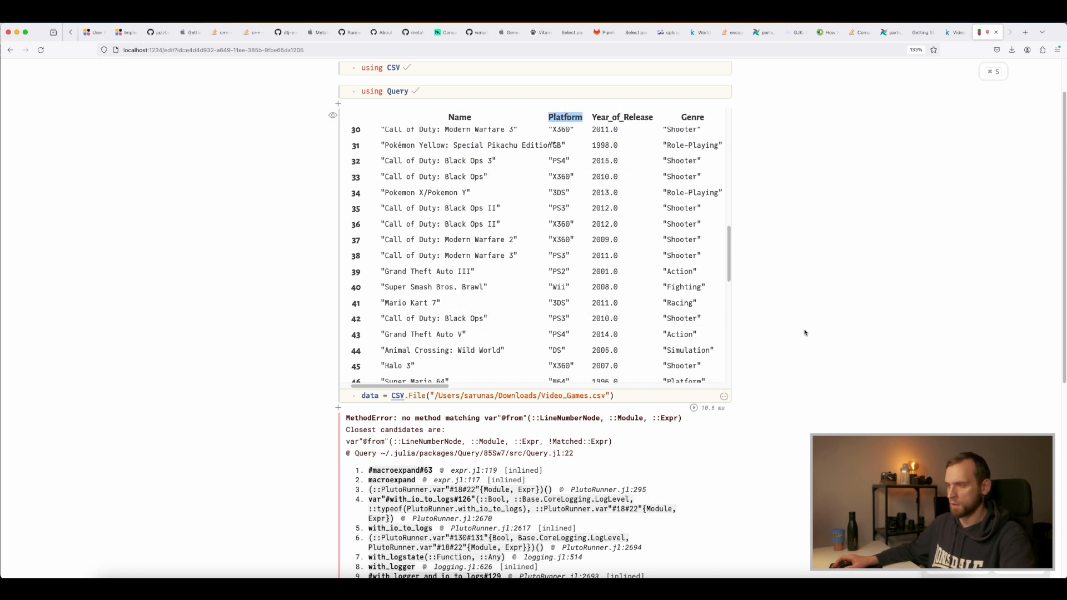
scroll(769, 340, "down", 4)
type("Platform")
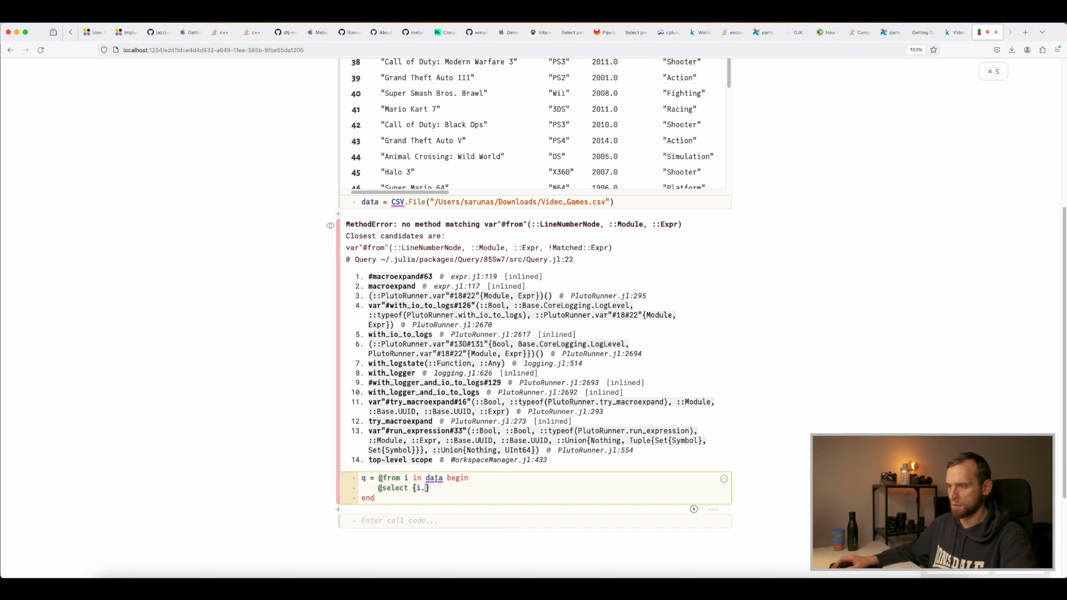
scroll(626, 167, "up", 5)
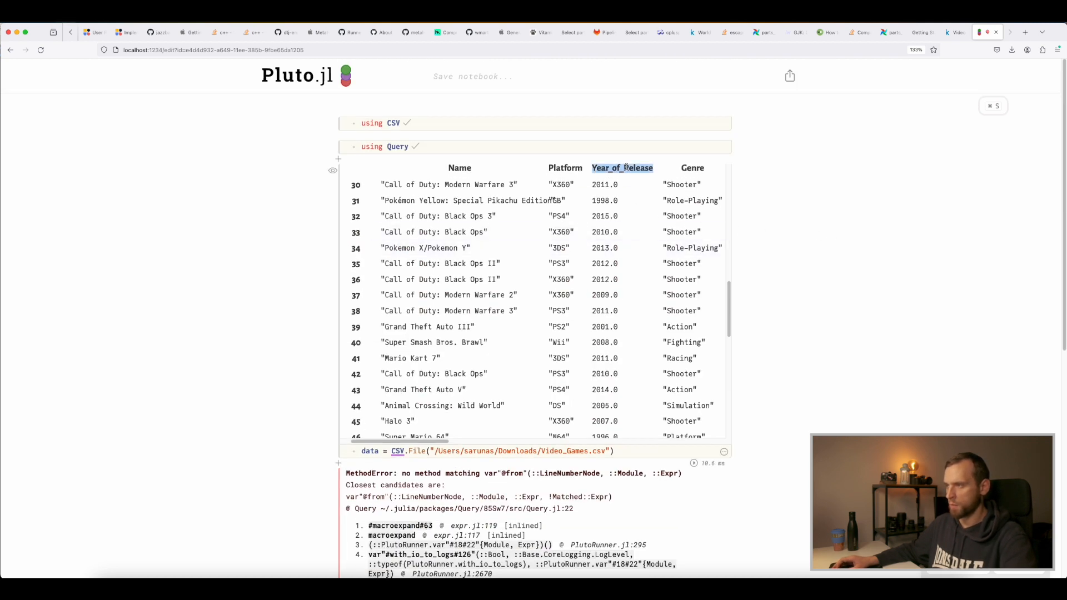
scroll(480, 453, "down", 5)
type(", i.Year_of_Release, i.Genre, i.Publisher, i.Global_Sales}")
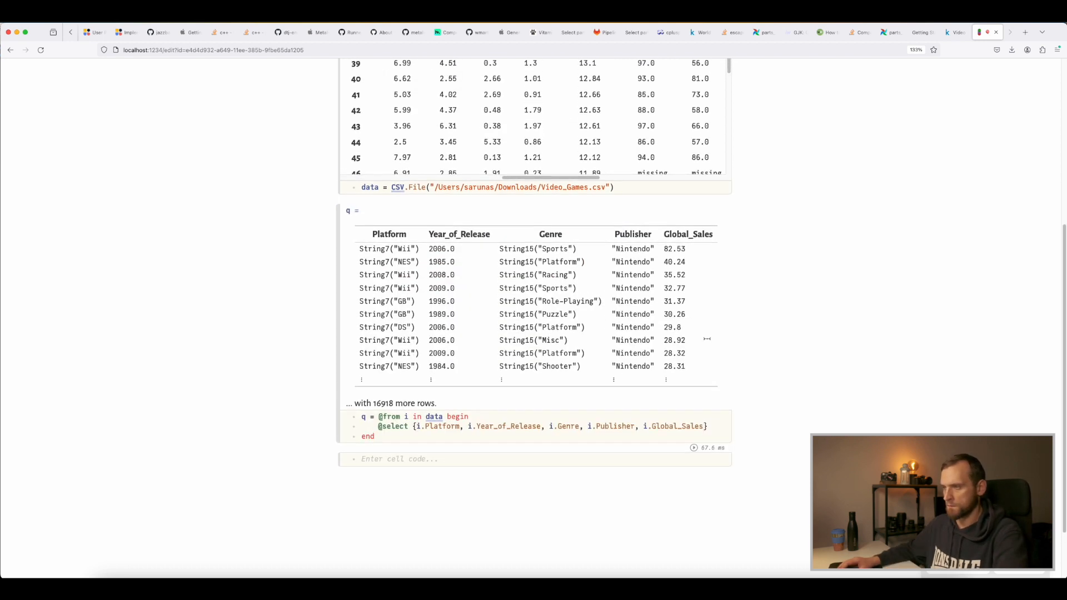
Examine the query output, in particular the string types shown in the Platform and Genre columns.
scroll(621, 313, "up", 4)
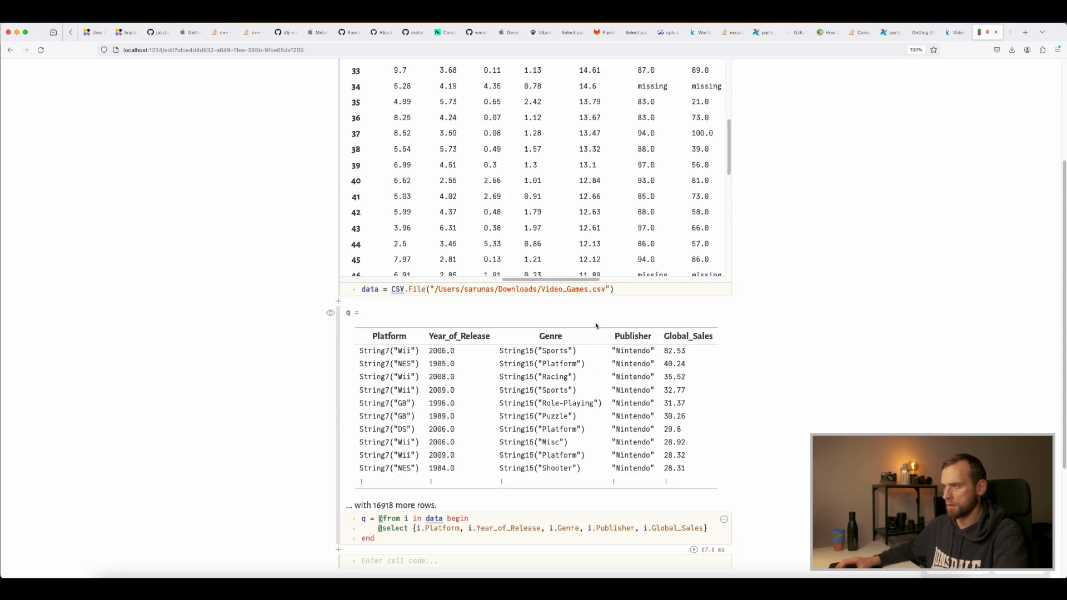
scroll(373, 293, "down", 2)
double_click(375, 297)
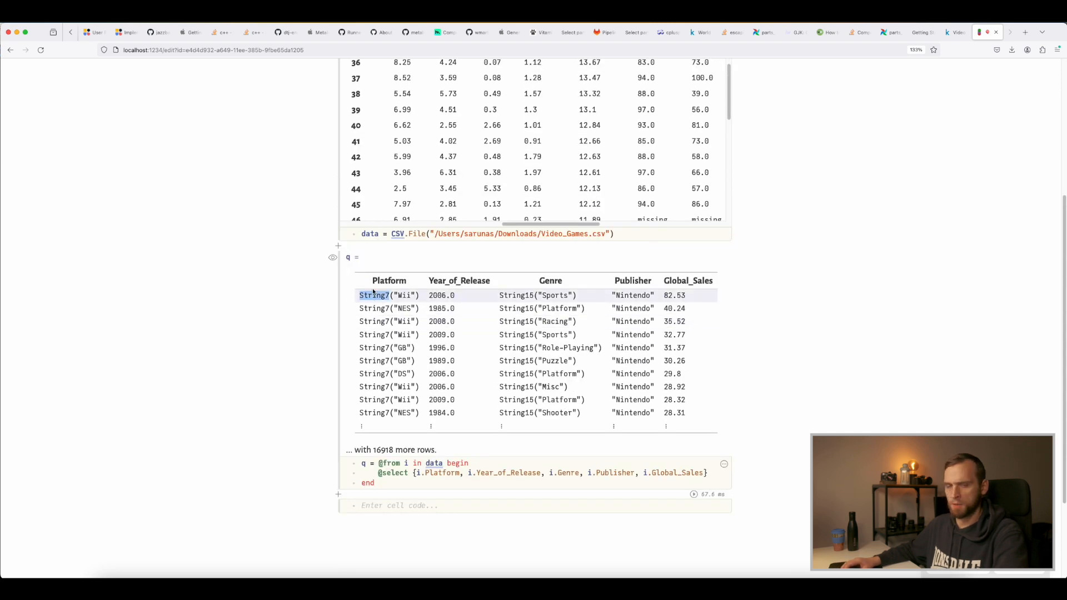
left_click(523, 295)
double_click(523, 295)
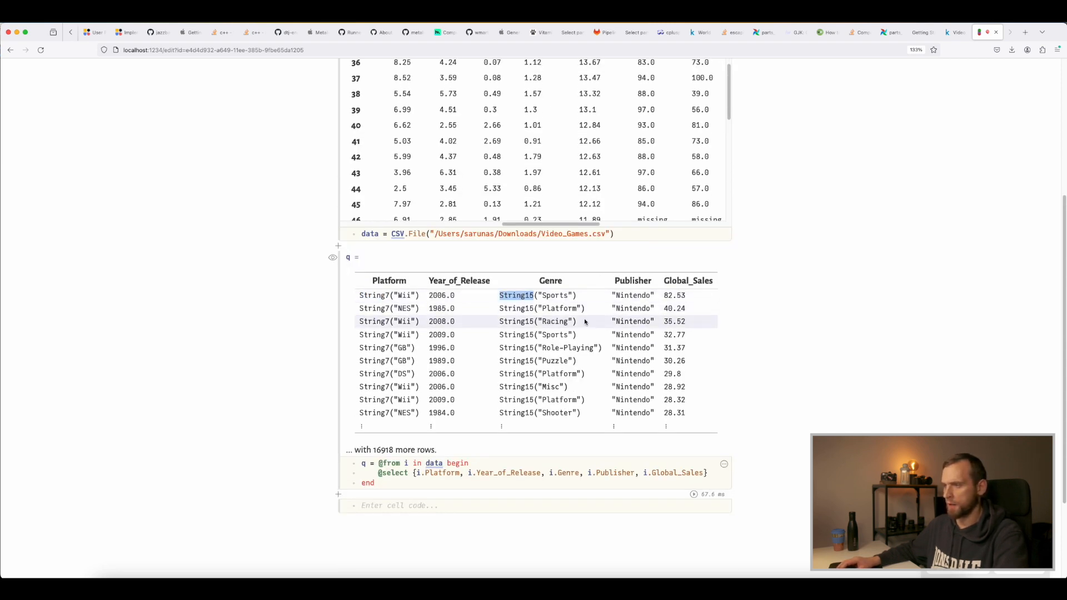
left_click(522, 295)
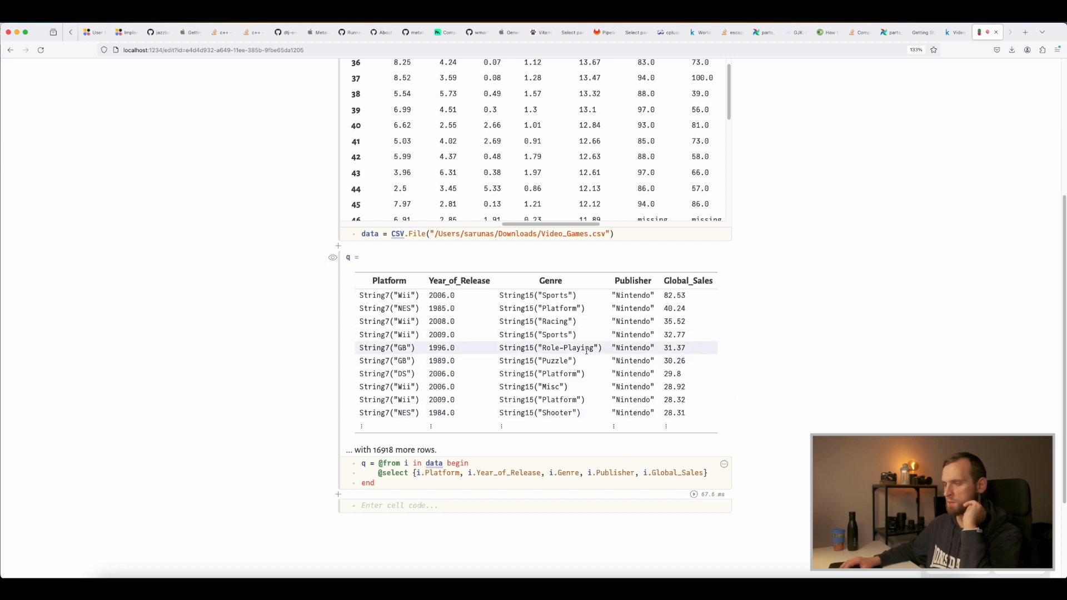
left_click(507, 466)
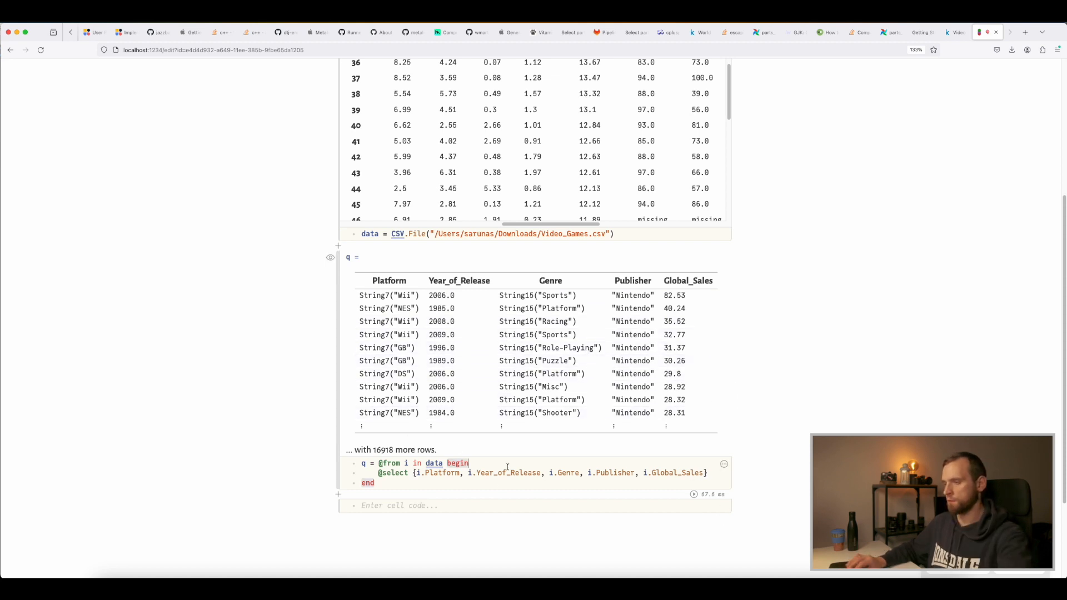
key("Return")
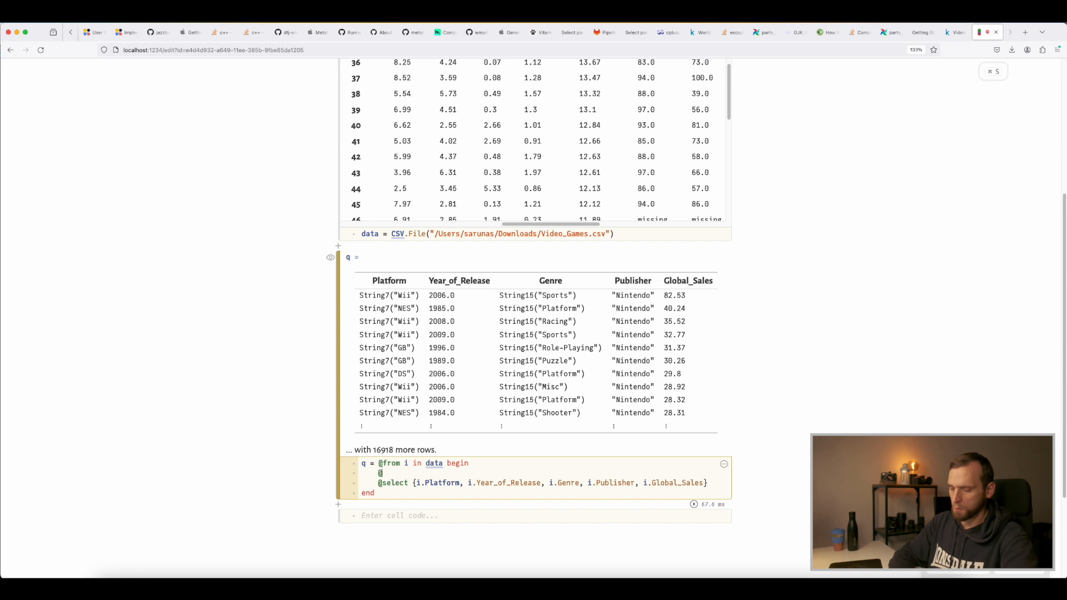
type("@where i.Platform")
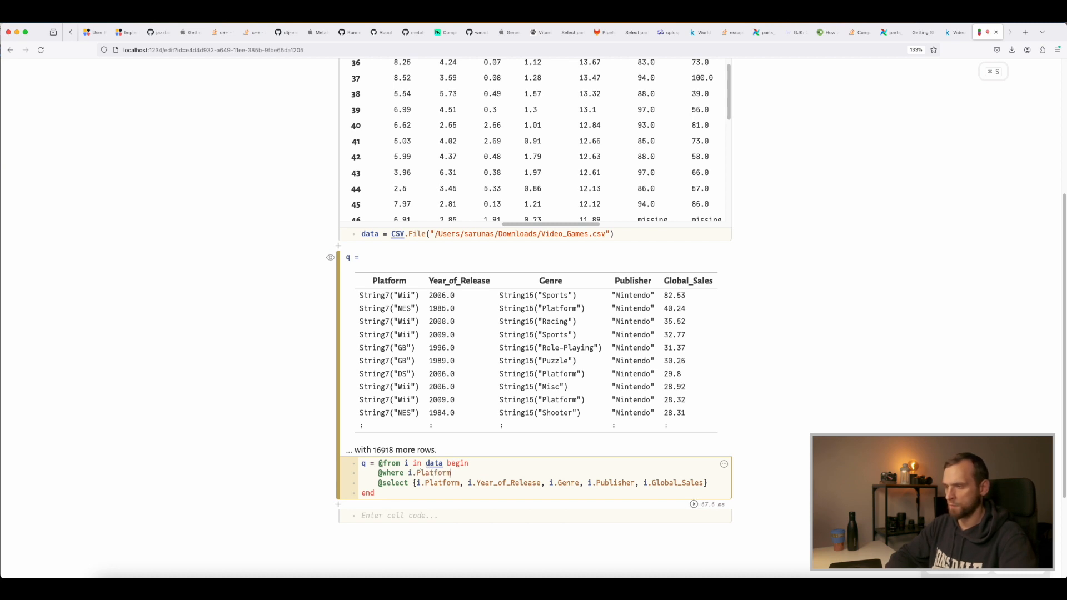
type("== \"Wii")
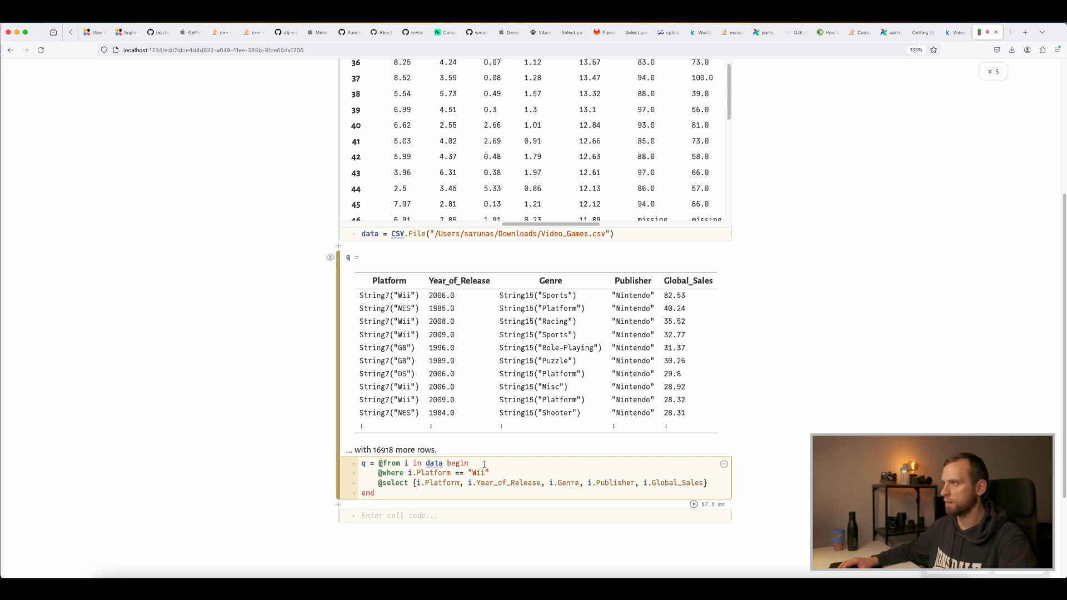
left_click(694, 505)
Examine the stack trace in the output of the q query from its first entry to the cell code.
scroll(770, 347, "up", 4)
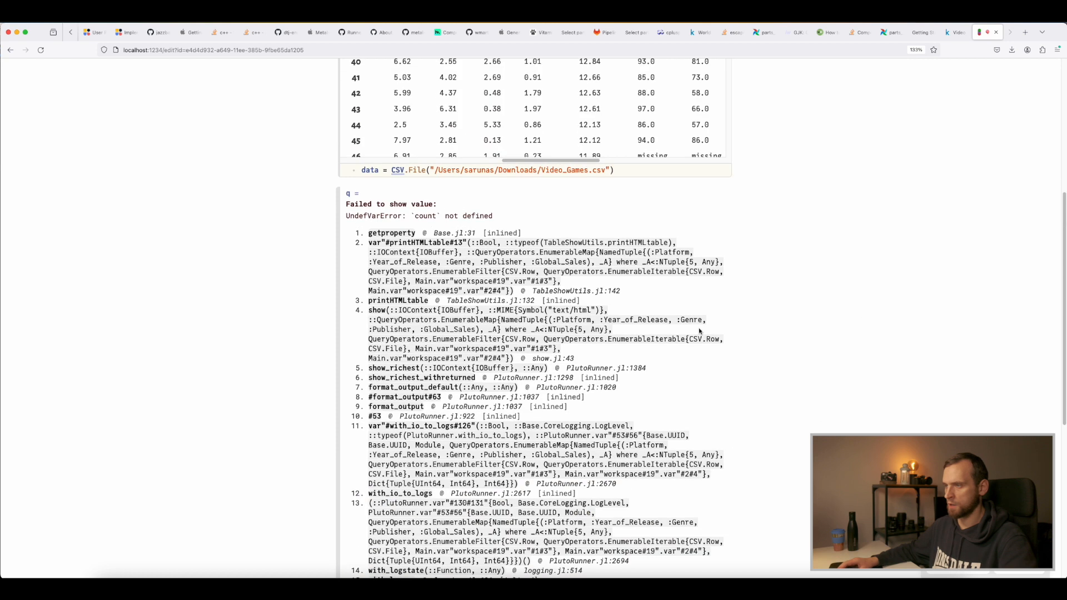
scroll(540, 325, "down", 4)
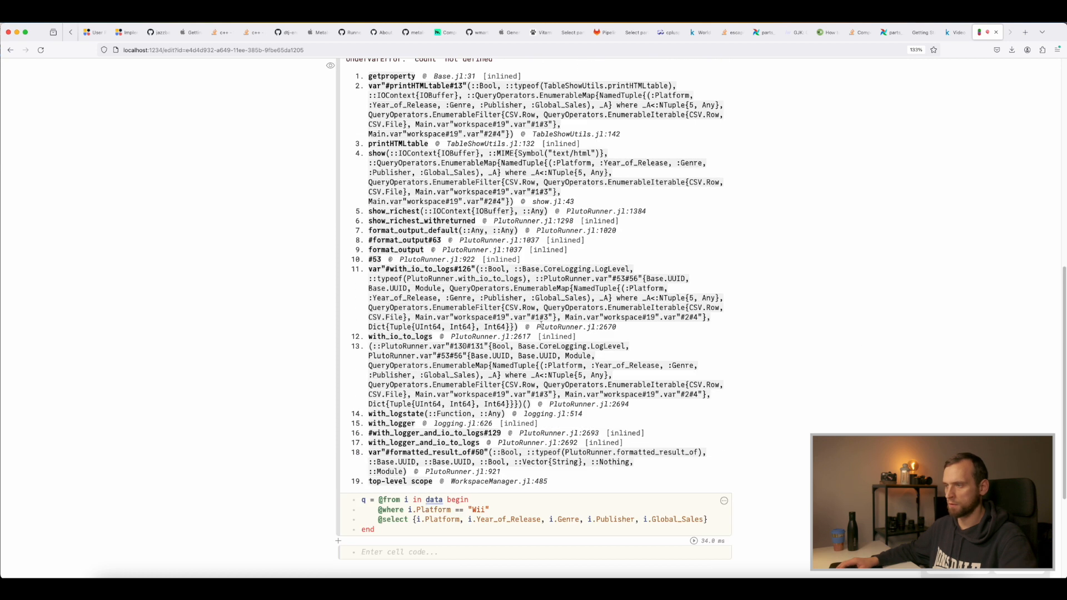
scroll(500, 307, "up", 3)
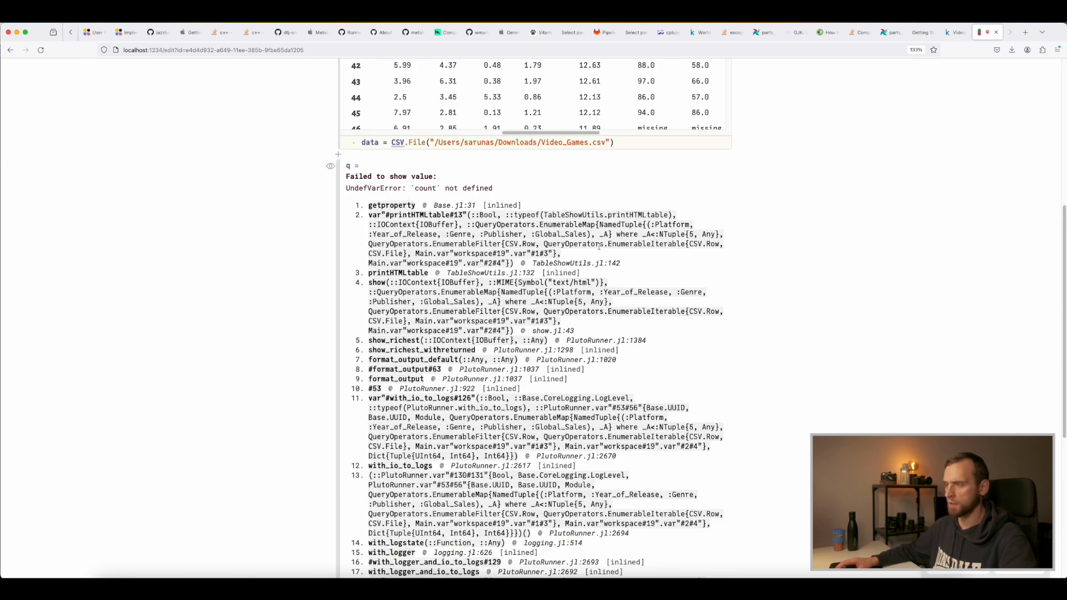
scroll(715, 308, "down", 4)
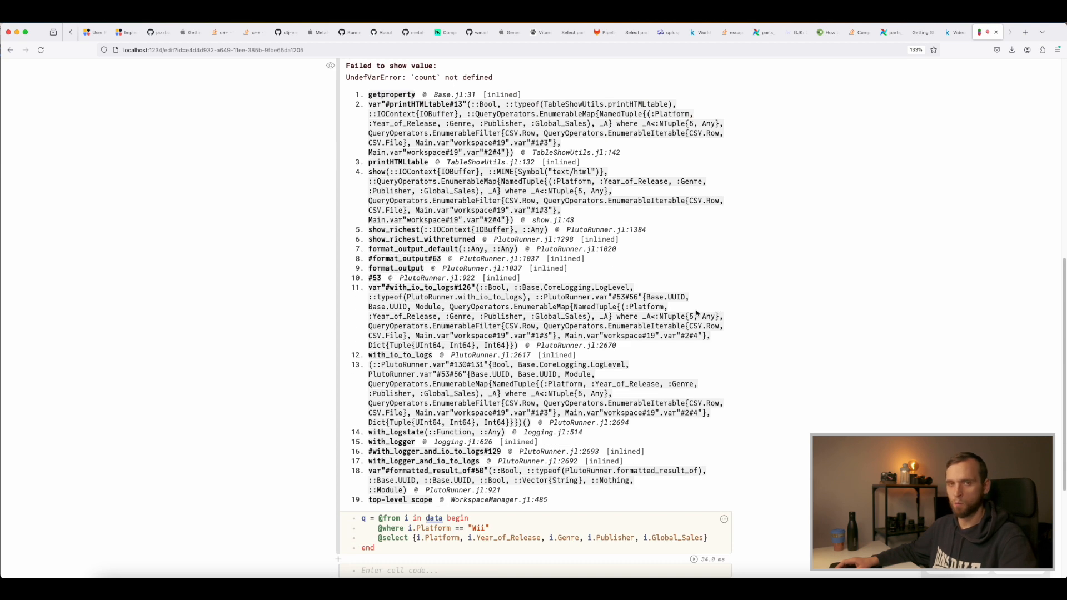
scroll(699, 312, "up", 5)
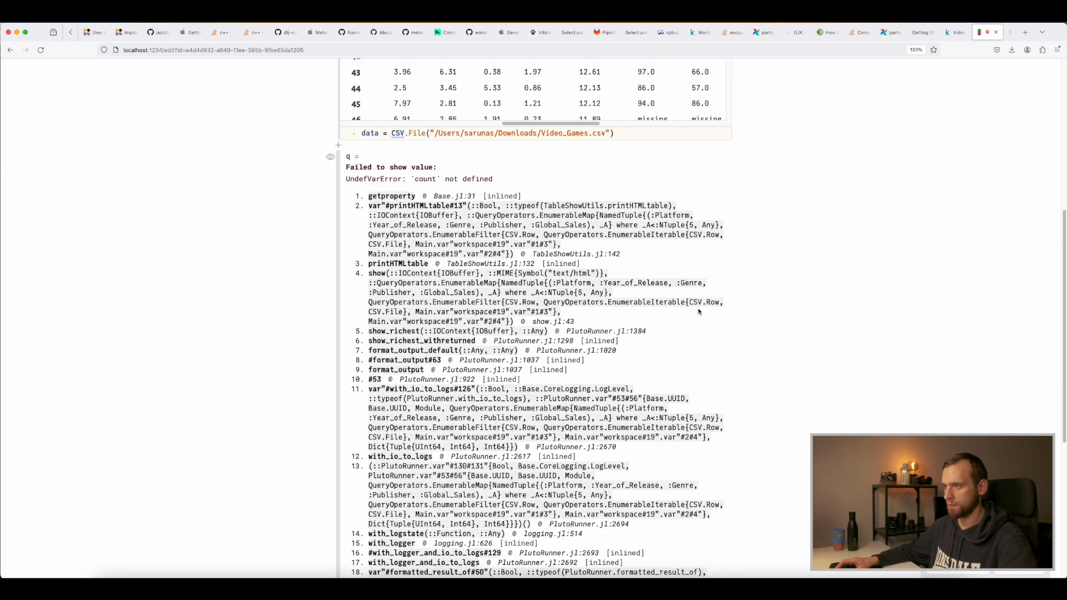
scroll(697, 307, "down", 6)
scroll(675, 352, "down", 3)
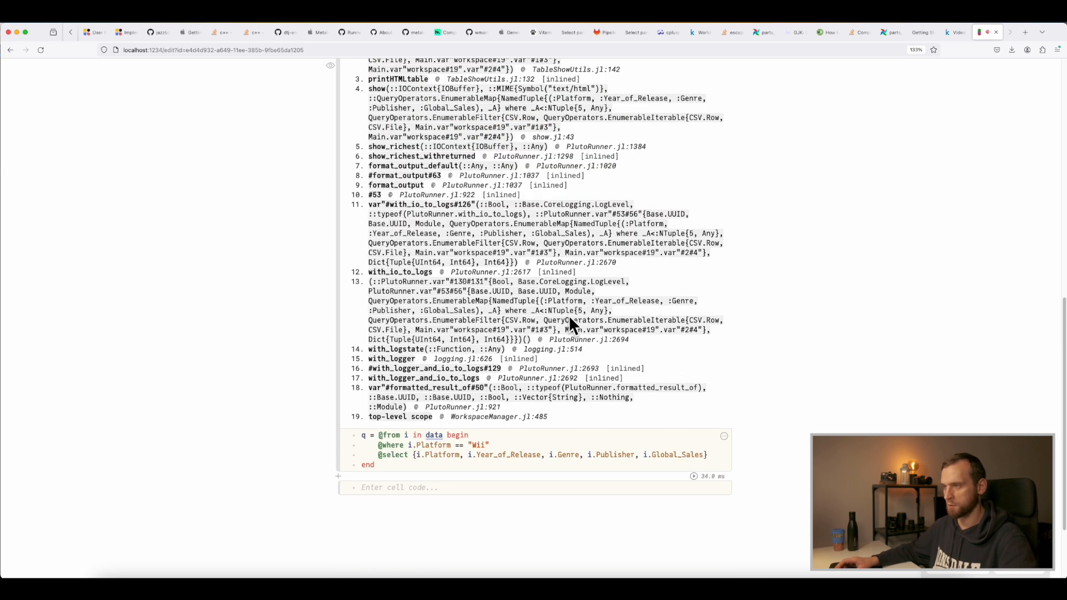
scroll(756, 347, "up", 7)
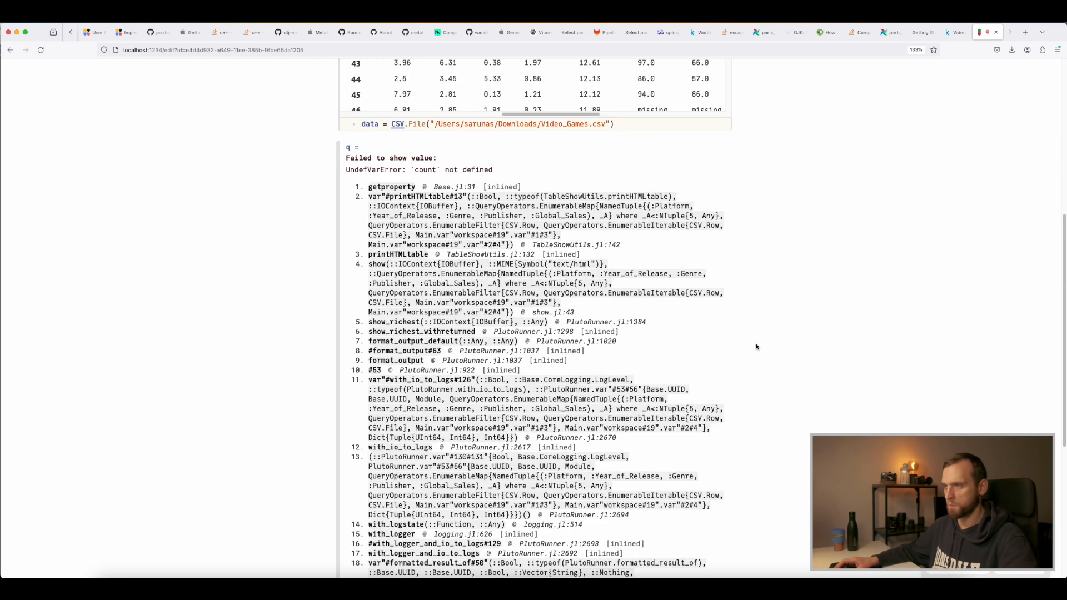
Inspect the loaded data table's last rows and its Name and Platform columns, and reread the q query's error output.
scroll(661, 303, "up", 10)
scroll(797, 302, "down", 6)
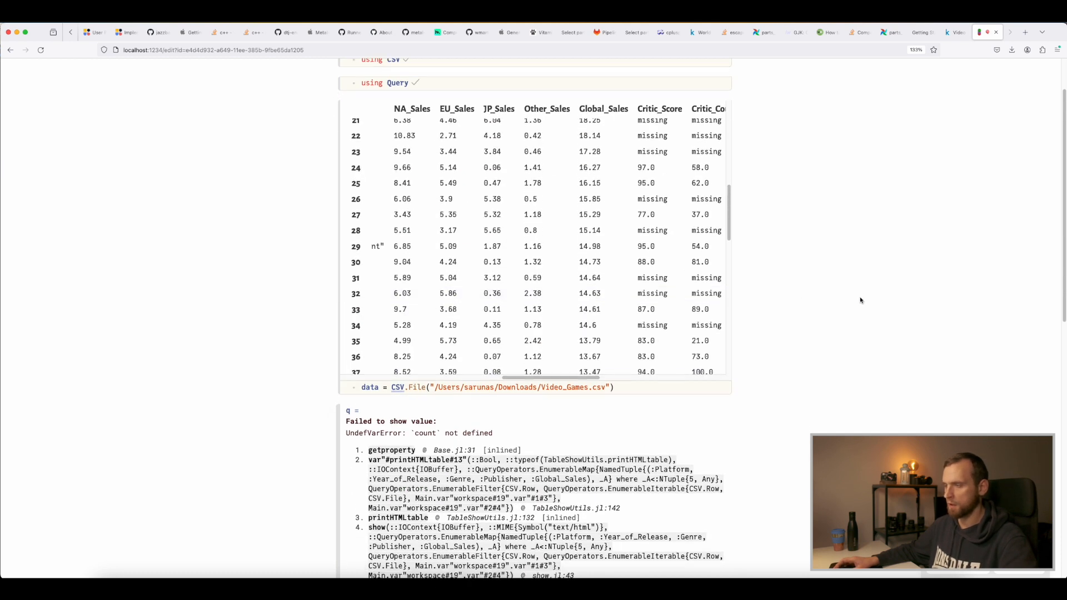
scroll(788, 292, "up", 8)
scroll(701, 295, "down", 15)
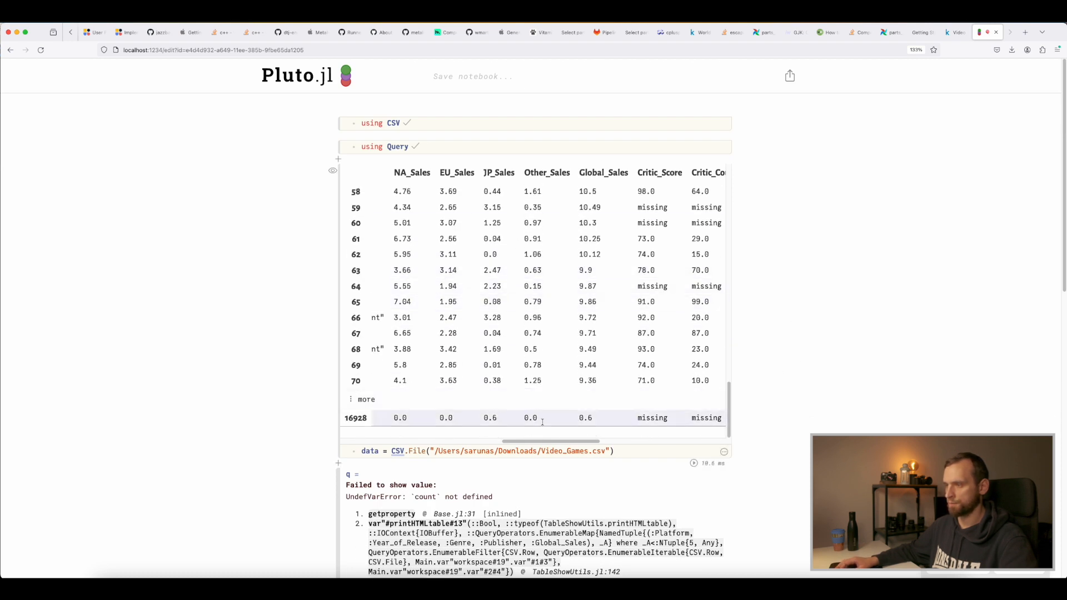
scroll(558, 352, "left", 10)
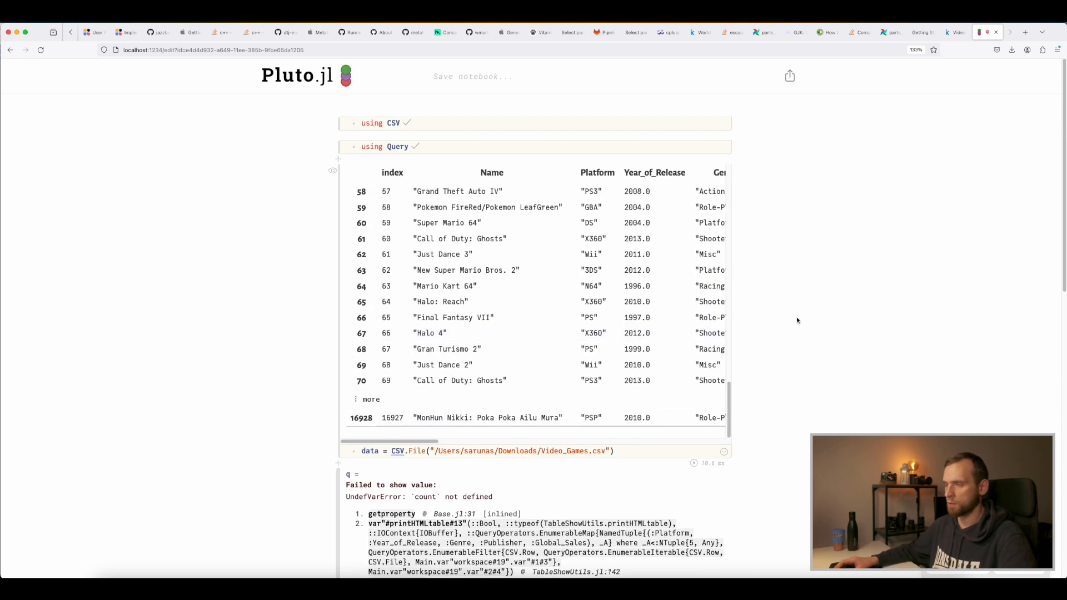
scroll(796, 317, "down", 5)
scroll(854, 324, "down", 3)
scroll(853, 324, "down", 1)
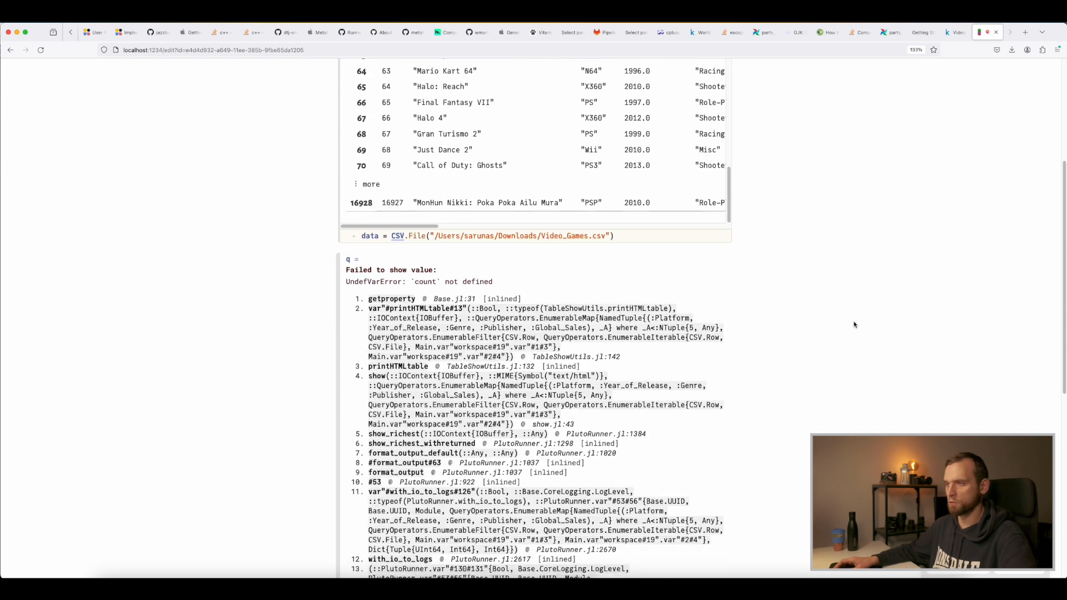
scroll(792, 312, "down", 8)
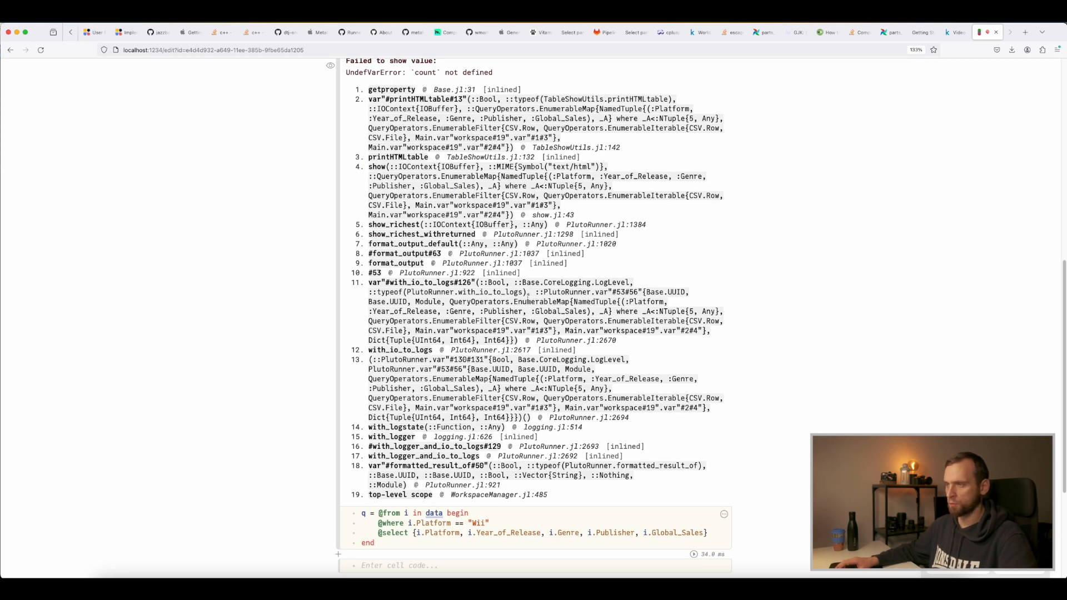
scroll(445, 171, "up", 5)
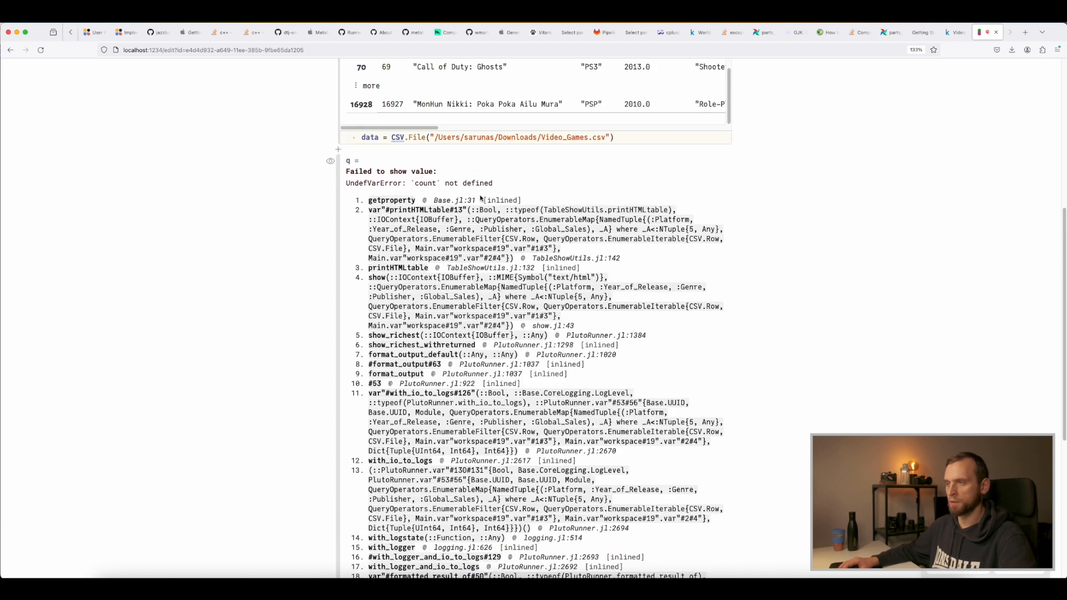
scroll(750, 269, "down", 12)
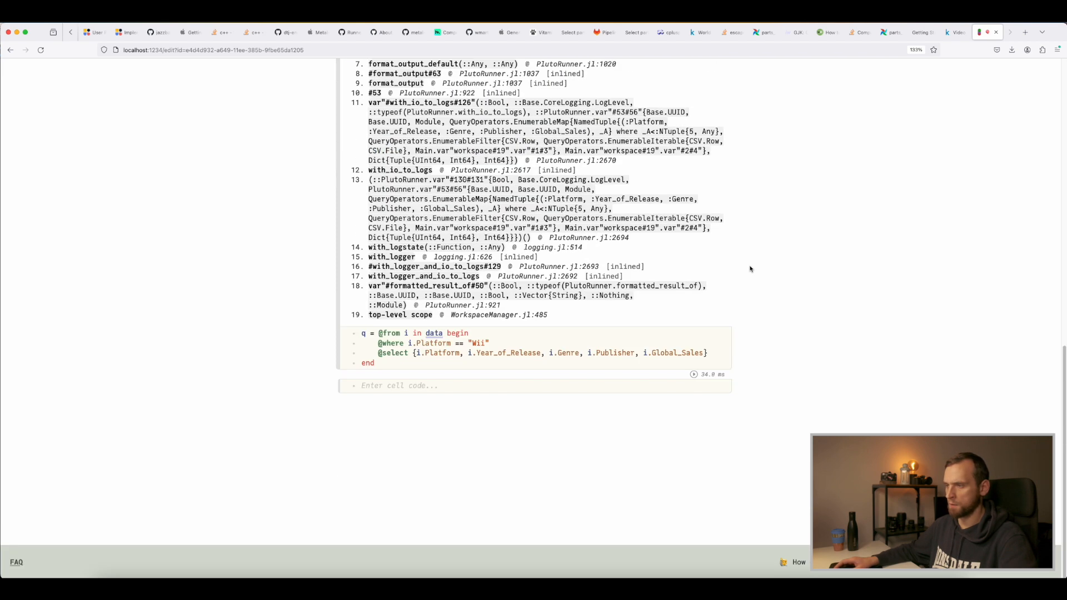
Add a cell below "using Query" containing "using DataSets" and run it.
scroll(750, 269, "up", 20)
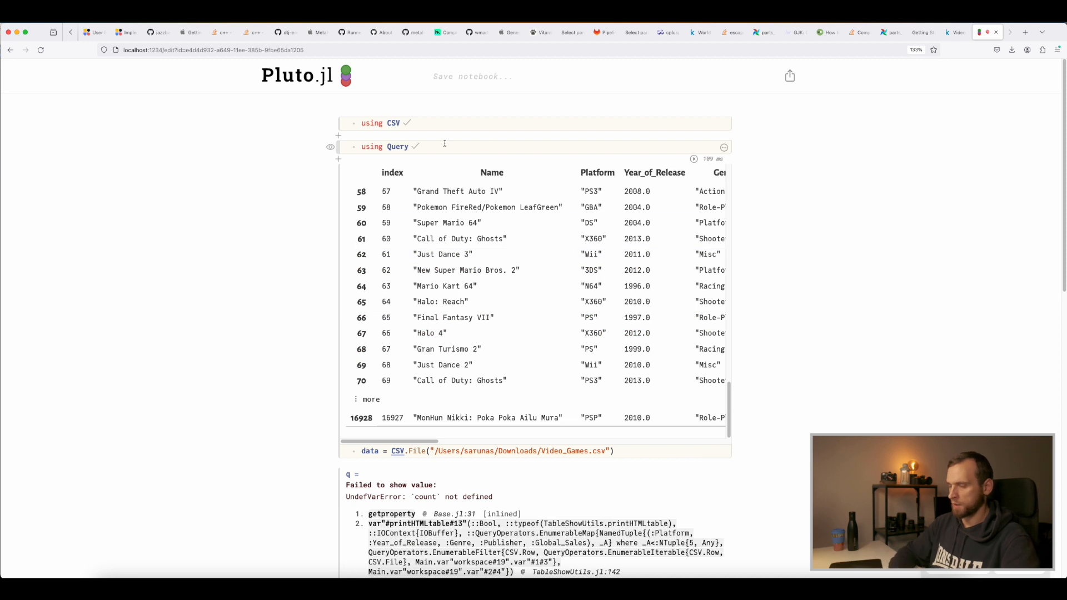
key("super+Return")
type("us")
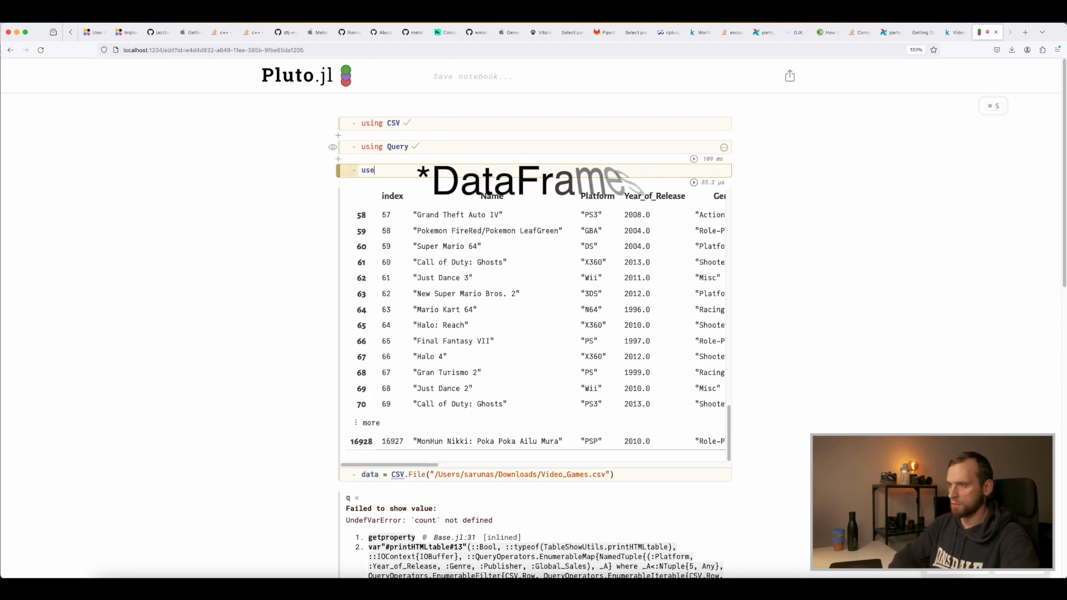
type("ing Datasets")
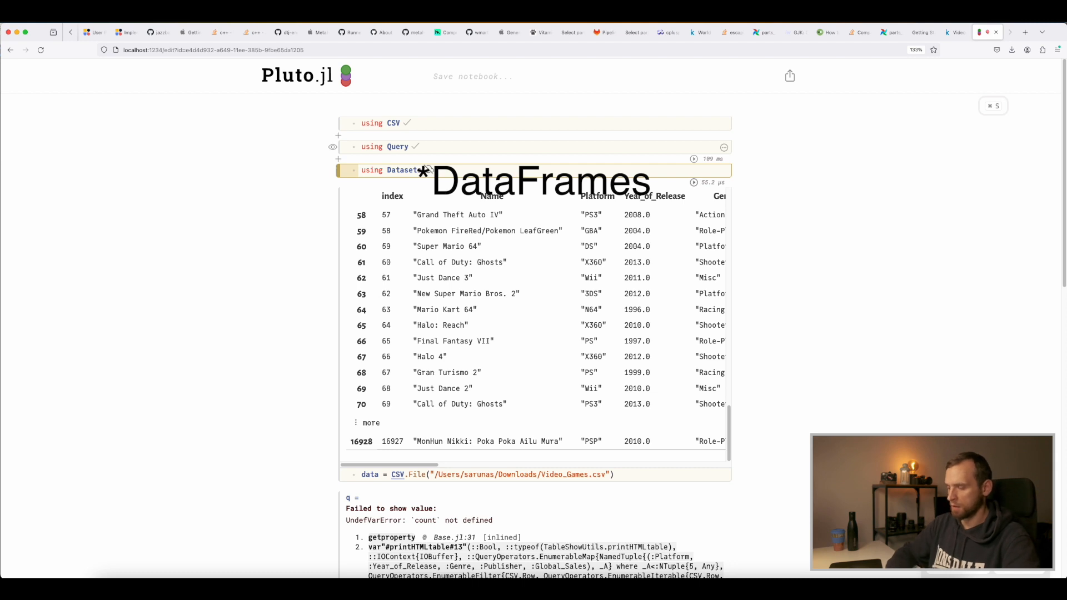
key("shift+Return")
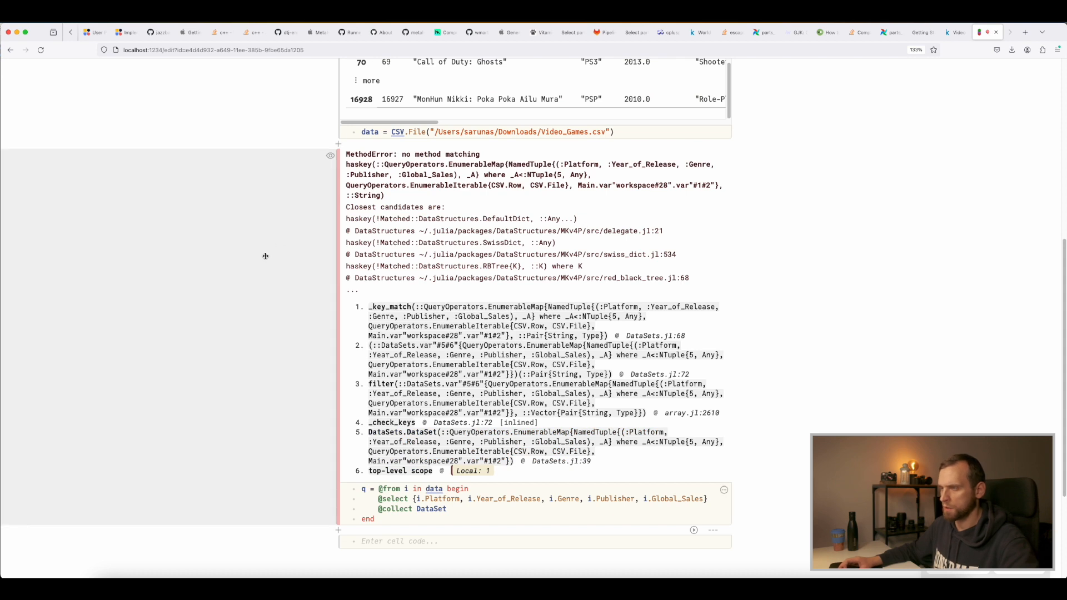
Replace DataSets with DataFrames in the third import cell and run it.
scroll(273, 262, "up", 6)
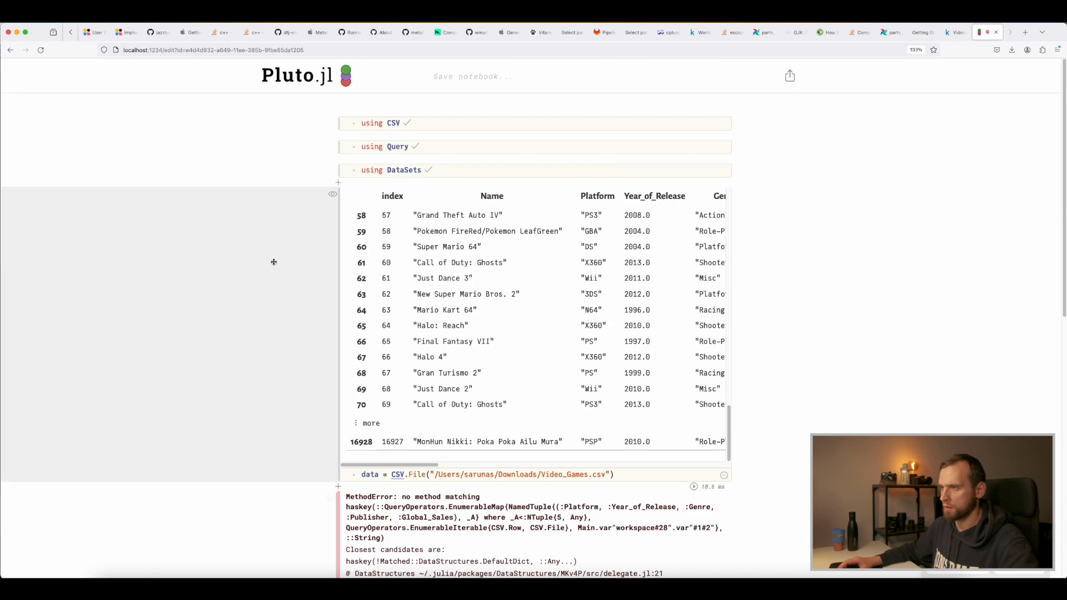
double_click(411, 169)
type("DataFrames")
scroll(288, 233, "down", 15)
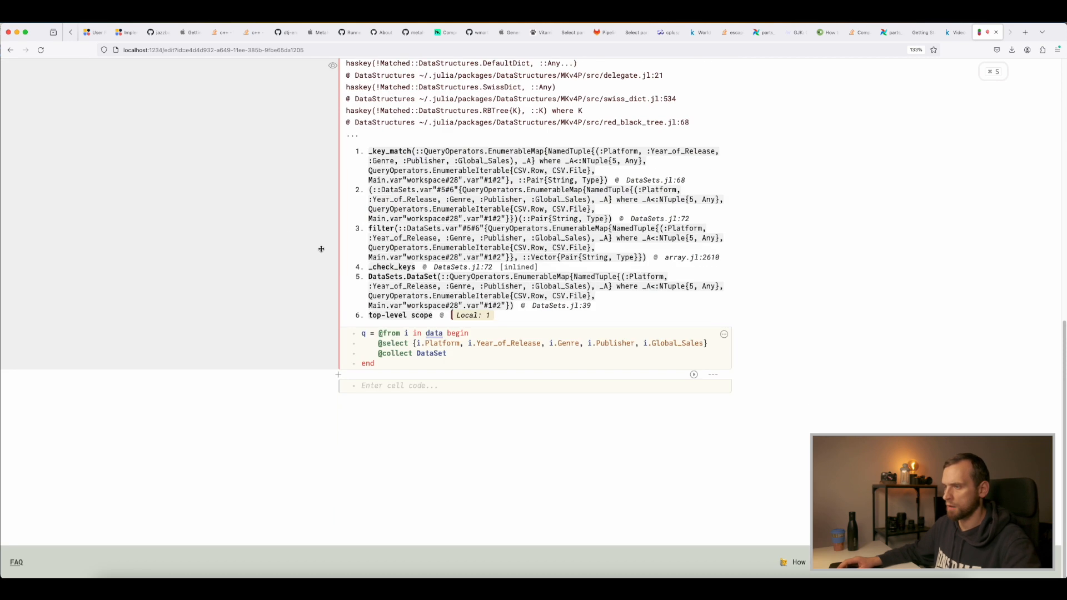
scroll(321, 248, "up", 15)
left_click(437, 169)
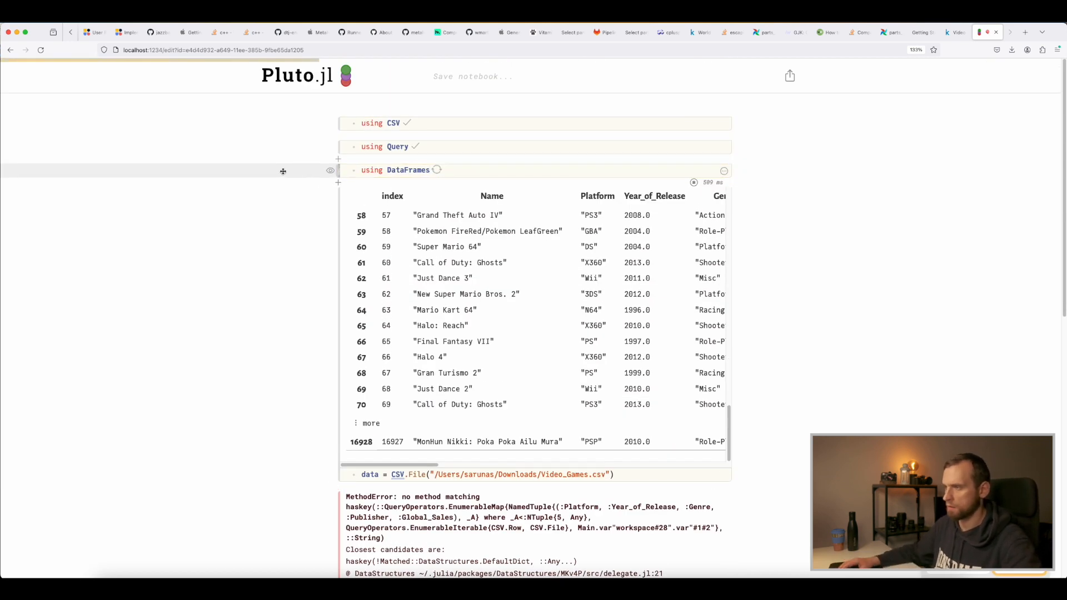
scroll(436, 347, "down", 4)
double_click(431, 353)
type("DataFrame")
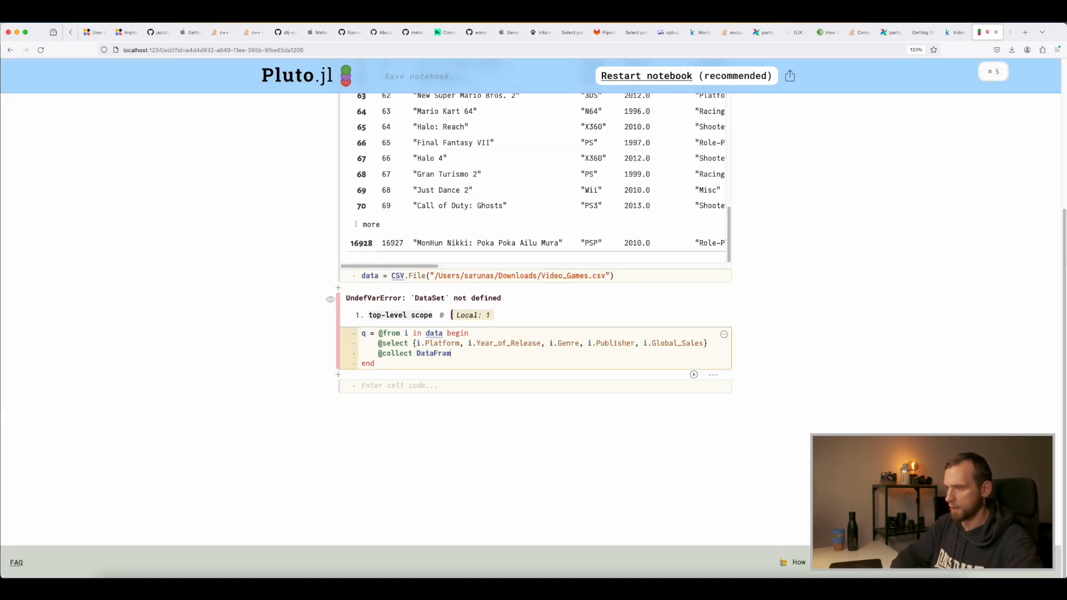
key("Up")
key("Up")
key("super+Right")
key("Return")
type("@where ")
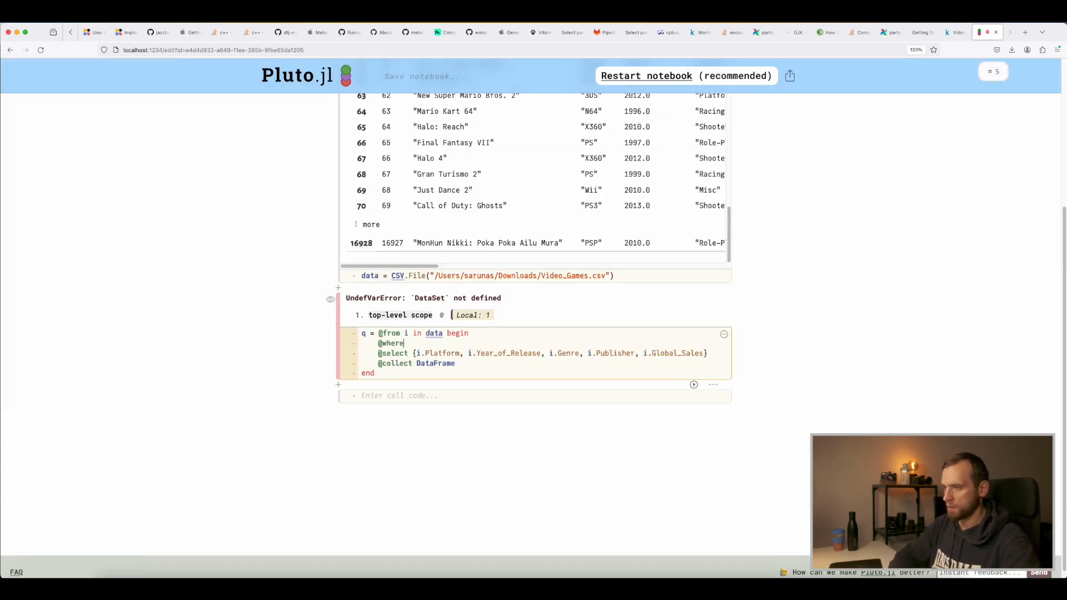
type("i.Platform == \"Wii")
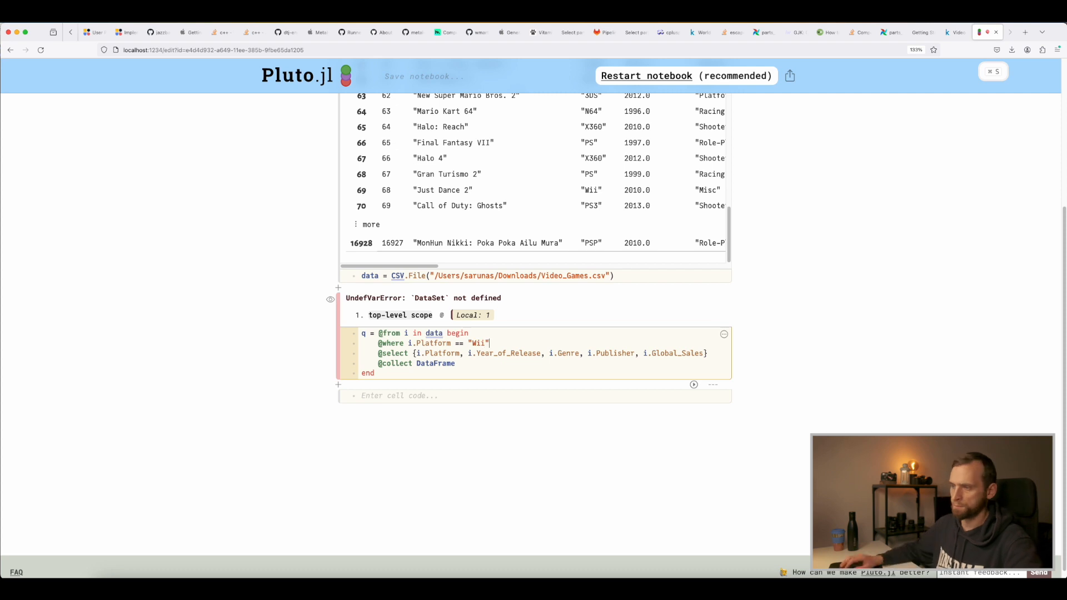
type("\"")
key("shift+Return")
Review the filtered query output and the "using DataFrames" import cell.
scroll(845, 392, "up", 3)
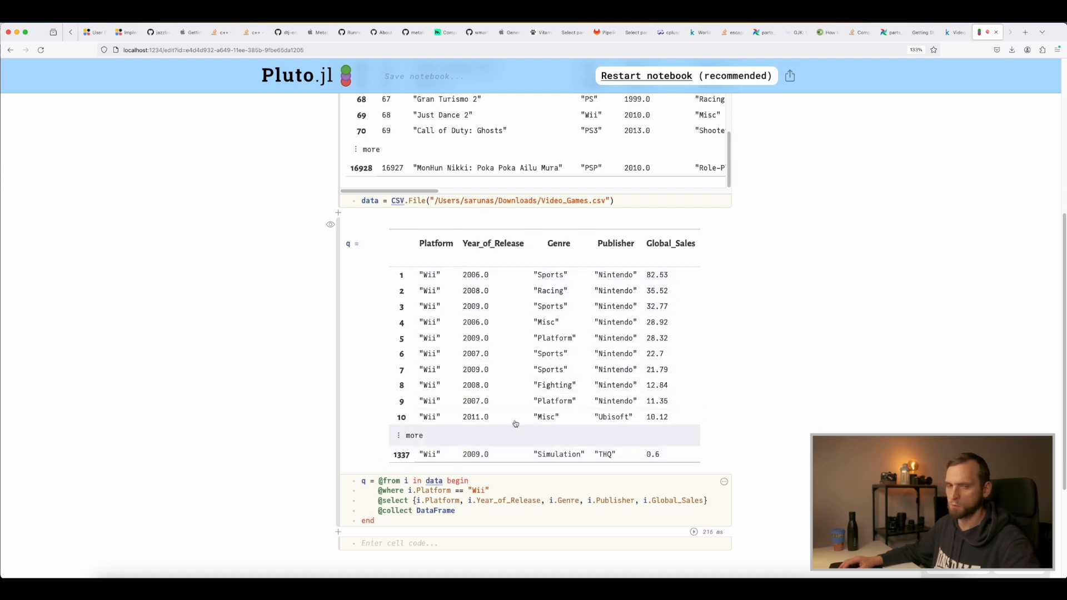
scroll(823, 347, "up", 3)
scroll(823, 346, "up", 2)
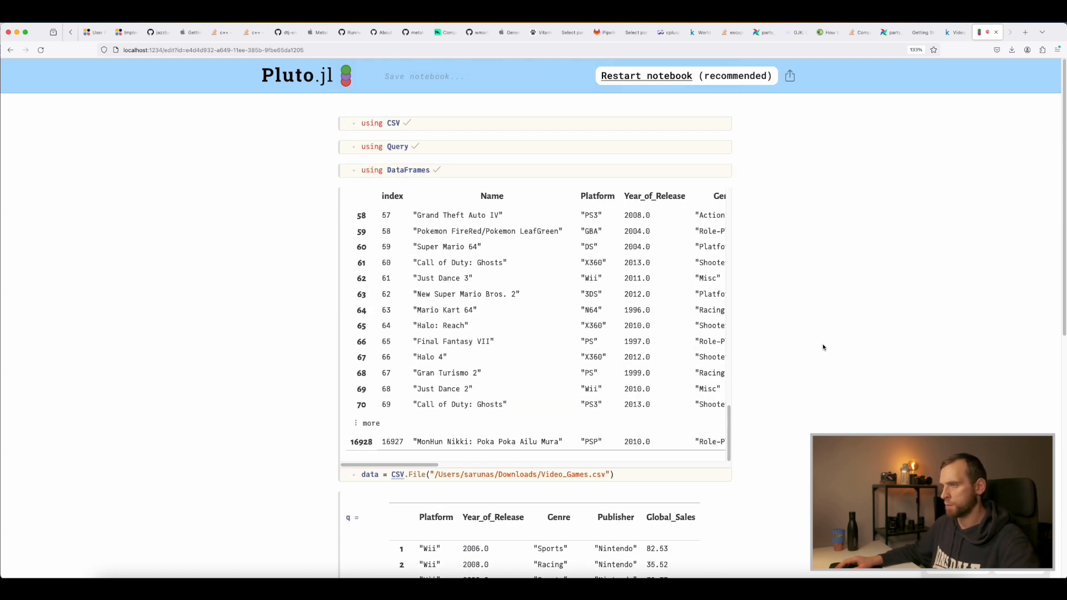
double_click(406, 170)
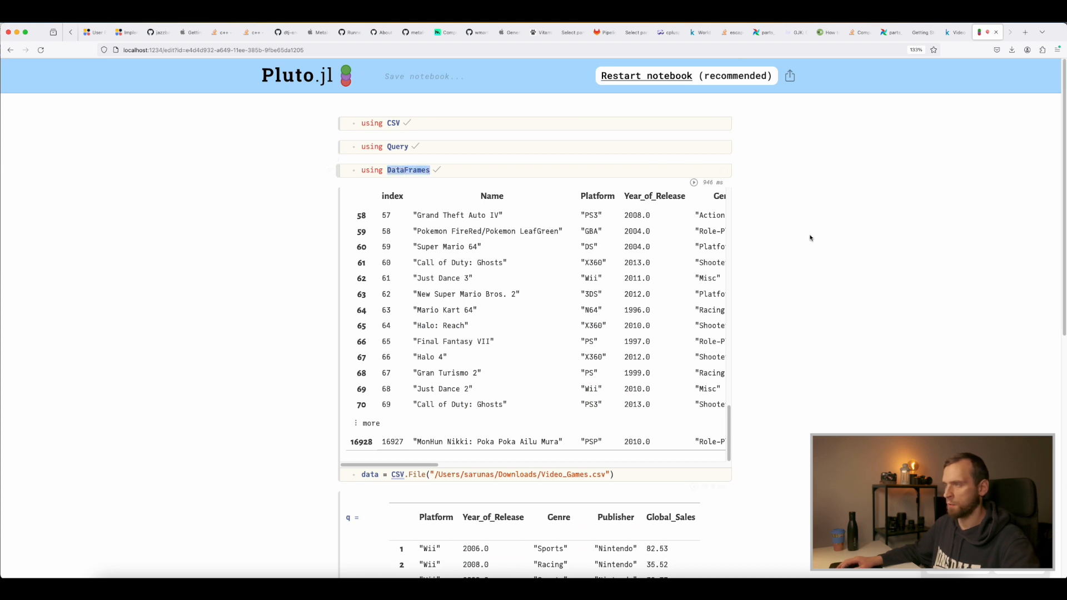
left_click(833, 265)
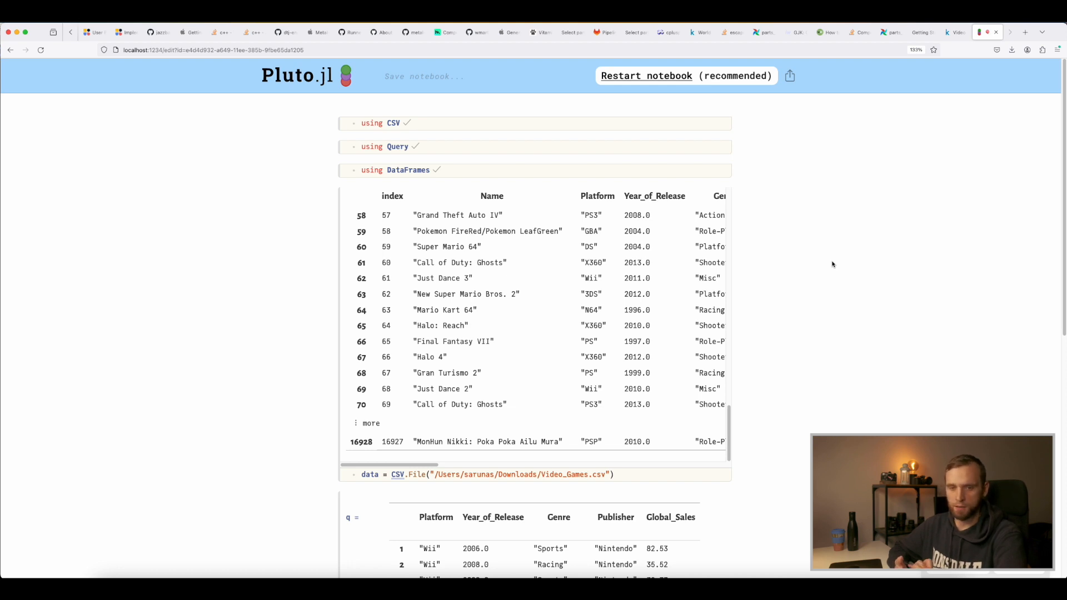
View the Apache Spark website in the other browser tab, then close it and look over the notebook.
key("ctrl+Tab")
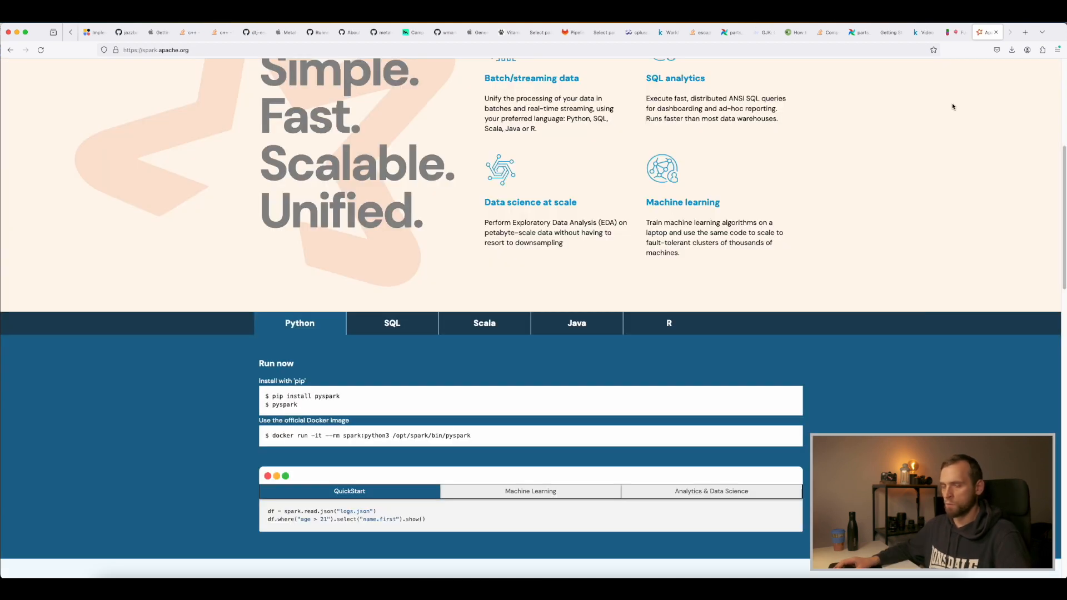
left_click(997, 34)
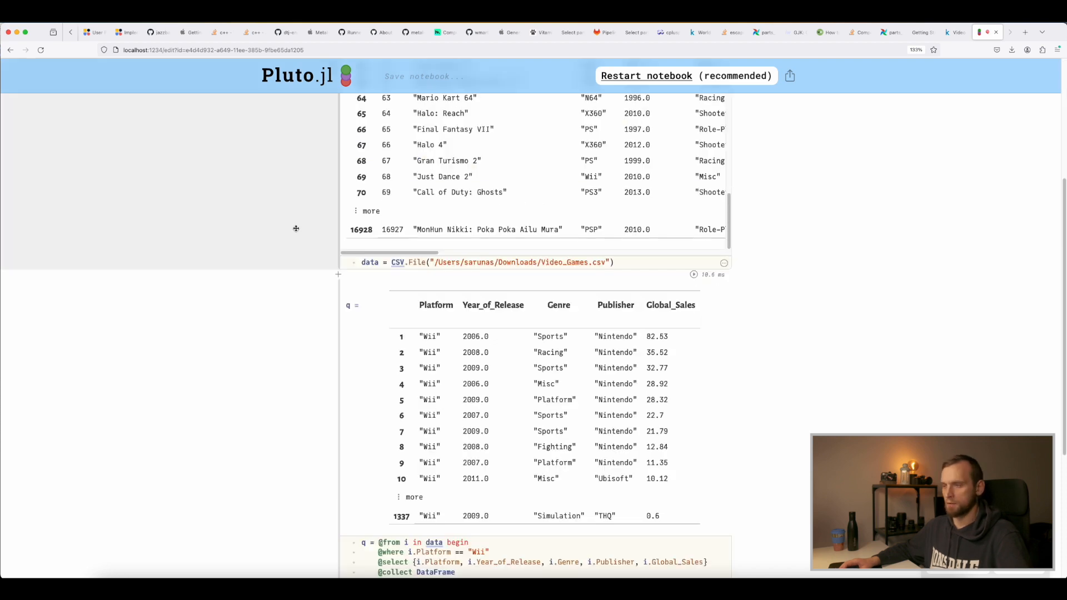
scroll(297, 222, "down", 5)
scroll(297, 222, "up", 5)
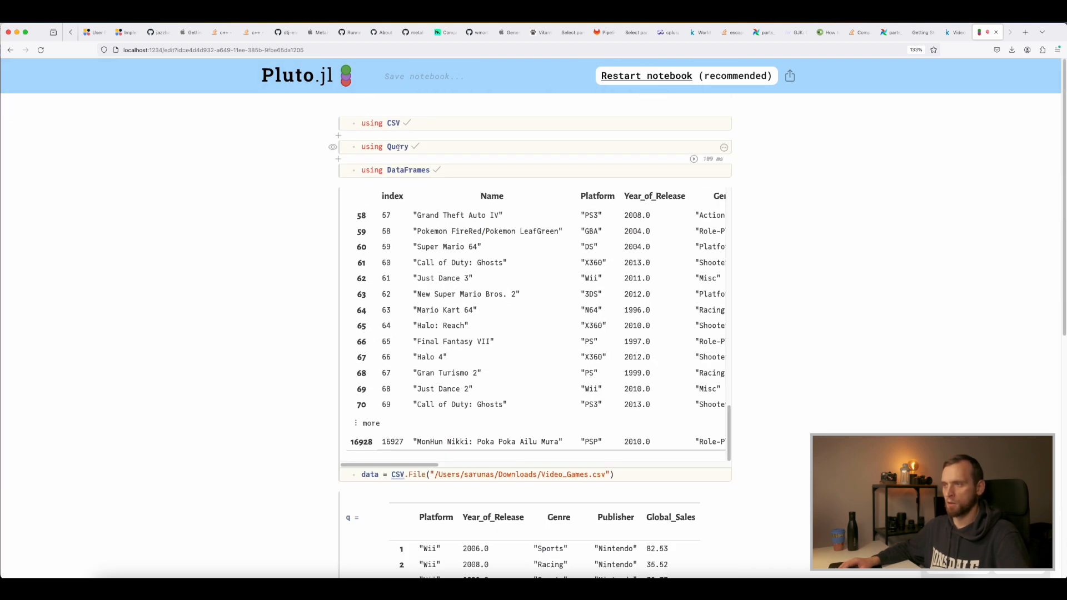
Examine the q query cell and the rows of its Wii-filtered output table.
scroll(858, 292, "down", 4)
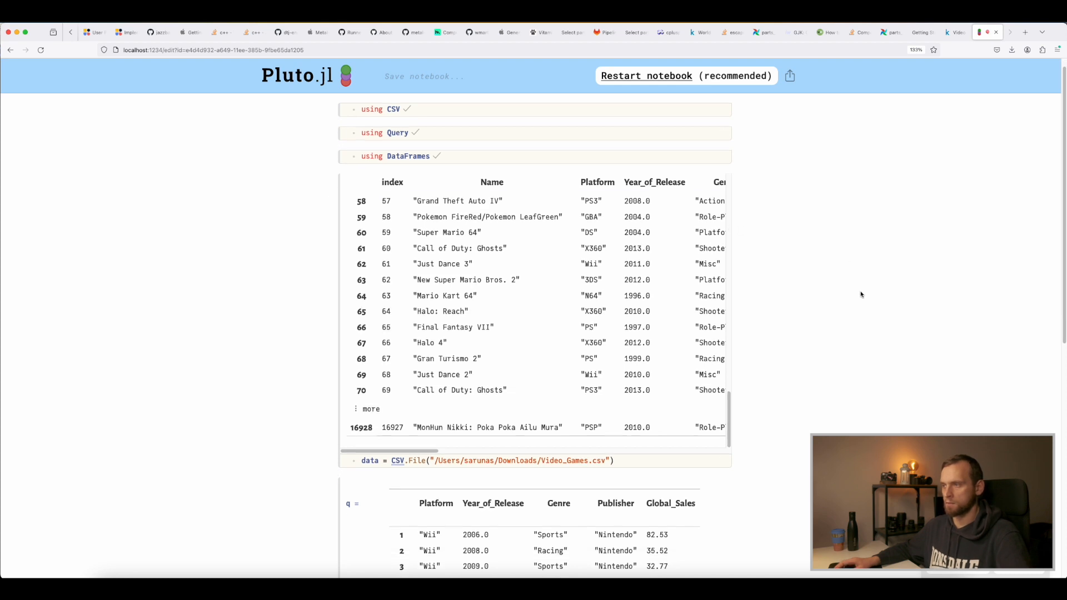
scroll(858, 292, "down", 1)
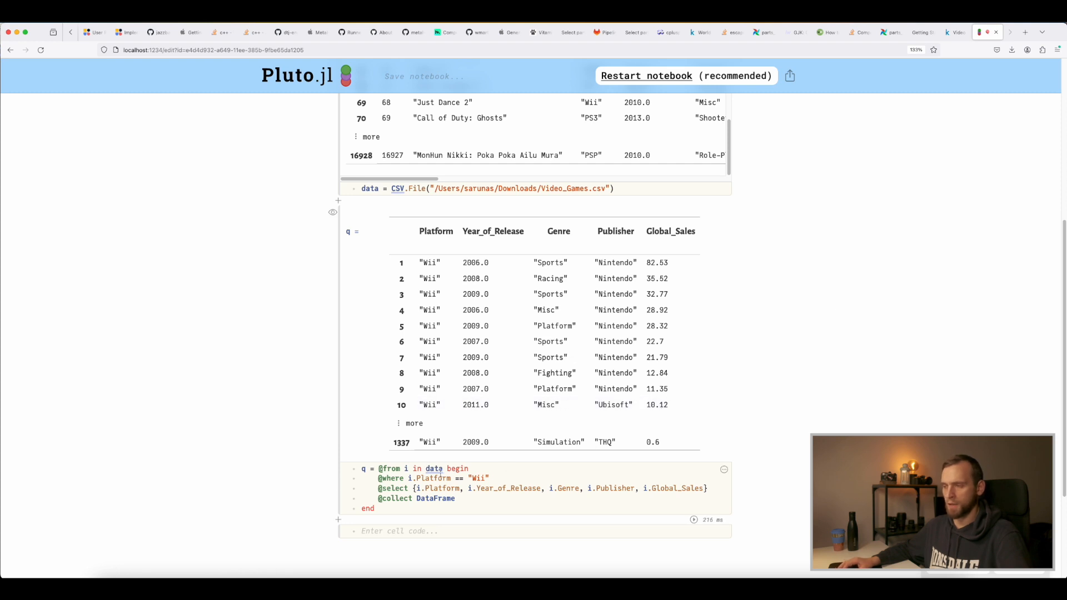
left_click(472, 500)
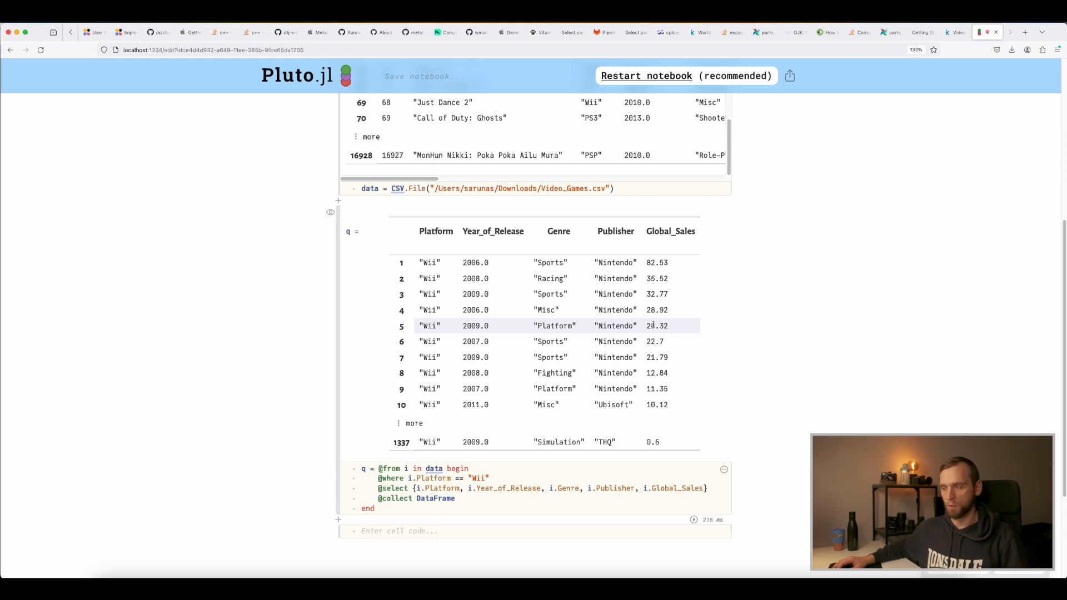
double_click(556, 325)
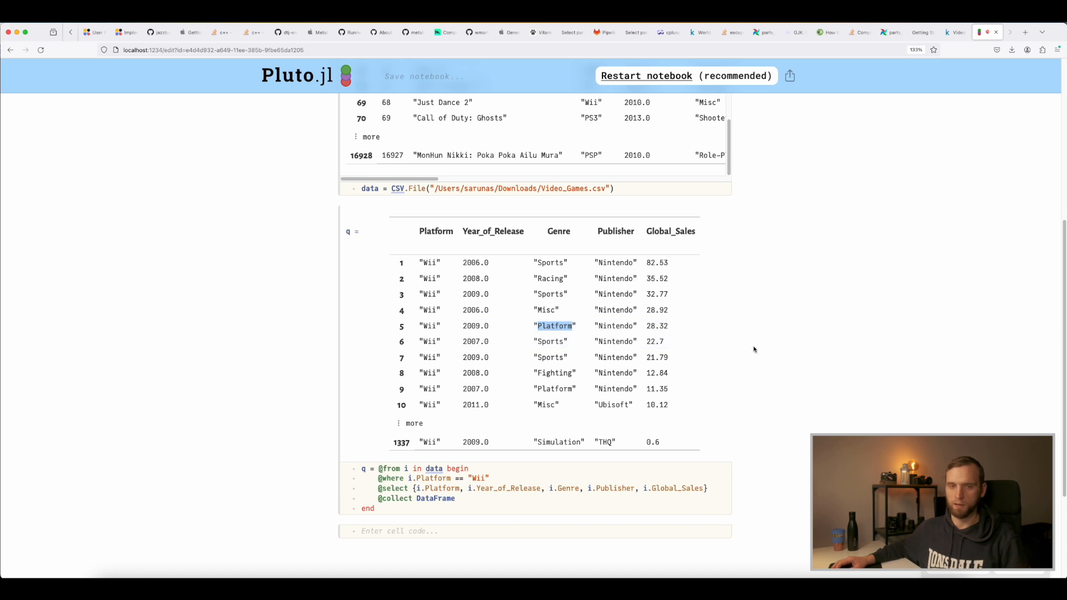
left_click_drag(668, 342, 418, 341)
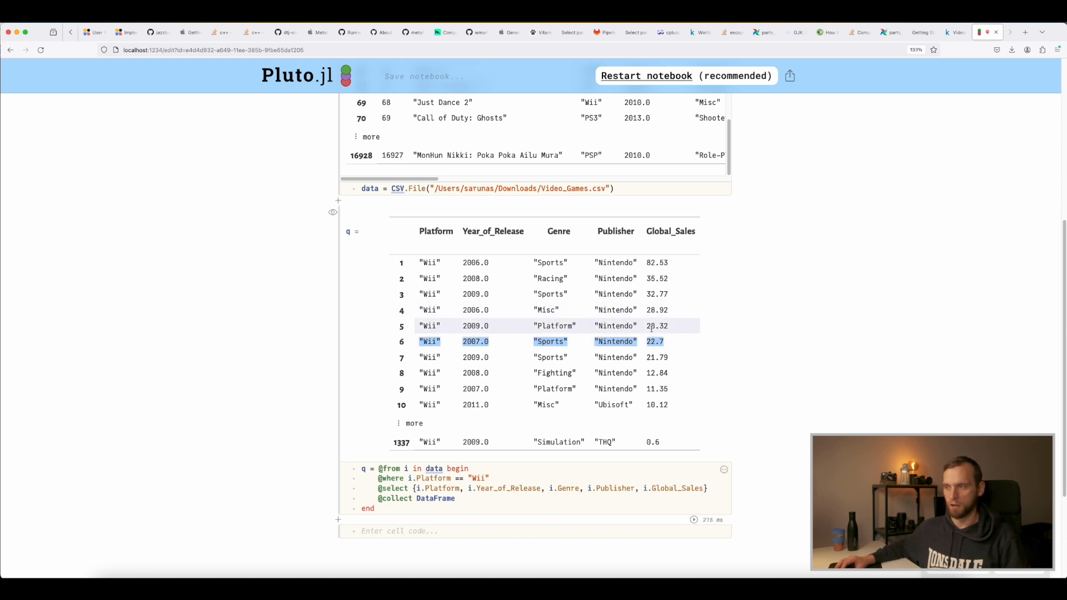
left_click(808, 333)
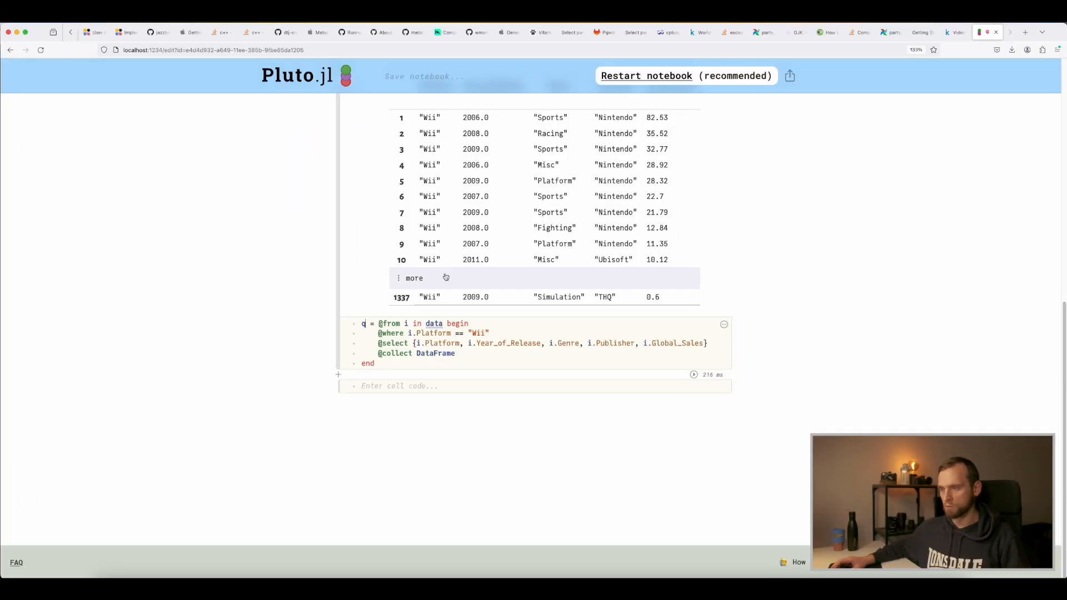
scroll(443, 274, "up", 2)
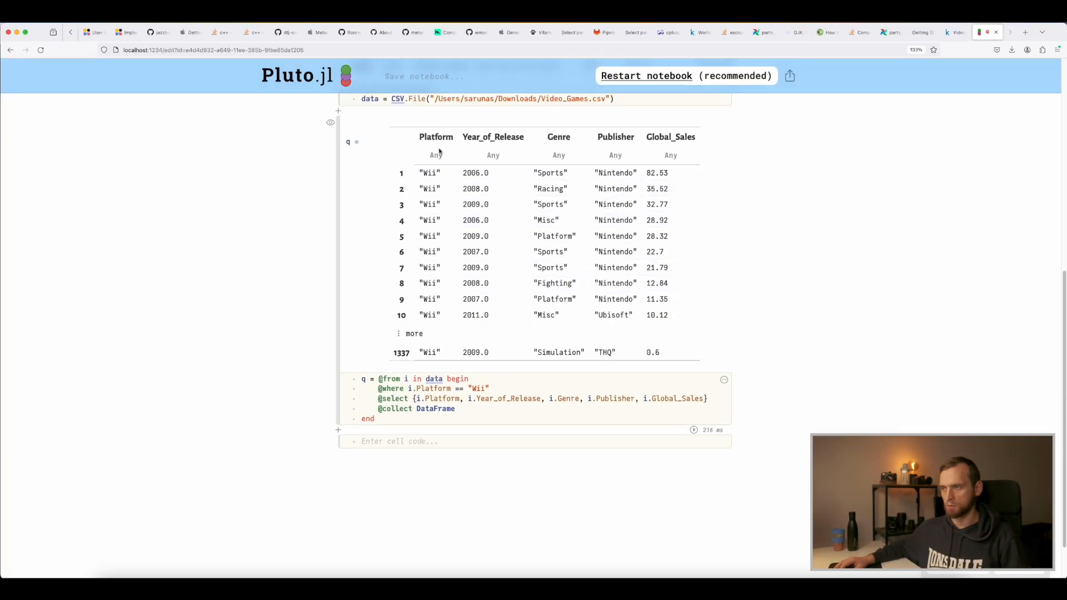
Begin a groupby call with q as its first argument in the empty cell below the q query.
left_click(464, 441)
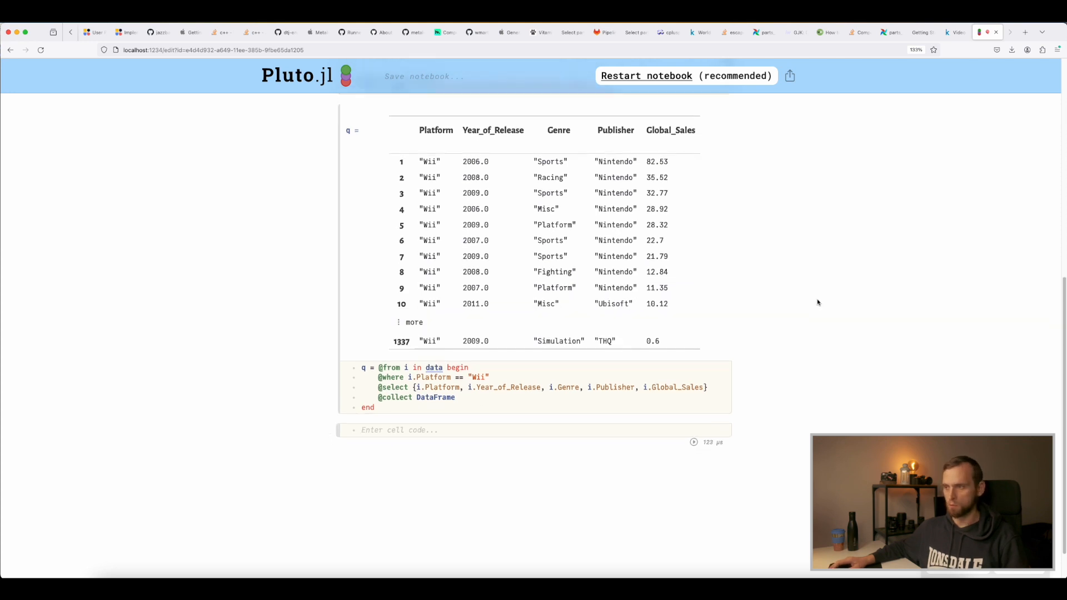
scroll(816, 298, "up", 3)
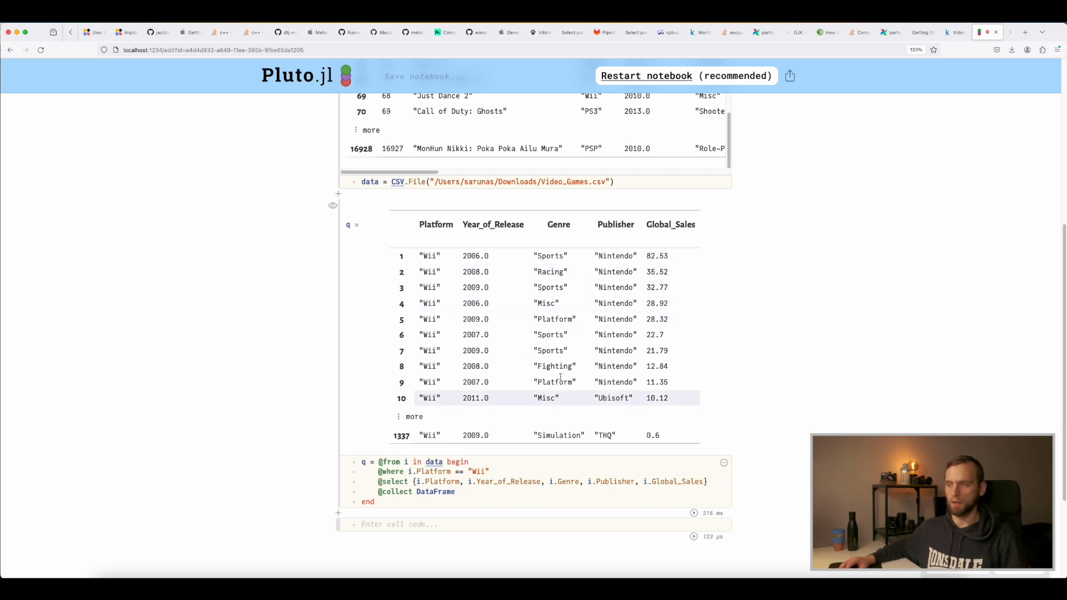
scroll(720, 318, "down", 3)
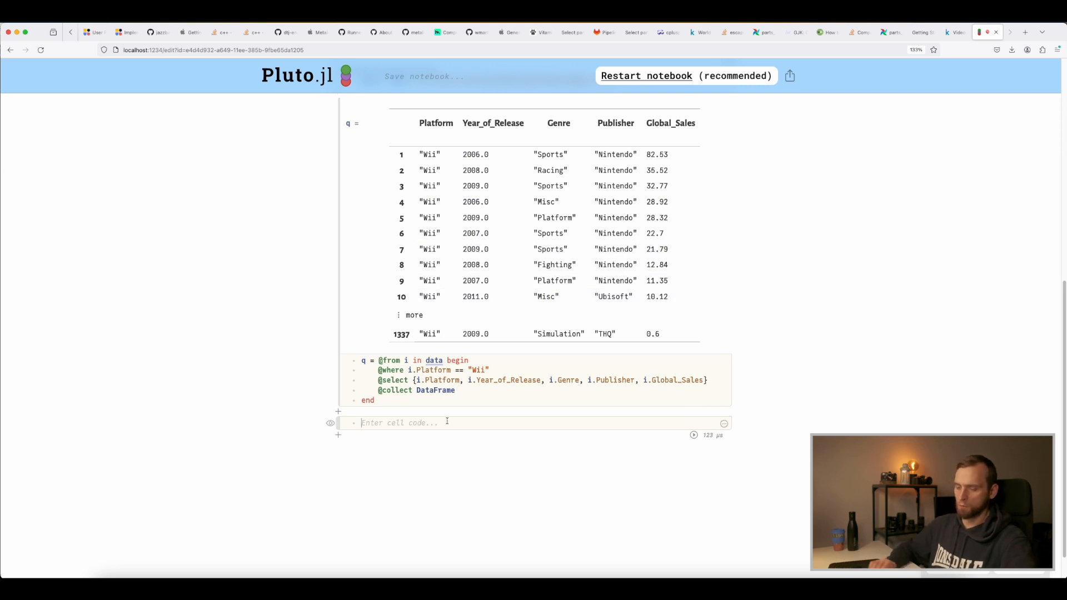
type("groupby(q")
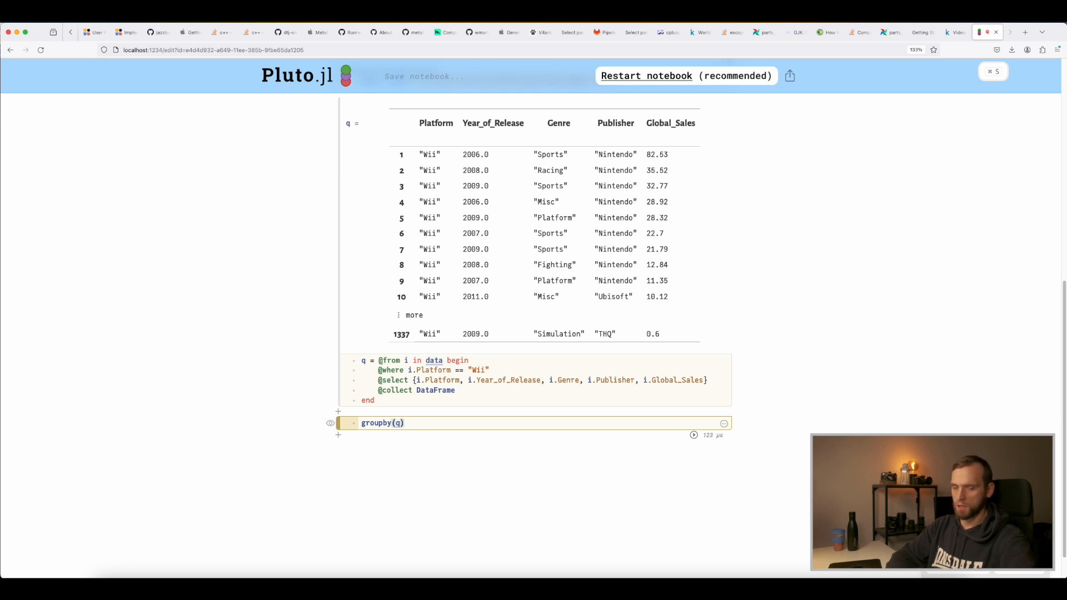
scroll(472, 322, "up", 3)
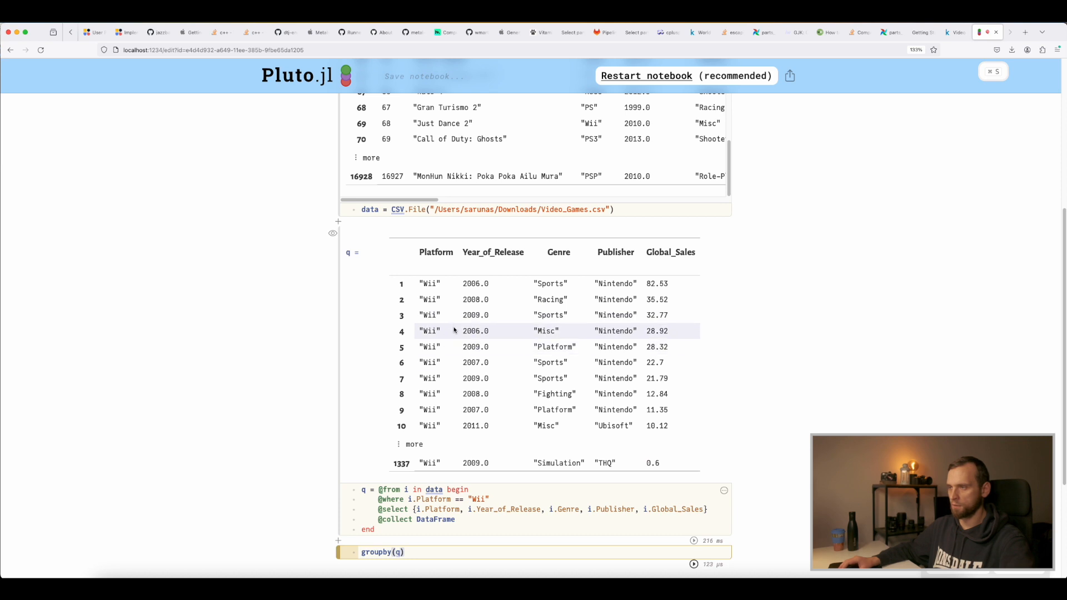
scroll(494, 339, "down", 4)
type(",")
scroll(784, 275, "up", 3)
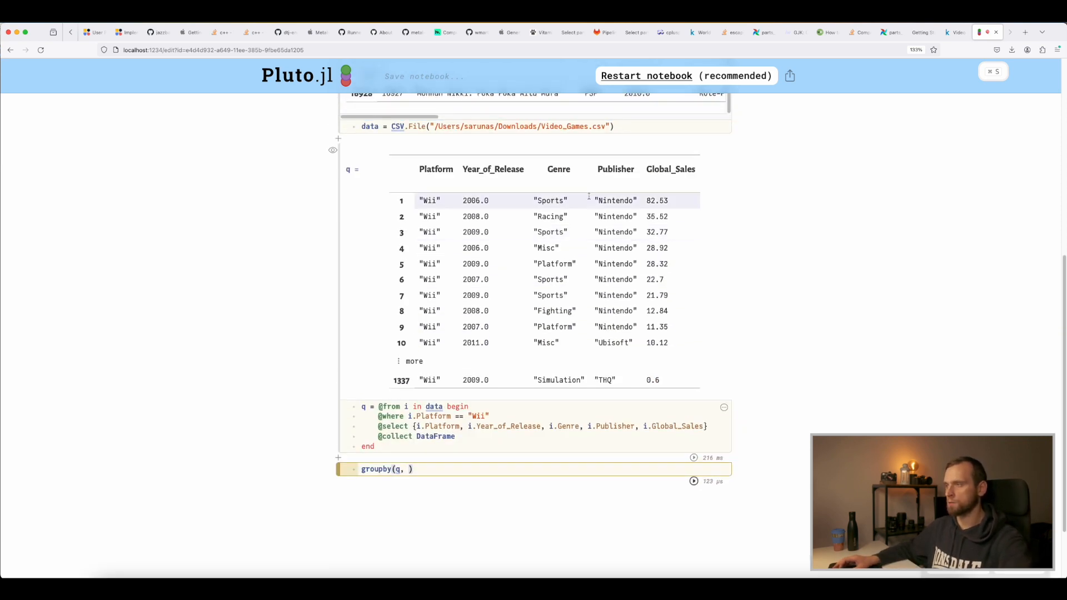
scroll(806, 277, "down", 2)
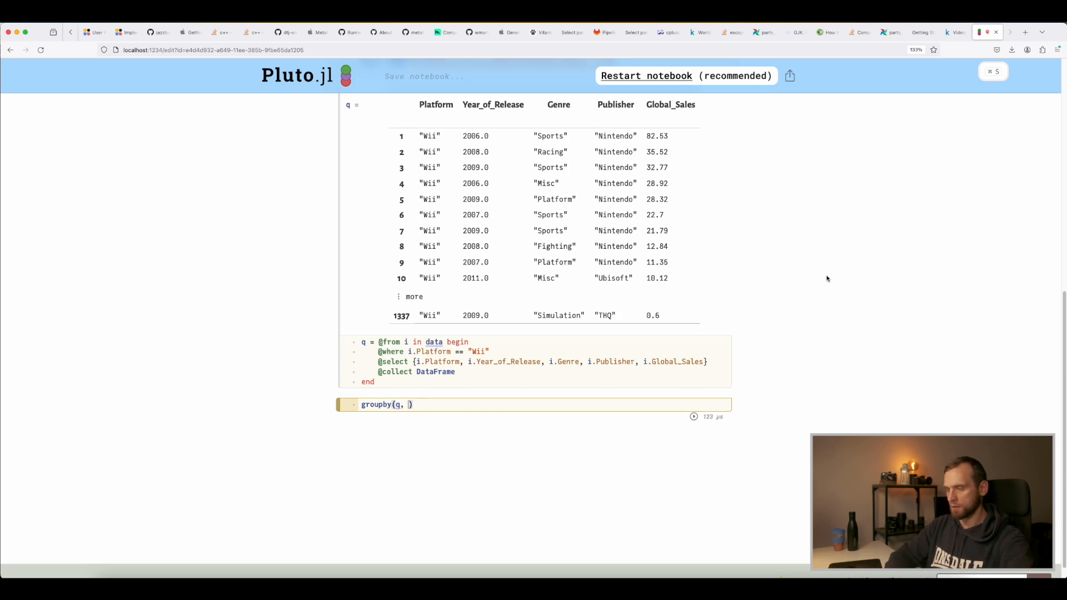
Complete the call as groupby(q, :Genre) and run the cell.
type("i.")
key("BackSpace")
key("BackSpace")
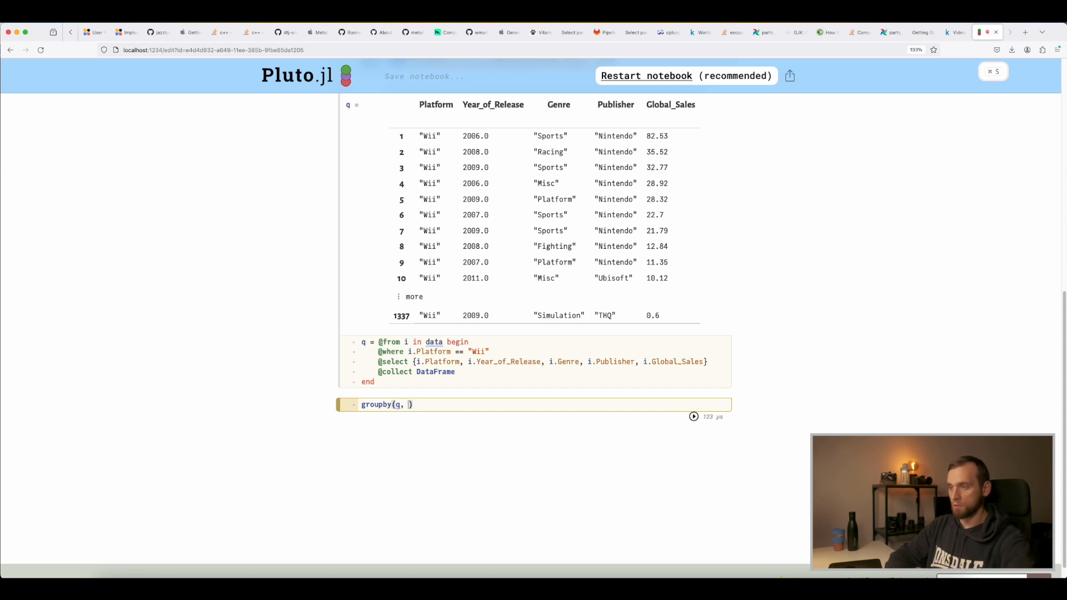
type(":")
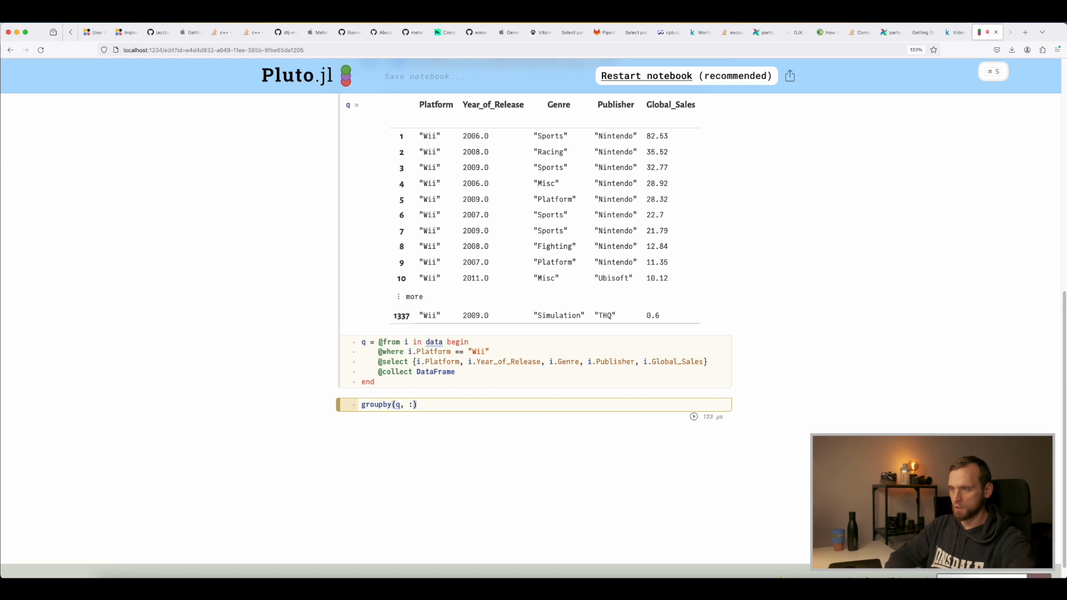
type("Gen")
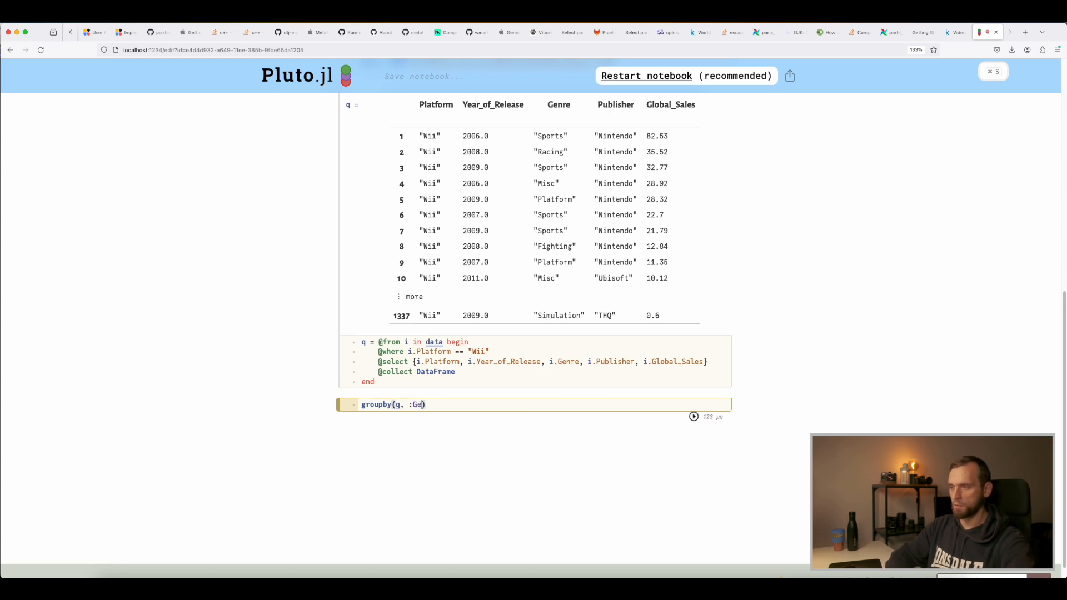
type("re")
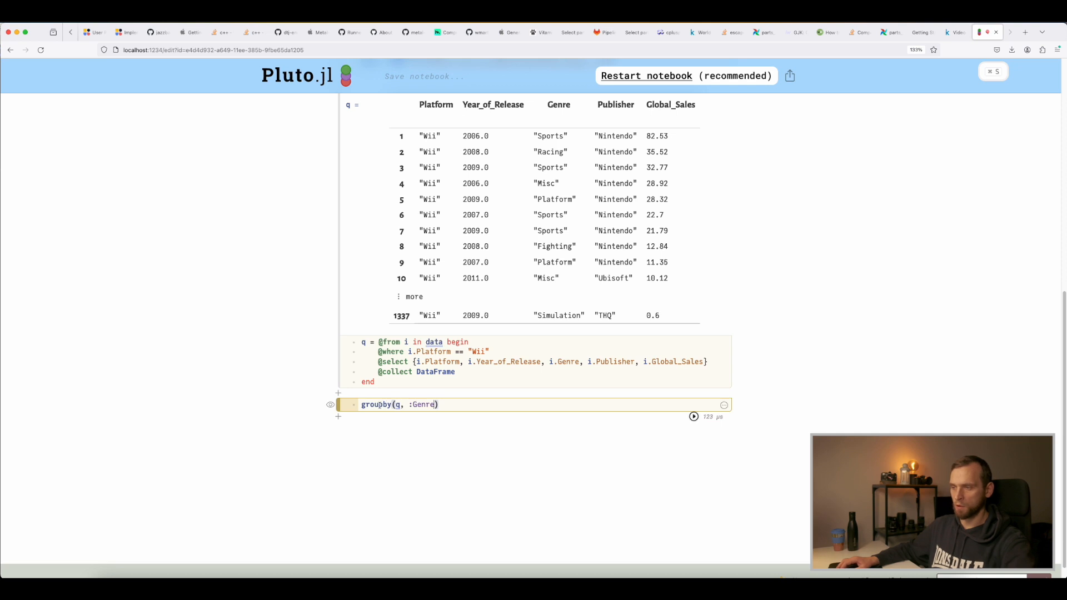
left_click(694, 417)
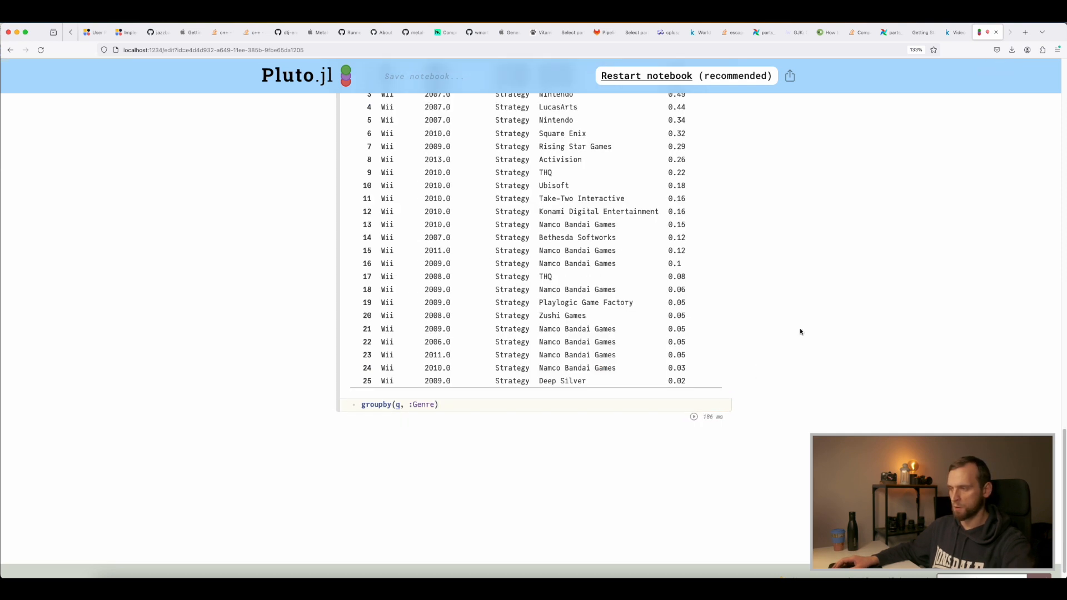
Examine the grouped output, checking the first group's row count and genre and the last group's table.
scroll(789, 329, "up", 6)
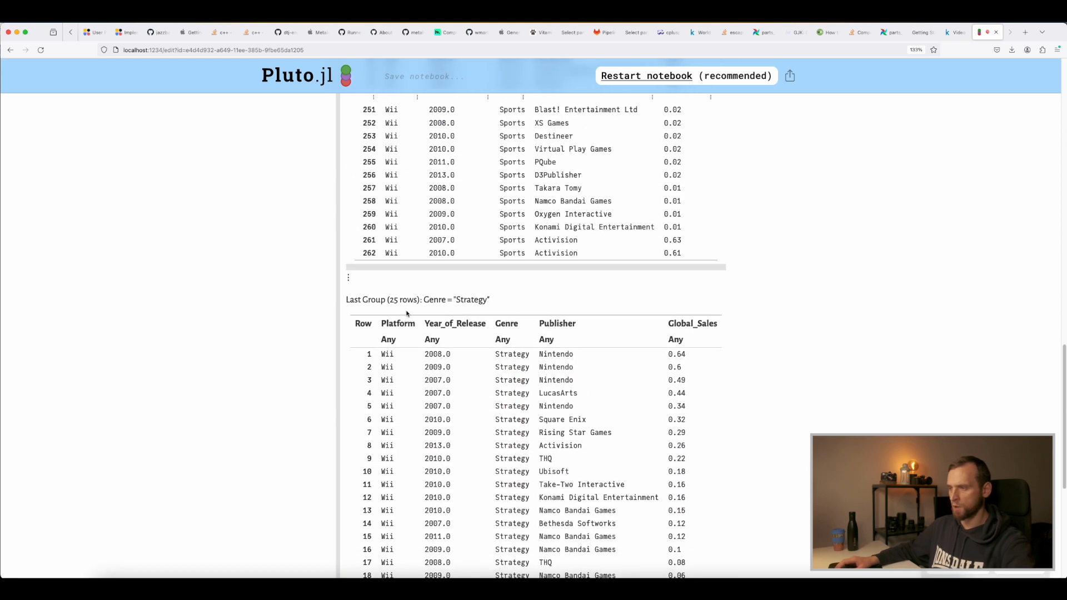
scroll(757, 348, "up", 5)
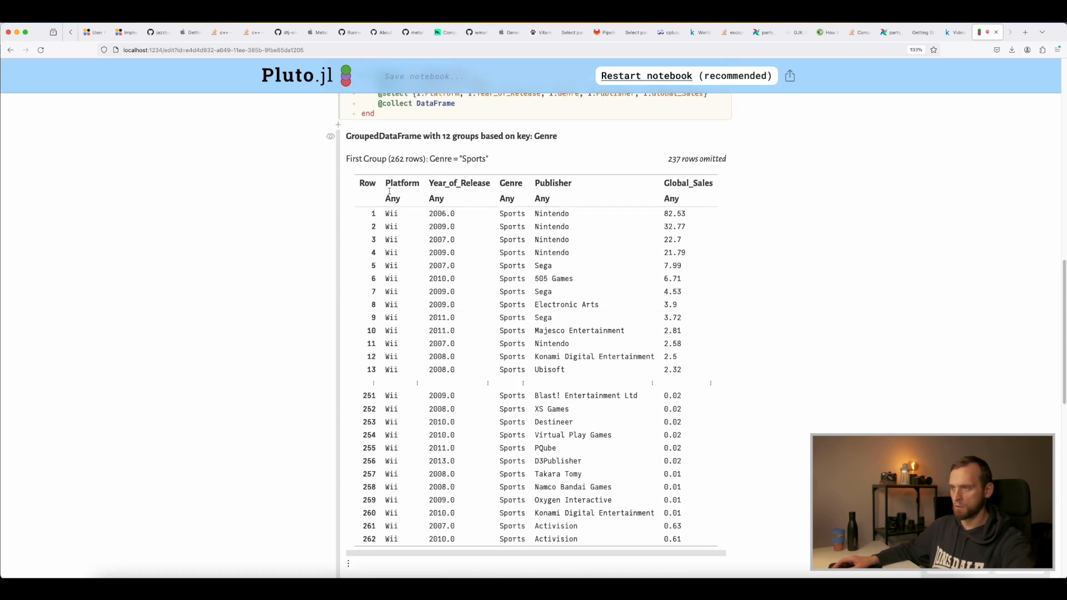
left_click_drag(487, 157, 410, 155)
double_click(397, 158)
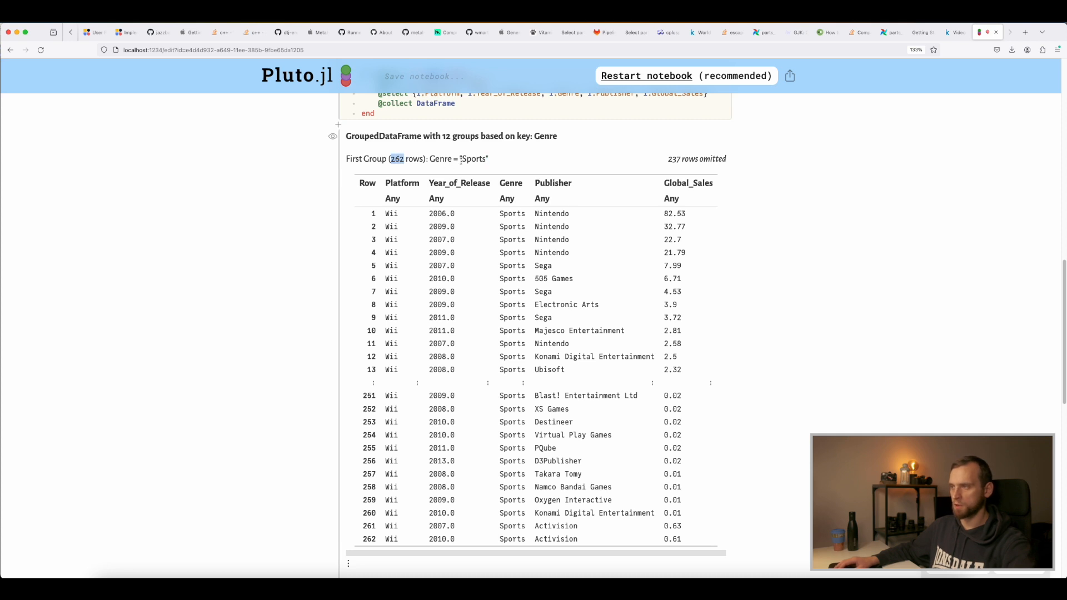
scroll(489, 270, "down", 1)
scroll(498, 312, "down", 2)
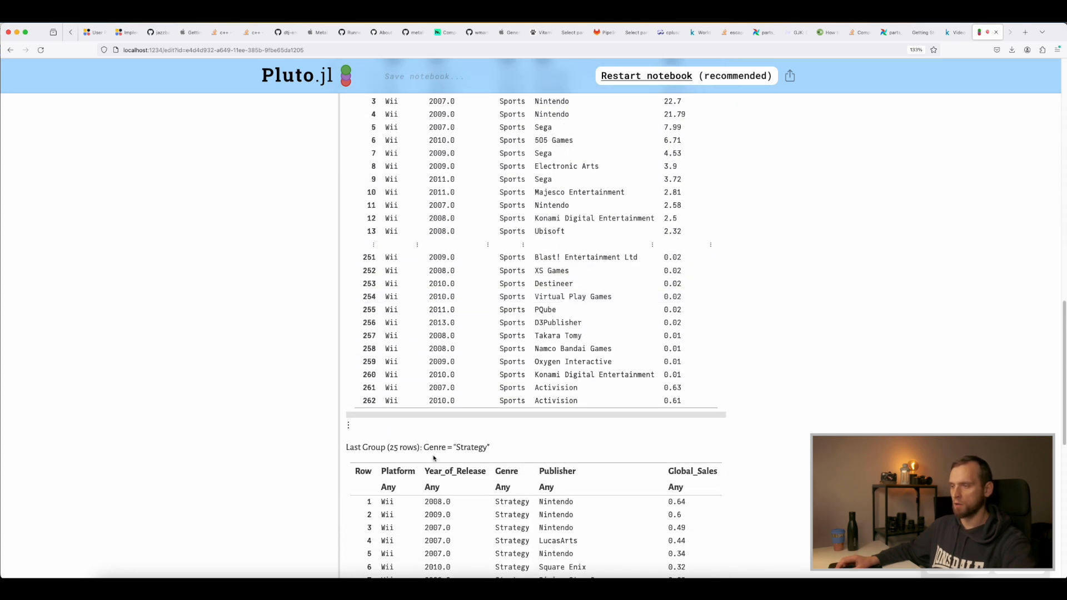
scroll(436, 457, "down", 2)
scroll(500, 361, "down", 5)
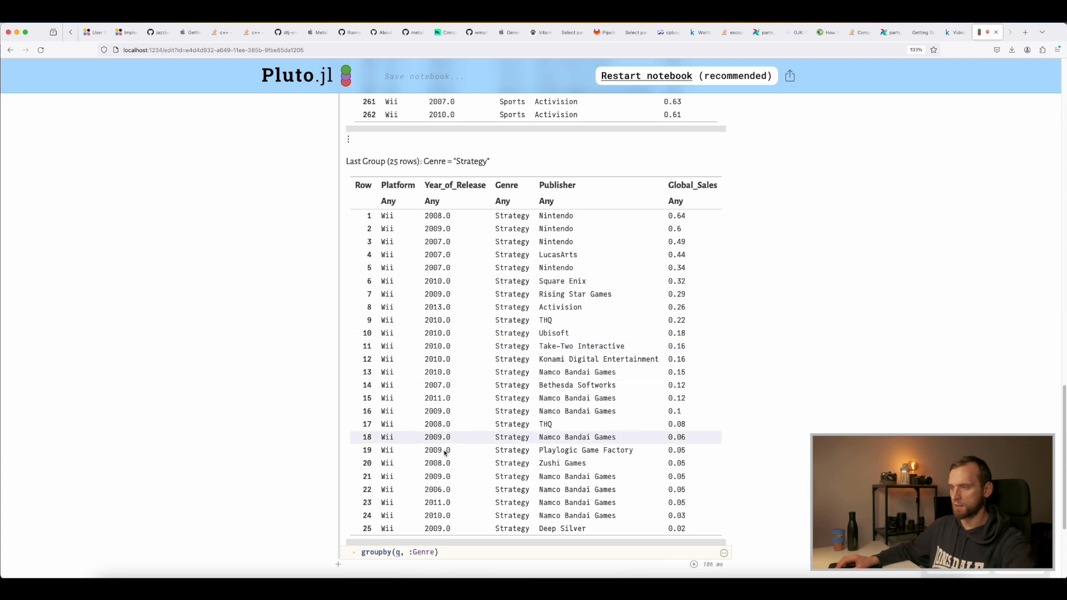
Inspect the ellipsis for the omitted groups between the first and last ones, and review the grouped output's heading.
scroll(393, 161, "up", 4)
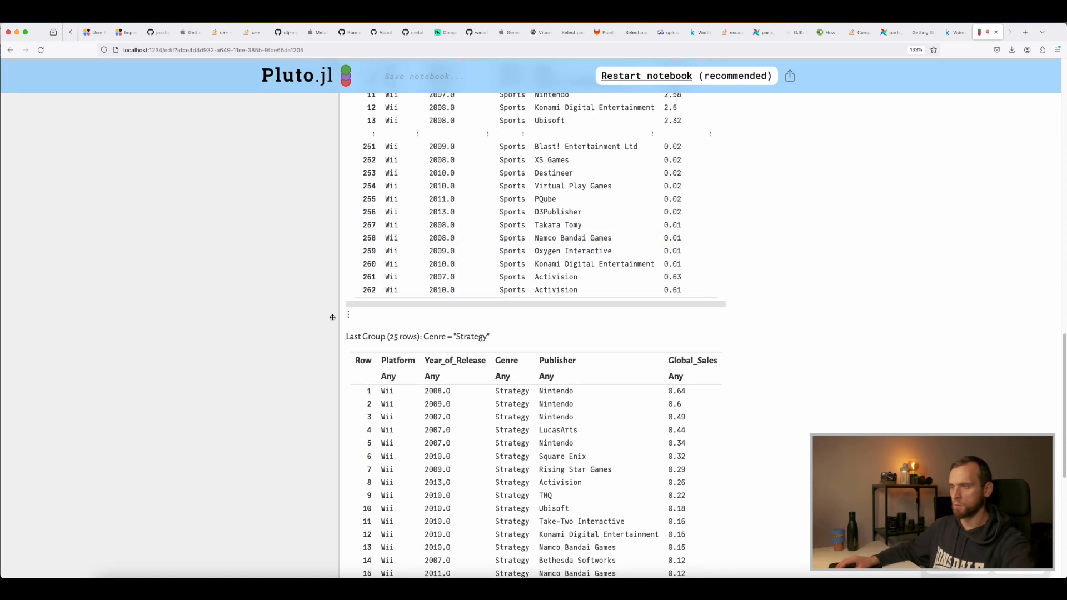
double_click(348, 313)
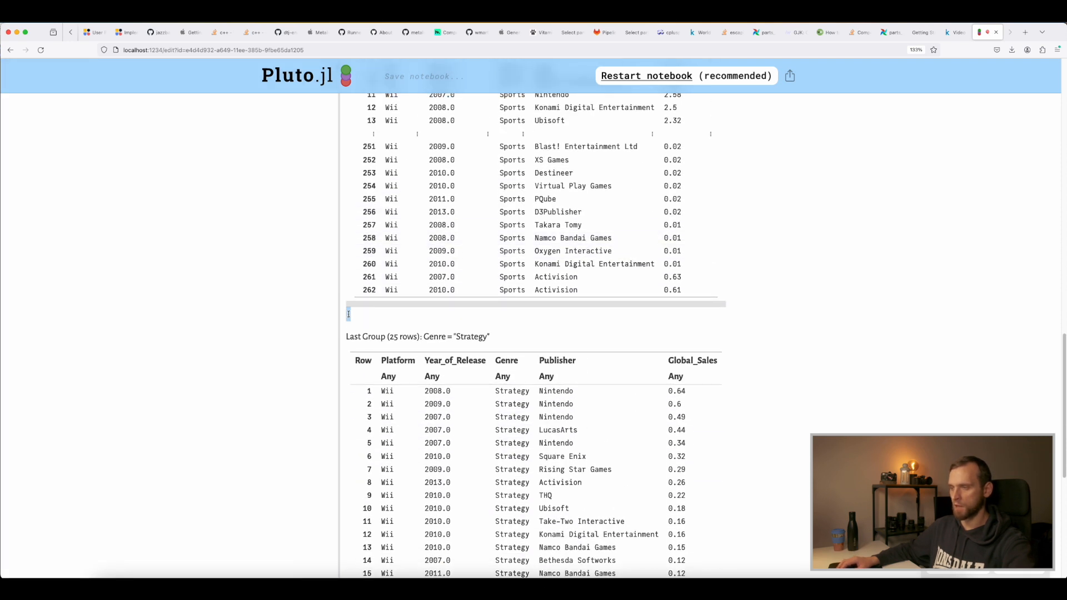
left_click(354, 317)
double_click(348, 314)
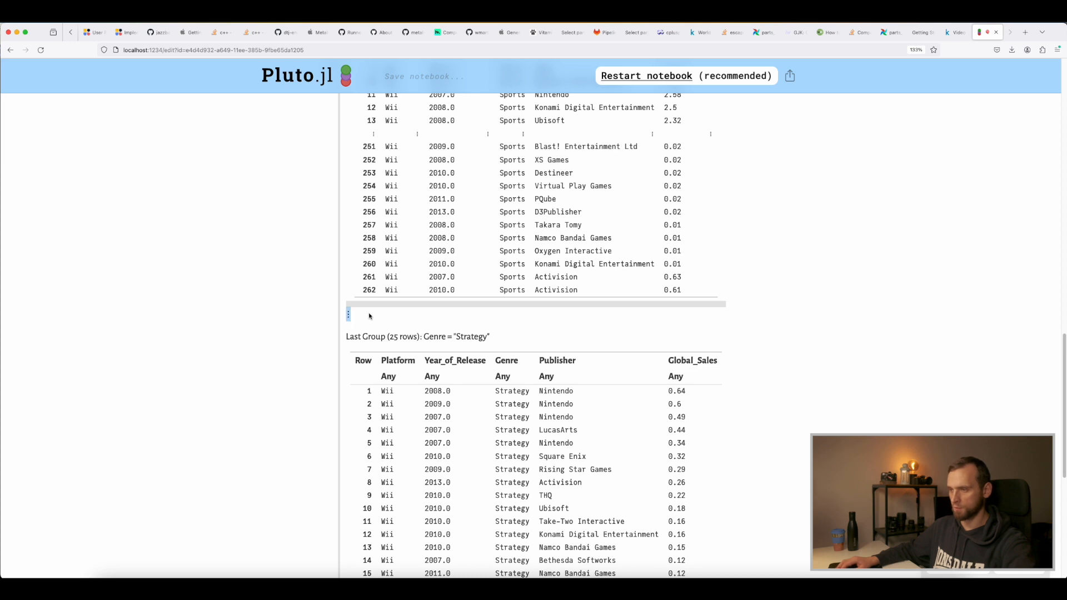
scroll(405, 308, "down", 6)
scroll(753, 320, "up", 8)
scroll(752, 319, "up", 3)
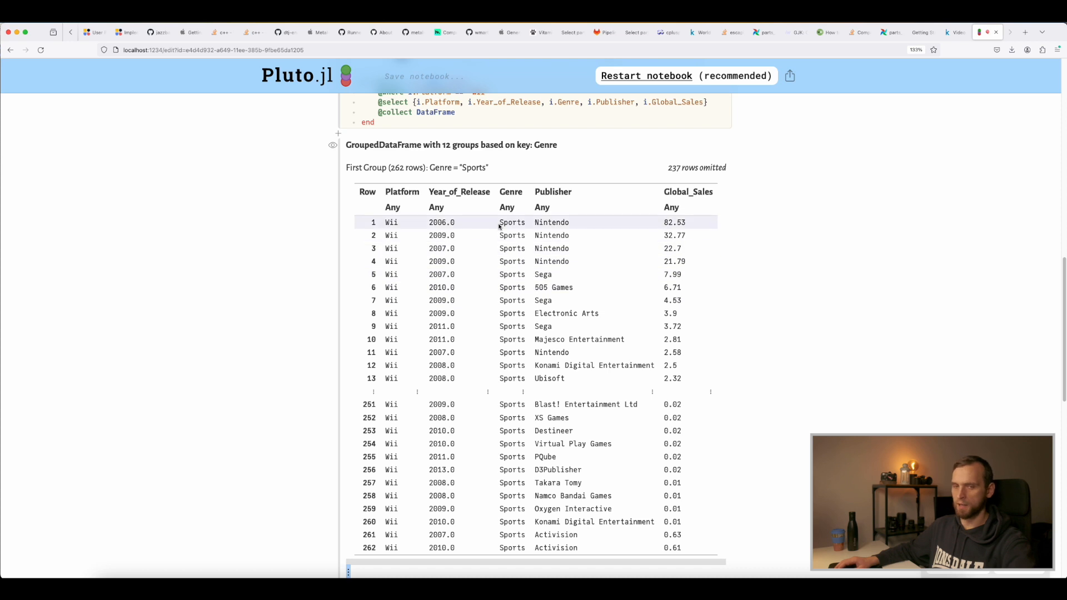
scroll(525, 243, "down", 5)
scroll(582, 282, "up", 8)
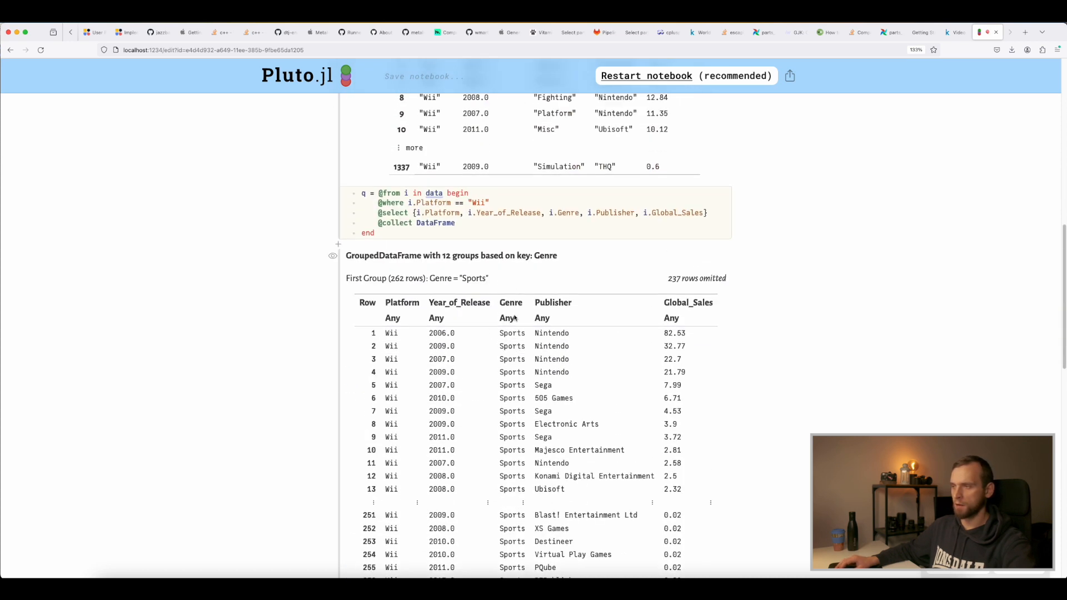
Wrap the groupby(q, :Genre) call in combine( ) and add a comma for a second argument.
scroll(581, 282, "down", 10)
left_click(361, 385)
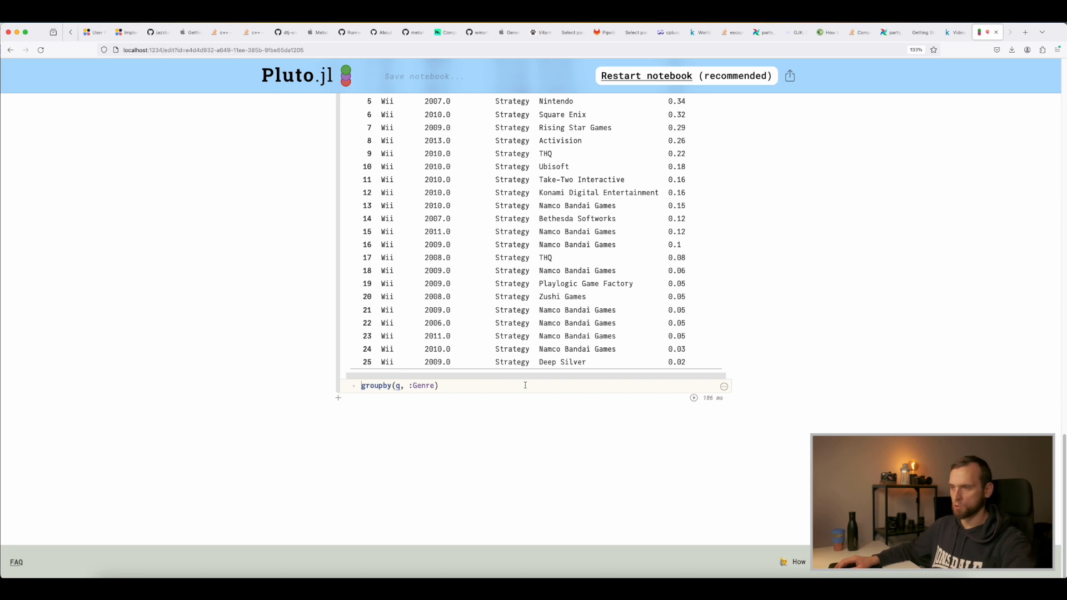
type("co")
key("super+s")
type("mbine(")
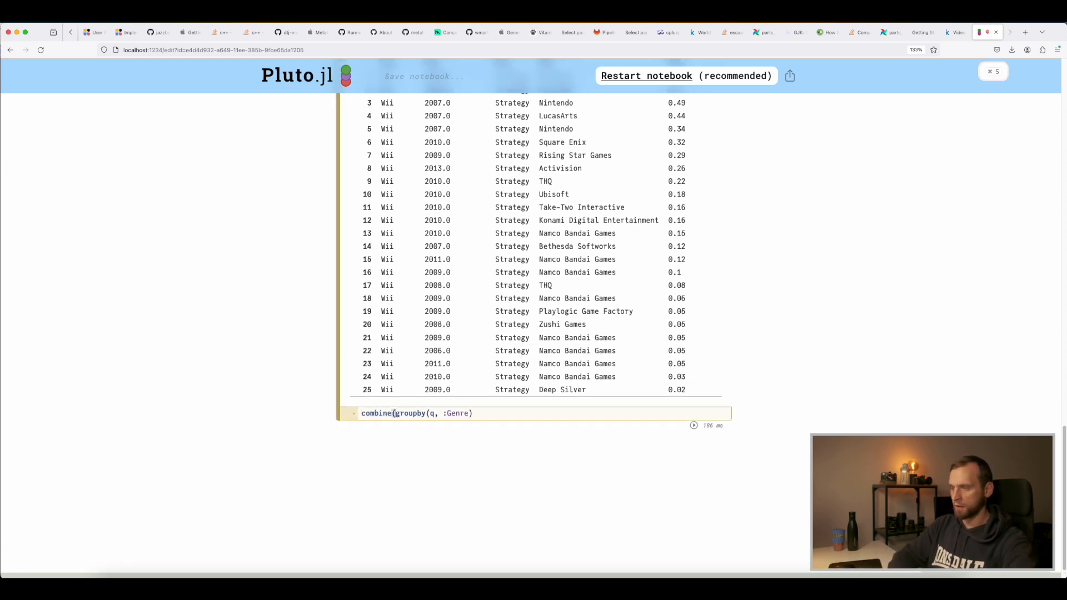
left_click(490, 413)
type(")")
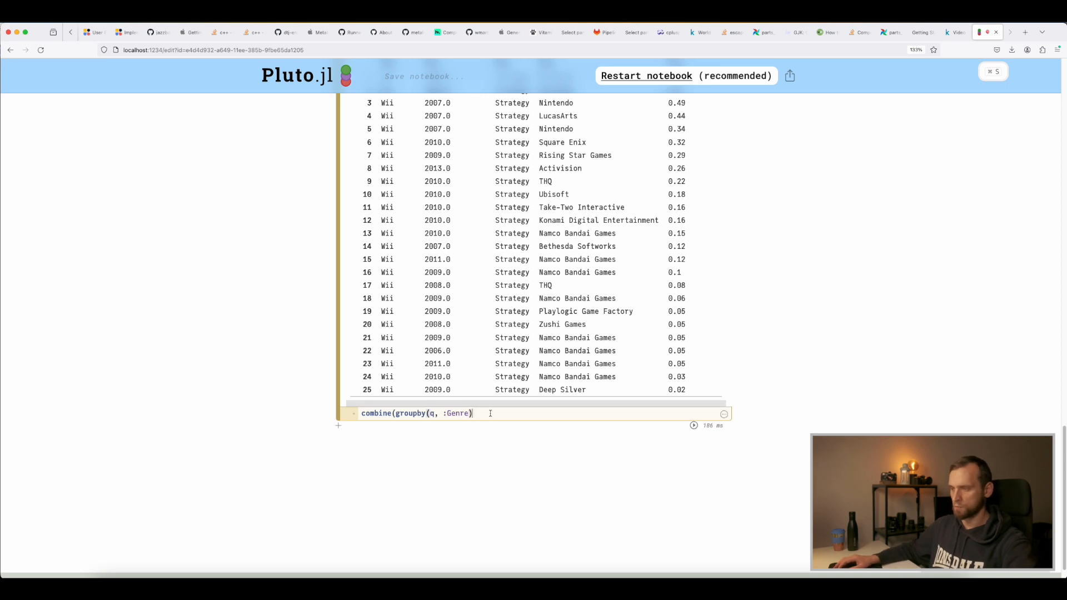
type(",")
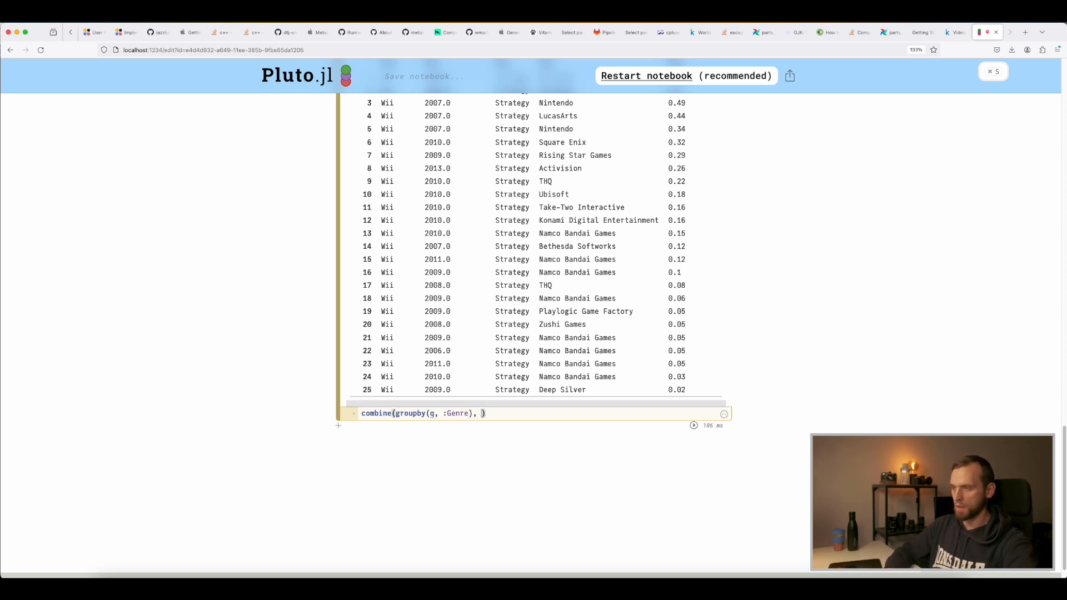
Copy the Global_Sales column name from the grouped output and enter it as :Global_Sales for combine's second argument.
scroll(676, 388, "up", 5)
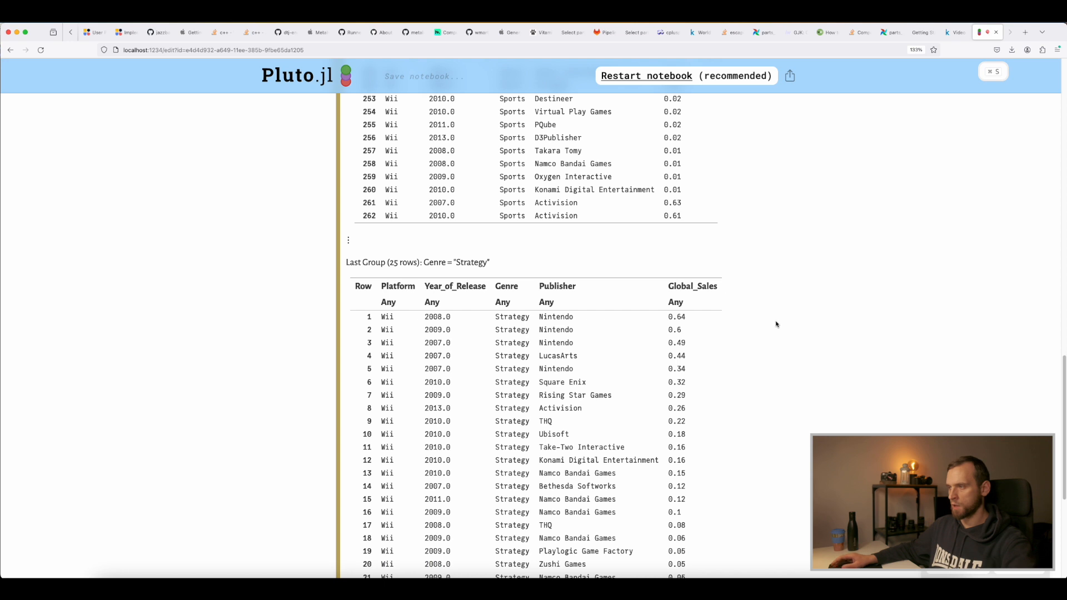
double_click(678, 285)
key("super+c")
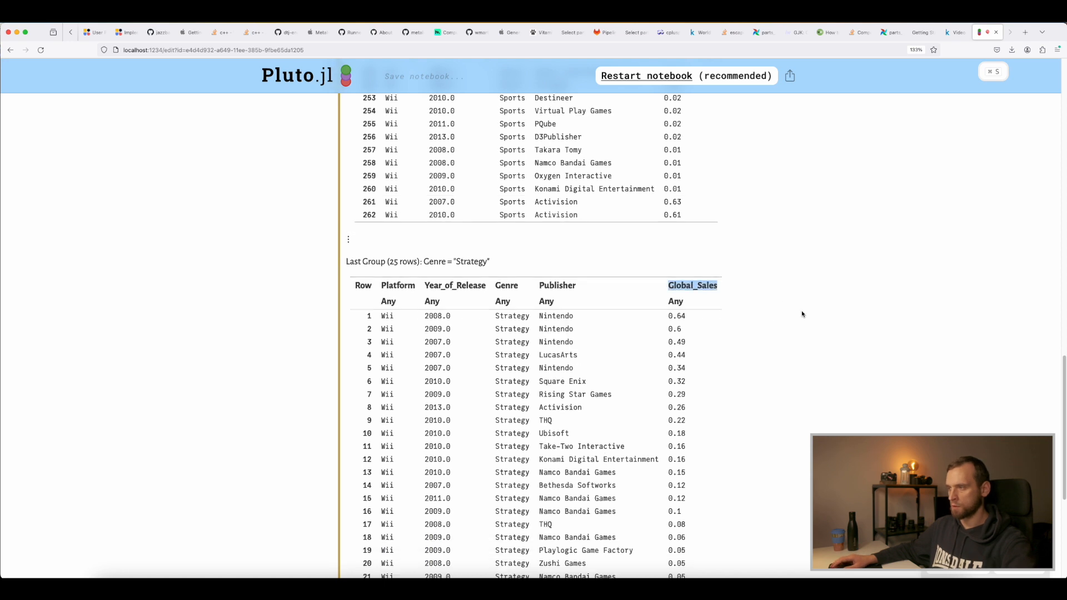
scroll(788, 338, "down", 5)
left_click(482, 385)
key("super+v")
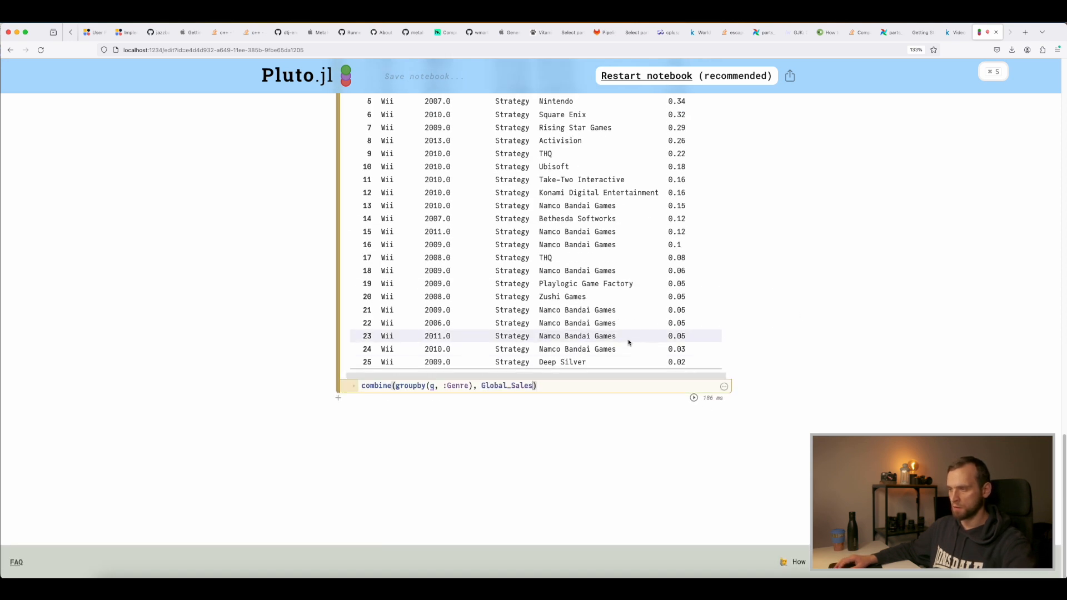
left_click(481, 385)
type(":")
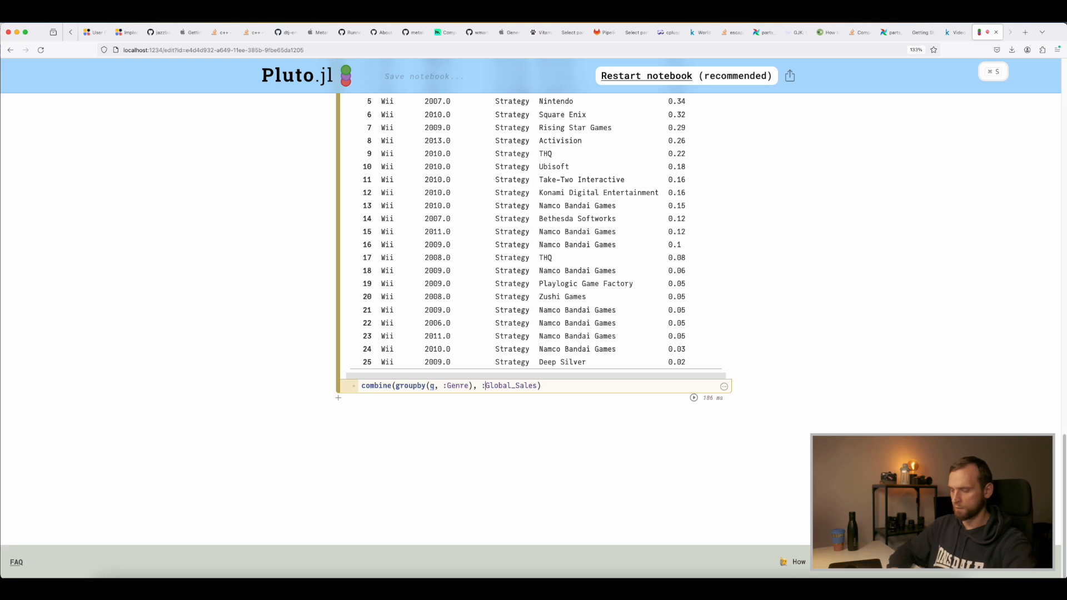
Extend the second argument to :Global_Sales => sum and run the cell.
left_click(537, 385)
type("=> s")
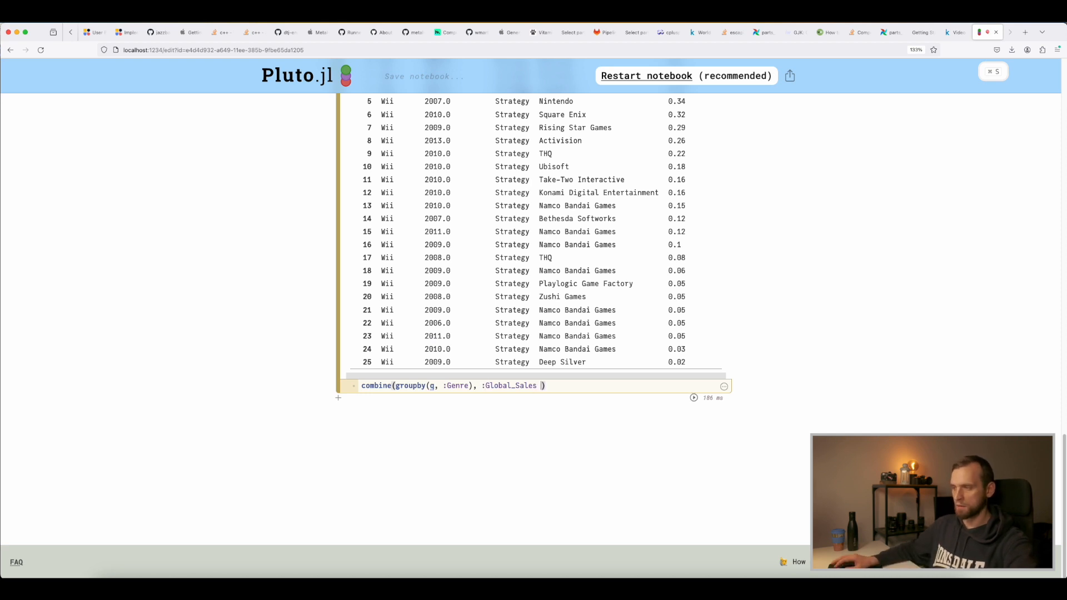
type("um")
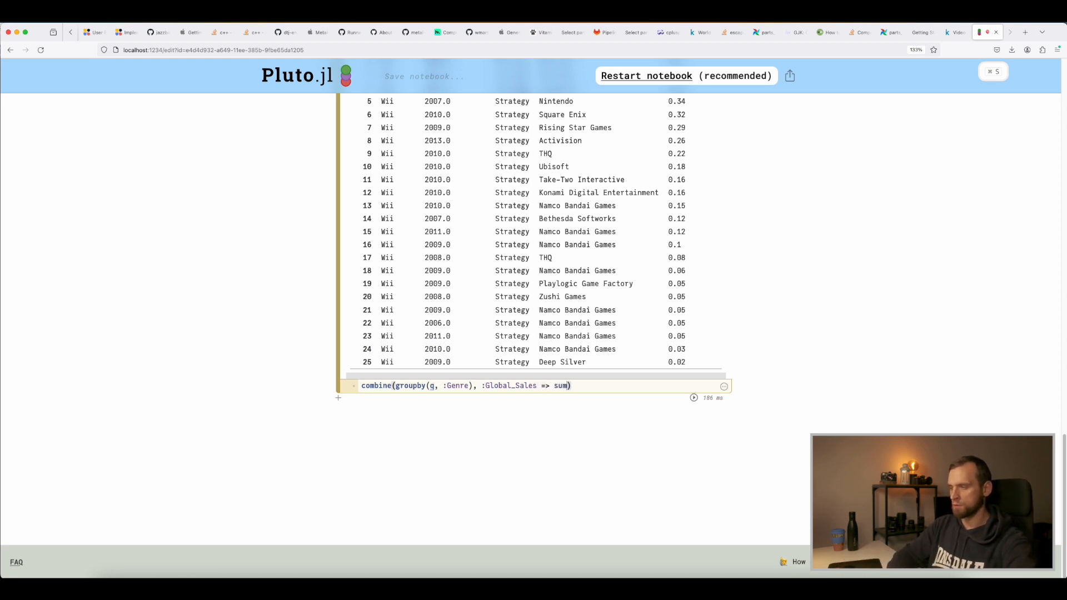
left_click(694, 398)
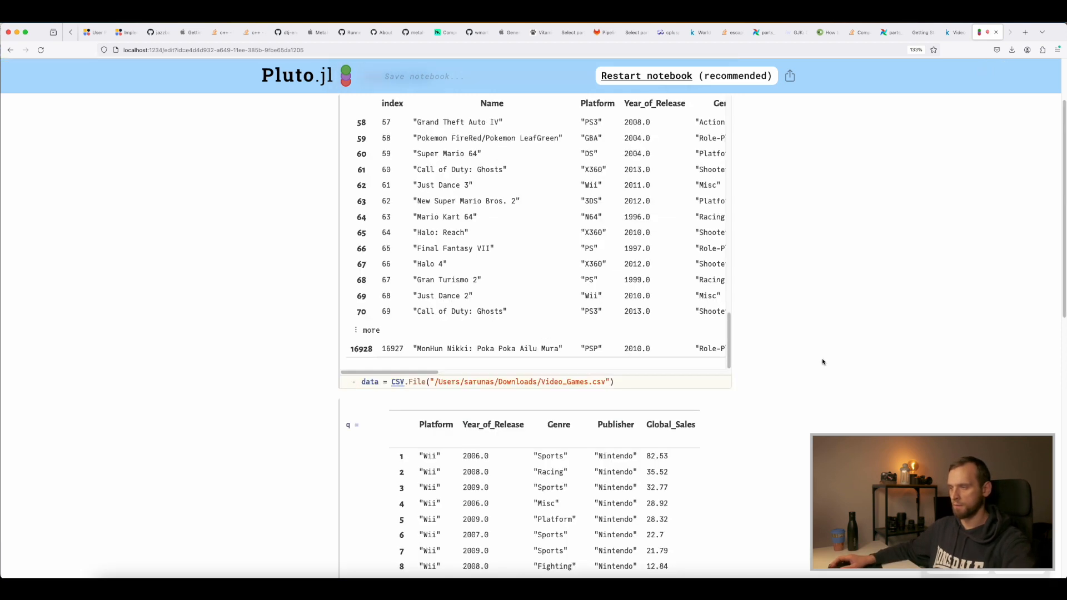
Review the filtered Wii table and the combined output, checking the summed global sales of the first genres.
scroll(822, 362, "down", 3)
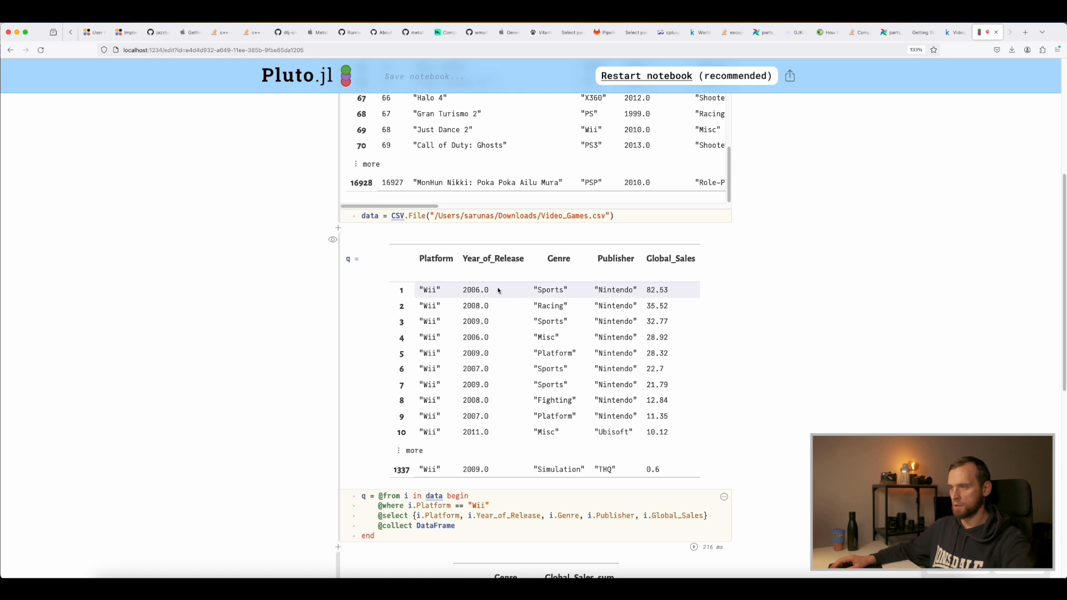
scroll(639, 288, "down", 2)
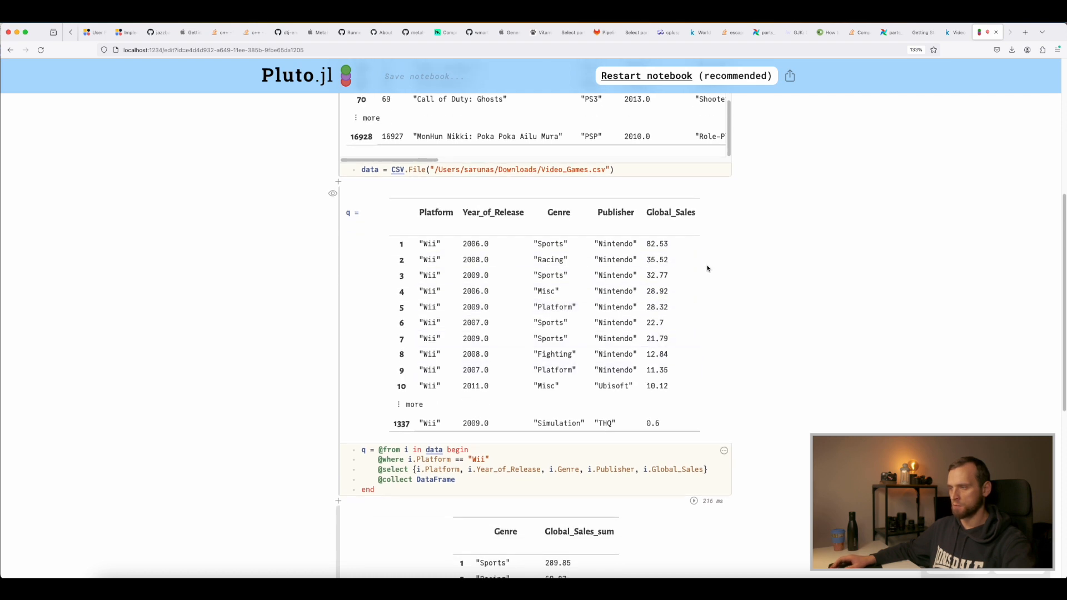
scroll(711, 295, "down", 5)
left_click_drag(479, 334, 594, 333)
left_click_drag(480, 348, 591, 349)
scroll(590, 348, "down", 2)
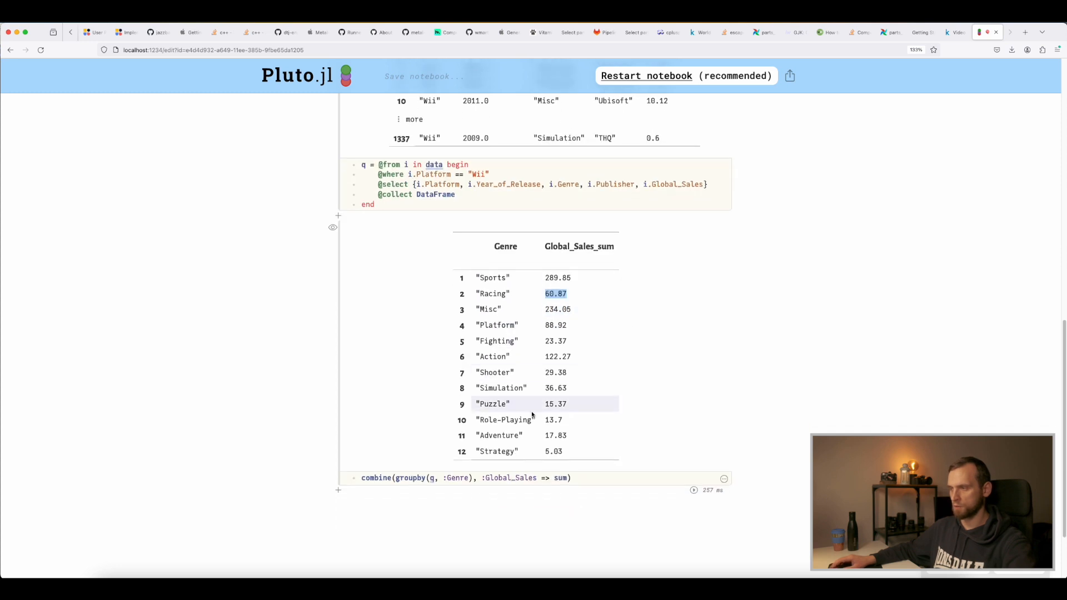
Try to add a game count to the combine call with a third argument nrow=Games_count, and run the cell.
left_click(577, 476)
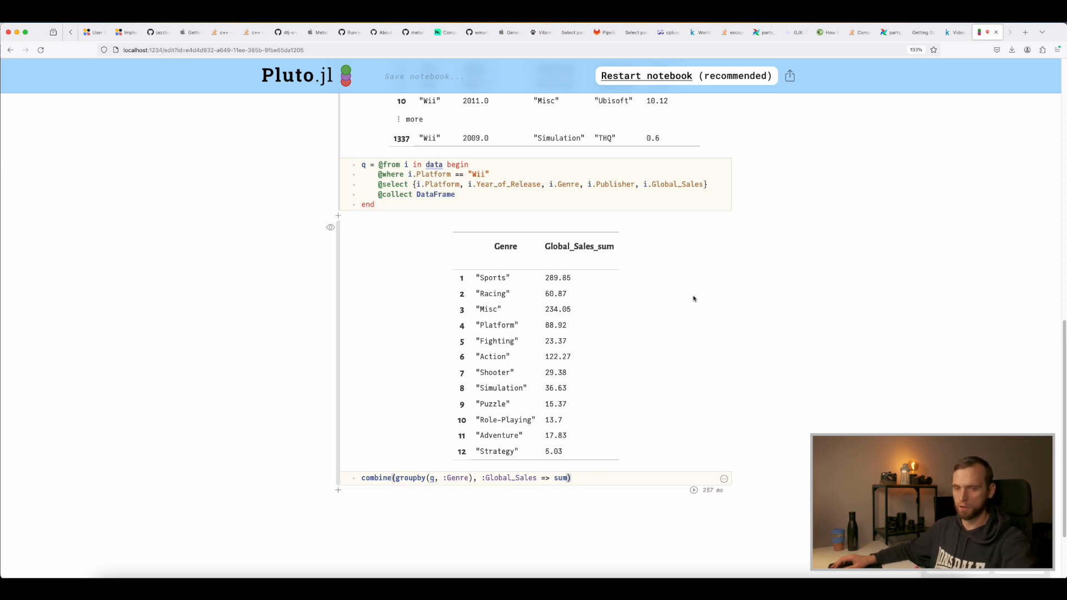
type(", nrow=")
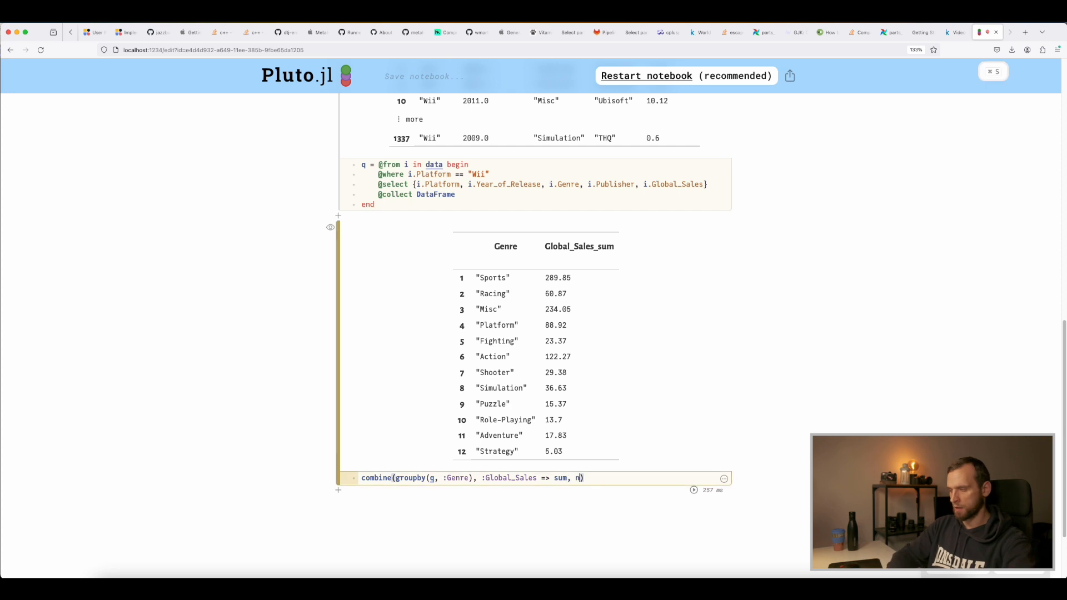
key("super+s")
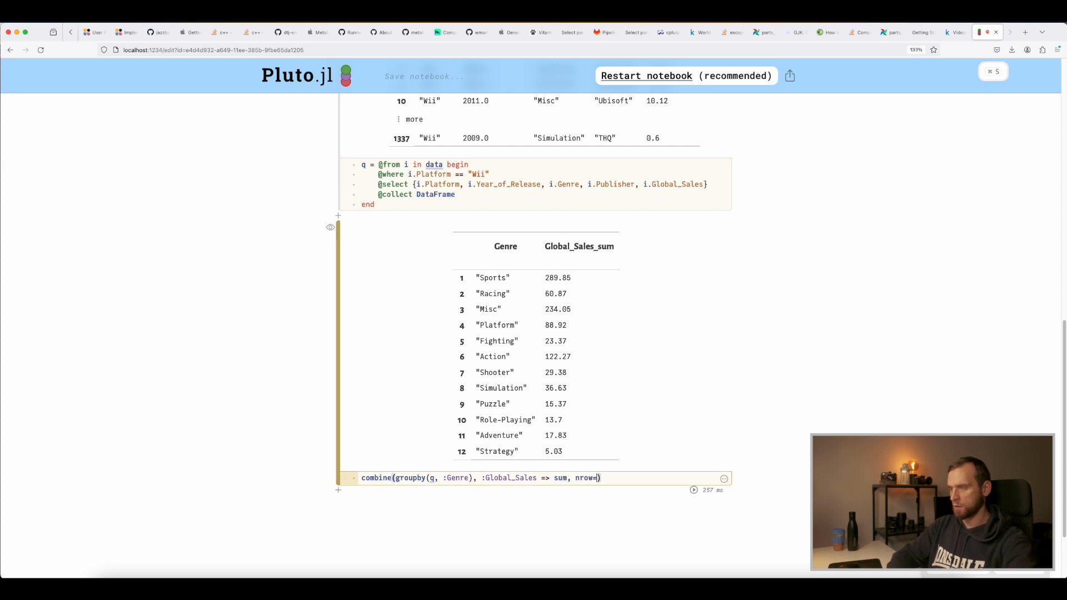
type("Games_count")
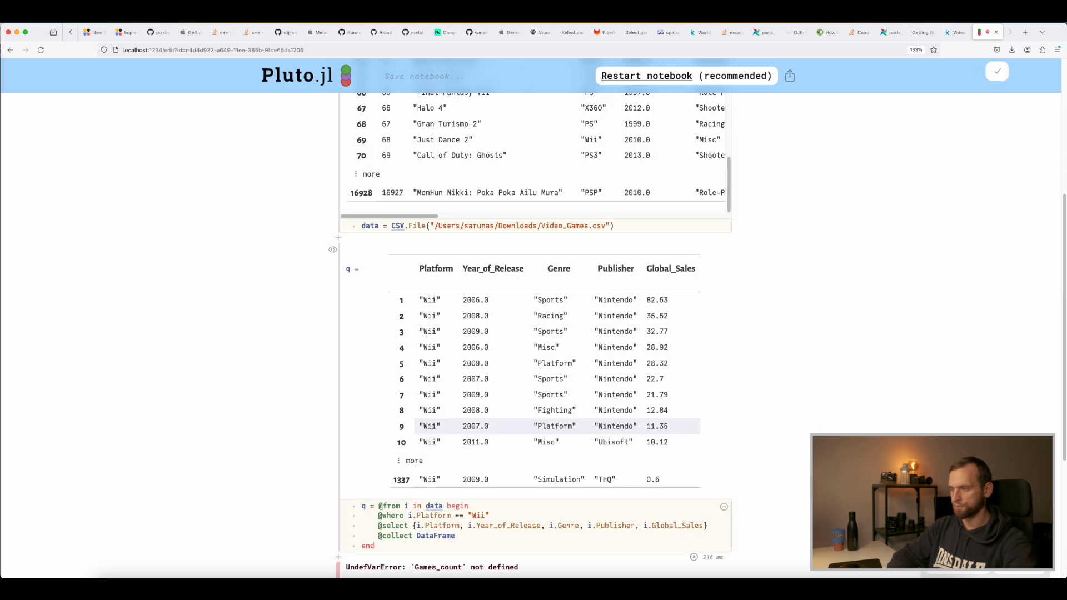
Correct the third combine argument to nrow => :Games_count and rerun the cell.
scroll(675, 422, "down", 4)
left_click(599, 386)
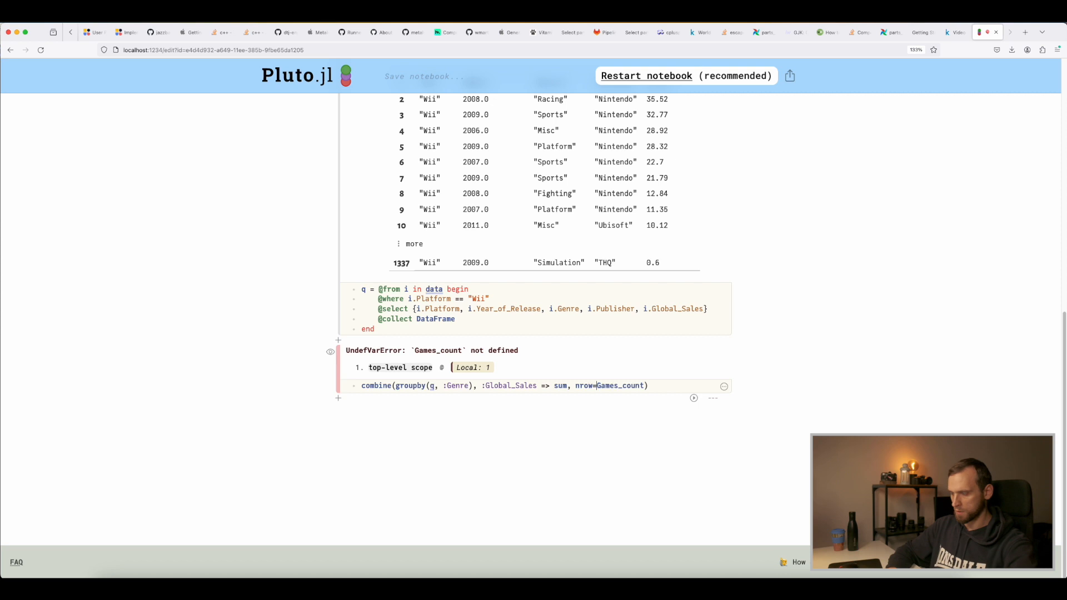
type(">")
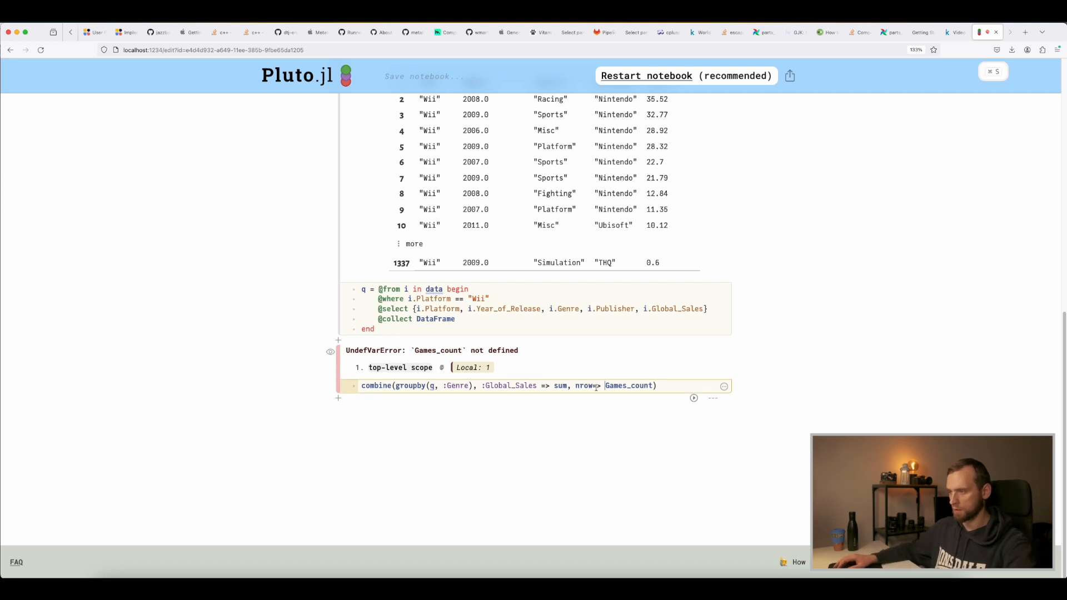
type(":")
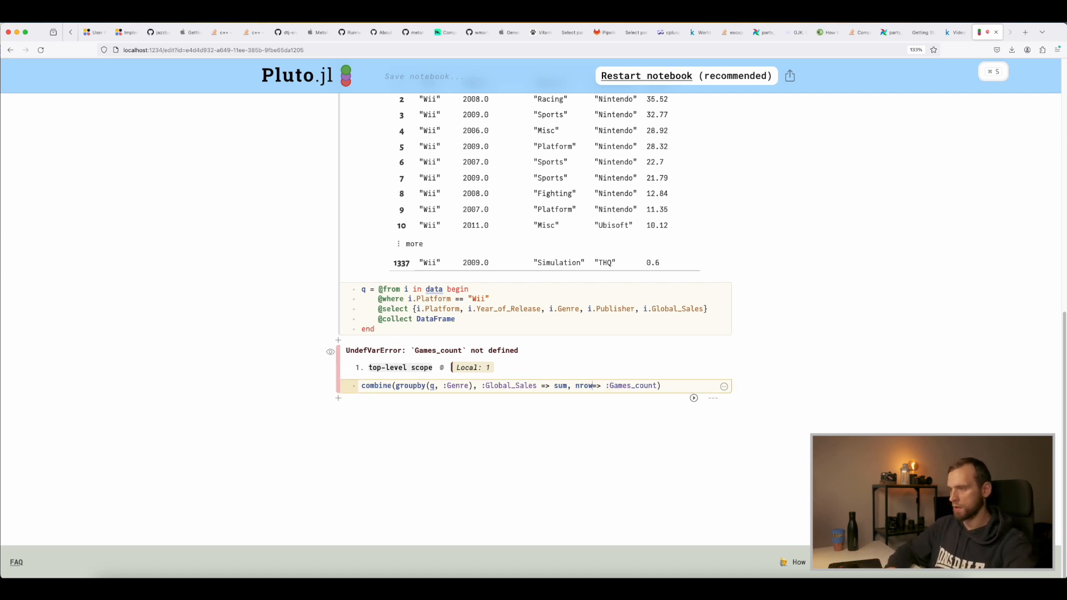
left_click(694, 398)
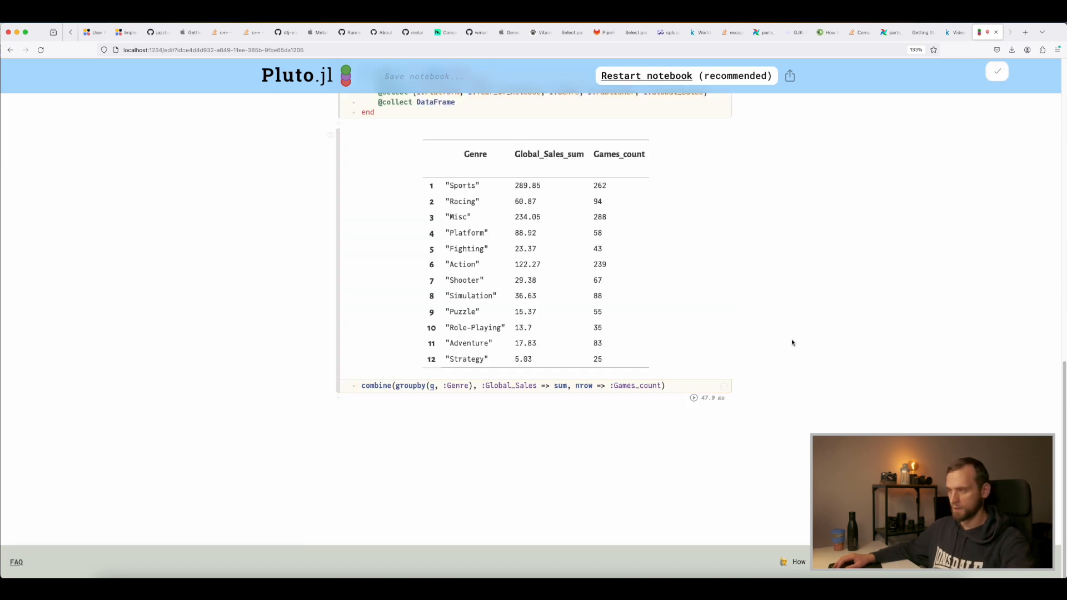
Compare the global sales sum and games count of the Sports genre with those of Action in the combined table.
scroll(778, 333, "up", 2)
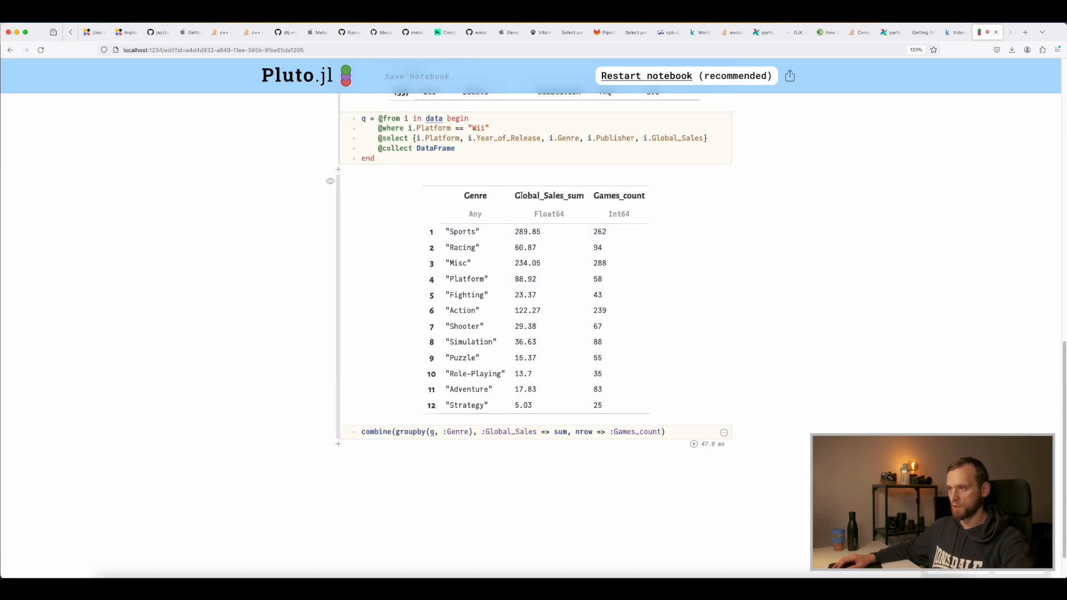
left_click_drag(512, 233, 552, 234)
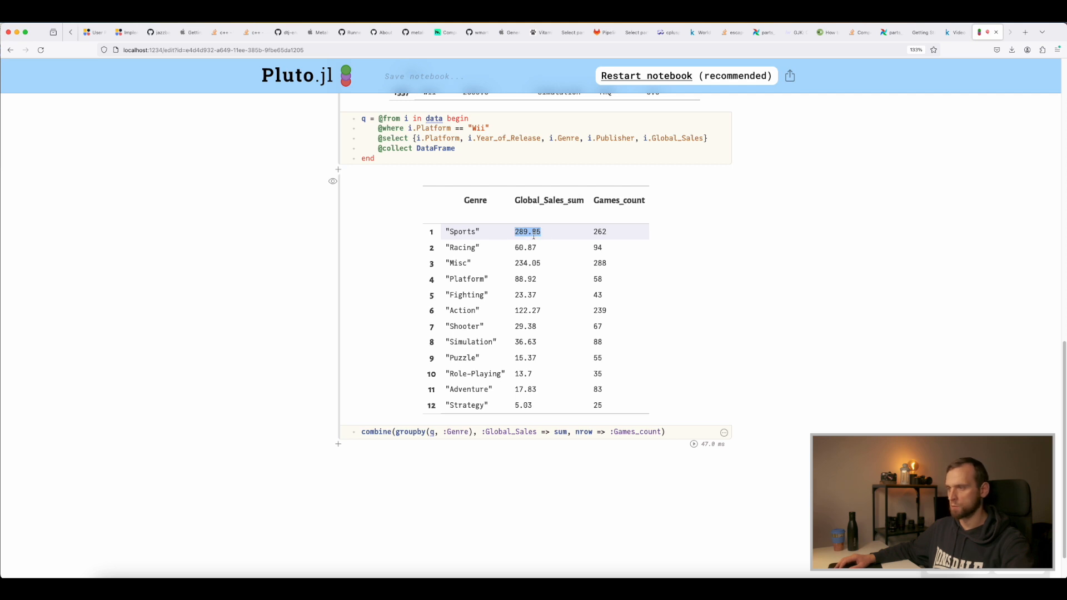
left_click_drag(591, 233, 614, 232)
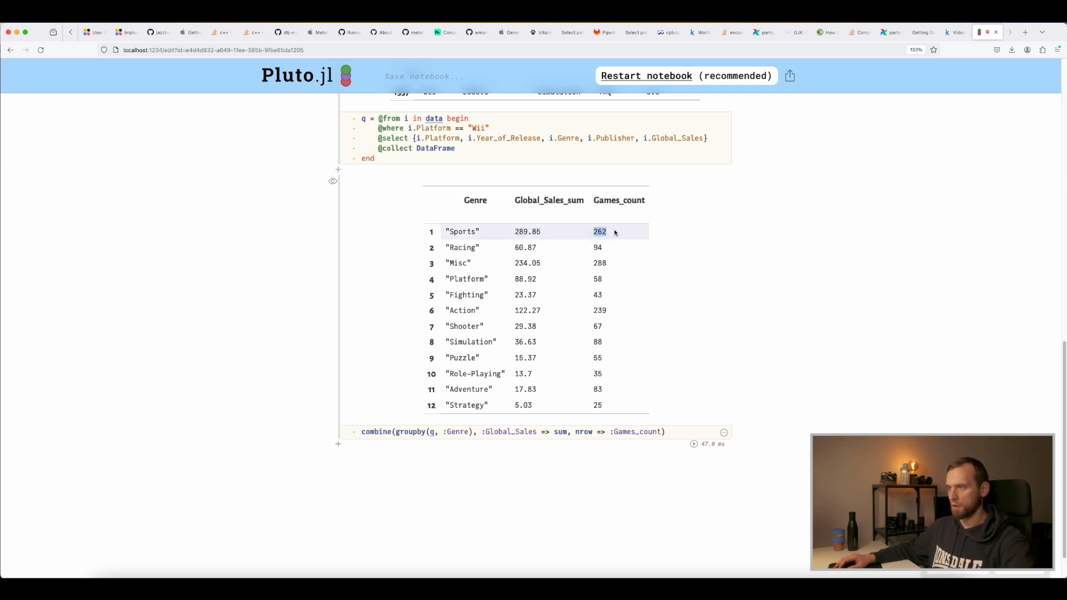
left_click(610, 255)
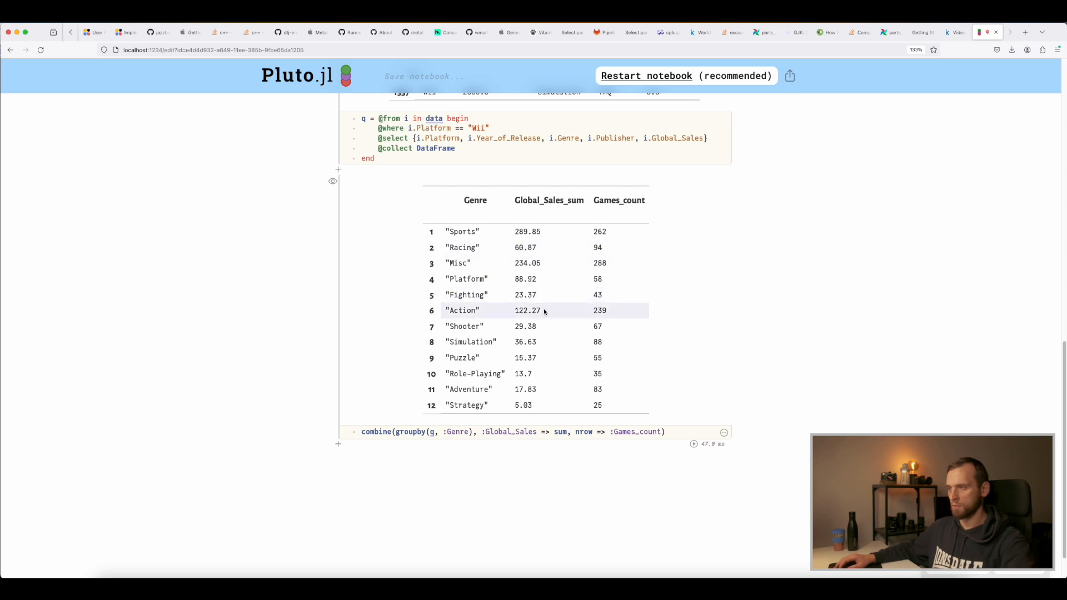
left_click_drag(515, 312, 545, 311)
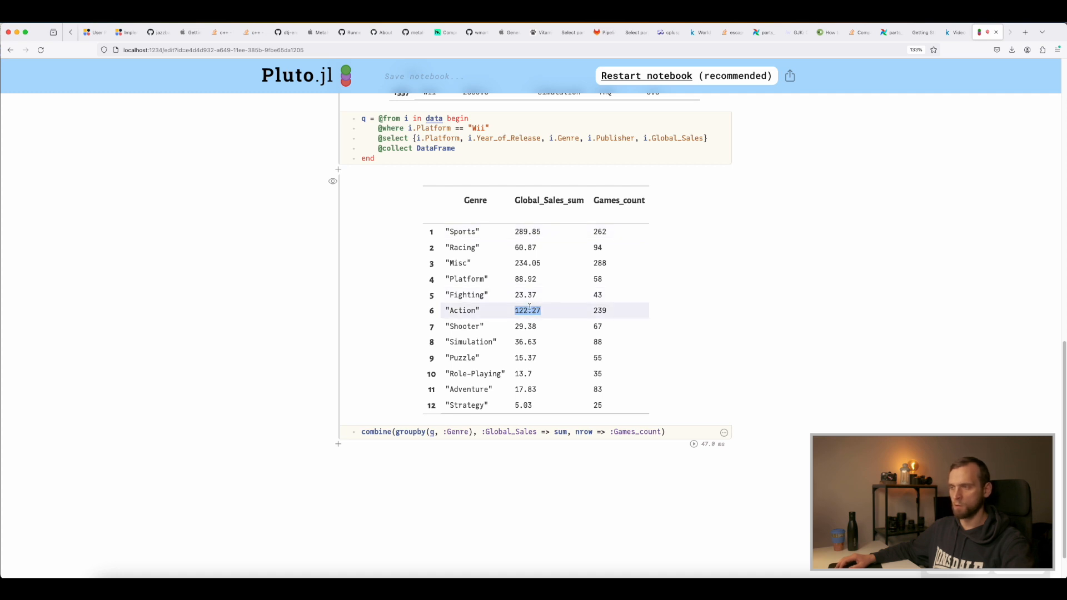
left_click_drag(594, 311, 608, 311)
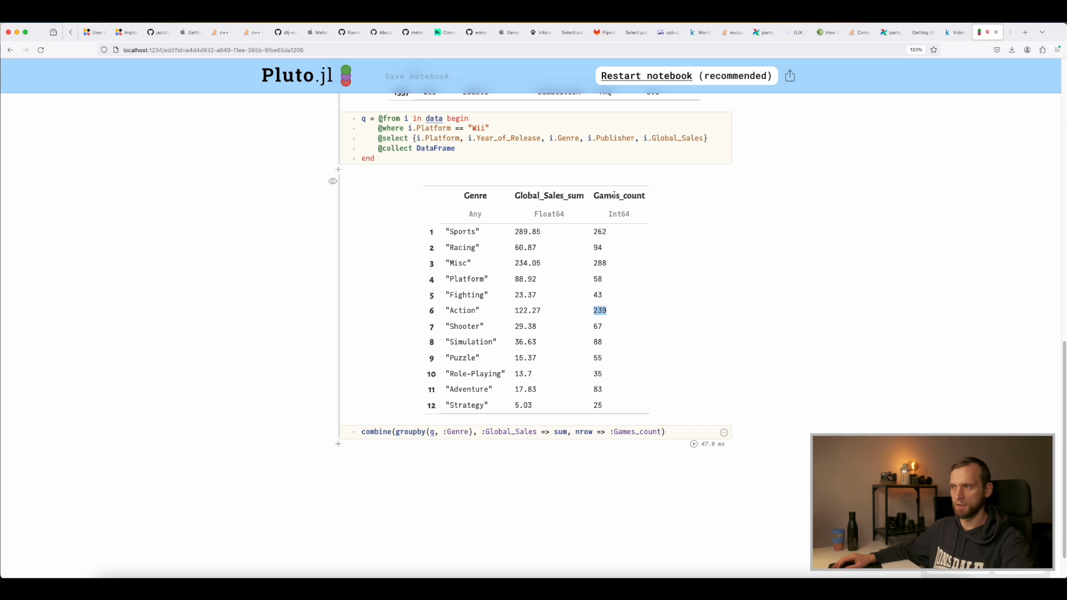
double_click(462, 232)
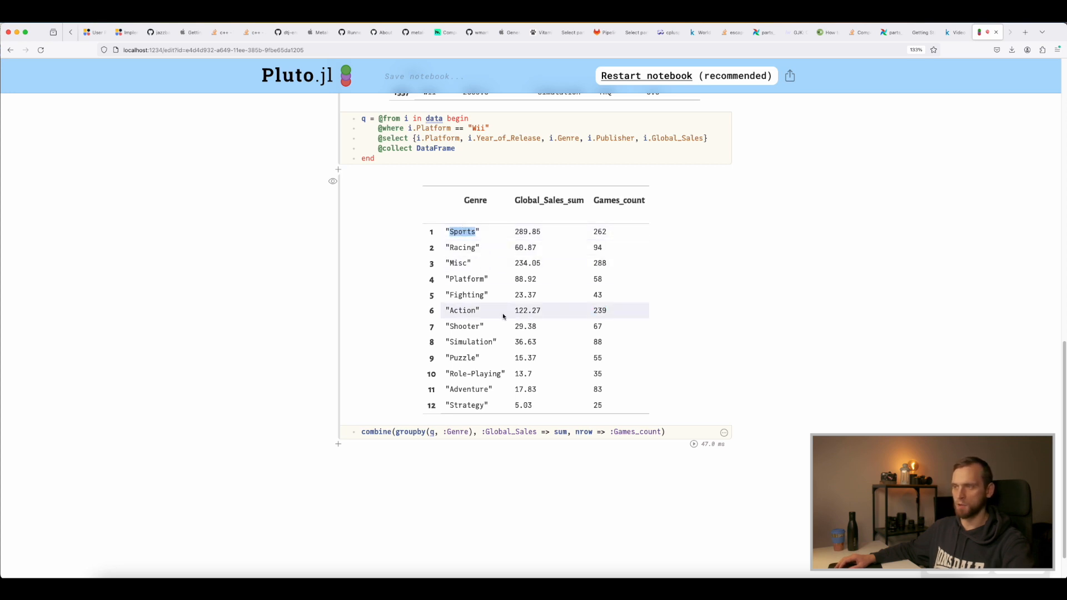
double_click(469, 311)
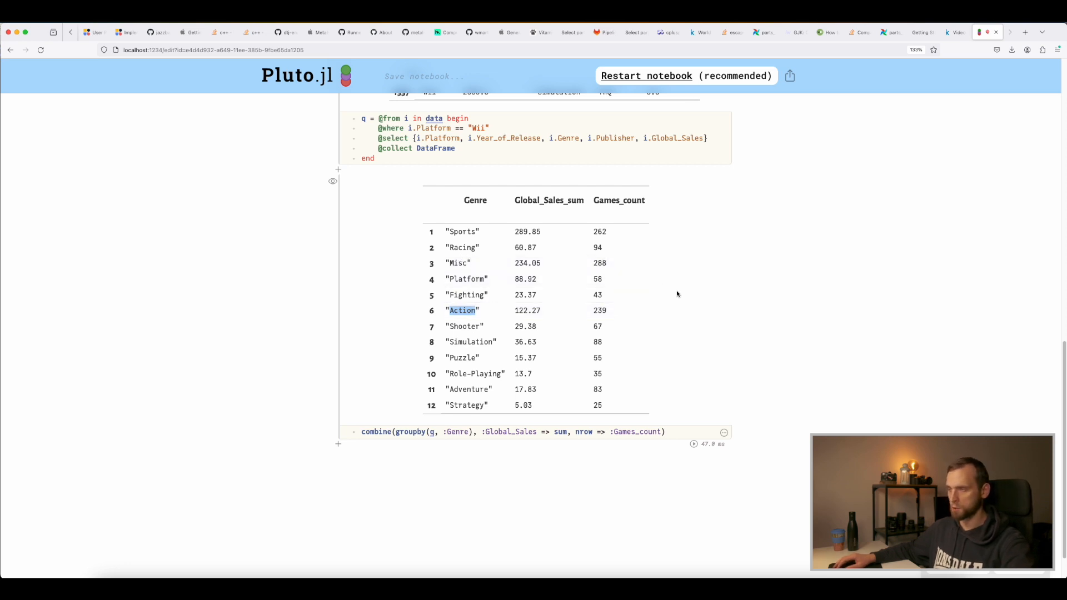
left_click(530, 205)
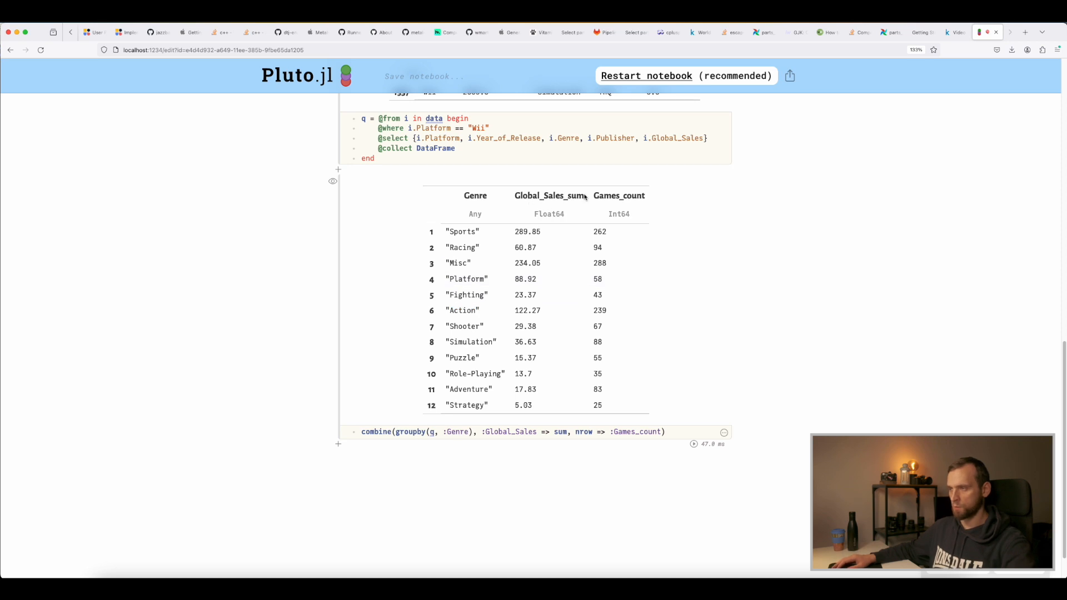
Replace sum in the :Global_Sales pair with the parenthesised function argument ((g)).
left_click(481, 432)
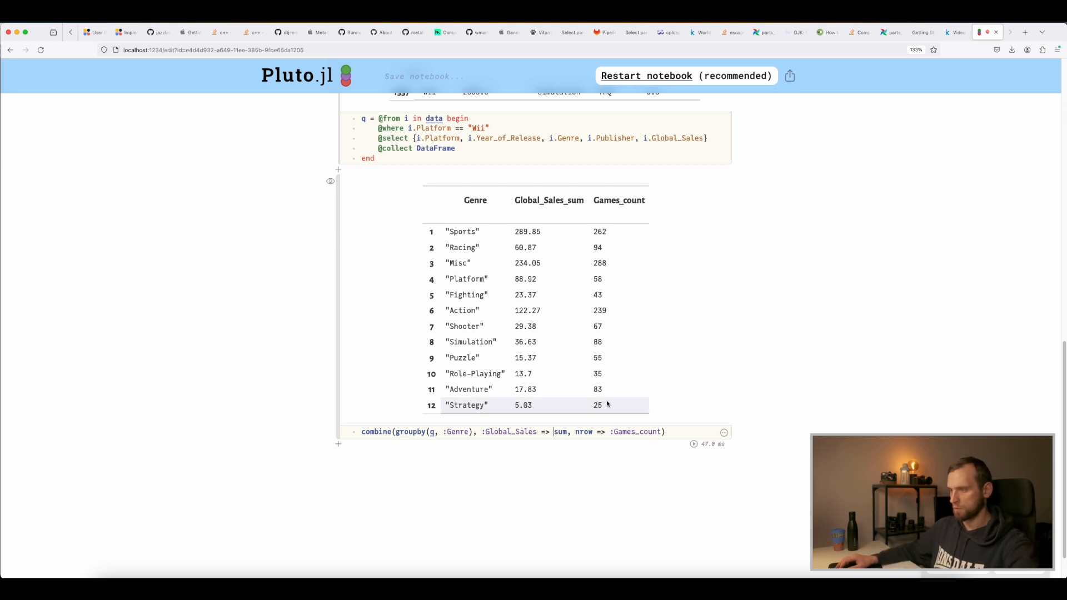
key("BackSpace")
type("()")
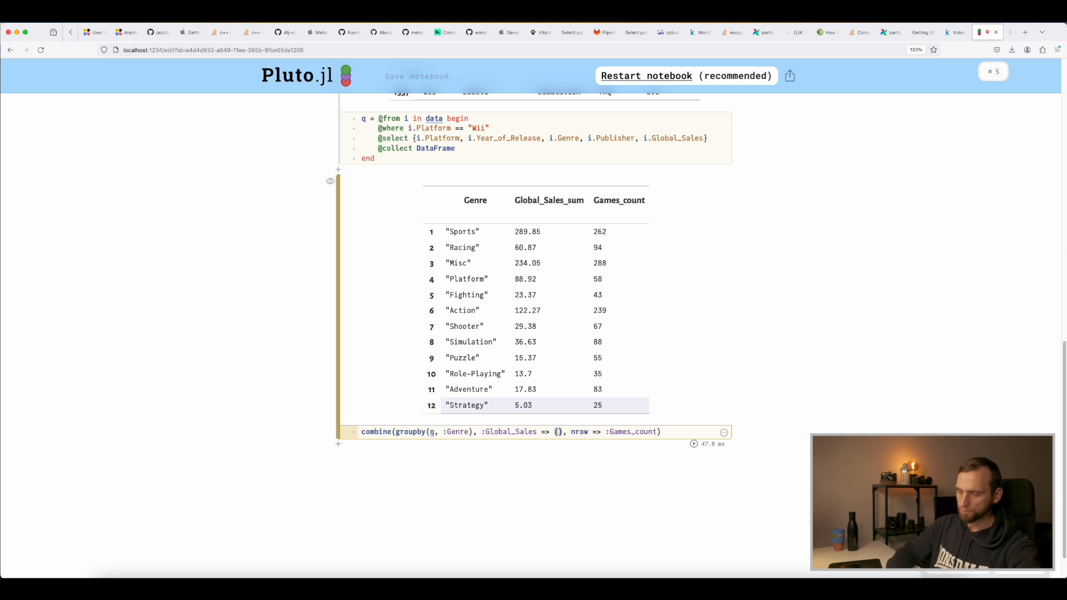
type("(")
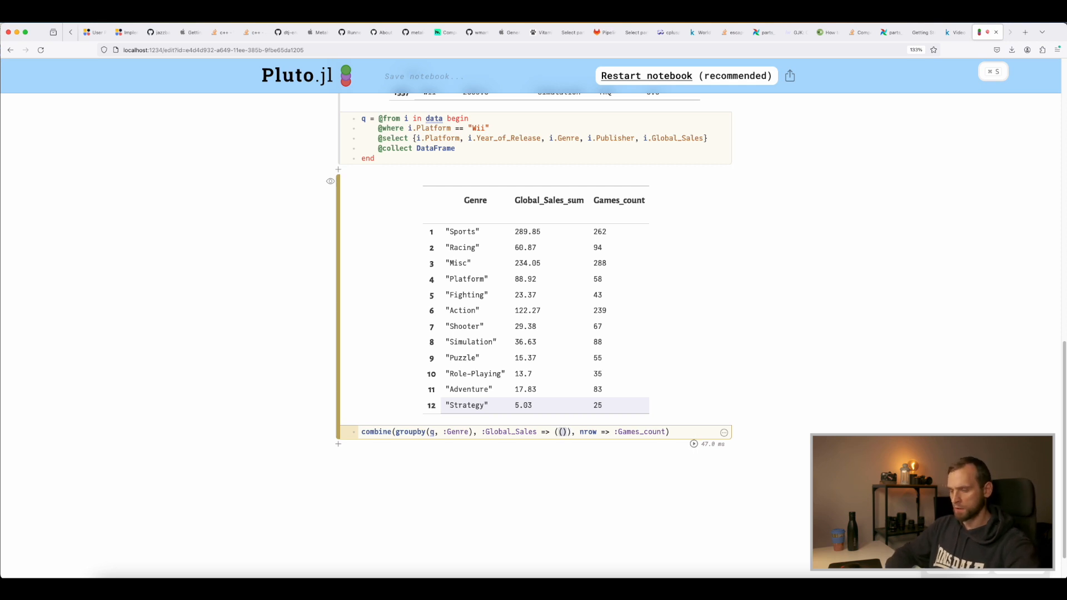
type("g")
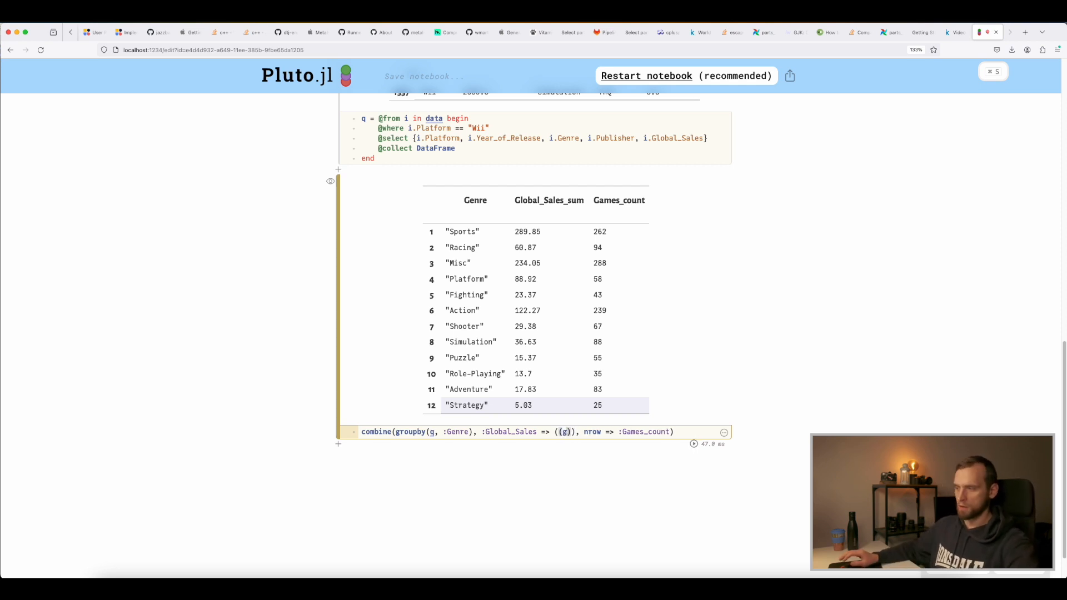
Complete the function in the :Global_Sales pair as ((g) -> sum(g), mean(g)) and run the combine cell.
double_click(526, 431)
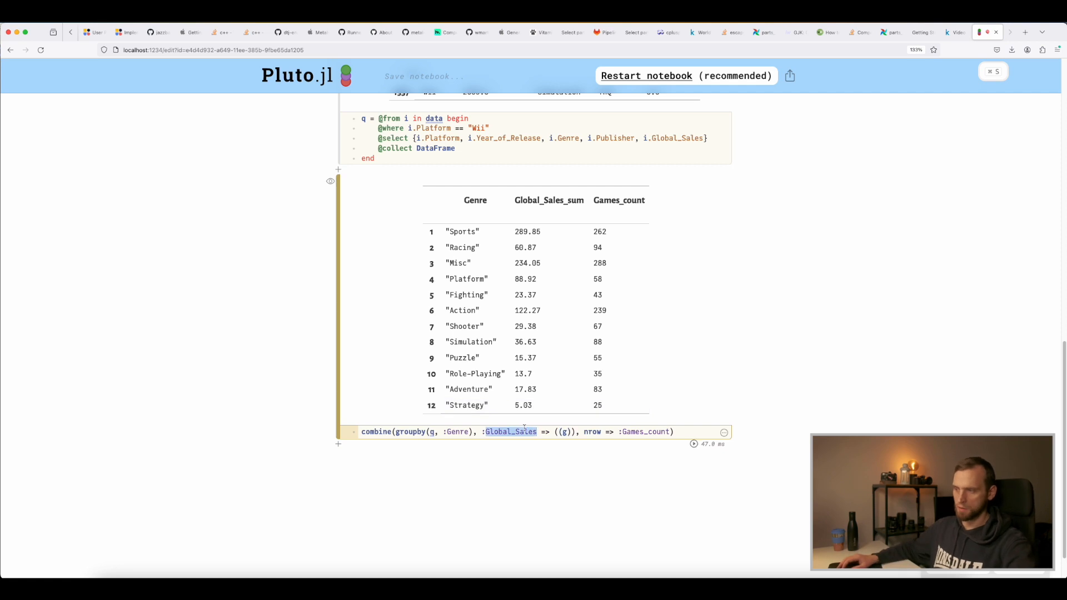
double_click(565, 432)
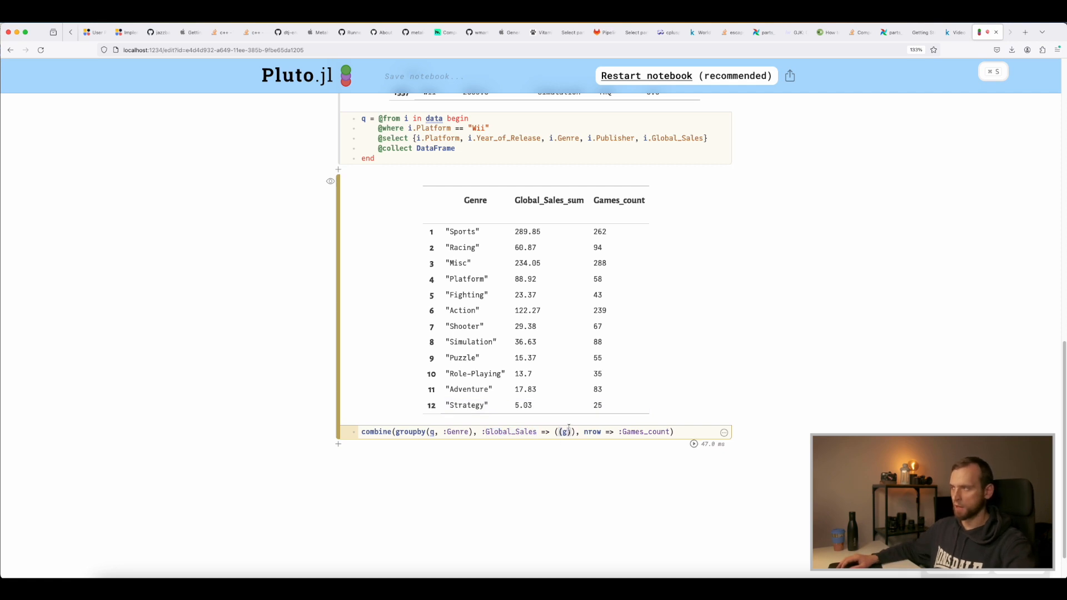
key("Right")
type("=")
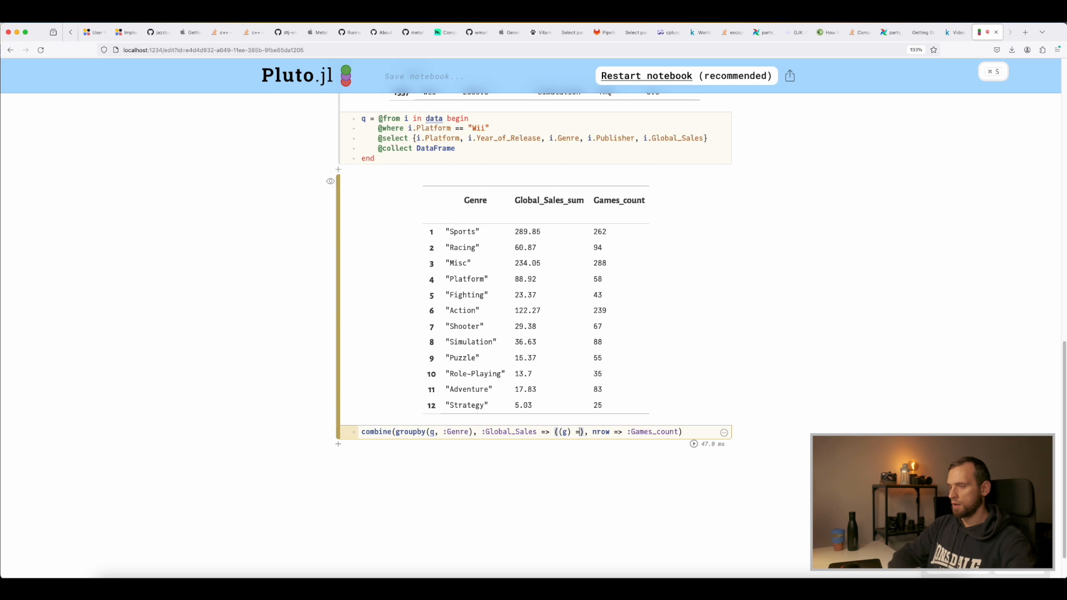
key("BackSpace")
type("-> ")
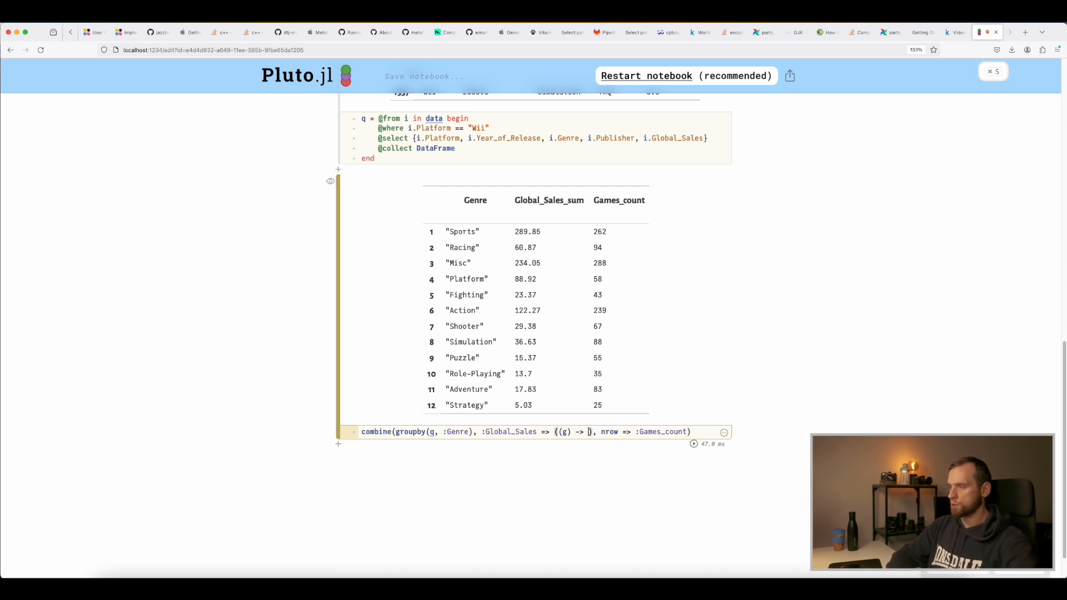
type("sum(g)")
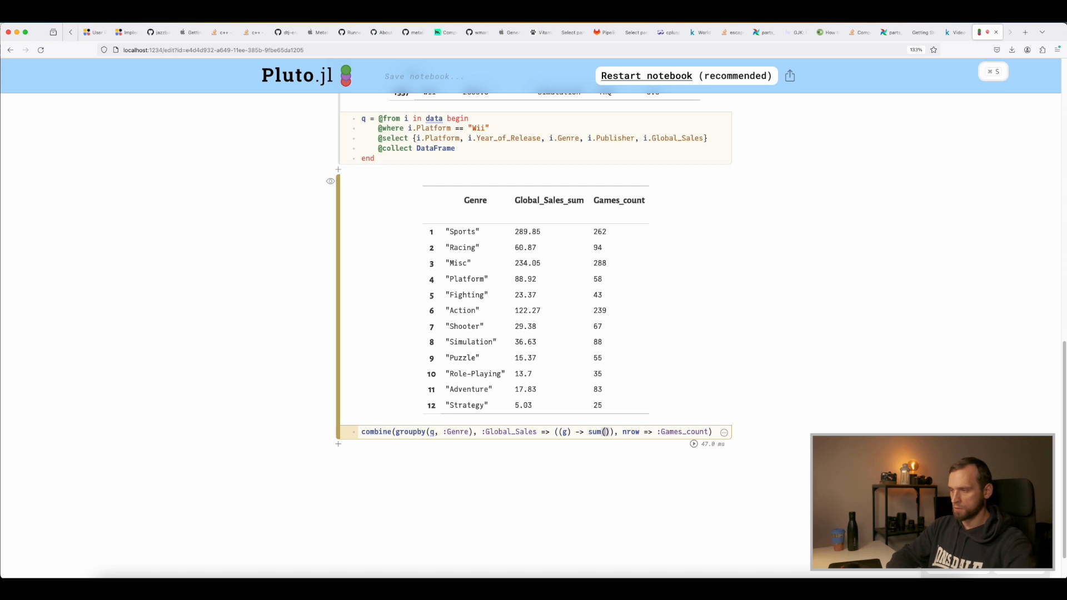
type(", ")
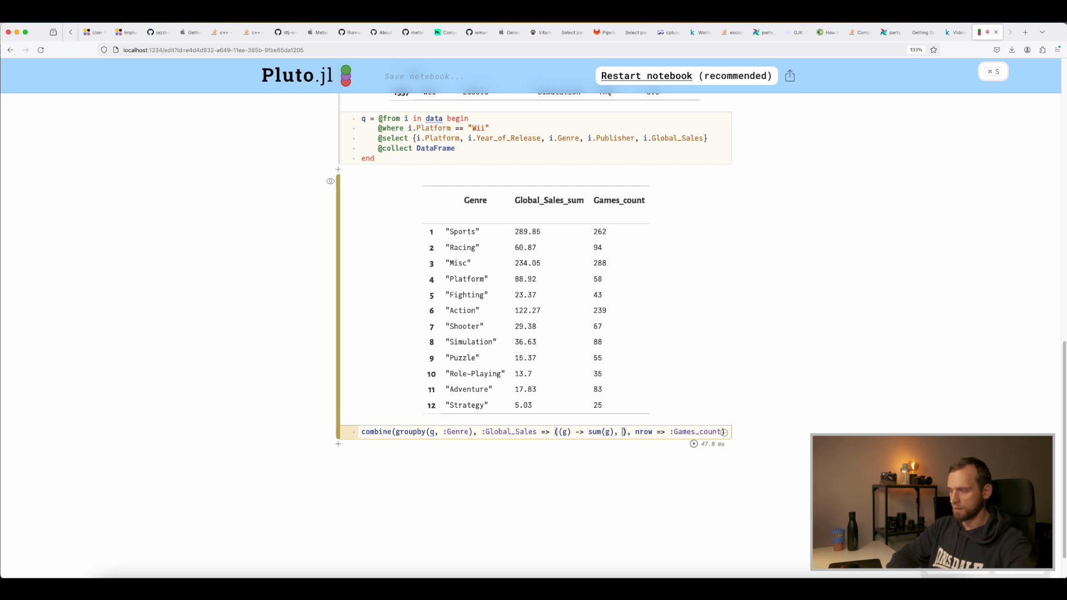
type("mean(")
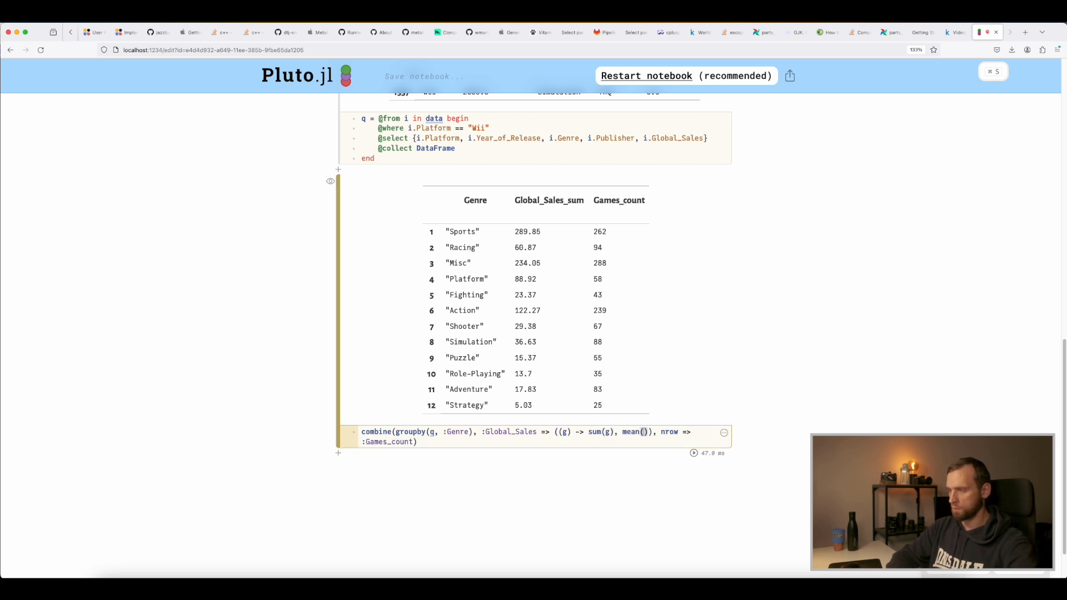
type("g")
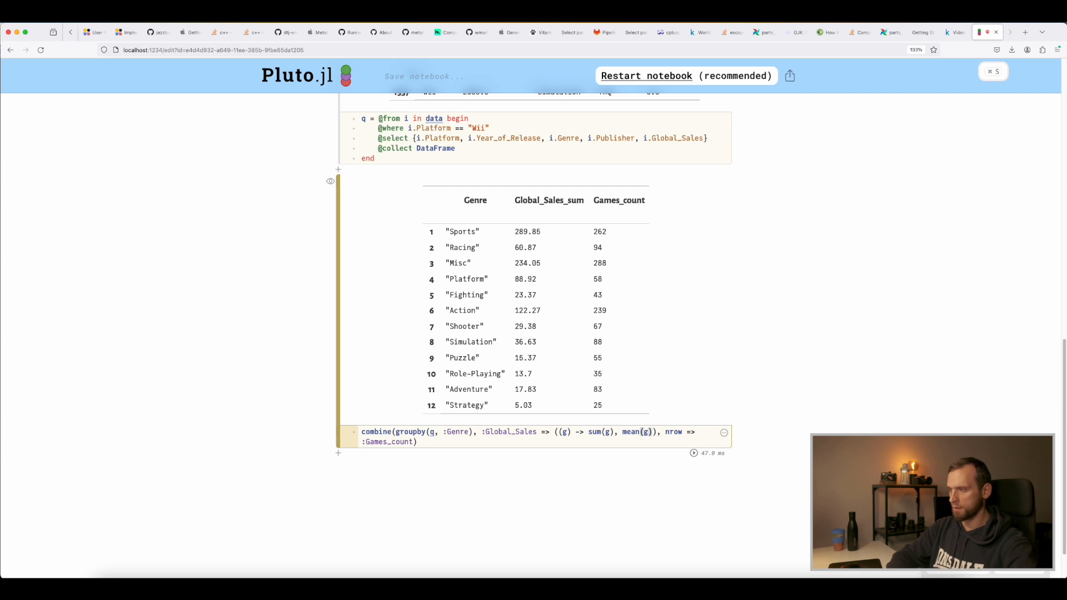
key("shift+Return")
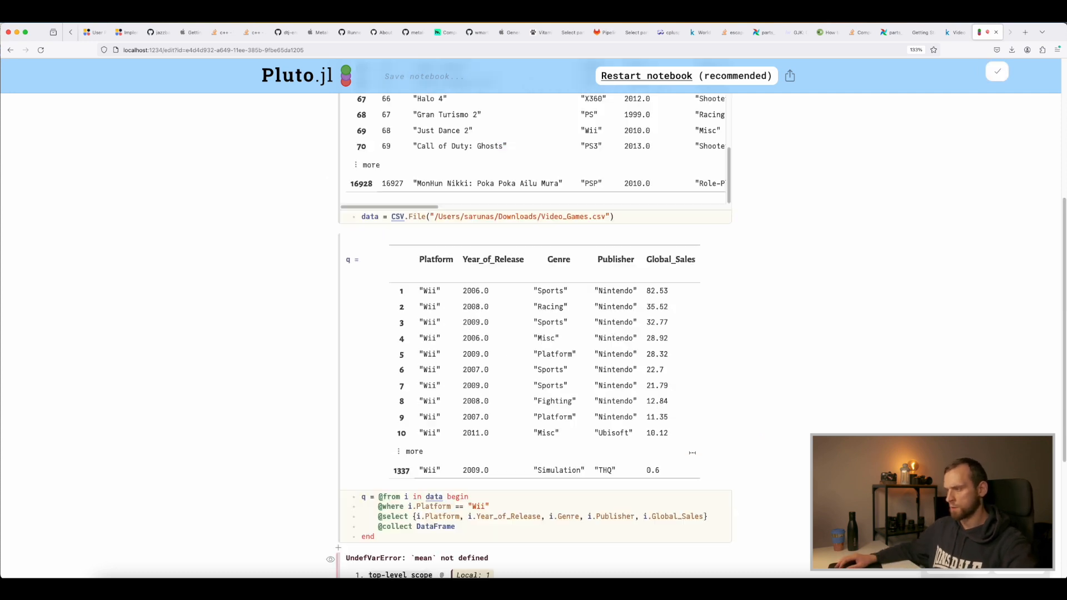
Add a new cell below using DataFrames containing using Statistics, and run it to make the mean function available.
scroll(769, 403, "down", 5)
double_click(593, 455)
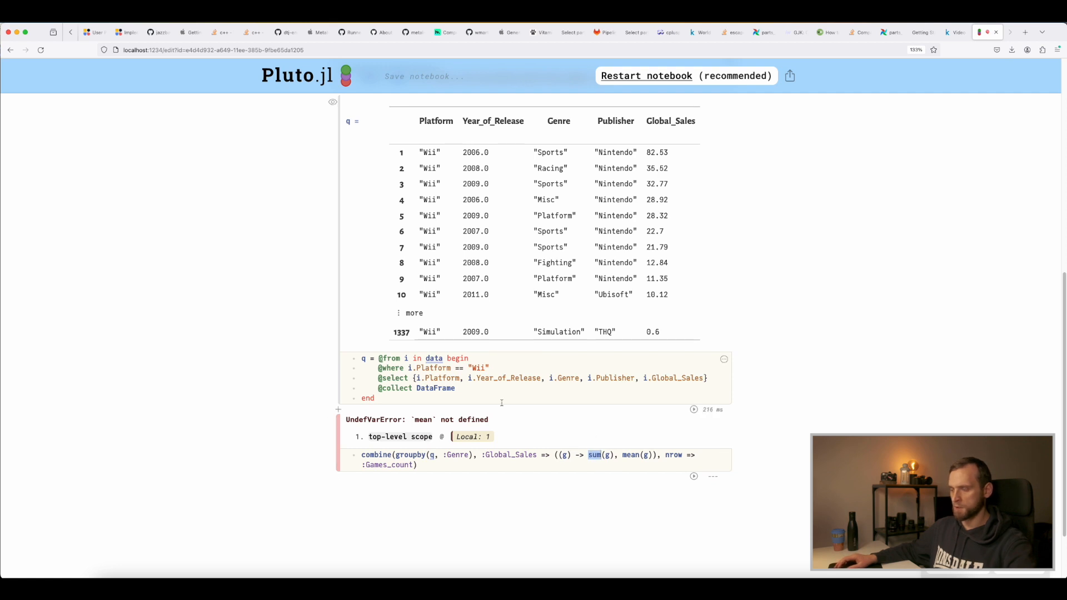
double_click(630, 455)
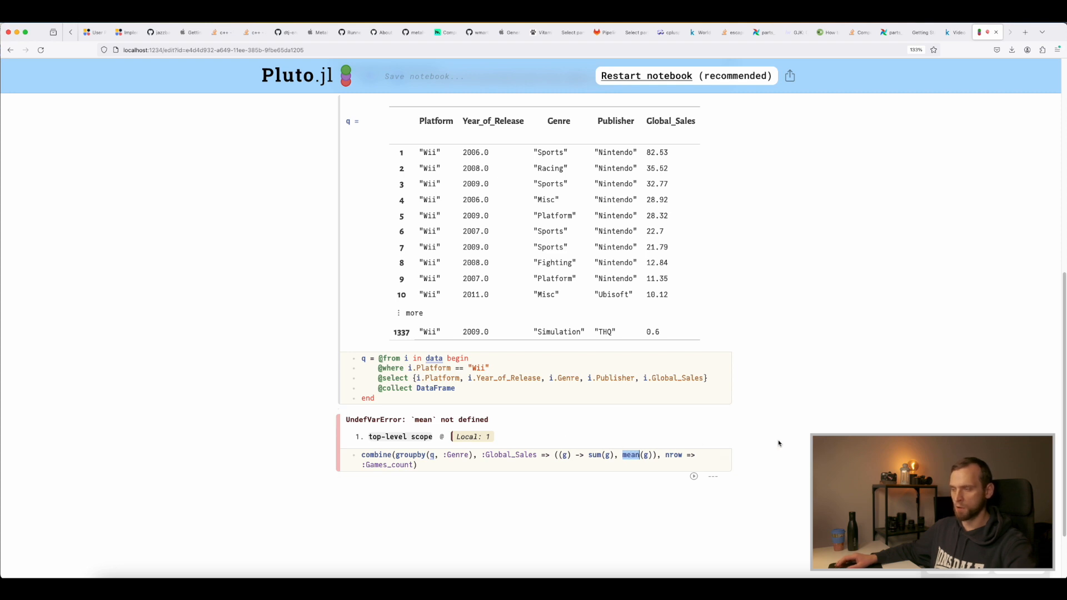
scroll(722, 433, "up", 14)
left_click(471, 171)
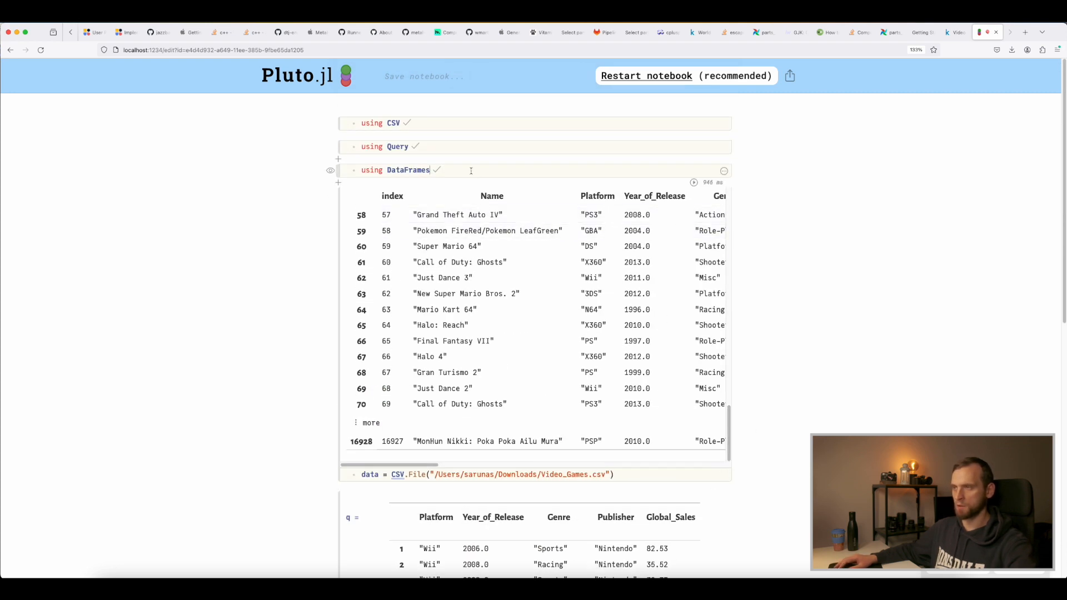
key("super+Return")
type("usi")
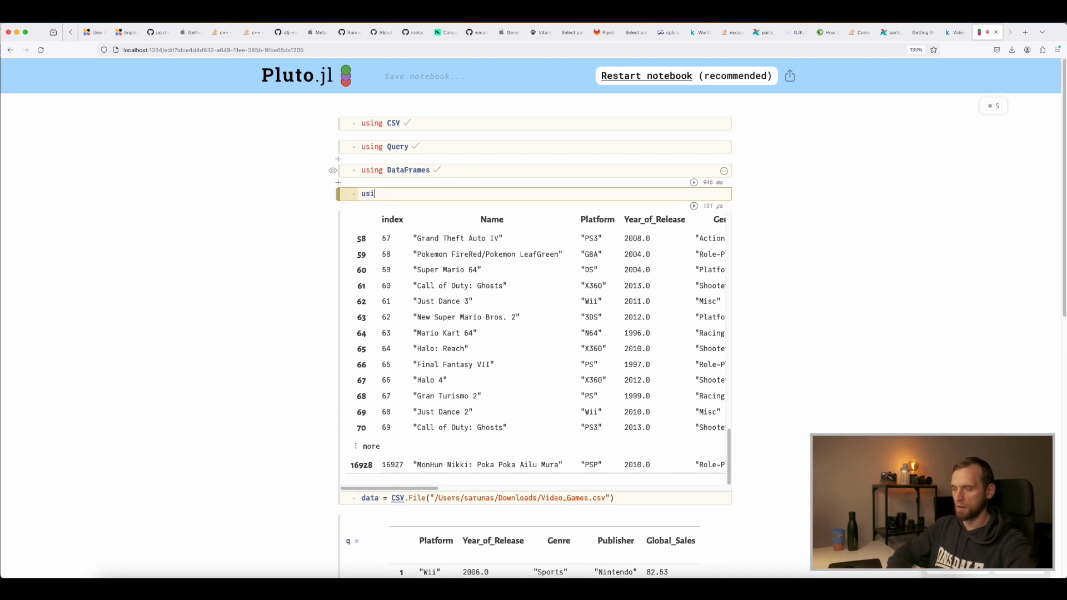
type("ng Statistic")
key("BackSpace")
key("BackSpace")
key("BackSpace")
key("BackSpace")
key("BackSpace")
key("BackSpace")
type("istic")
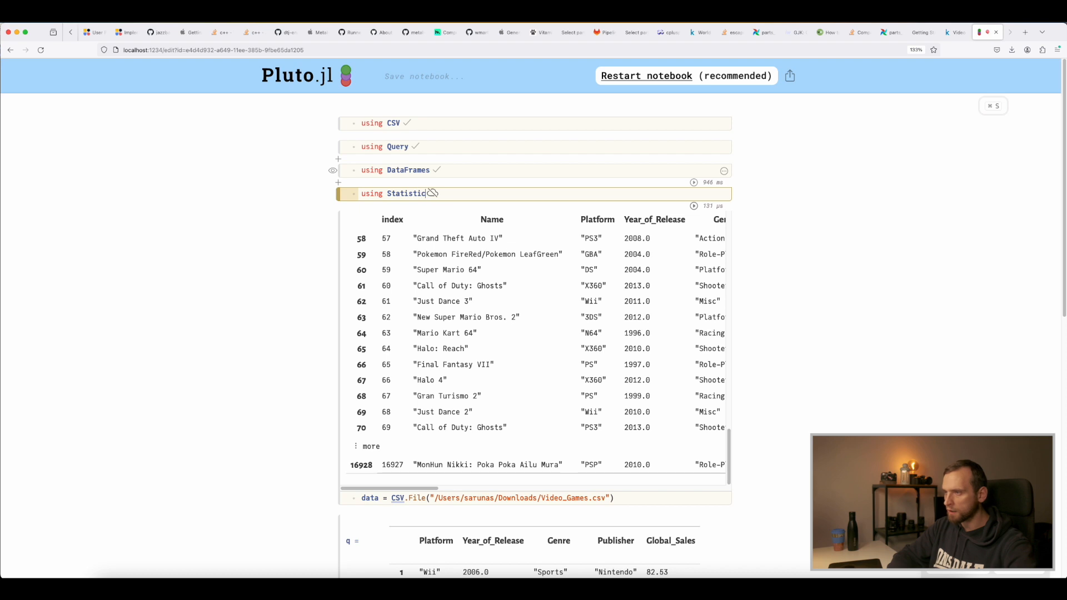
type("s")
key("shift+Return")
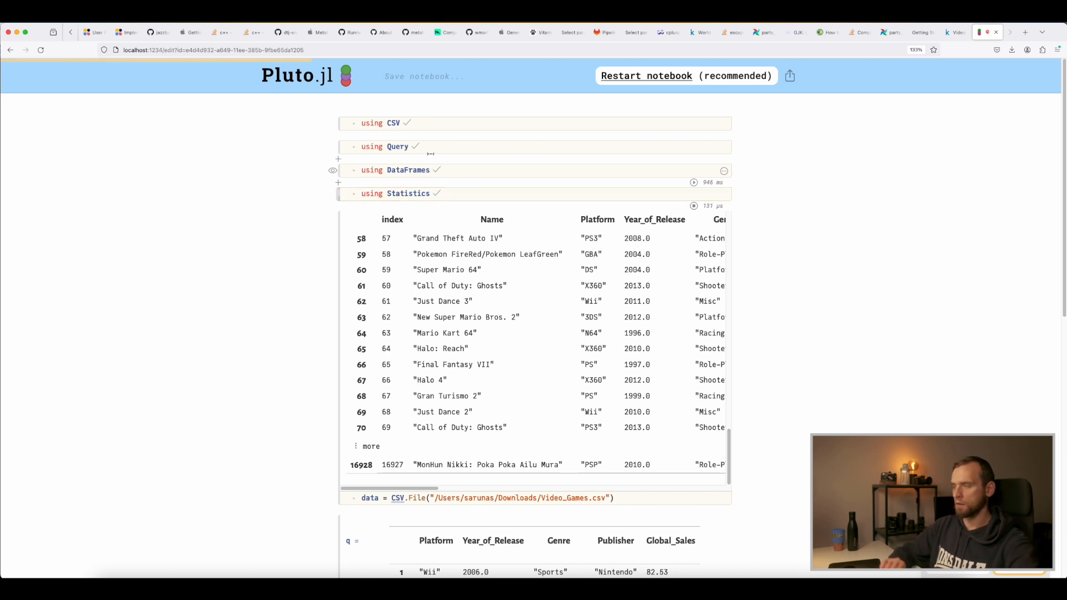
Wrap sum(g), mean(g) in parentheses so the anonymous function returns a tuple, and rerun the combine cell.
scroll(740, 233, "down", 10)
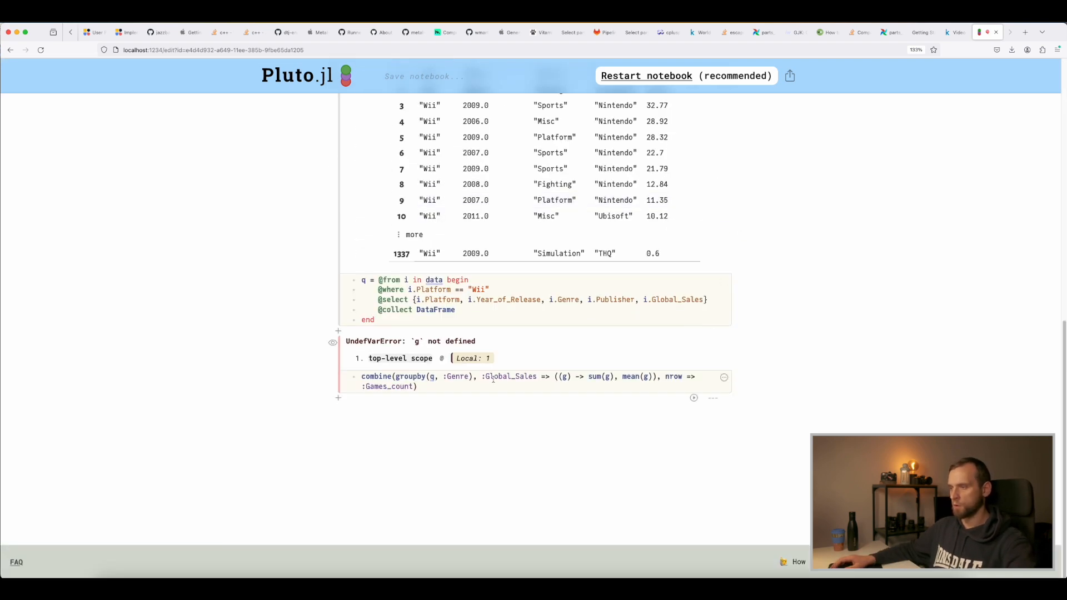
left_click(462, 387)
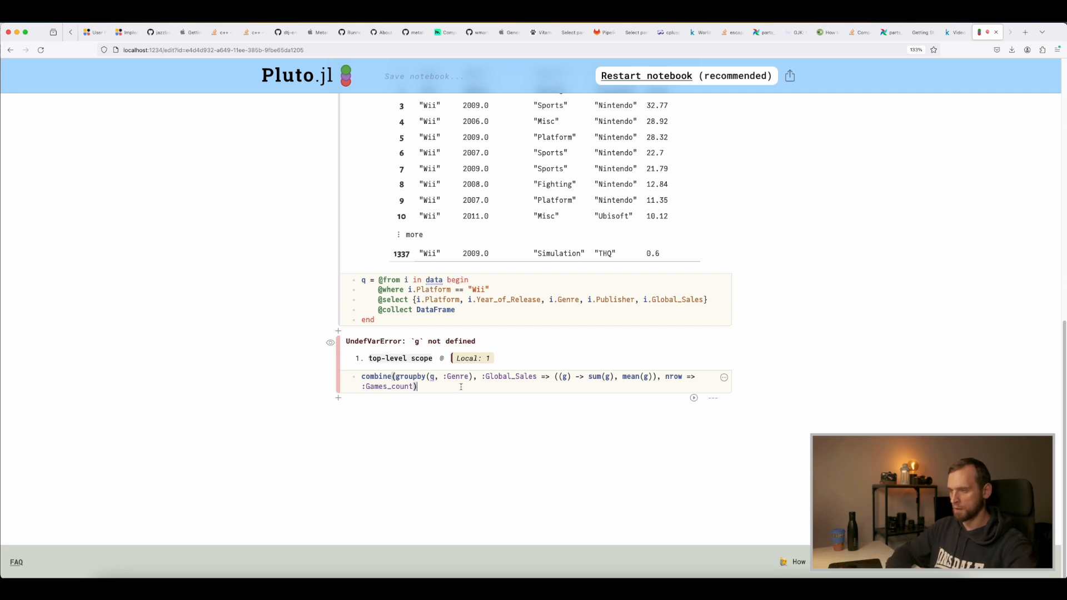
left_click(587, 376)
type("(")
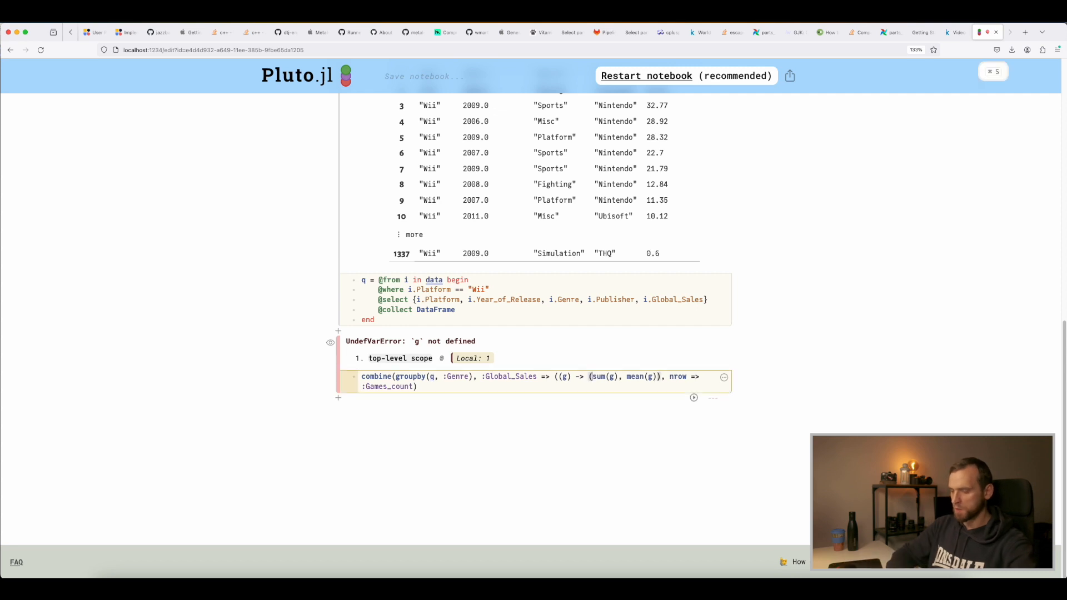
left_click(656, 377)
type(")")
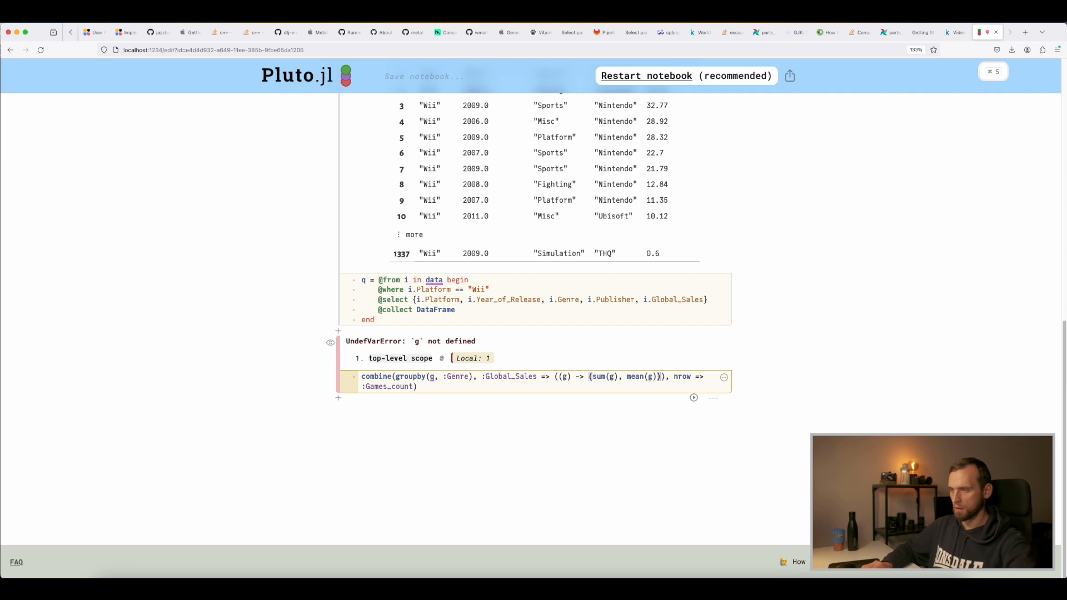
key("shift+Return")
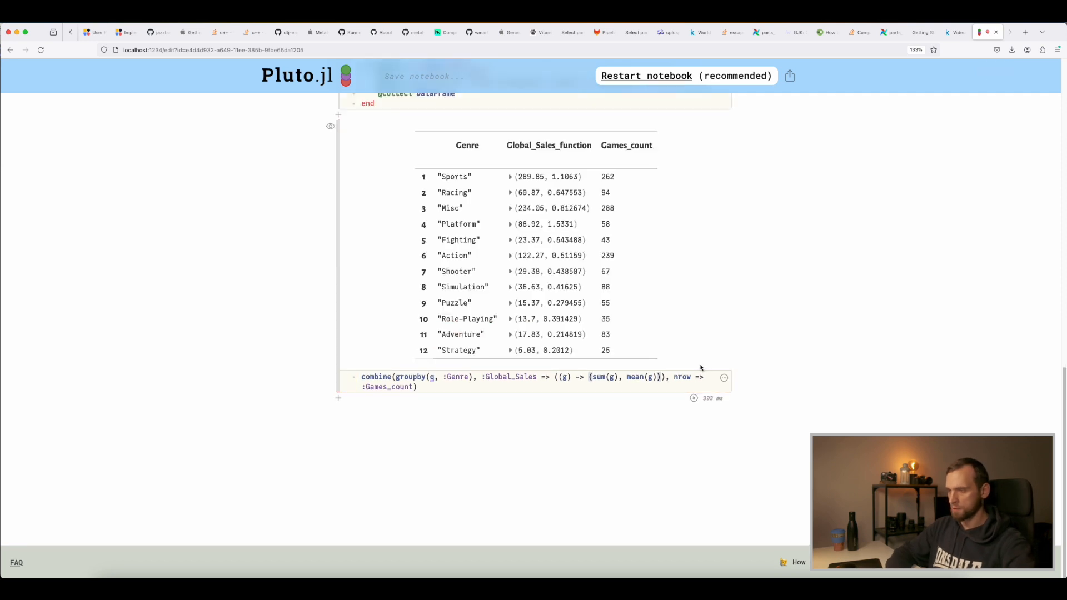
Examine the Sports row's Global_Sales_function tuple against the sum and mean calls, expanding and collapsing it.
scroll(556, 277, "up", 3)
mouse_move(557, 241)
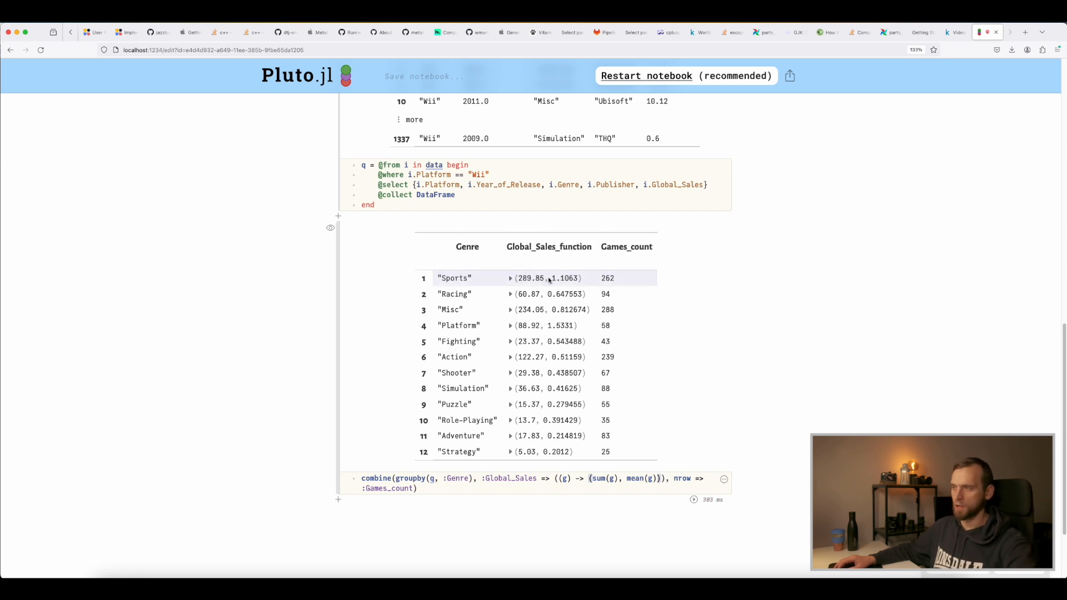
double_click(635, 478)
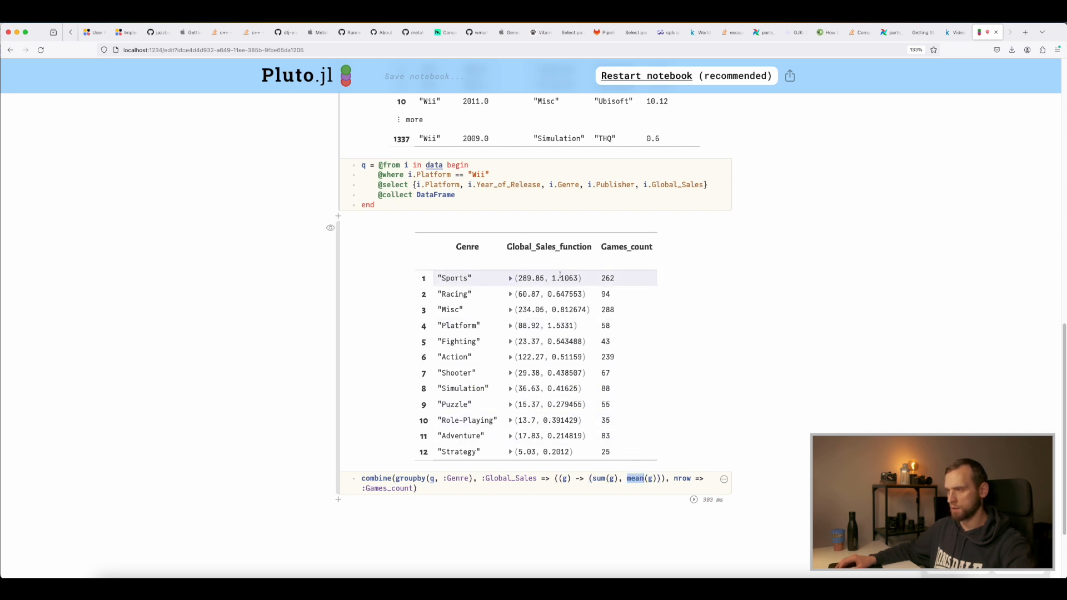
double_click(524, 278)
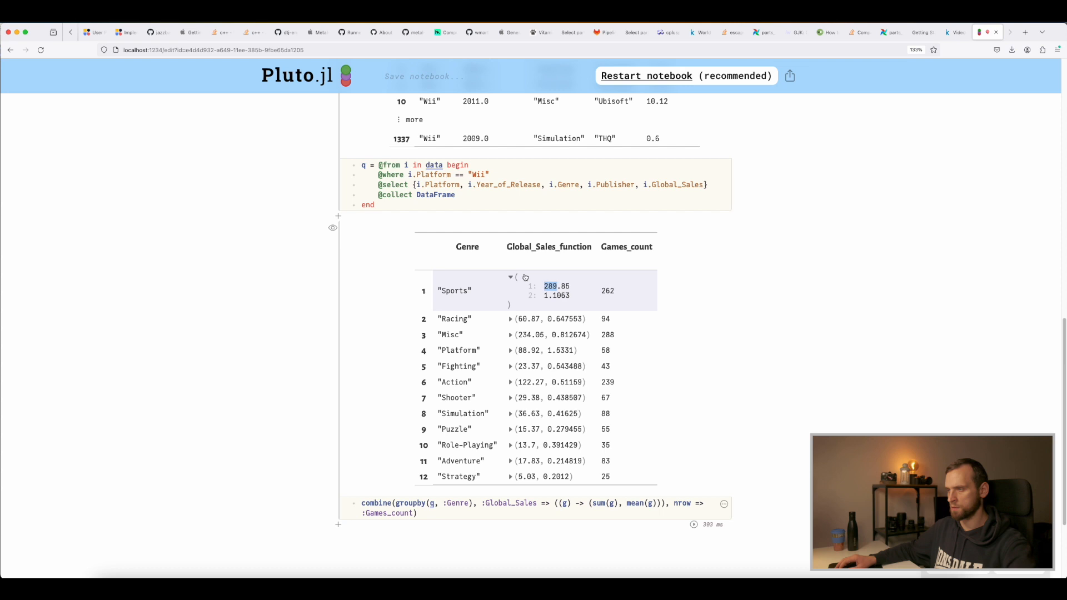
double_click(529, 280)
left_click(822, 397)
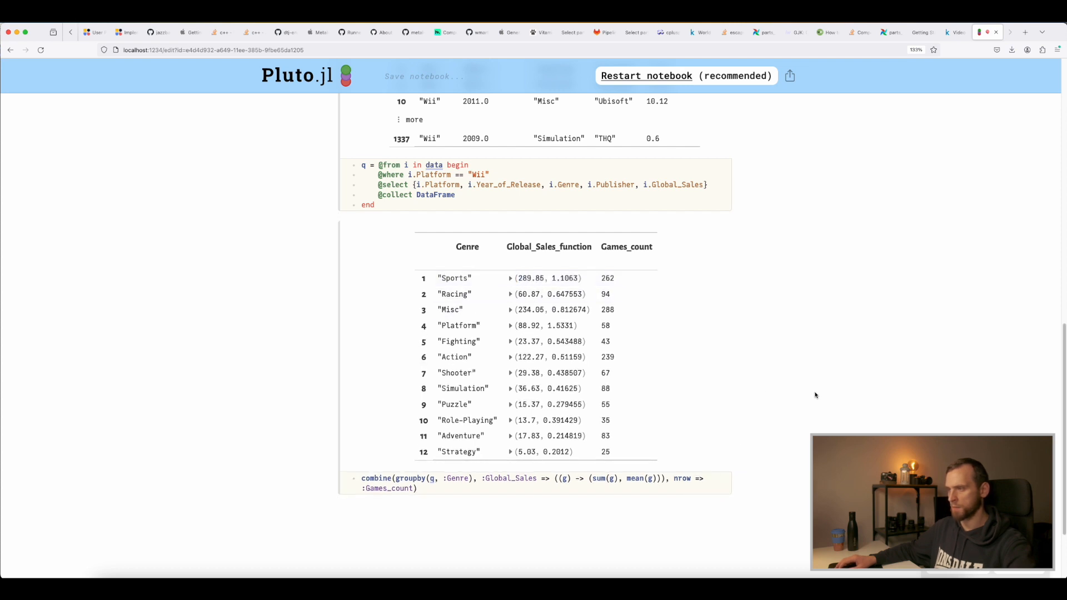
Name the tuple elements in the combine function total_sum=sum(g) and mean=mean(g).
left_click(591, 478)
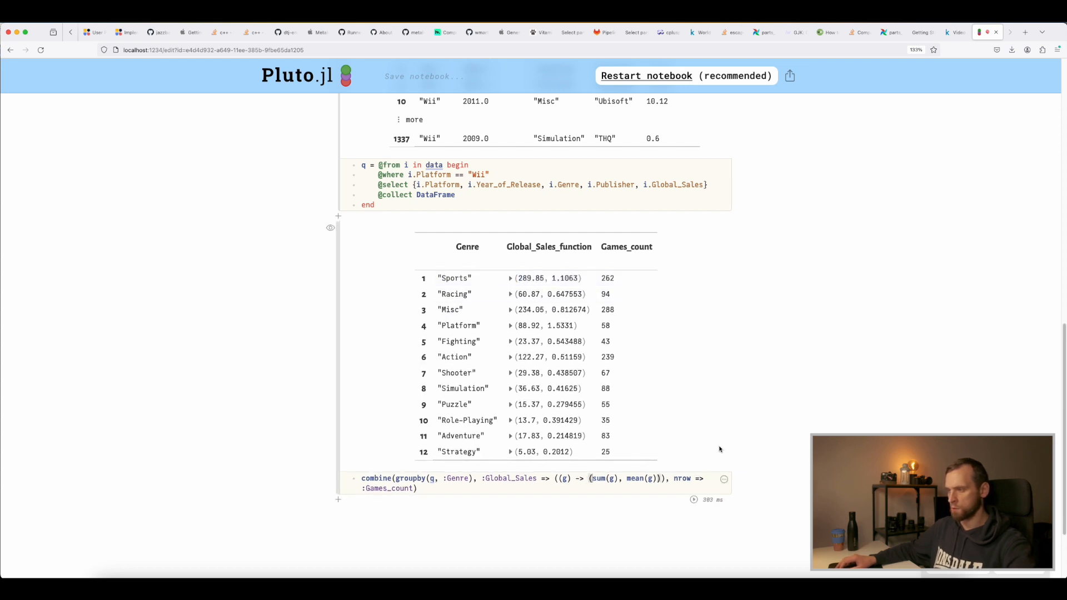
type("total_")
key("super+s")
type("sum=")
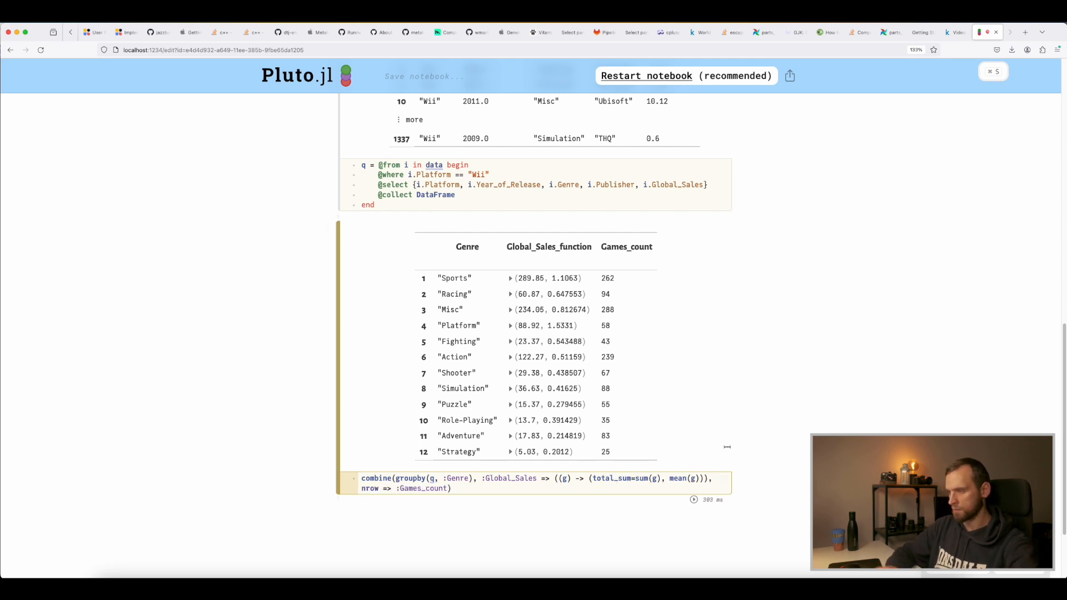
left_click(669, 478)
type("mean")
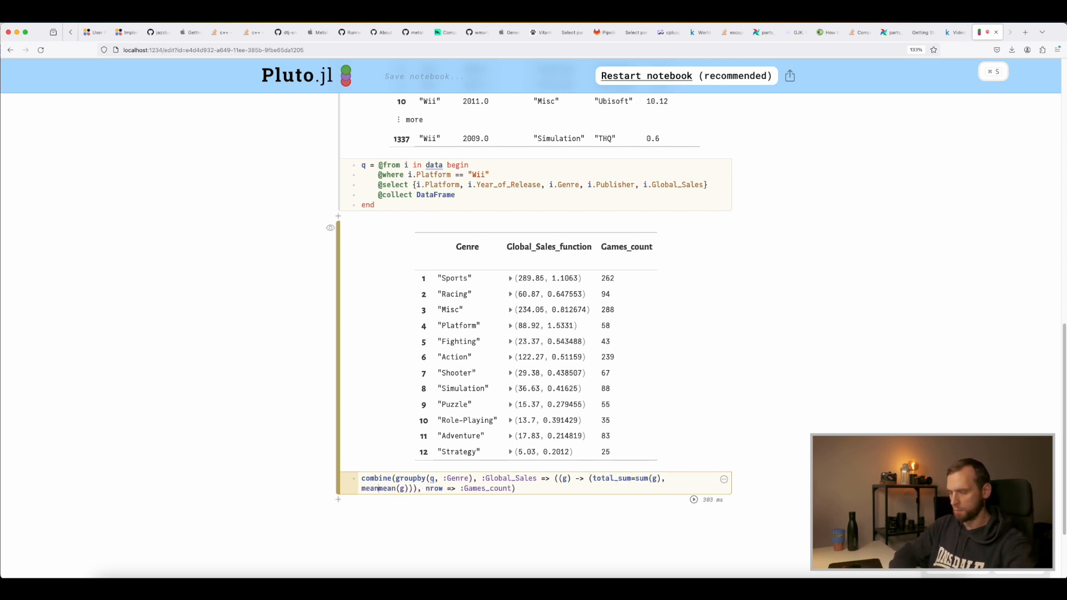
type("=")
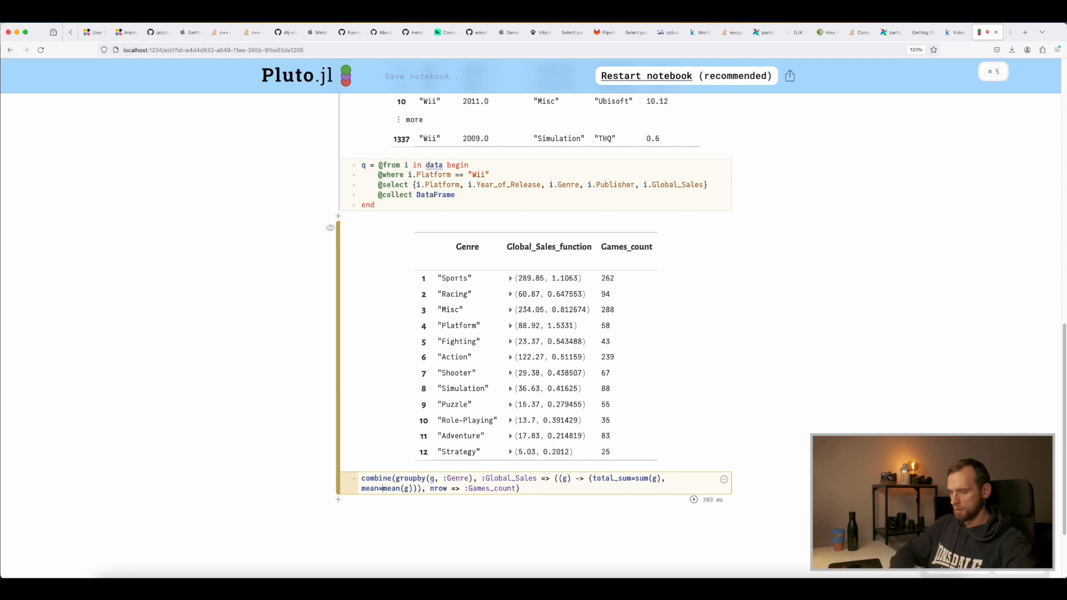
Append => AsTable after the :Global_Sales function, rerun the combine cell, and check the total_sum and mean columns.
left_click(423, 490)
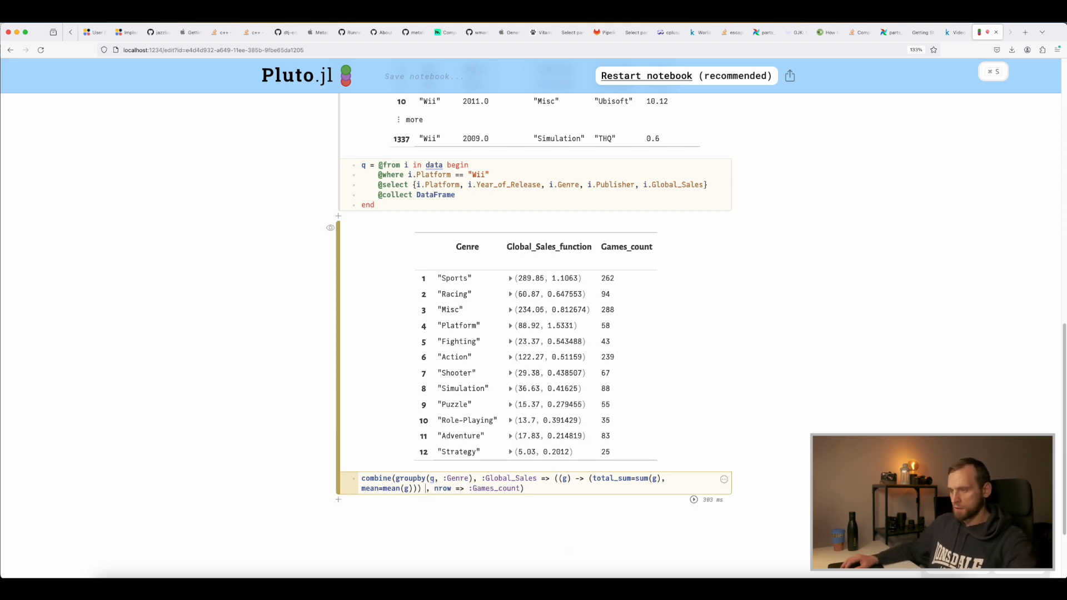
type("=> ")
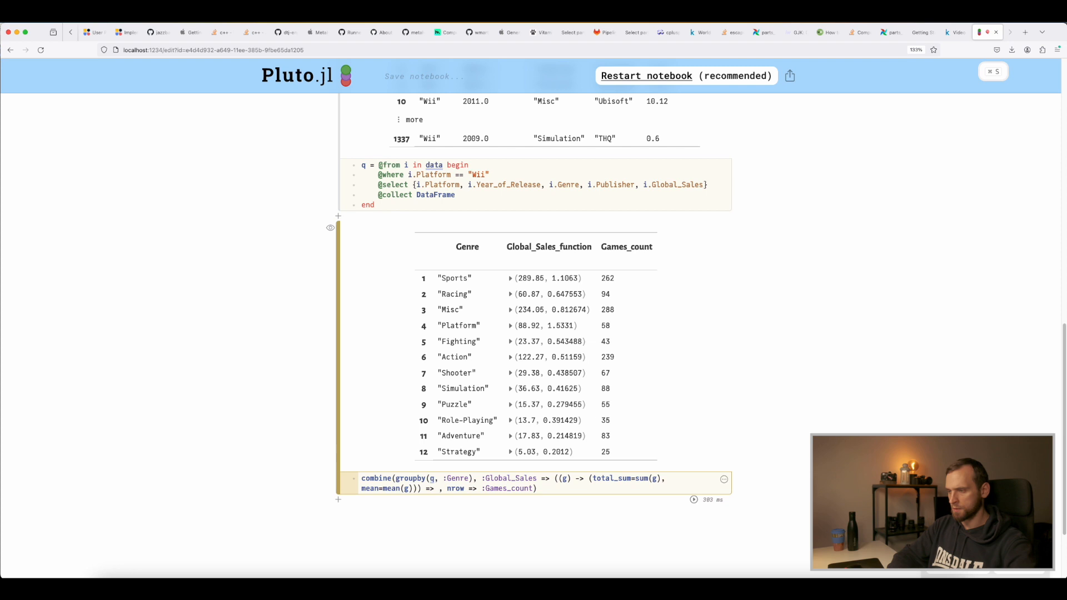
type("AsTable")
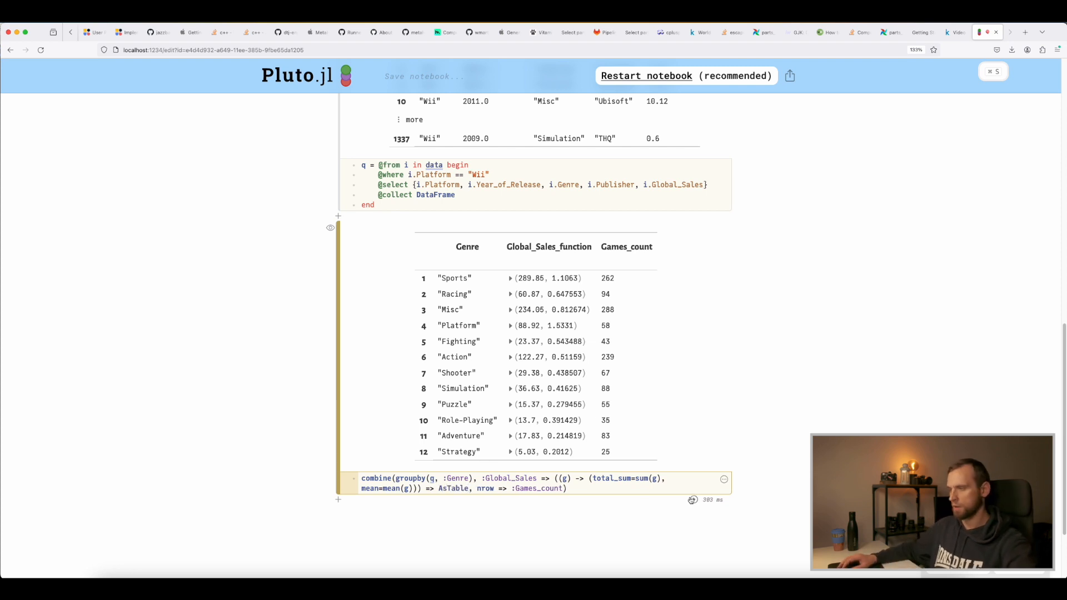
key("shift+Return")
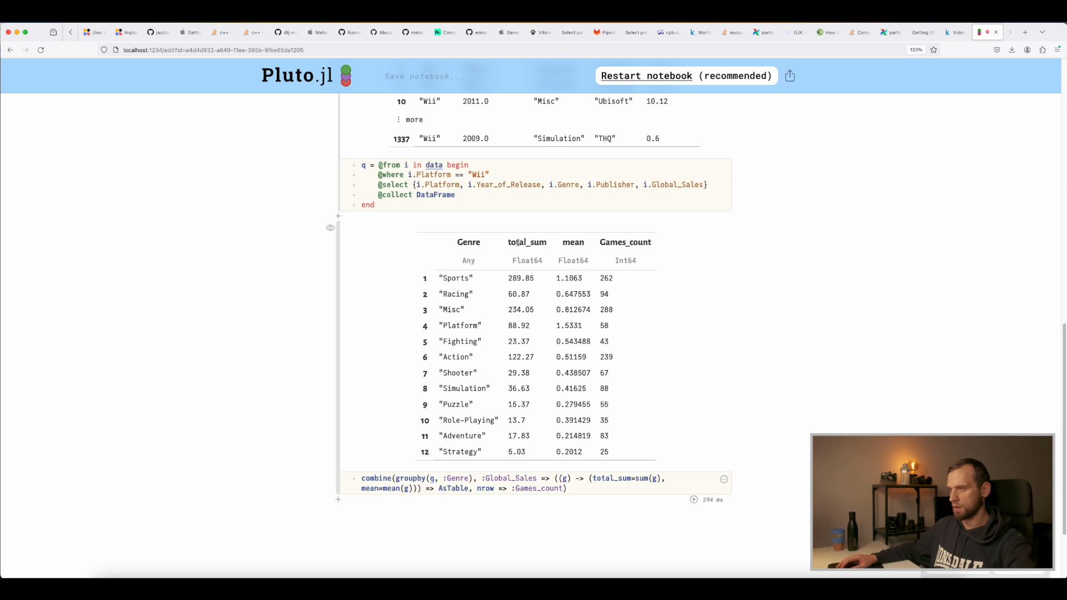
double_click(516, 241)
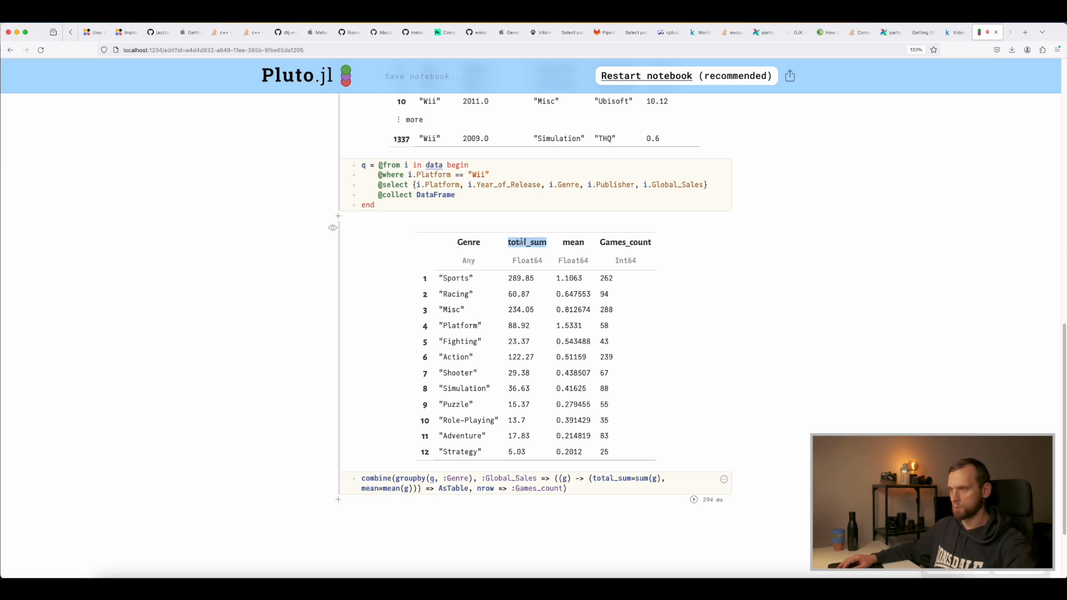
double_click(569, 243)
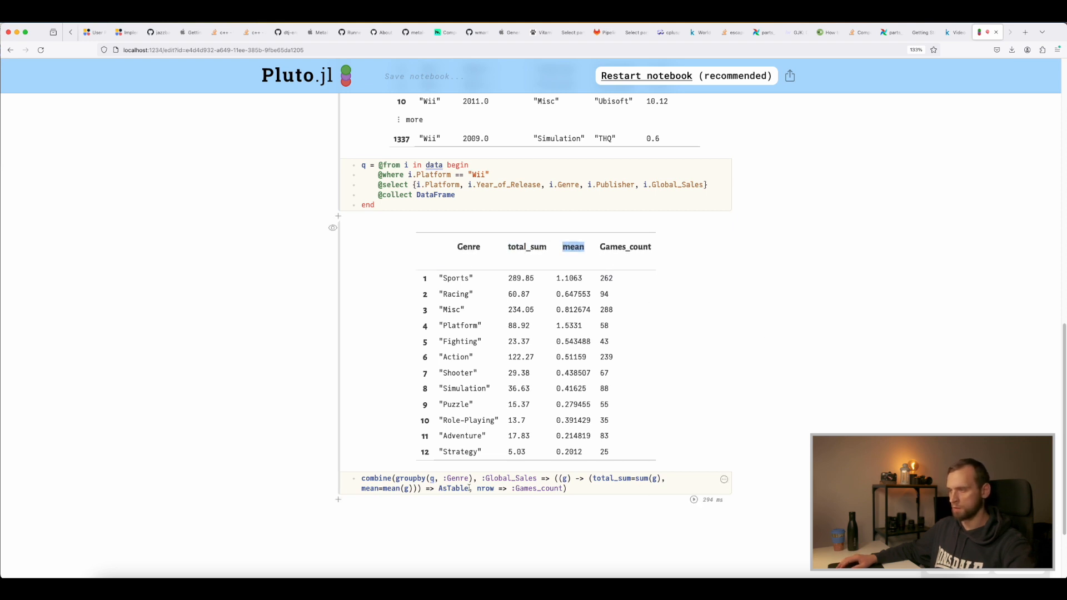
left_click(412, 488)
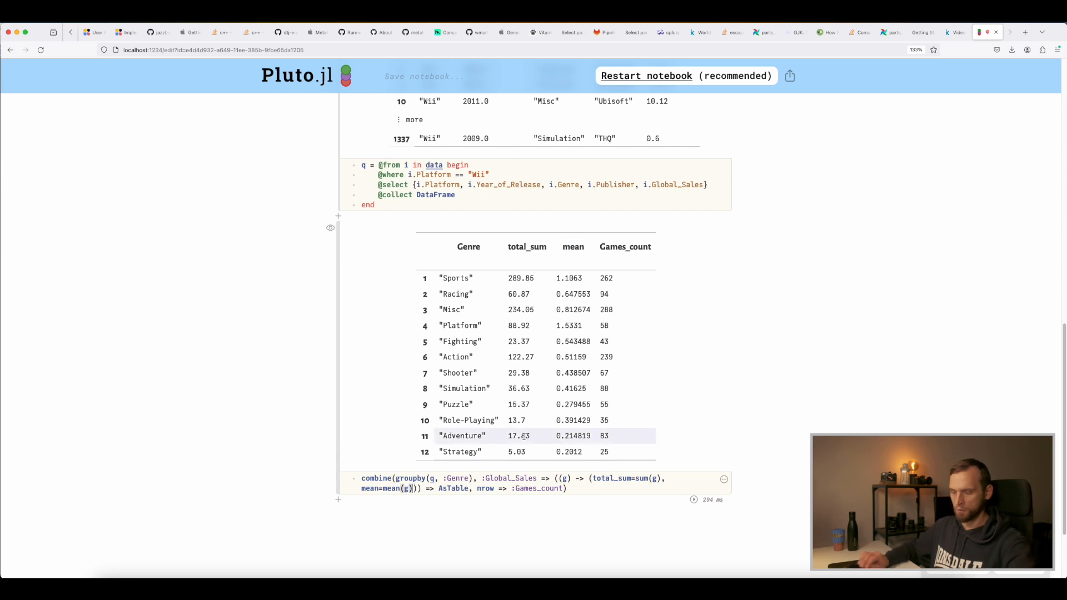
Add median=median(g) after mean=mean(g) in the combine function's named tuple and rerun the cell.
key("super+s")
type(", median=")
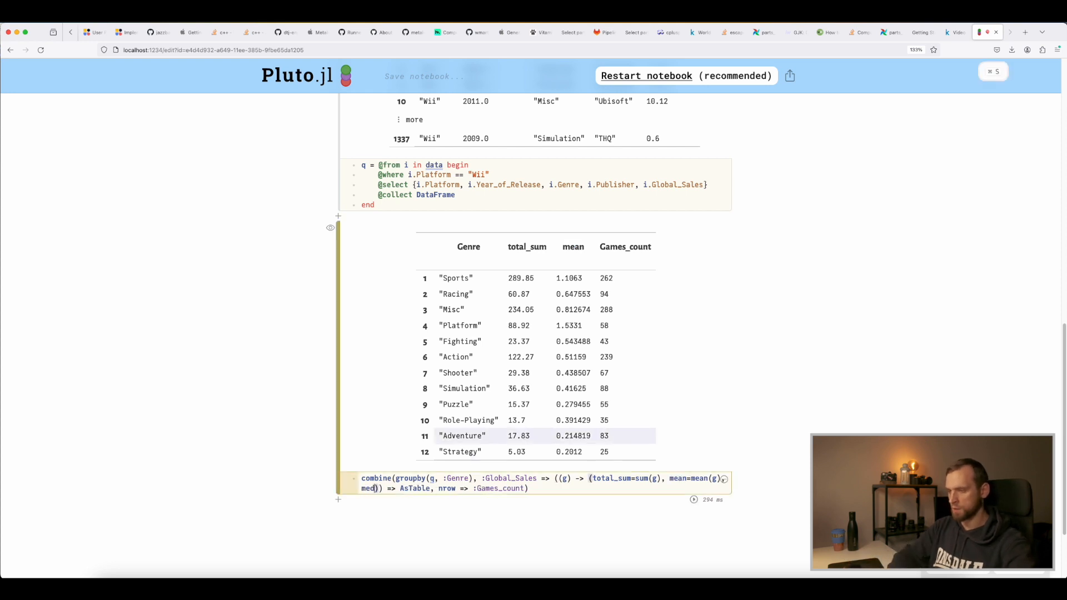
type("median")
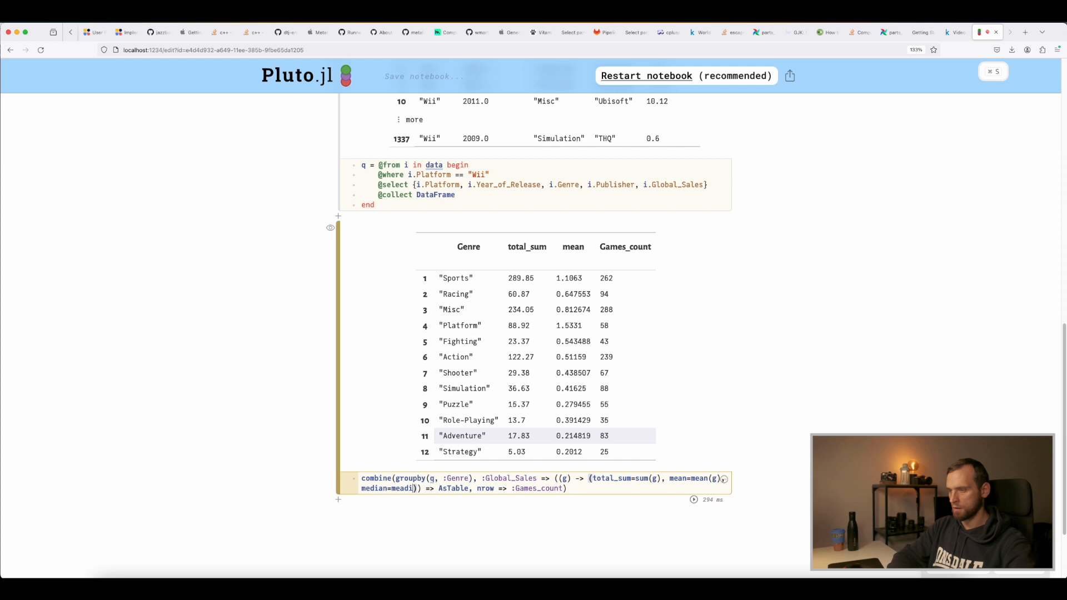
type("(g")
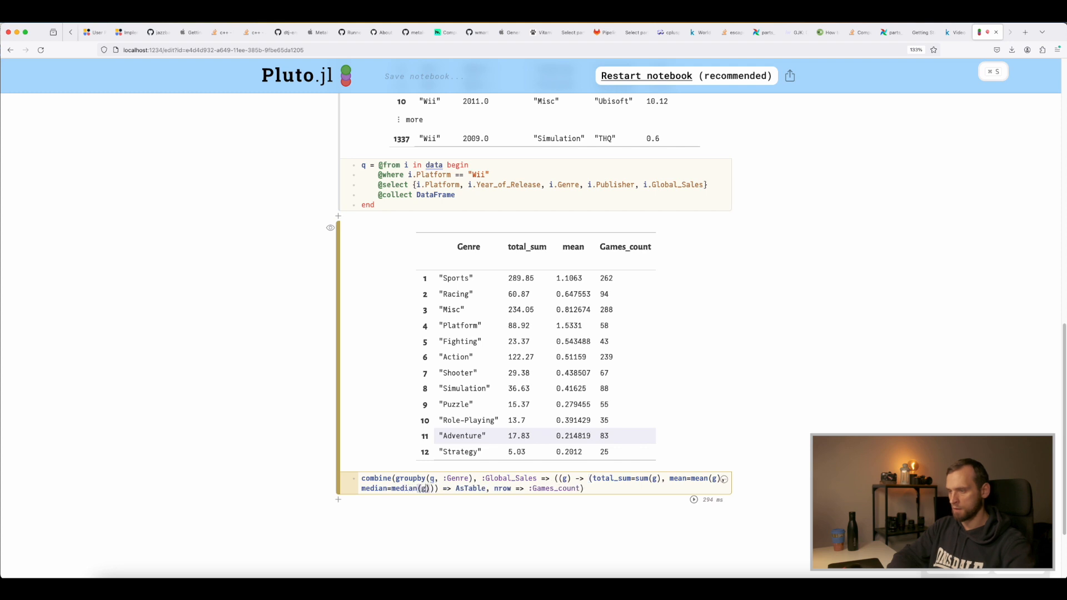
left_click(693, 499)
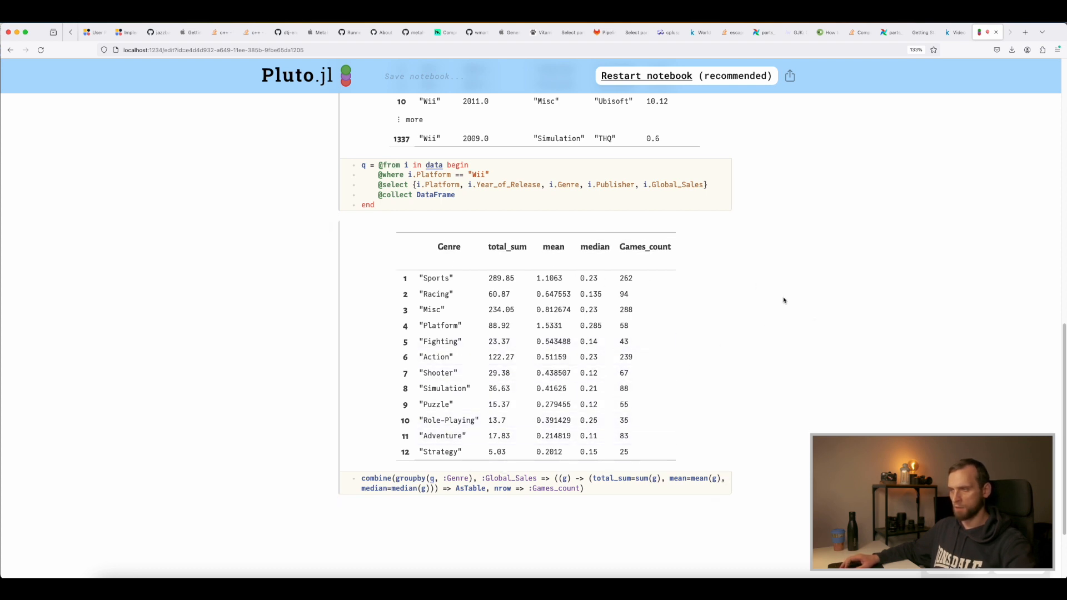
Review the notebook's earlier cells, from the Wii query result back to the loaded Video_Games.csv table and package imports.
scroll(711, 298, "up", 3)
scroll(711, 298, "up", 5)
scroll(666, 292, "up", 4)
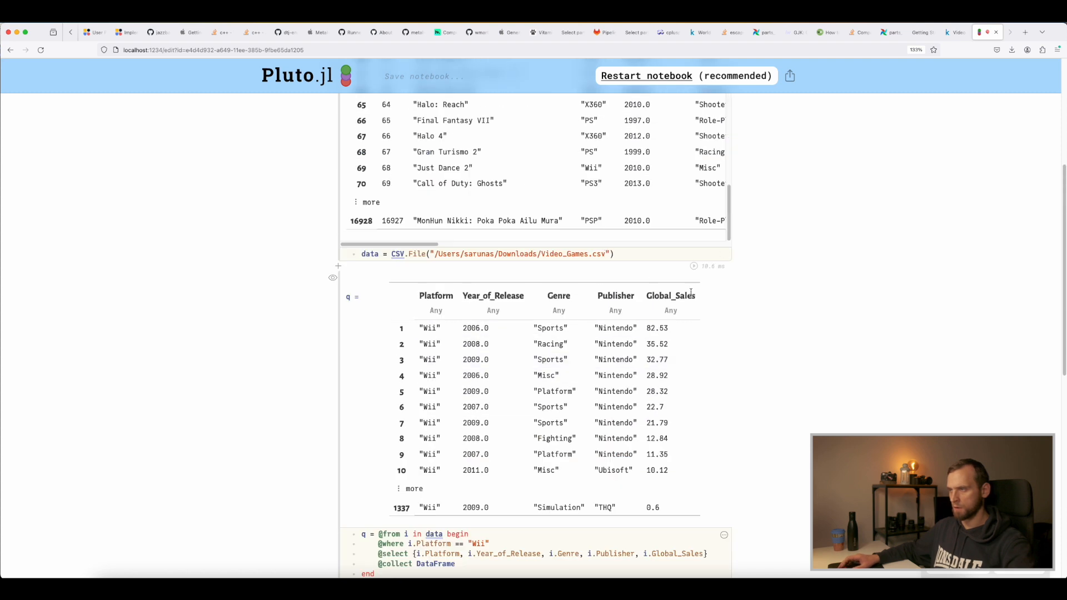
scroll(822, 306, "down", 2)
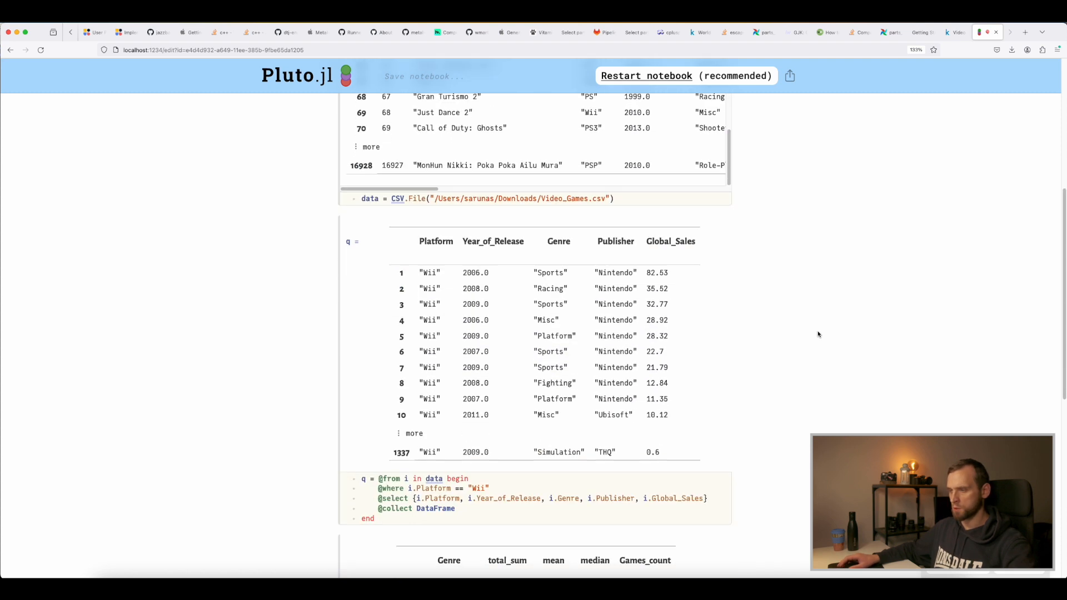
scroll(786, 264, "up", 8)
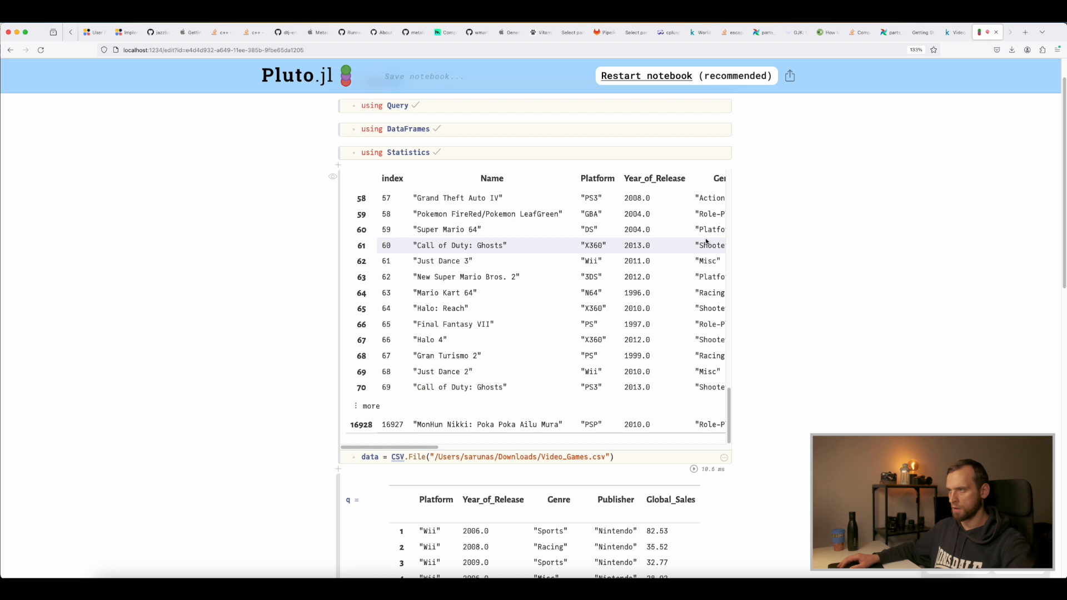
Add i.EU_Sales to the selected columns of the Wii query q and run the cell.
scroll(659, 204, "up", 4)
scroll(500, 439, "right", 5)
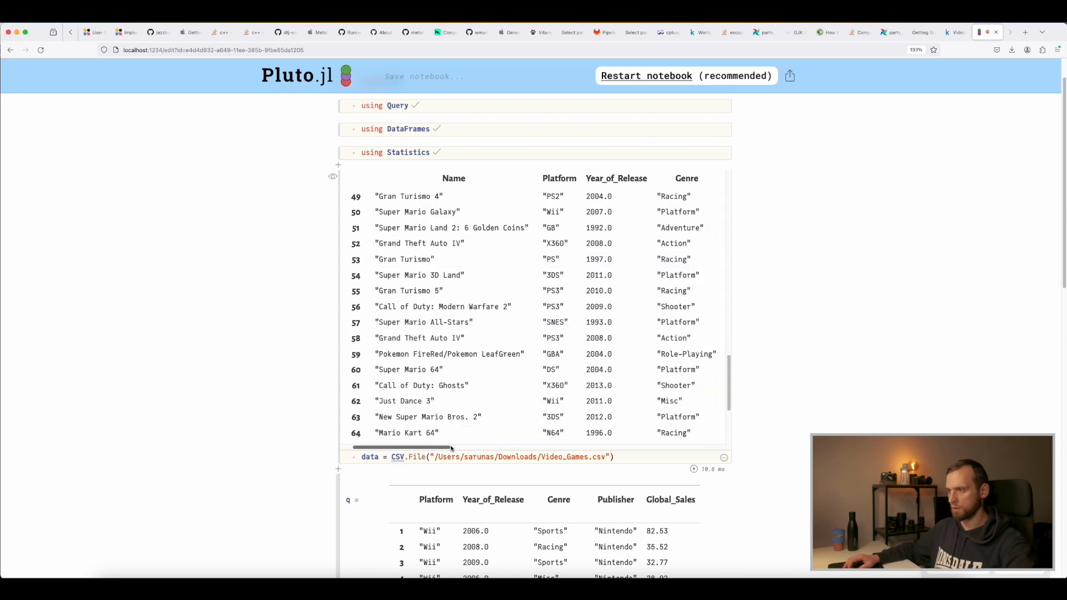
scroll(530, 439, "right", 5)
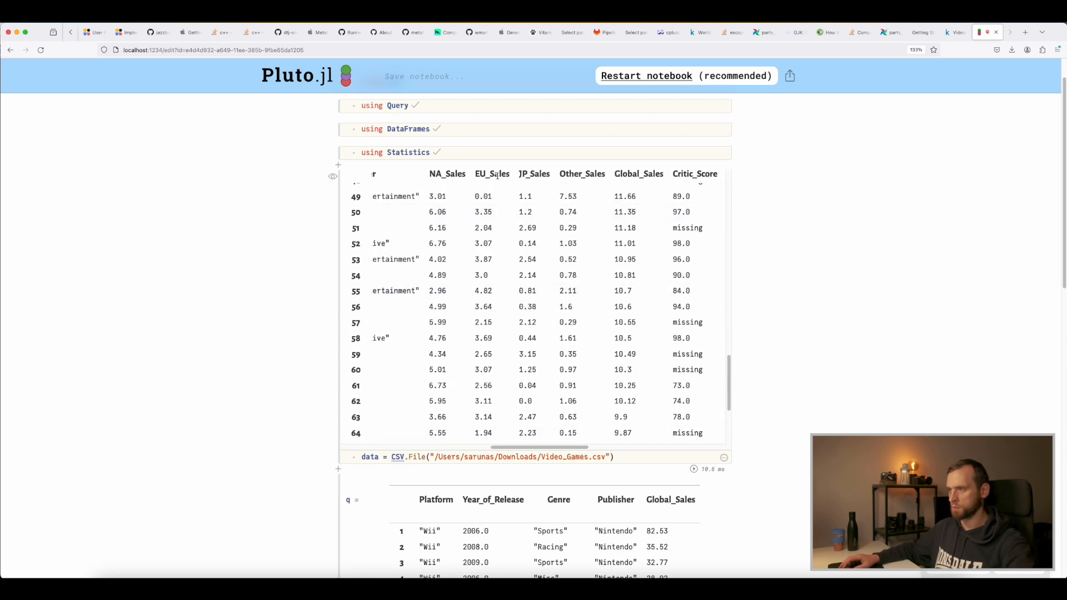
scroll(790, 241, "down", 10)
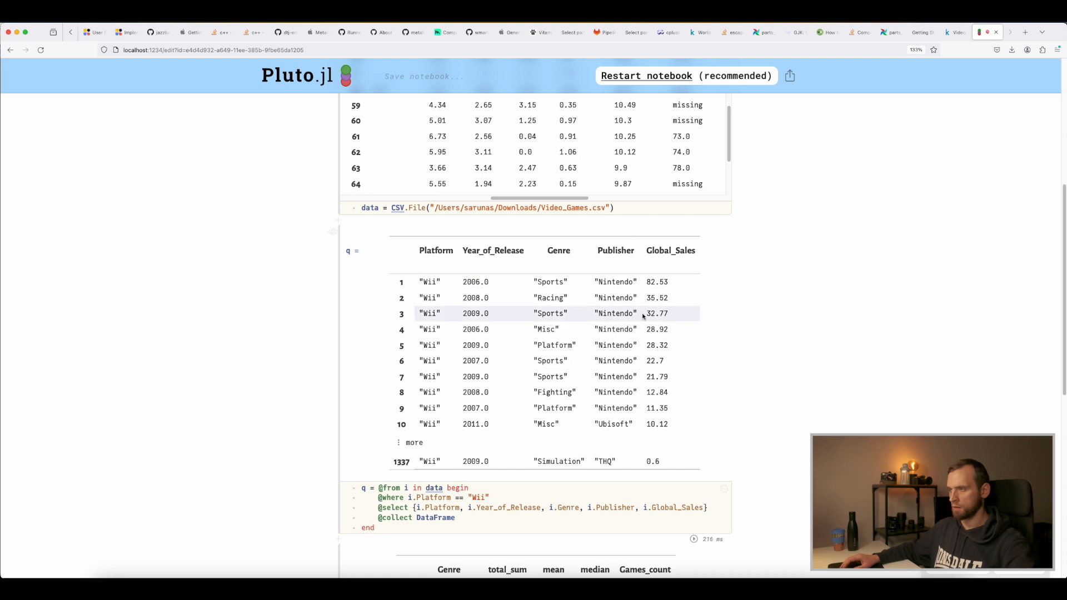
left_click(704, 452)
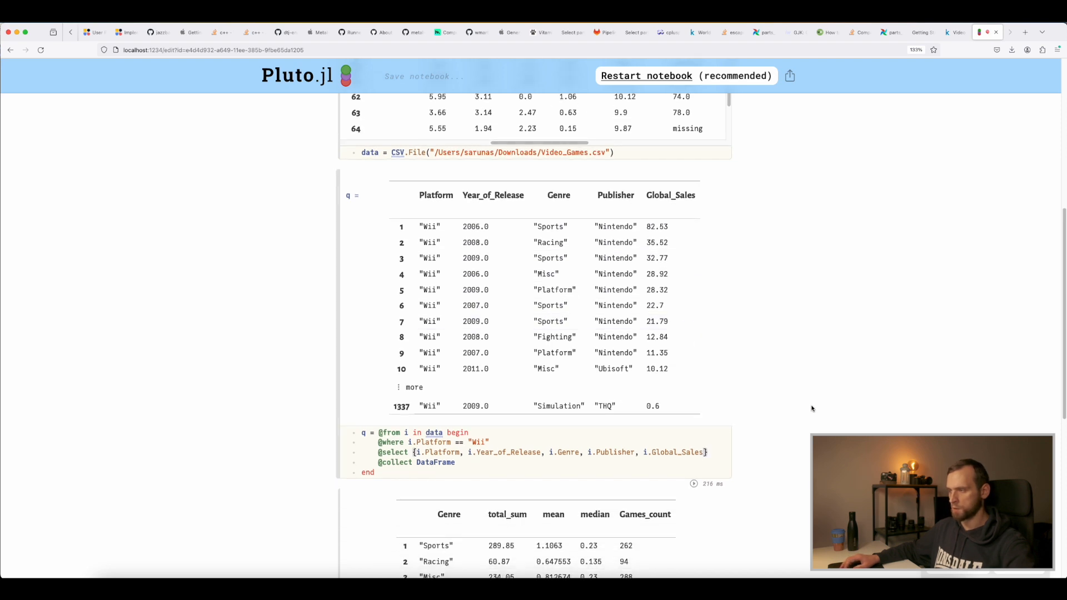
key("super+s")
type(", EU_Sales")
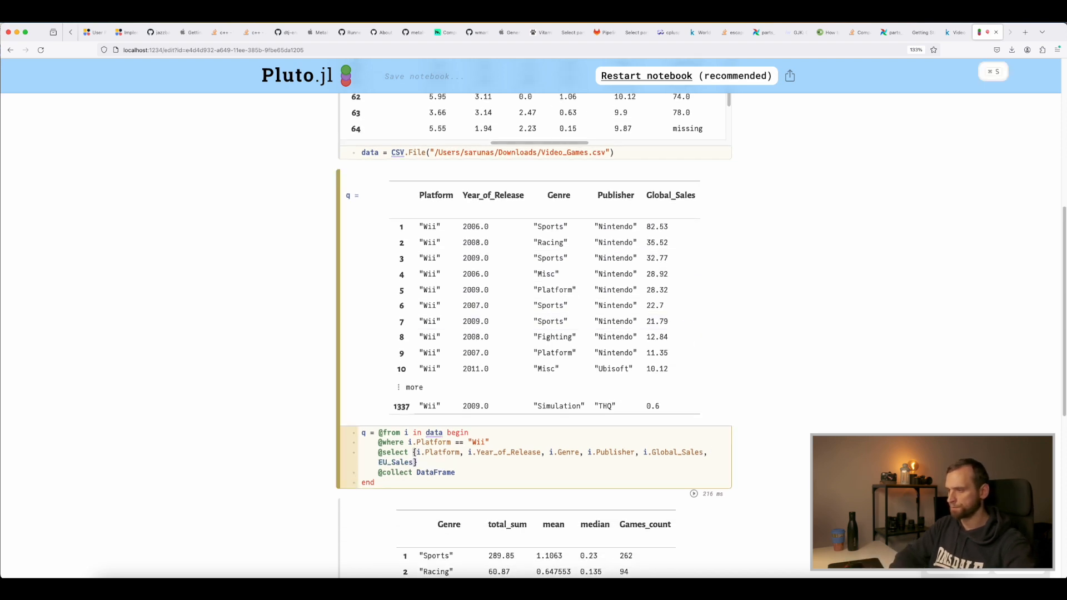
left_click(379, 462)
type("i.")
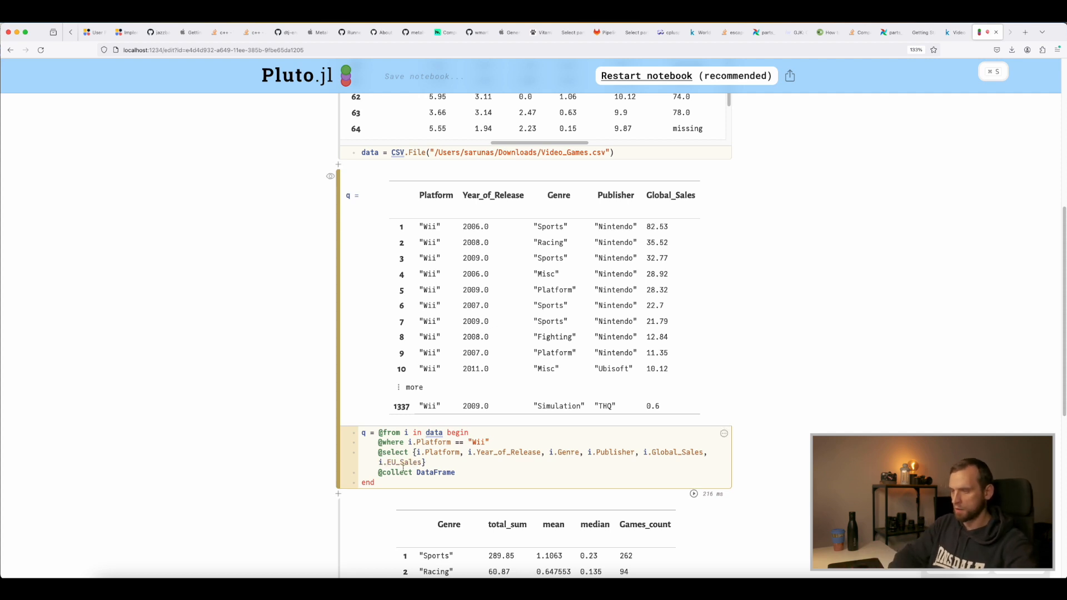
scroll(723, 345, "down", 3)
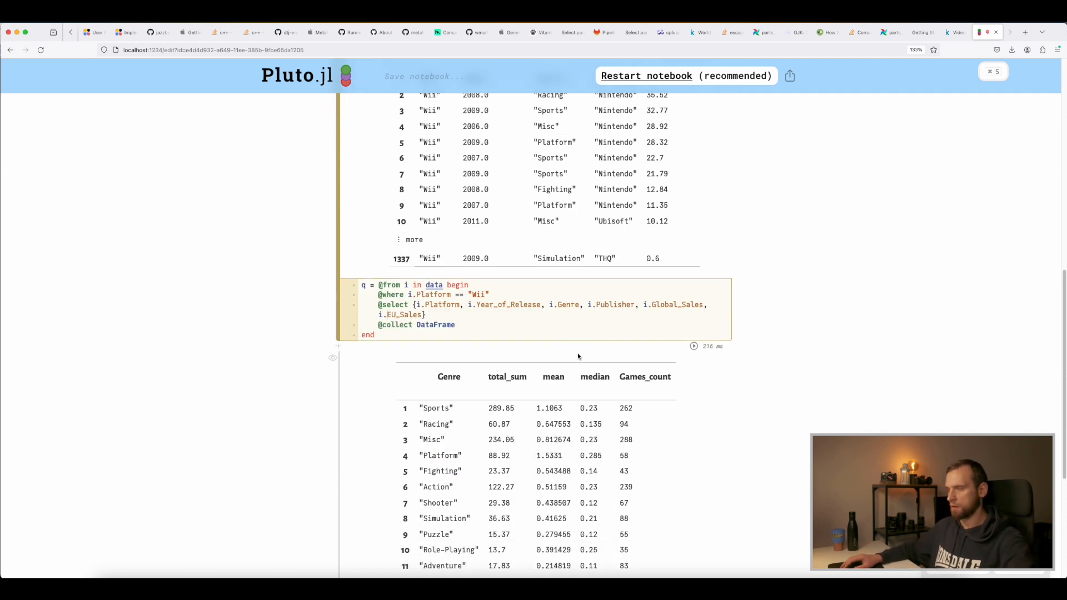
left_click(694, 346)
Replace the single source column in the genre summary's combine call with the list [:Global_Sales, :EU_Sales].
scroll(811, 338, "down", 3)
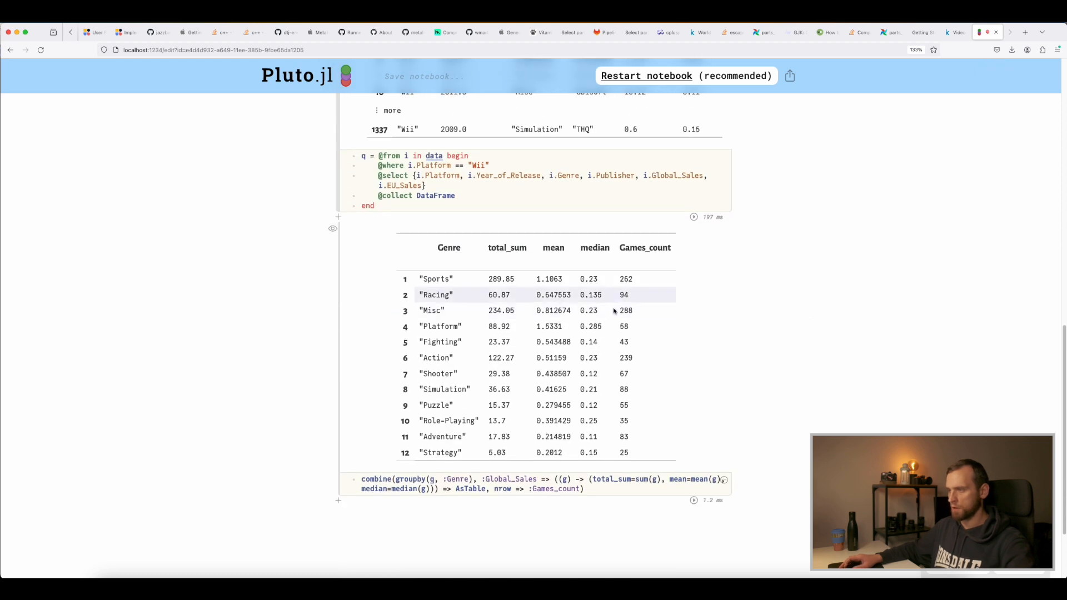
left_click(481, 478)
type("[")
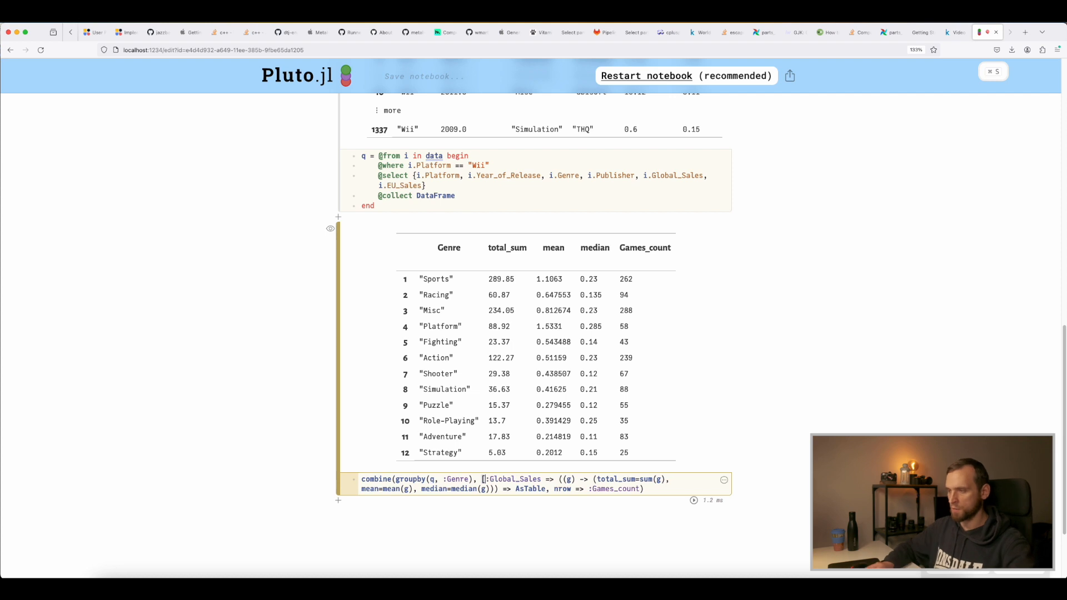
left_click(540, 479)
type("]")
type(":EU_S")
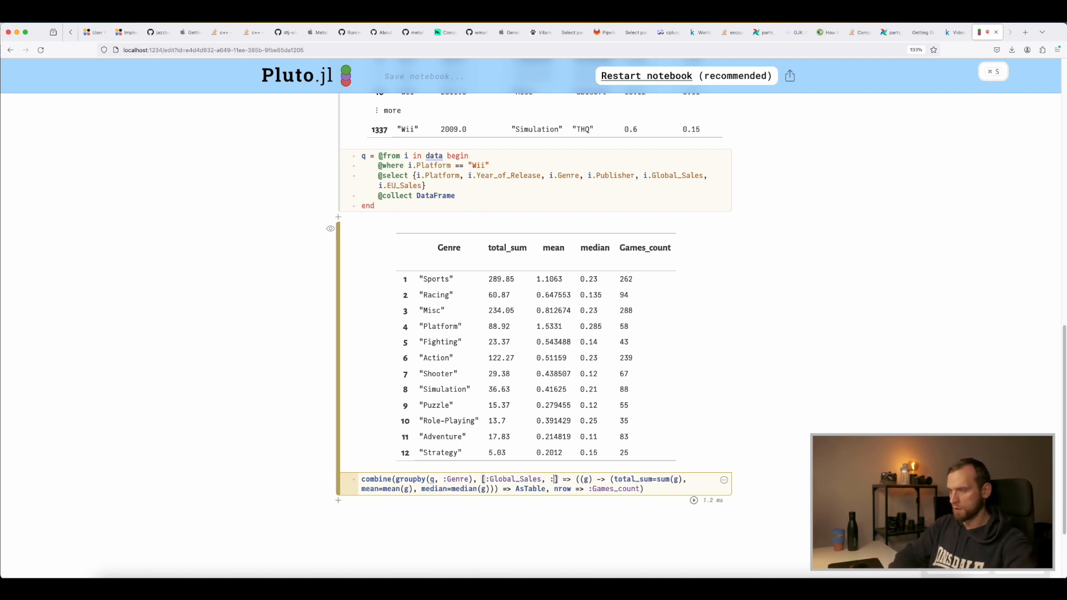
type("ales")
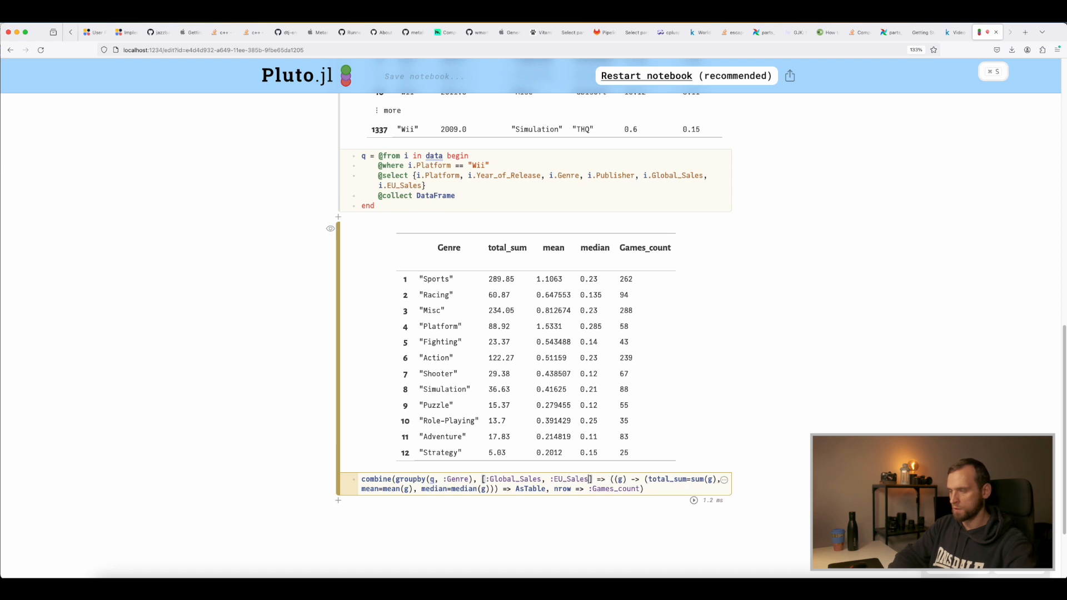
Add a second function argument e and the output total_eu_sum=sum(e) after total_sum, and run the summary cell.
left_click(623, 479)
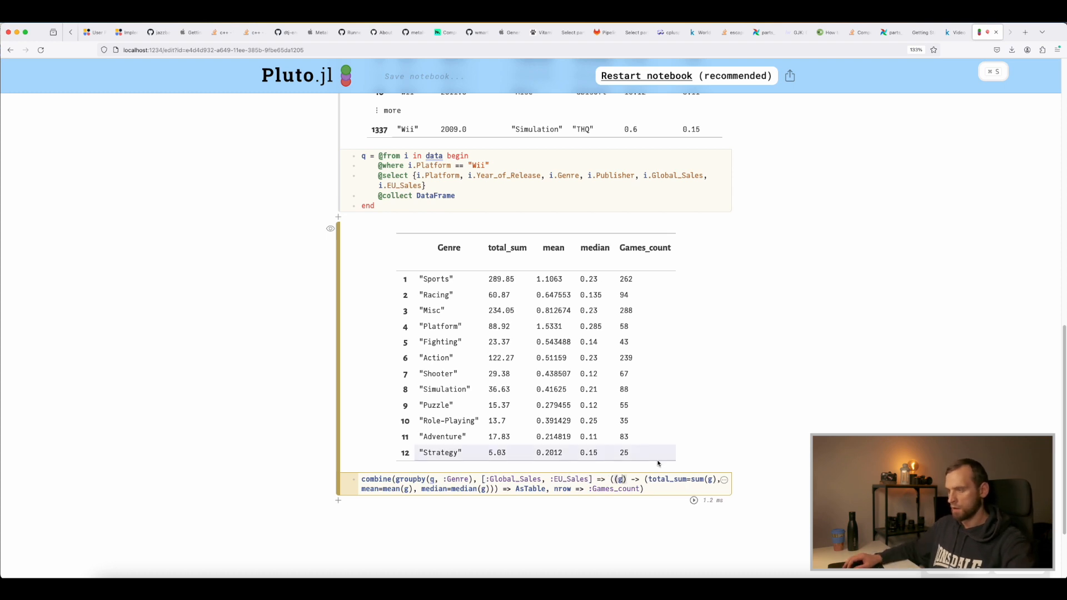
type(", e")
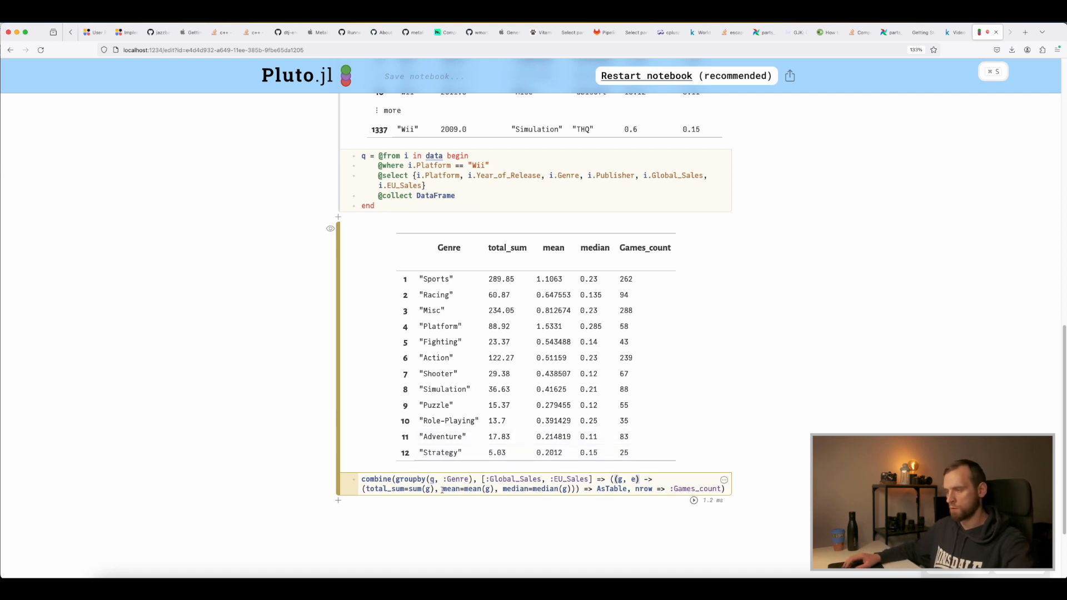
left_click(434, 489)
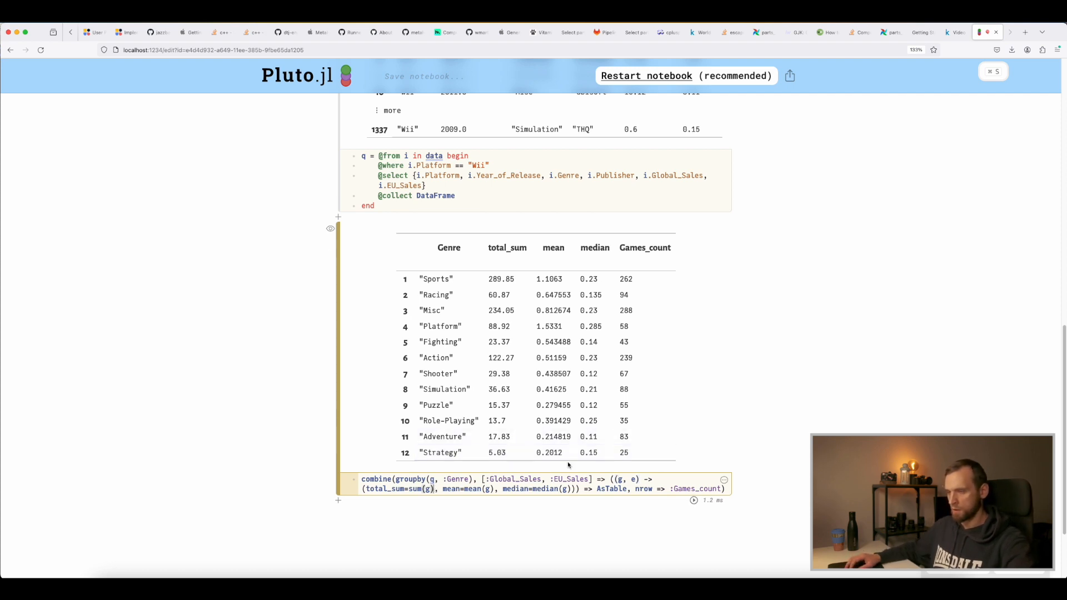
type(", total_eu_sum=sum(e),")
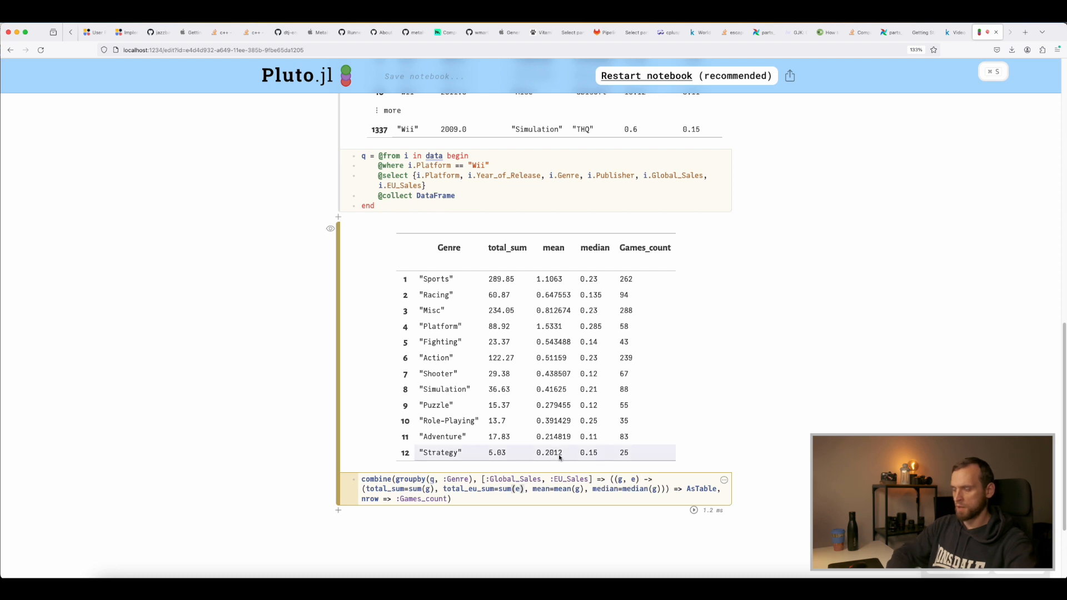
left_click(693, 511)
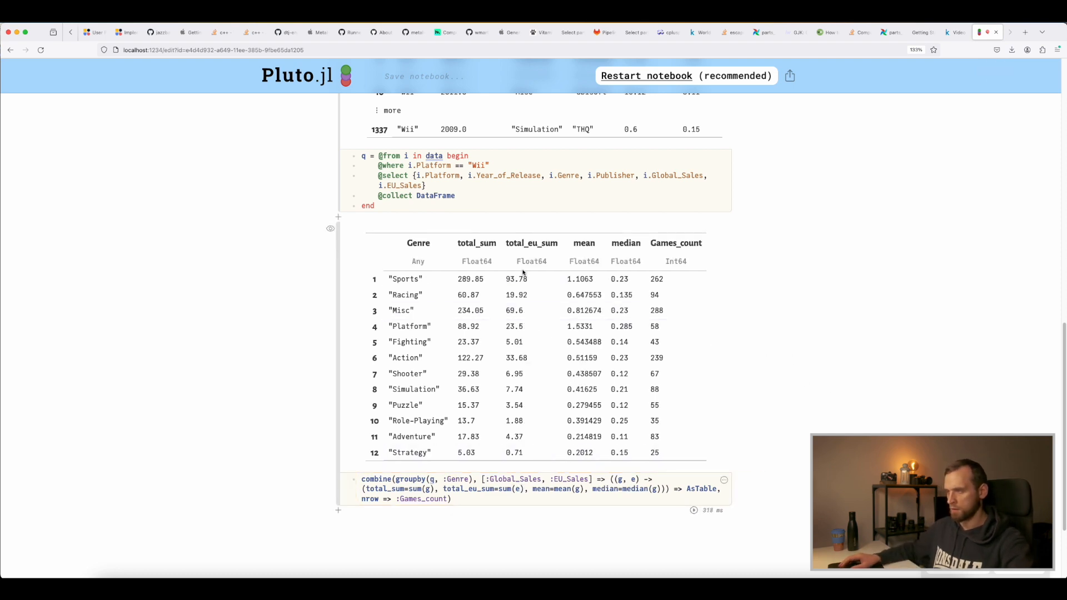
Examine the column headers of the genre summary table, including total_eu_sum.
left_click_drag(464, 243, 677, 240)
double_click(531, 243)
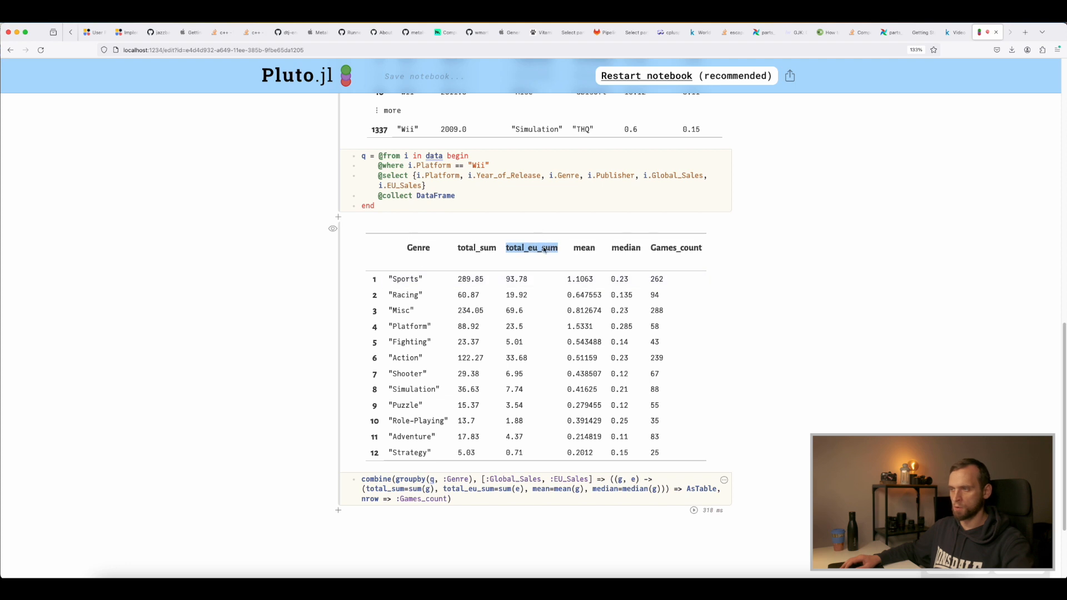
scroll(594, 236, "down", 1)
left_click(829, 332)
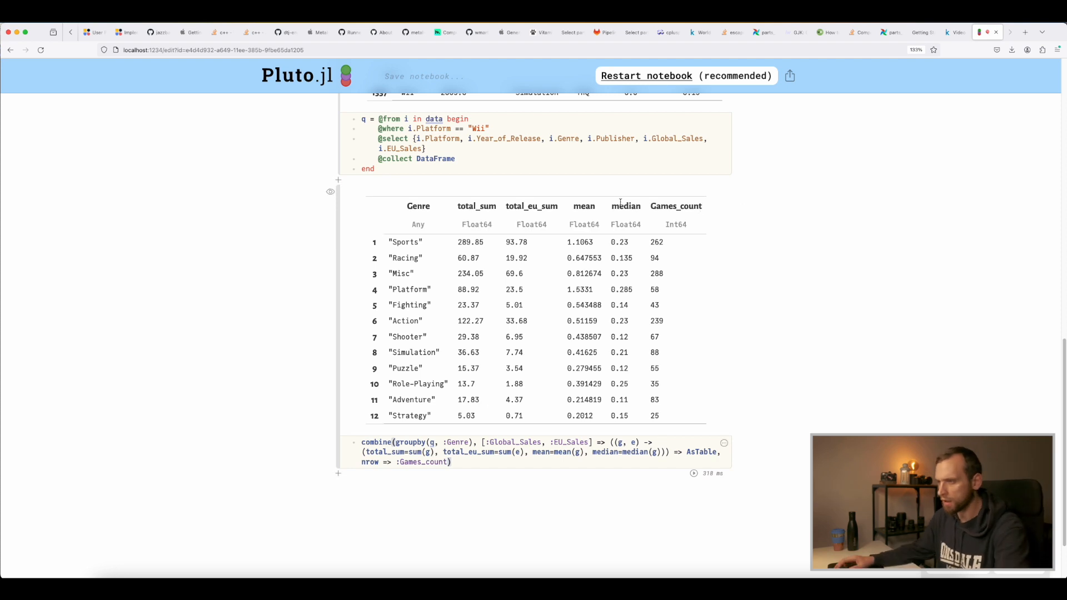
left_click_drag(404, 208, 709, 210)
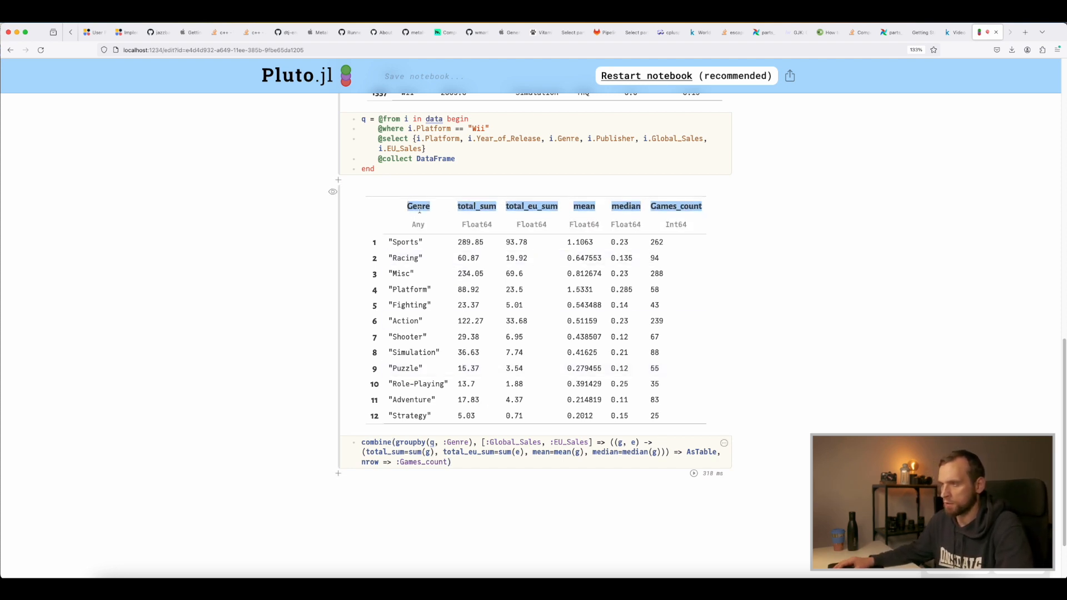
Copy the entire combine expression into a new cell below the genre summary.
left_click(460, 464)
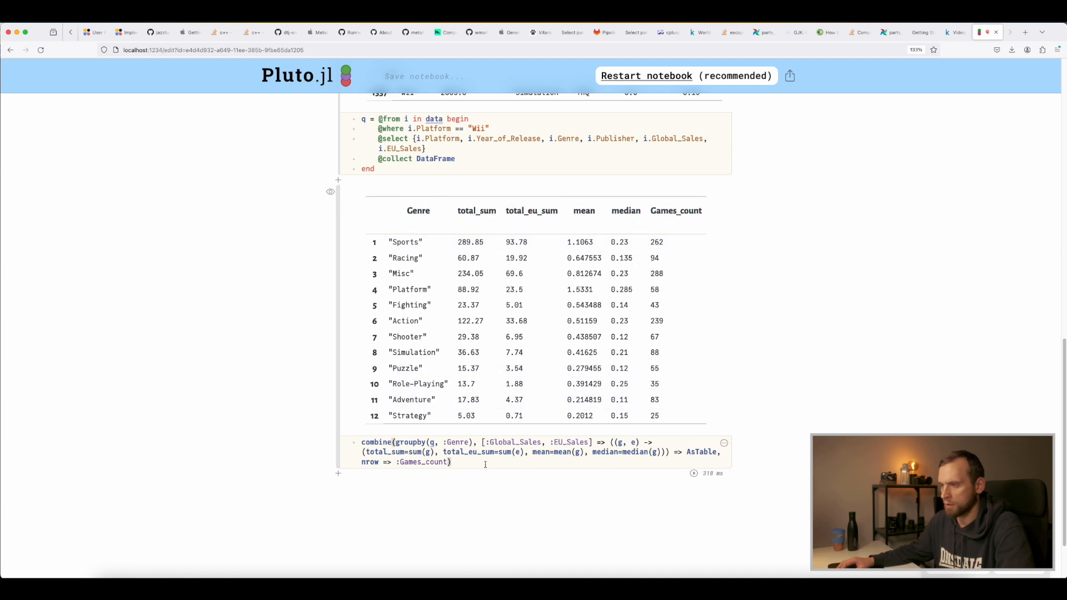
key("super+a")
key("super+c")
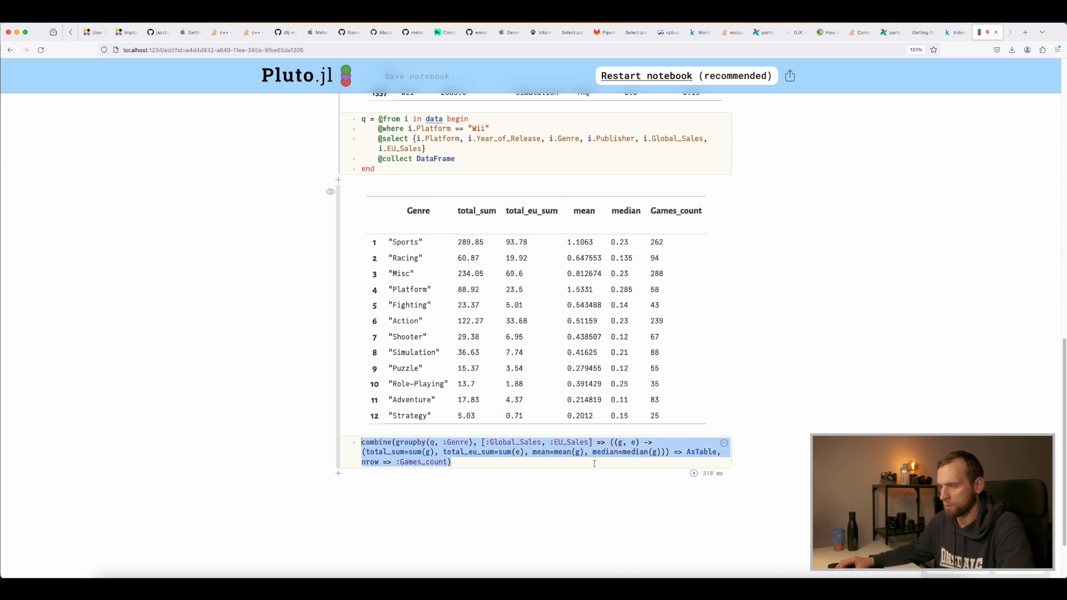
left_click(594, 464)
key("super+Return")
key("super+v")
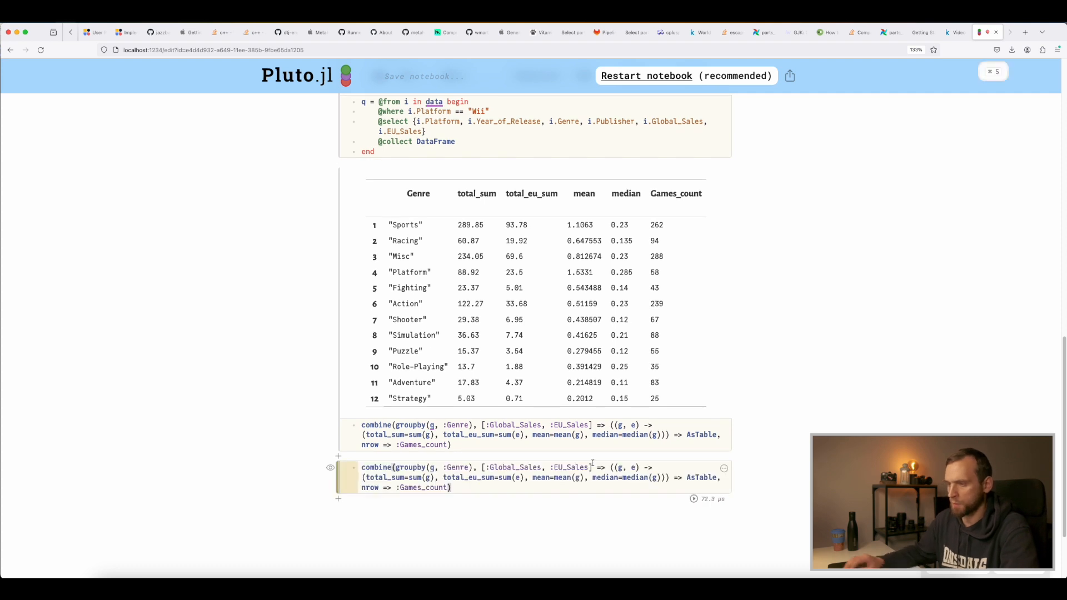
Change the copied cell's grouping to [:Genre, :Year_of_Release] and run it.
left_click(444, 467)
type("[")
key("Delete")
key("Right")
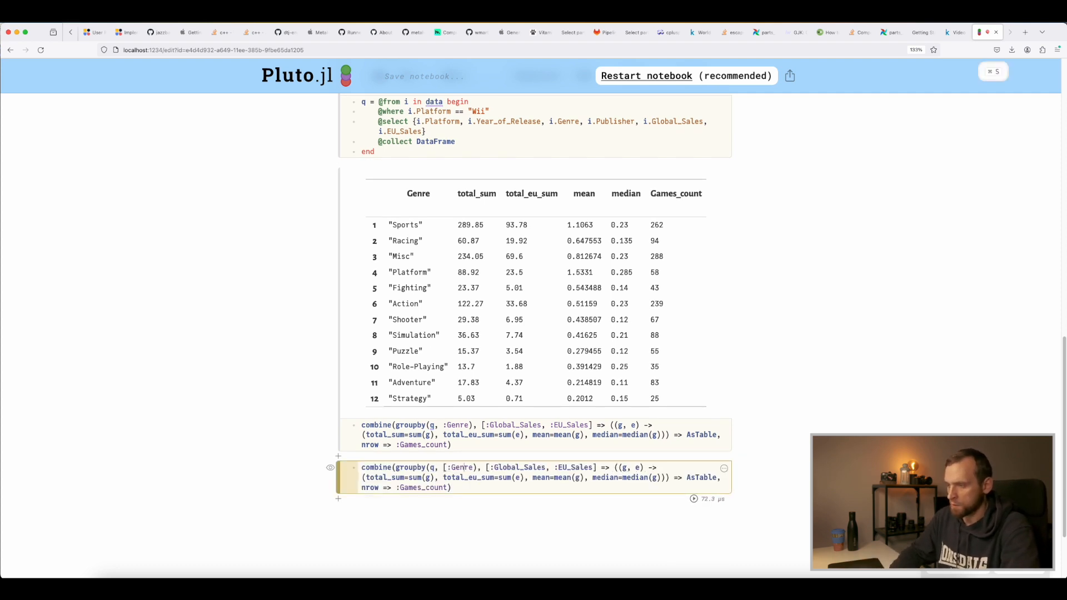
type("]")
type(", :Year")
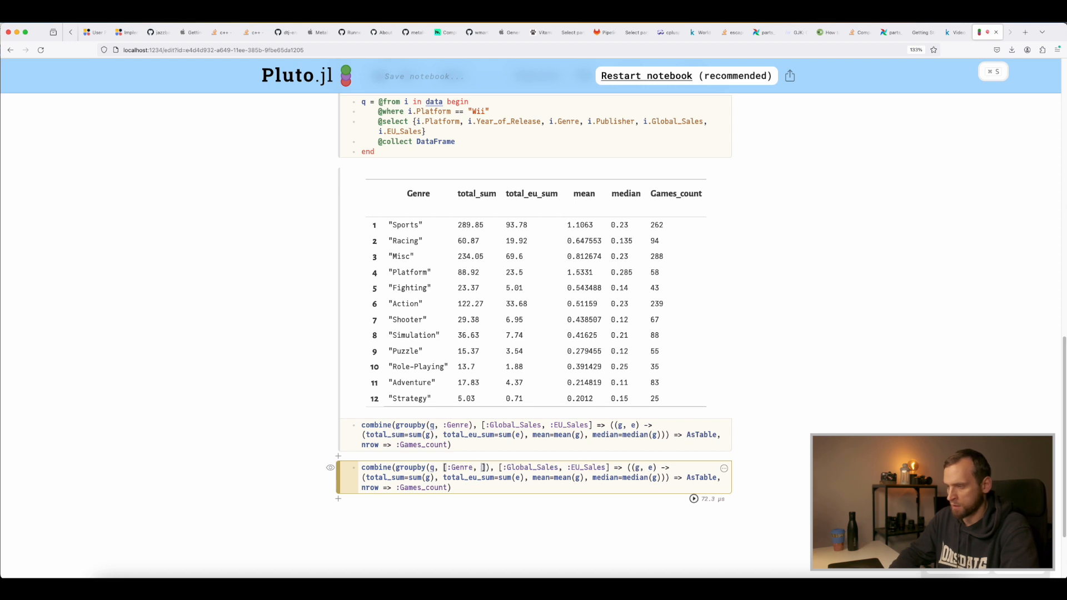
type("_of_Release")
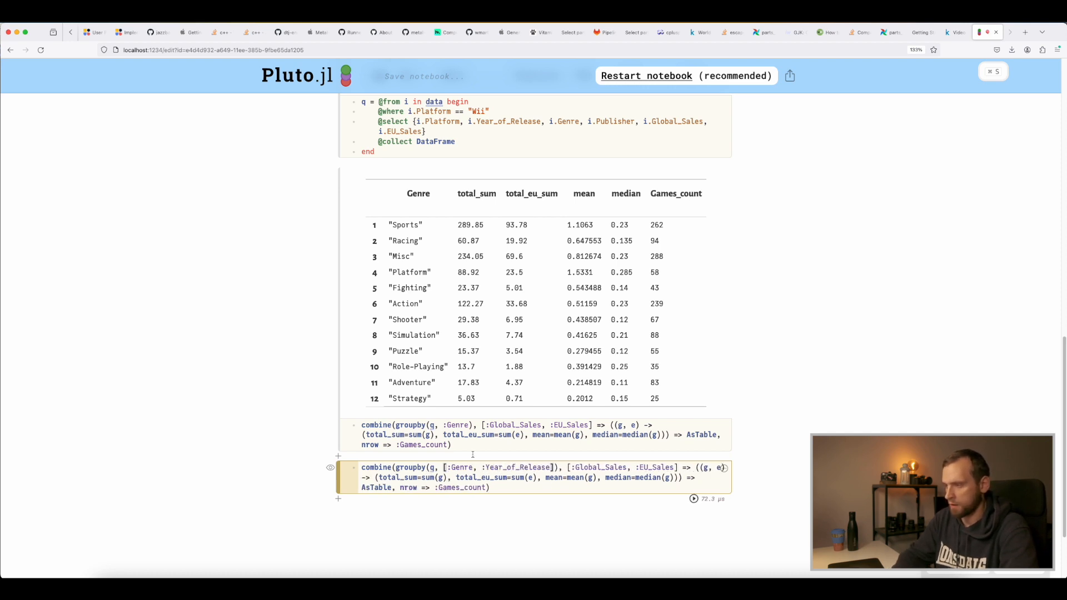
scroll(583, 464, "down", 1)
left_click(693, 463)
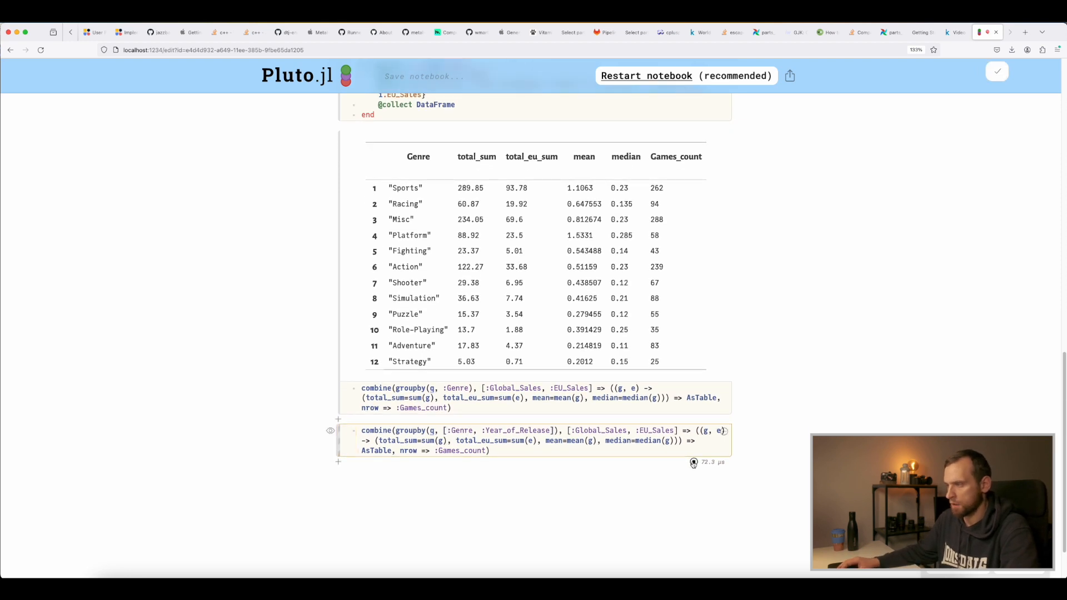
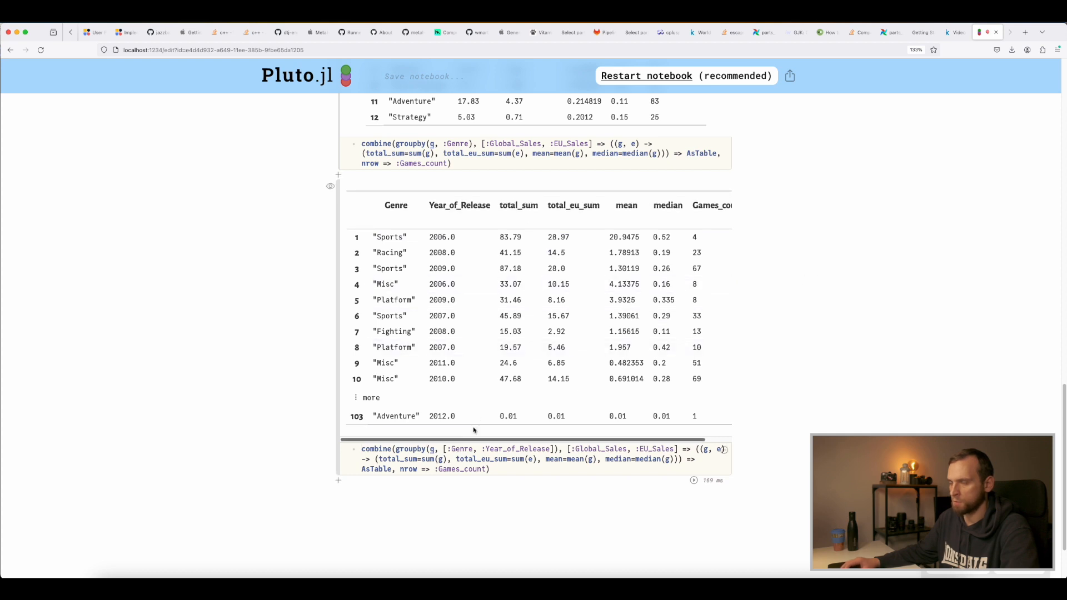
Wrap the genre-and-year combine expression in sort! with :Year_of_Release as the sort column, and run the cell.
left_click(361, 449)
type("sort!")
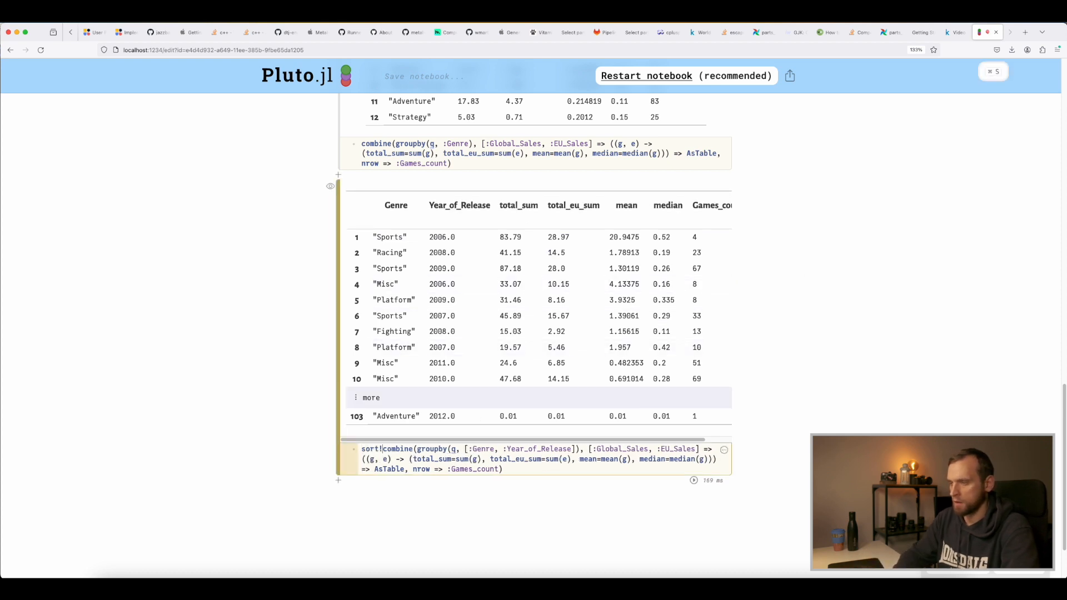
type("(")
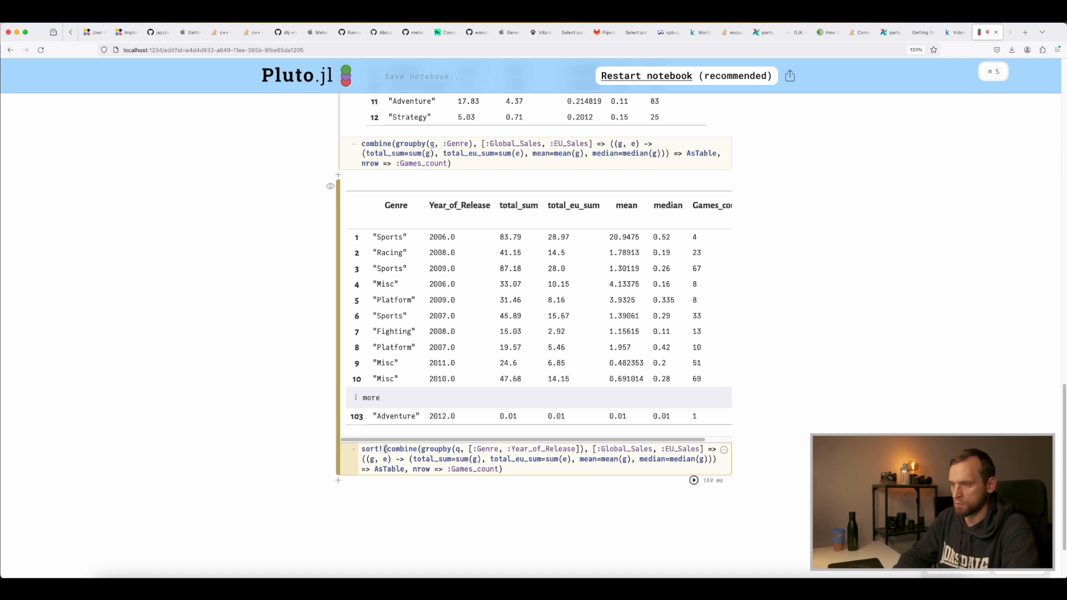
left_click(551, 471)
type(", :Year_of_Release)")
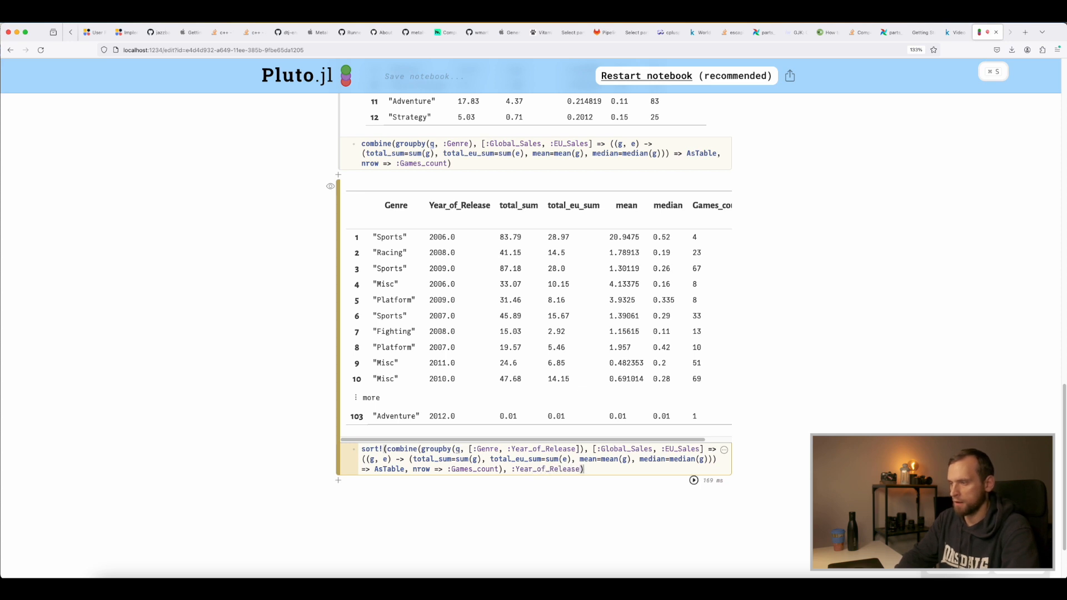
left_click(693, 479)
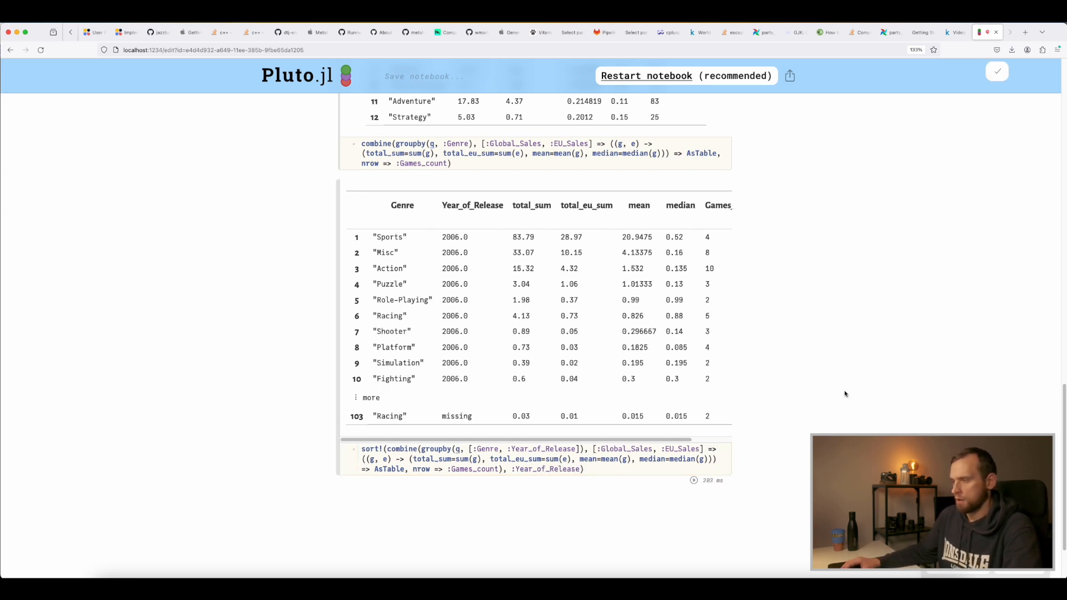
Add a new line with the assignment "grouped =" above the sort! expression in the genre-and-year cell.
scroll(851, 368, "down", 3)
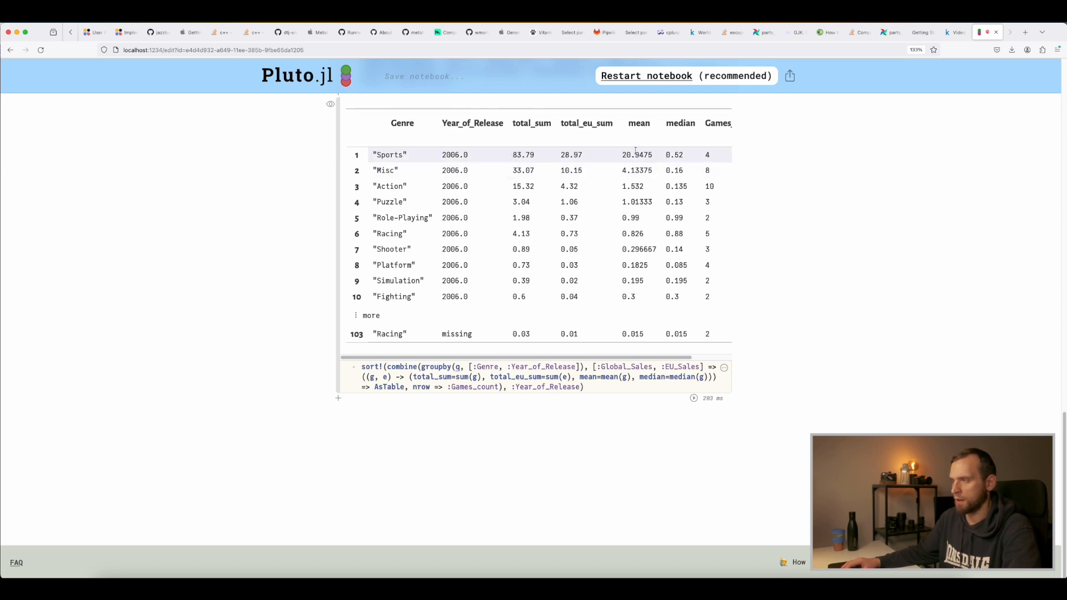
scroll(678, 128, "right", 3)
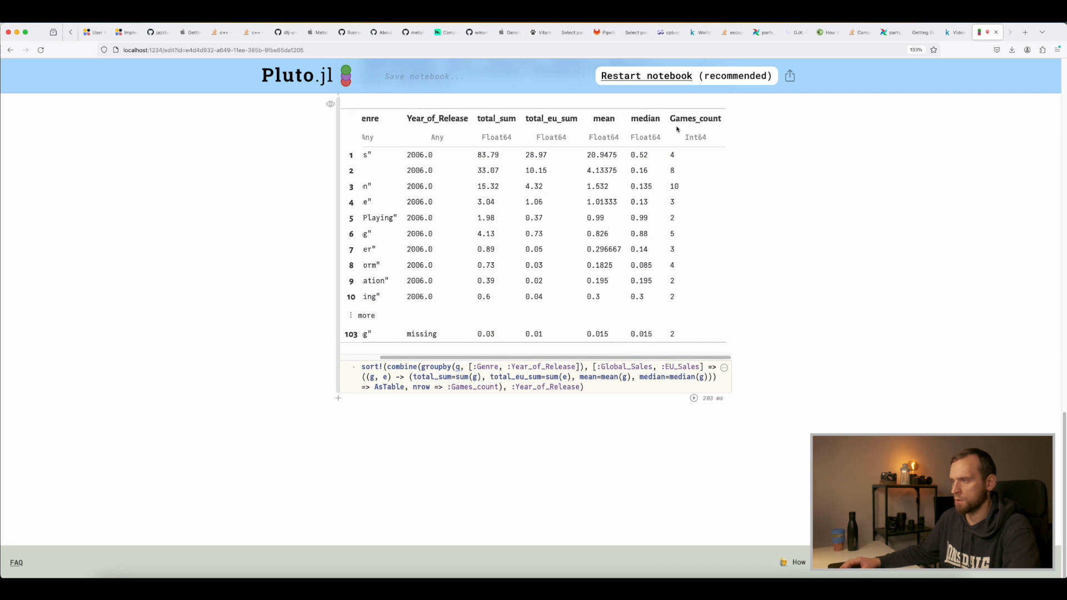
scroll(623, 354, "left", 2)
left_click(595, 385)
key("super+a")
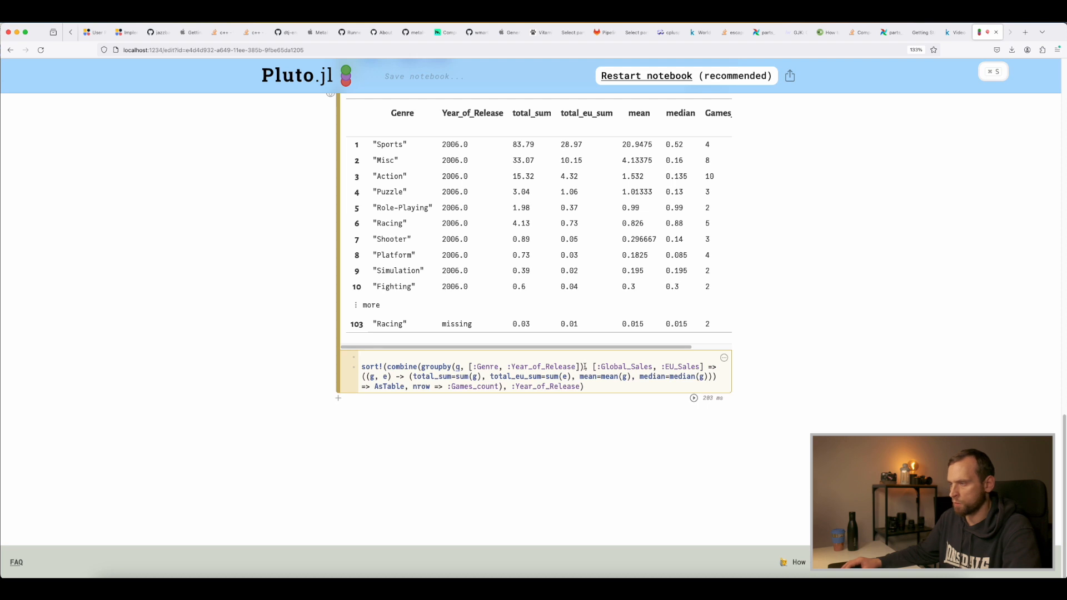
left_click_drag(585, 367, 423, 366)
left_click(392, 355)
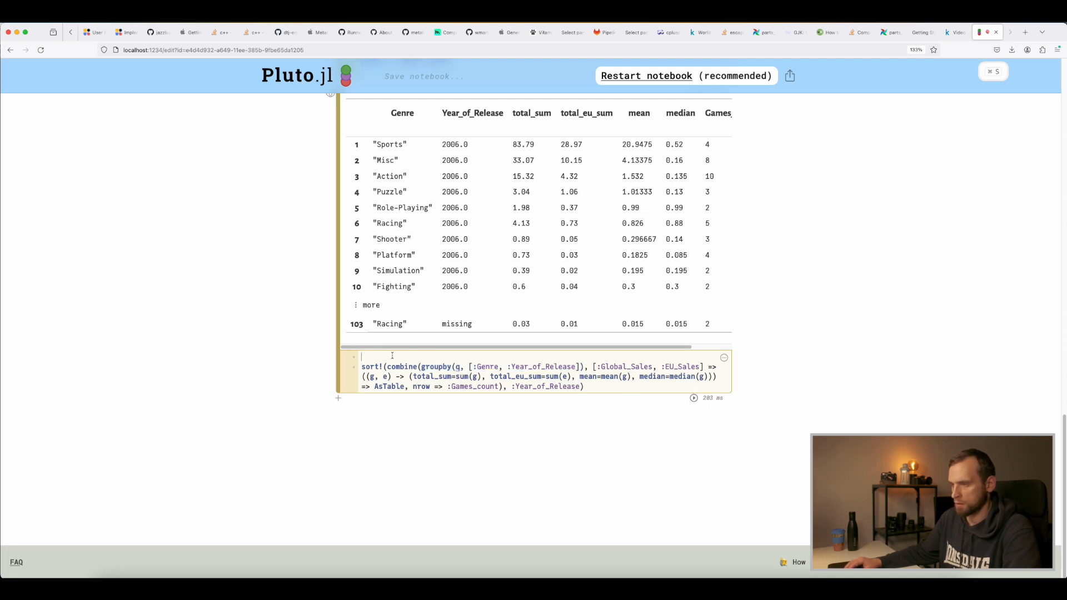
type("grouped")
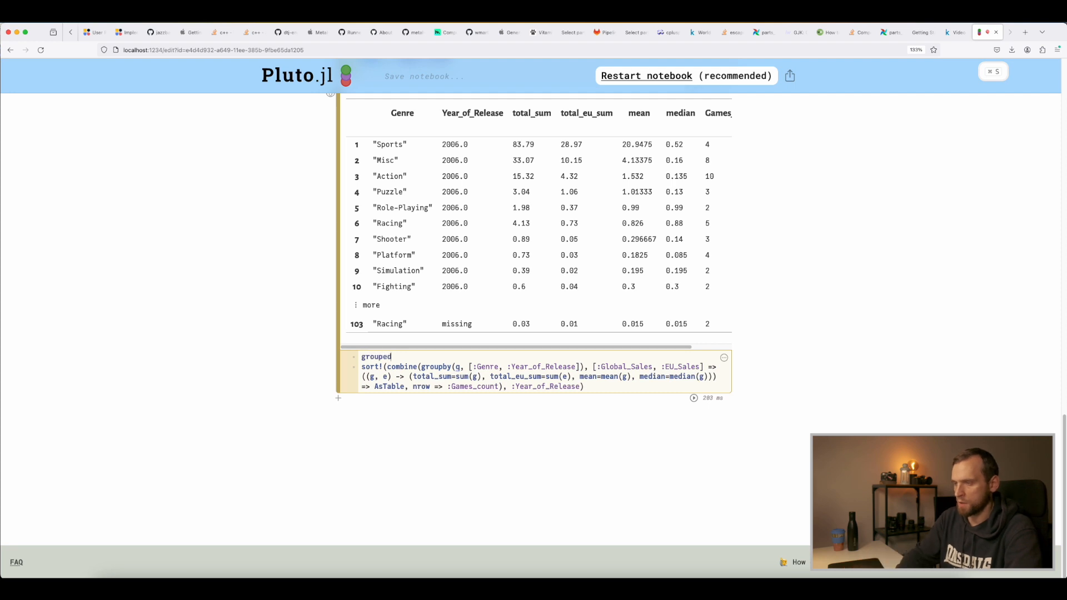
type(" =")
Move groupby(q, [:Genre, :Year_of_Release]) into the grouped assignment, pass grouped to combine in its place, and run the cell.
left_click_drag(585, 367, 424, 365)
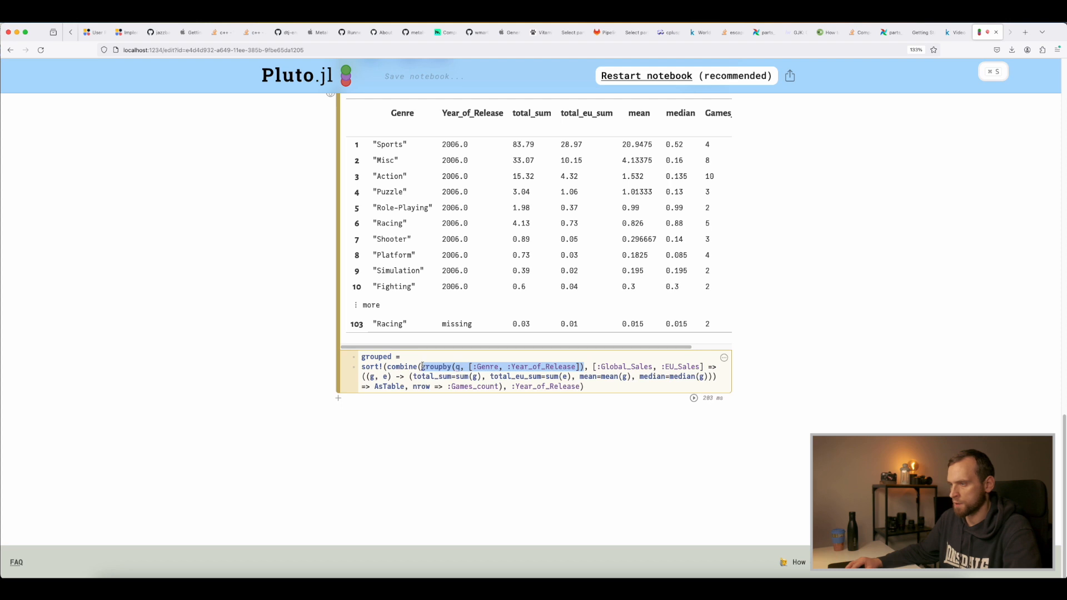
key("super+x")
key("Up")
key("super+v")
left_click(419, 367)
type("grouped")
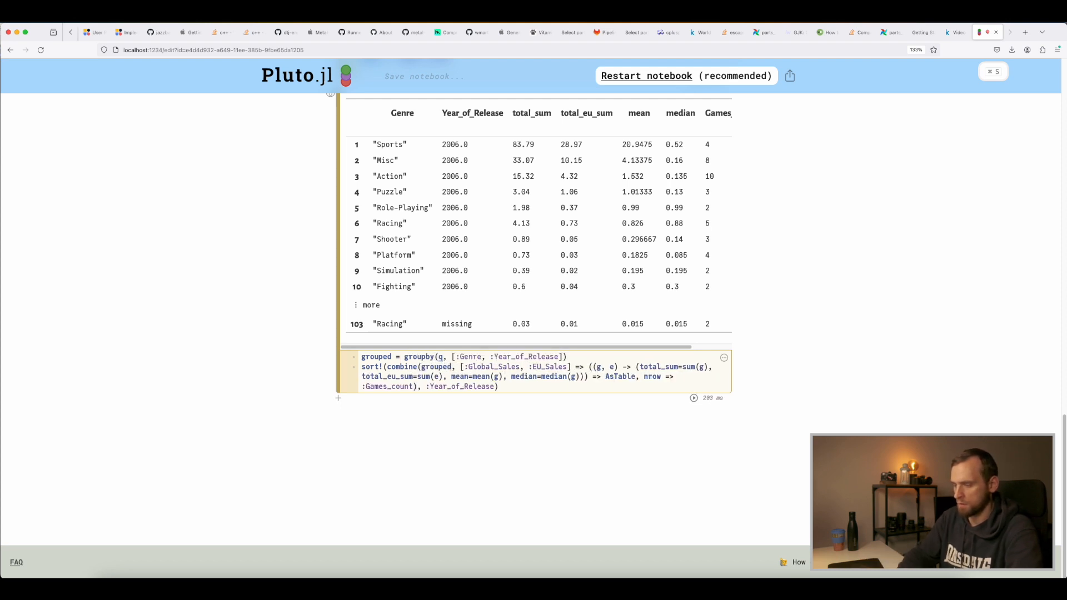
key("shift+Return")
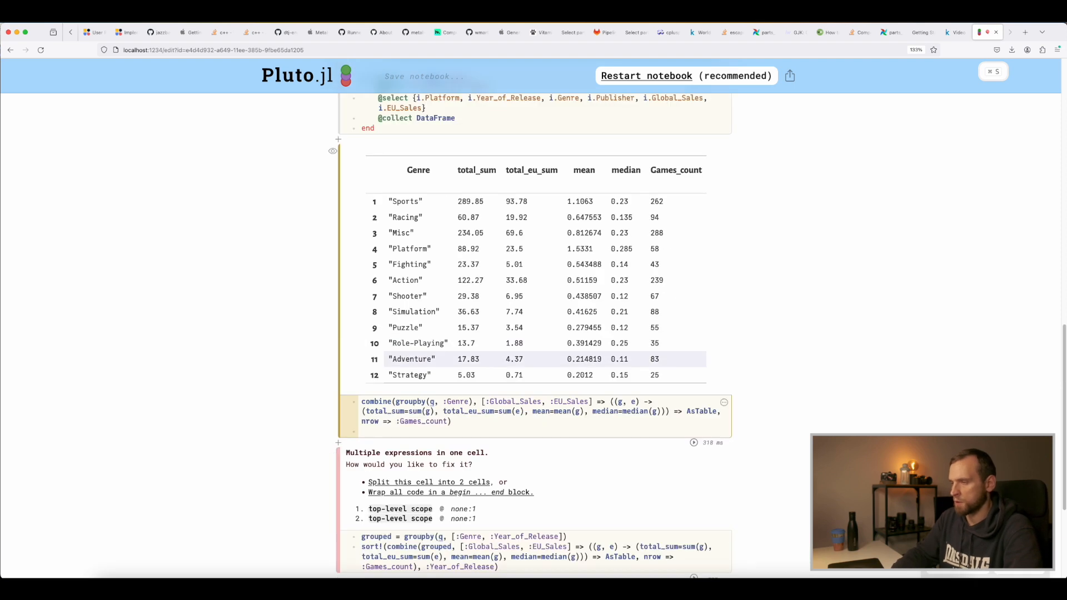
Delete the cell containing the combine expression grouped only by :Genre.
scroll(438, 317, "down", 5)
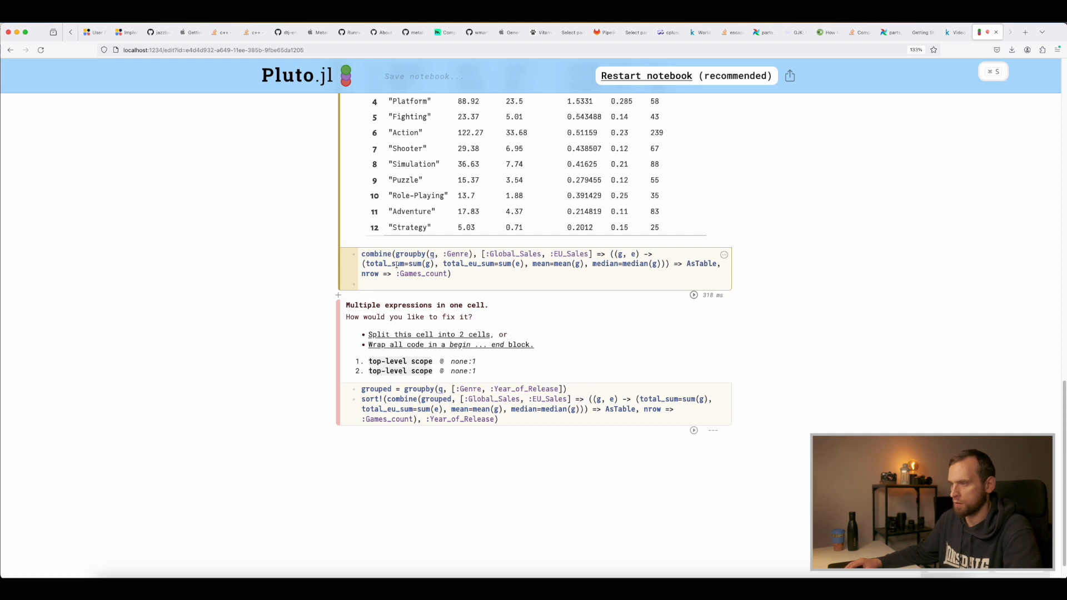
scroll(331, 272, "up", 12)
scroll(327, 259, "down", 9)
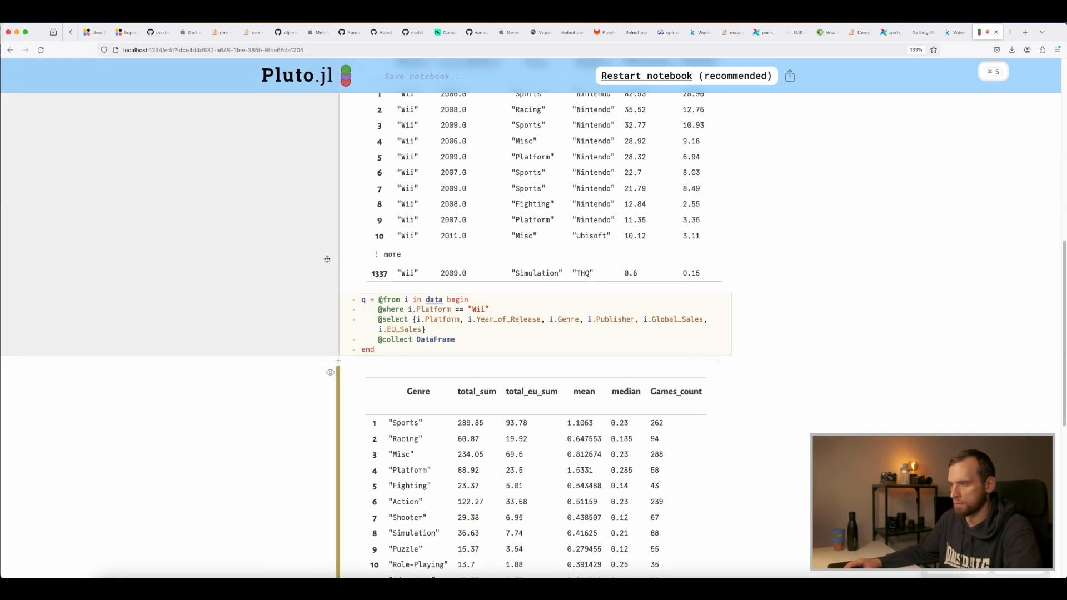
left_click(488, 373)
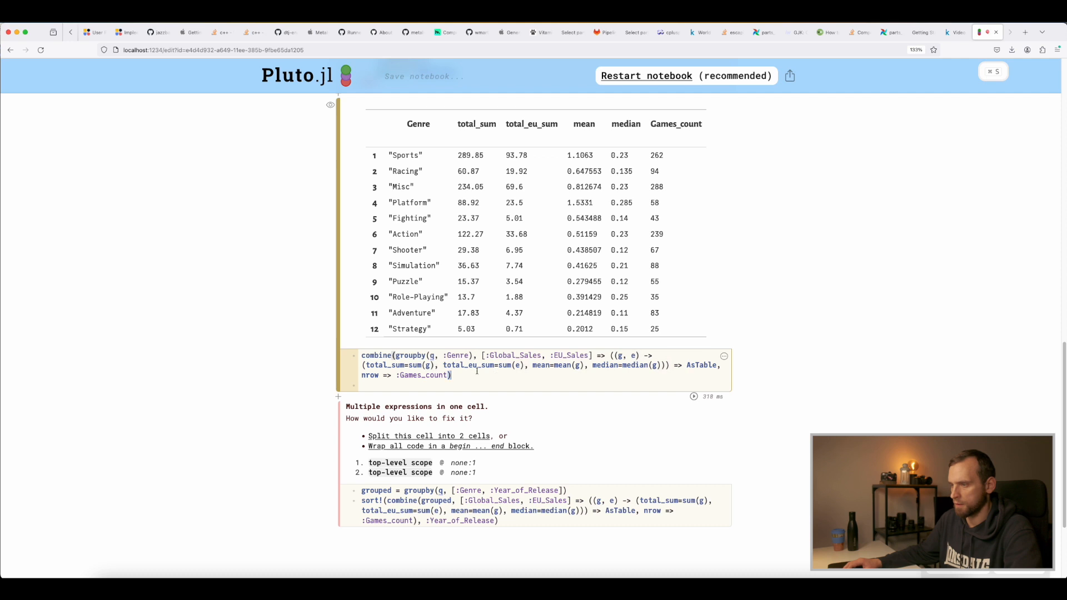
key("super+z")
key("super+z")
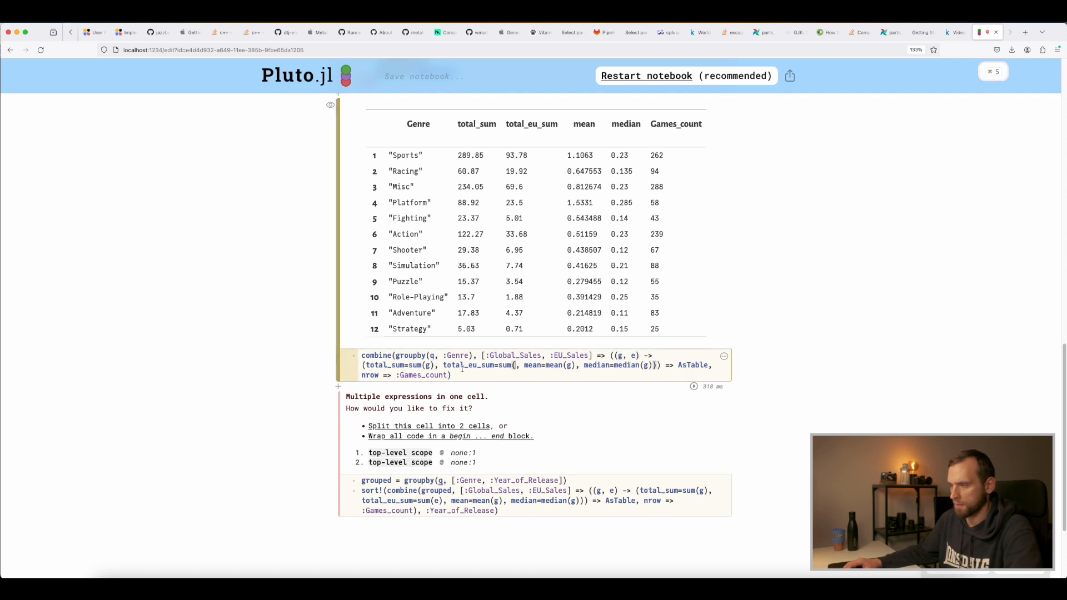
scroll(433, 420, "down", 3)
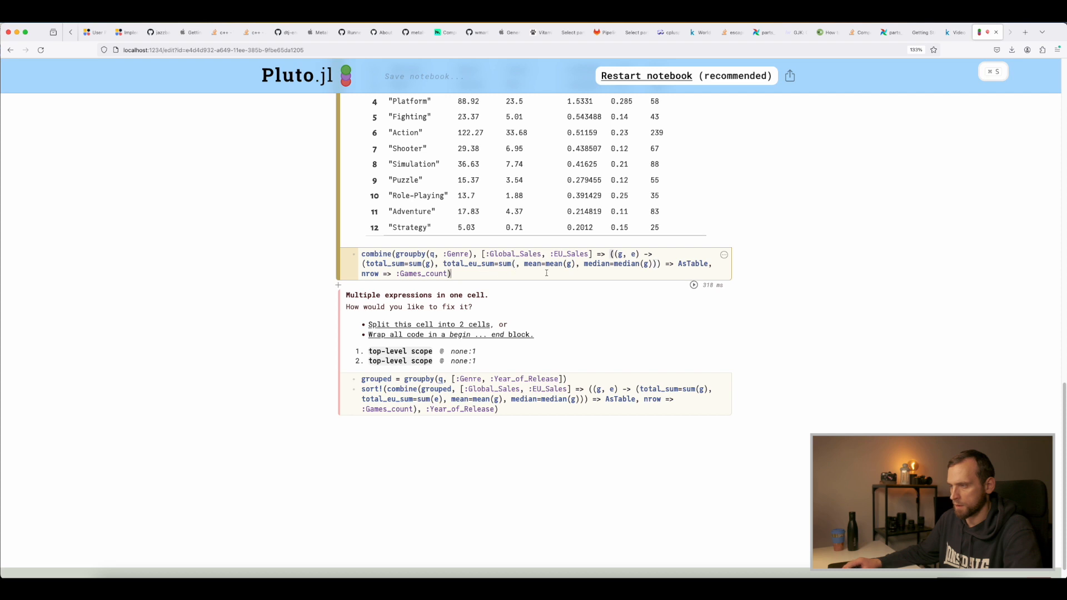
left_click(724, 254)
left_click(745, 258)
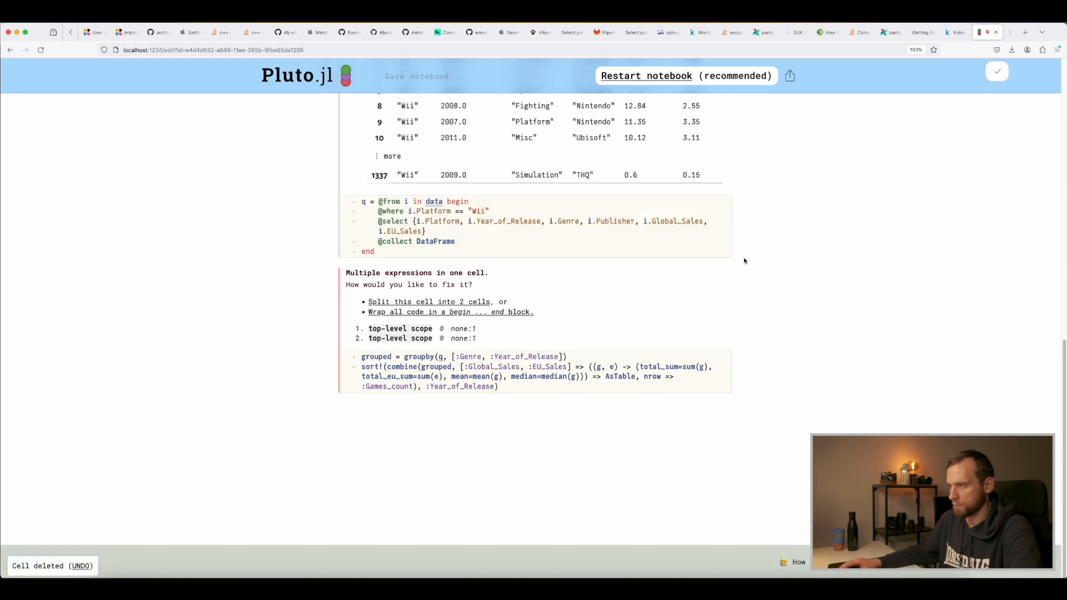
Wrap the grouped assignment and the sort! expression in a begin ... end block.
left_click(362, 359)
key("Return")
key("Up")
type("begin")
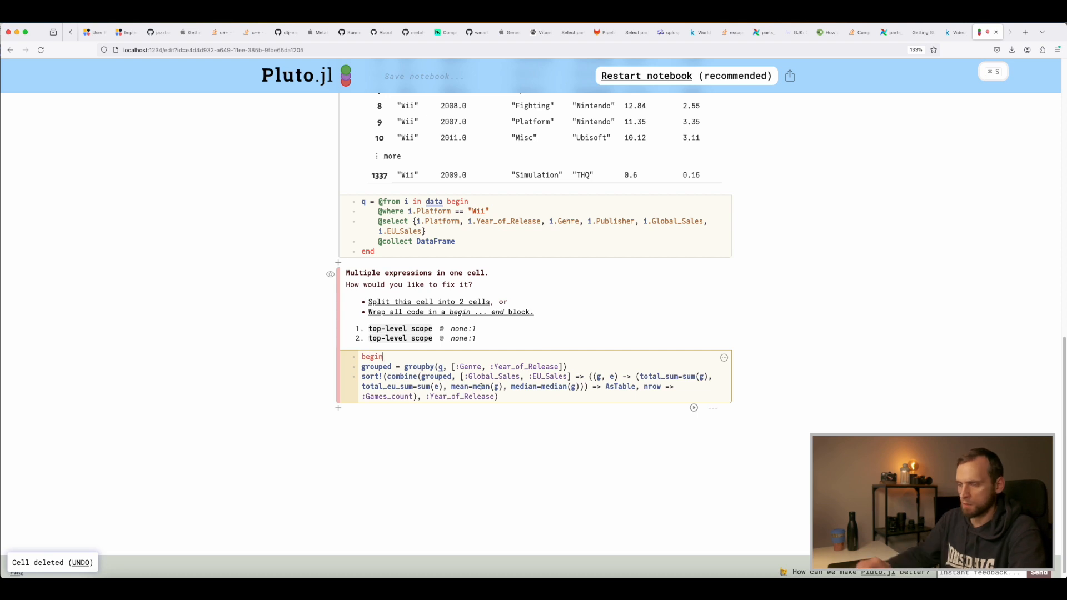
key("super+Down")
key("Return")
type("end")
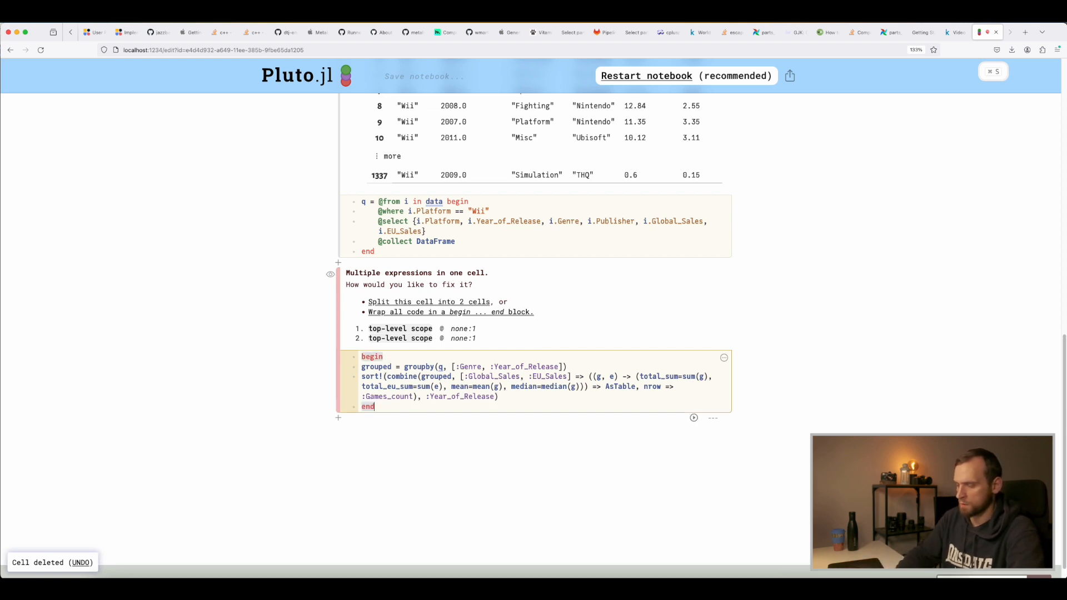
Insert a blank line between the grouped assignment and the sort! expression, and run the cell.
left_click(575, 365)
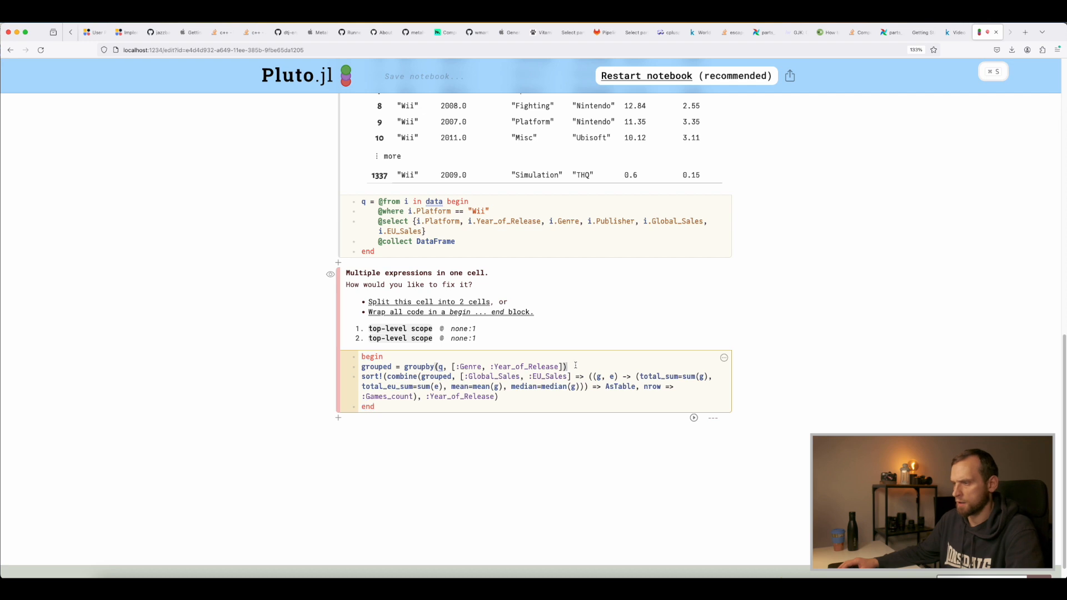
key("Return")
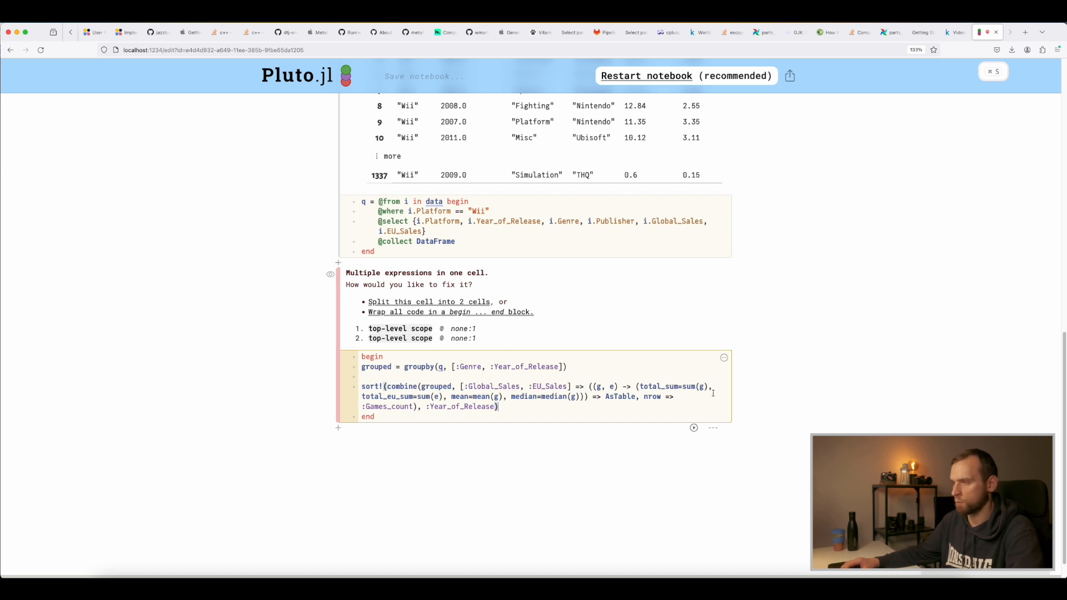
left_click(693, 429)
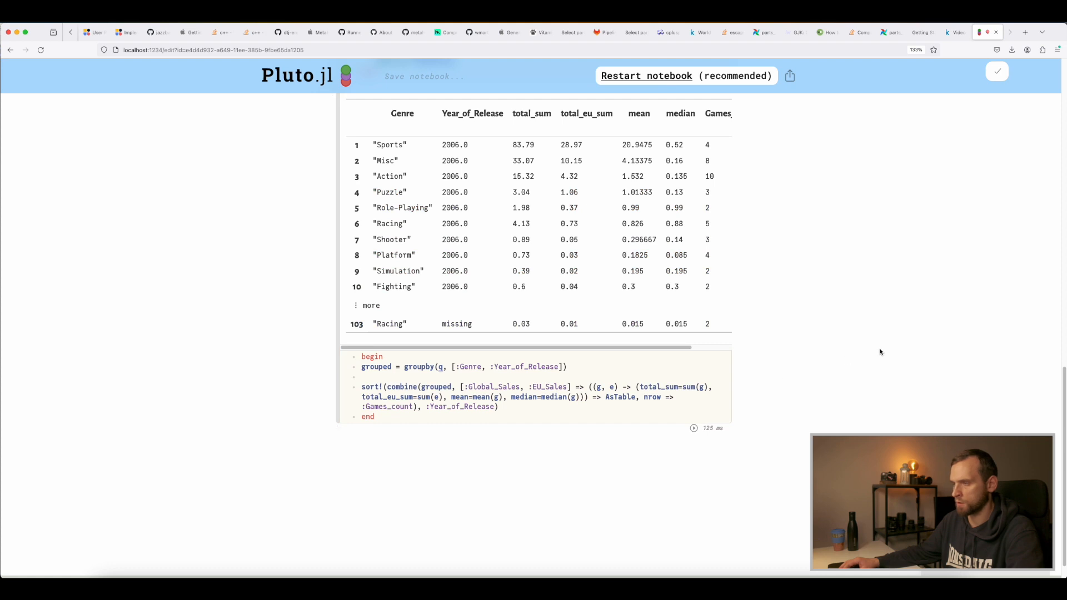
Start an assignment to a variable named grouping_fn on the blank line below the grouped assignment.
scroll(881, 356, "up", 2)
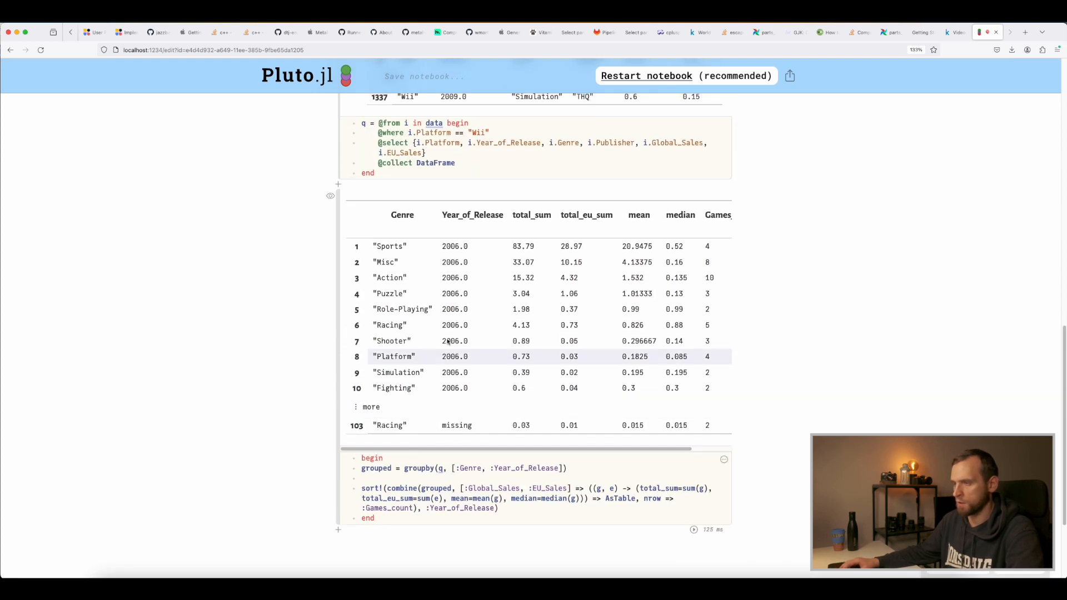
scroll(469, 425, "down", 2)
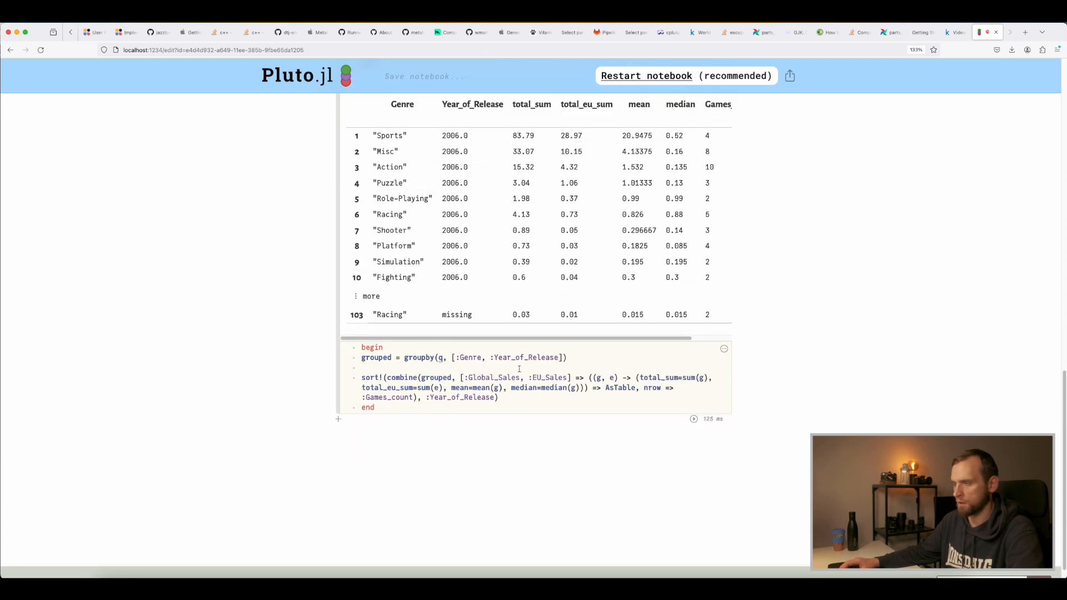
left_click(593, 357)
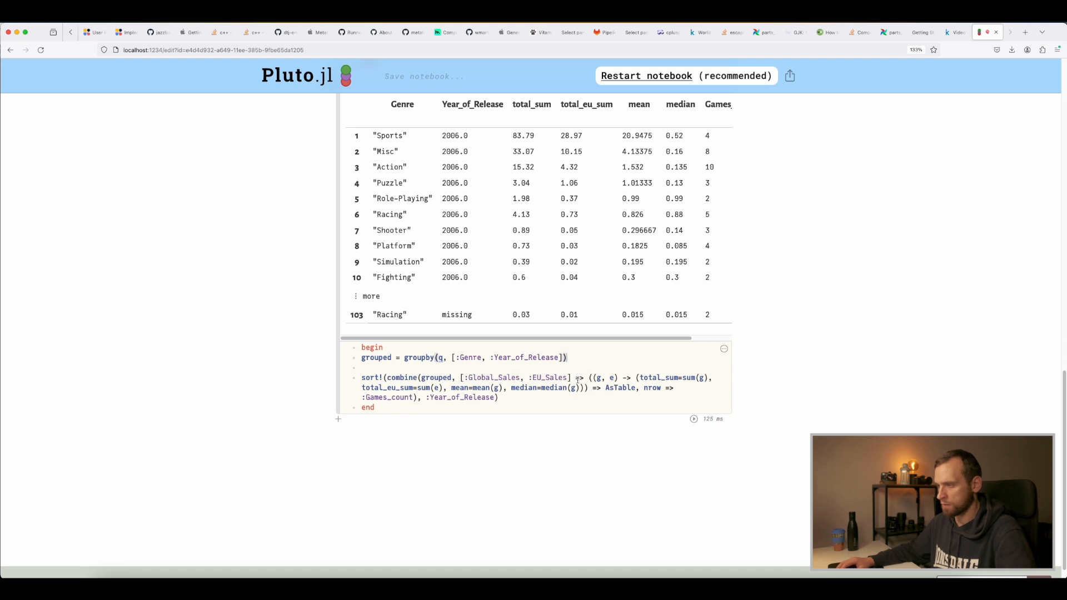
left_click(636, 388)
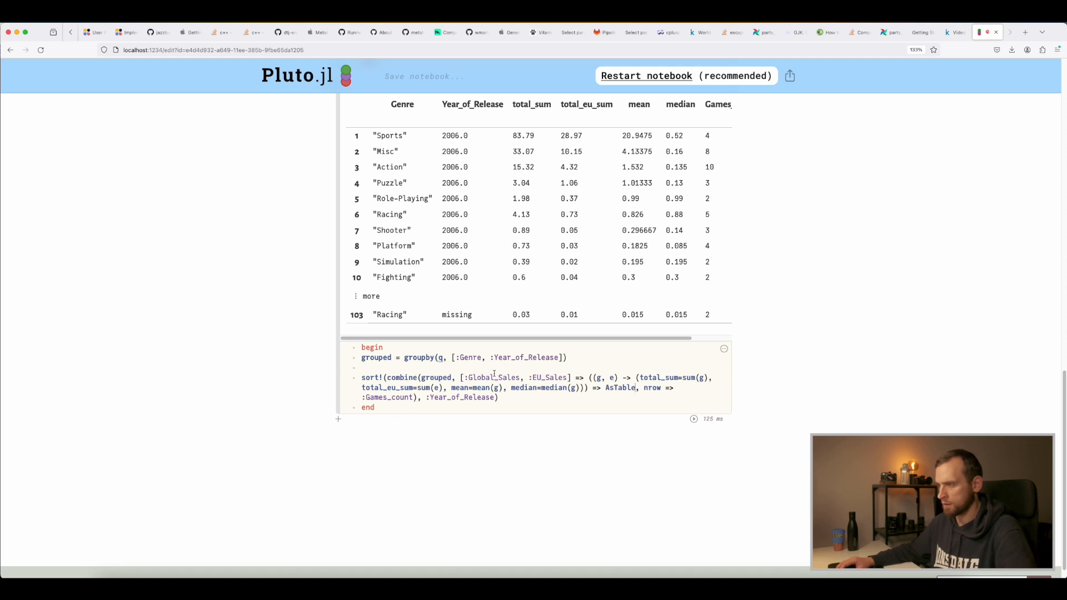
left_click(426, 368)
type("gr")
key("super+s")
type("ouping_fn =")
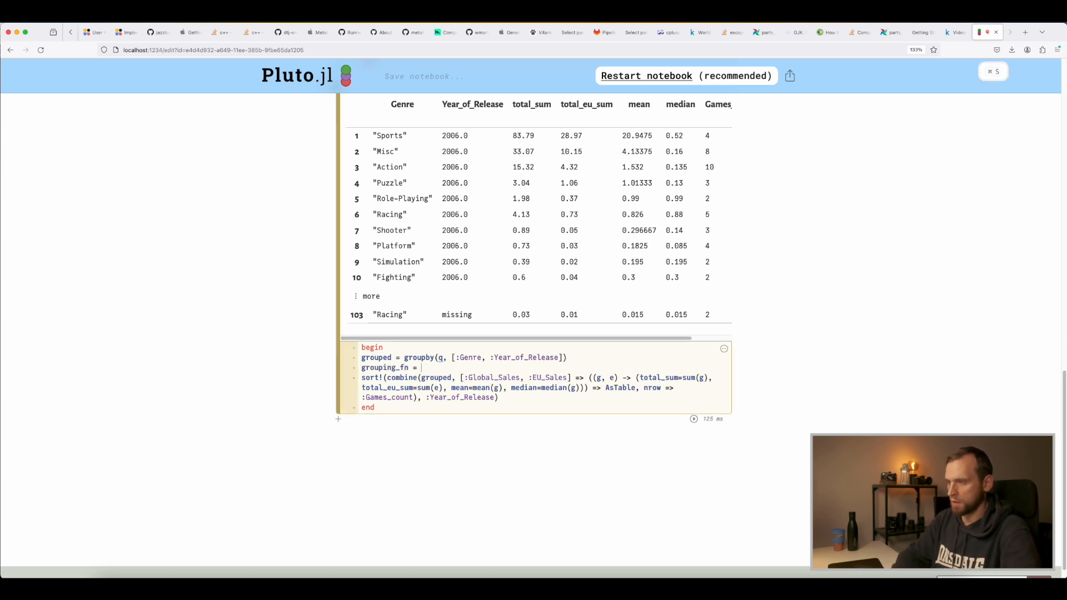
Move the (g, e) -> (...) => AsTable code out of combine into the grouping_fn assignment, keeping its opening parenthesis.
left_click(591, 378)
left_click_drag(591, 378, 542, 367)
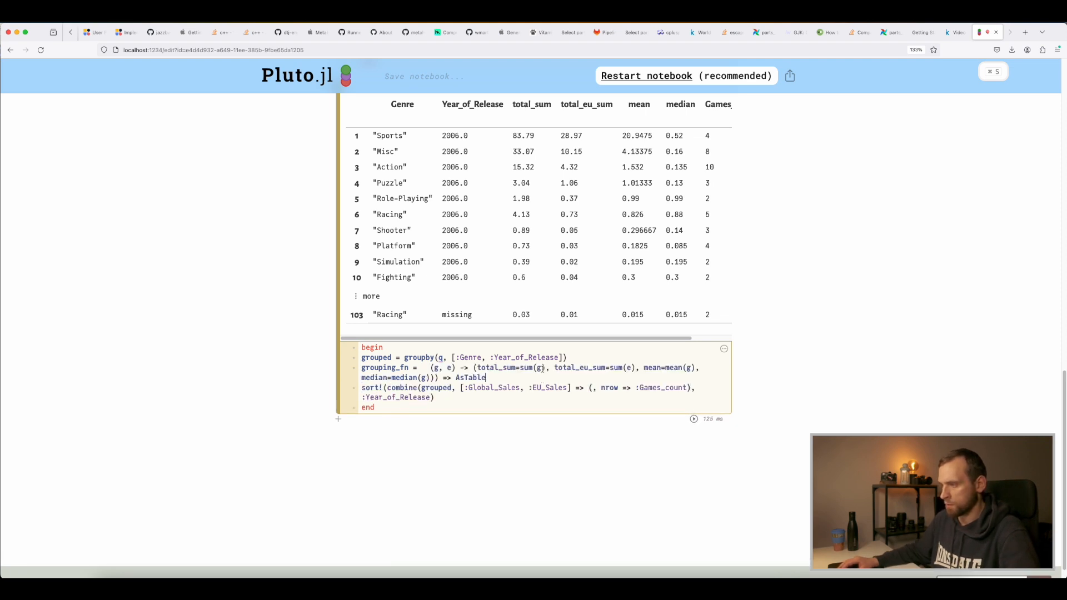
key("BackSpace")
key("BackSpace")
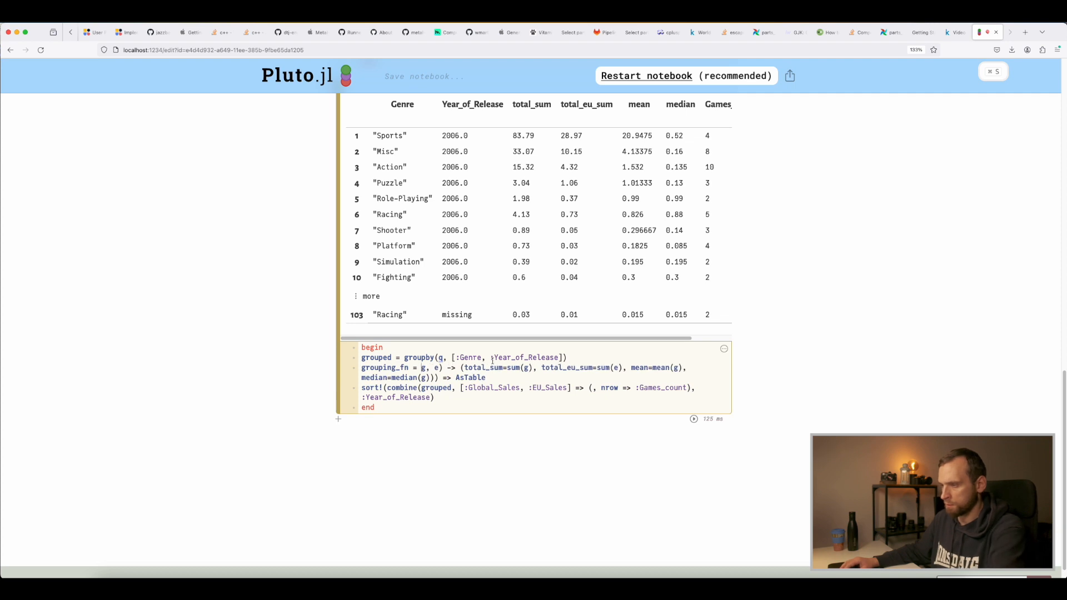
type("(")
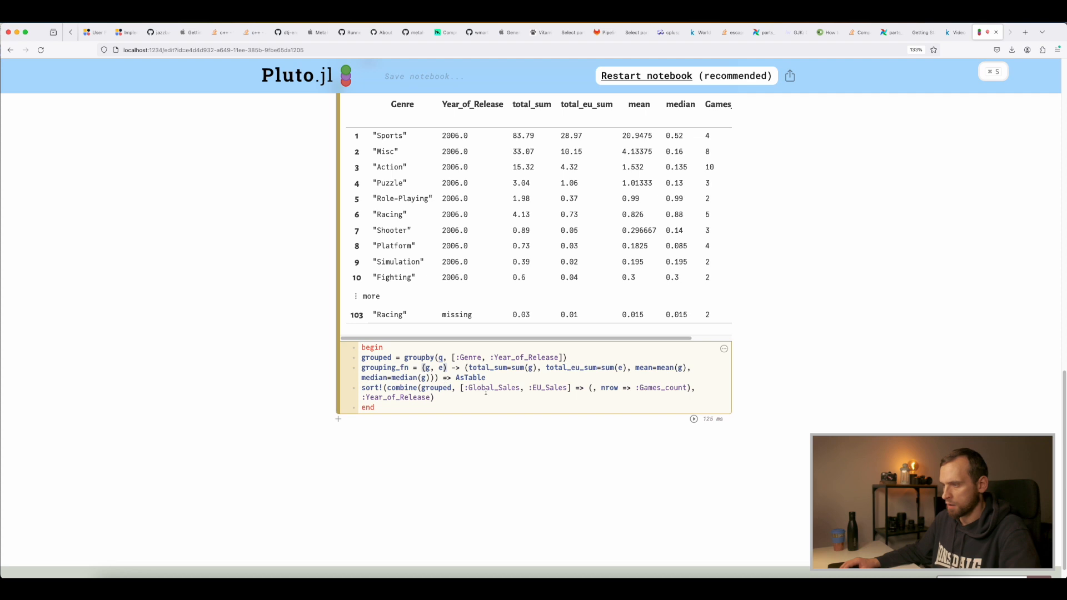
Replace the leftover parenthesis after [:Global_Sales, :EU_Sales] => in combine with grouping_fn.
left_click(585, 387)
double_click(390, 367)
key("super+c")
left_click(588, 387)
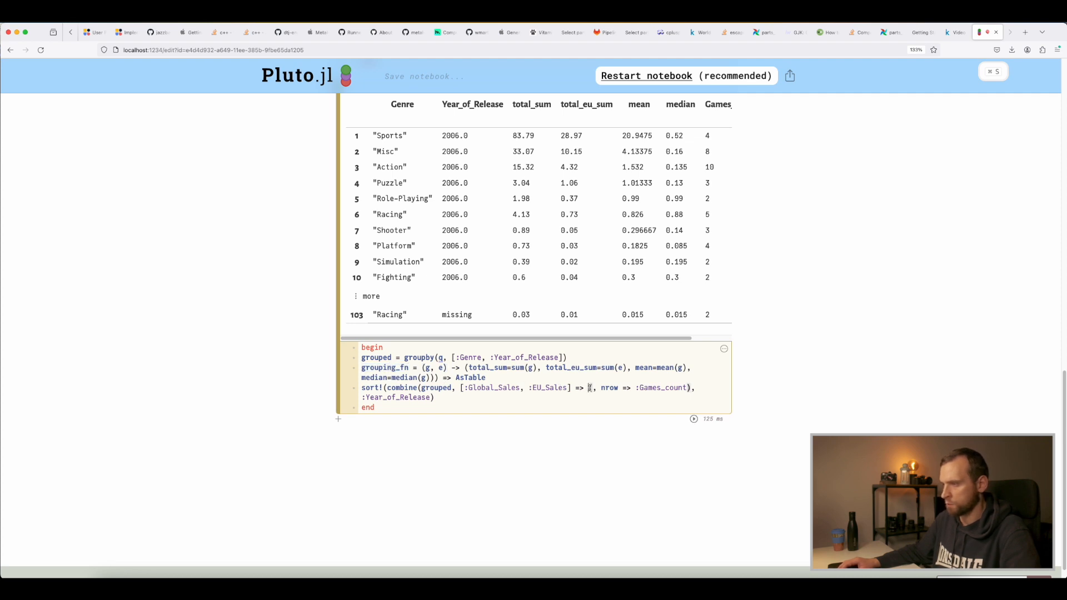
key("Delete")
key("super+v")
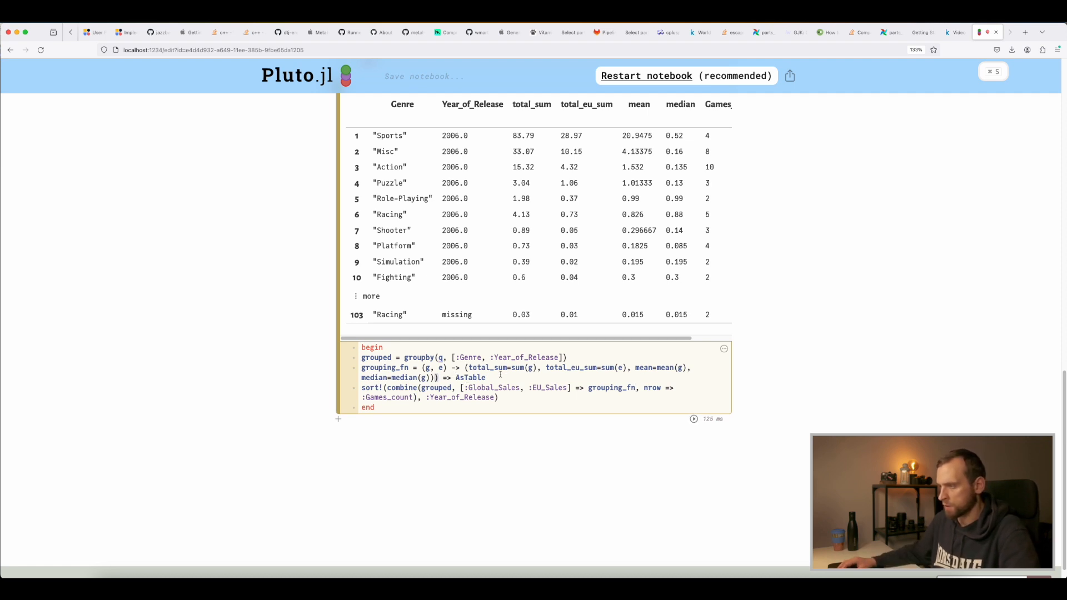
Remove the extra closing parenthesis after median=median(g) in grouping_fn and run the cell.
key("BackSpace")
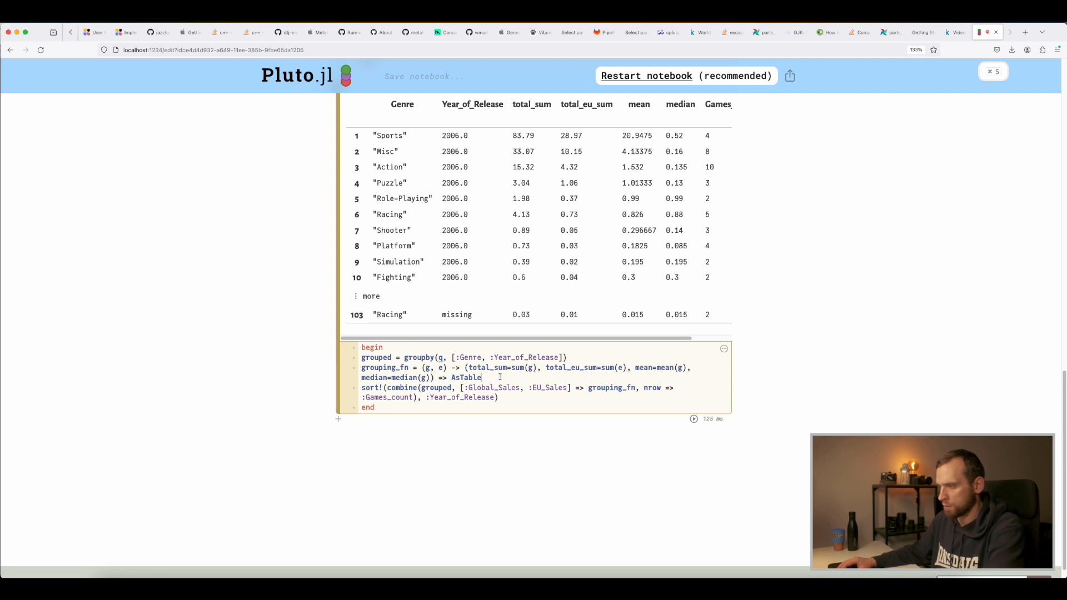
double_click(614, 388)
left_click(600, 397)
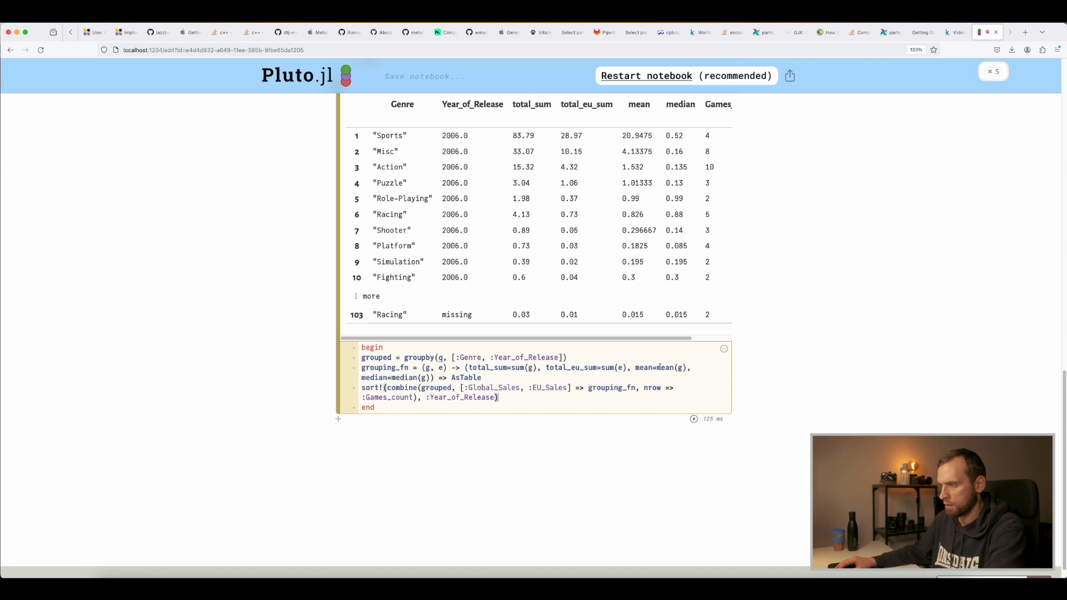
left_click(693, 419)
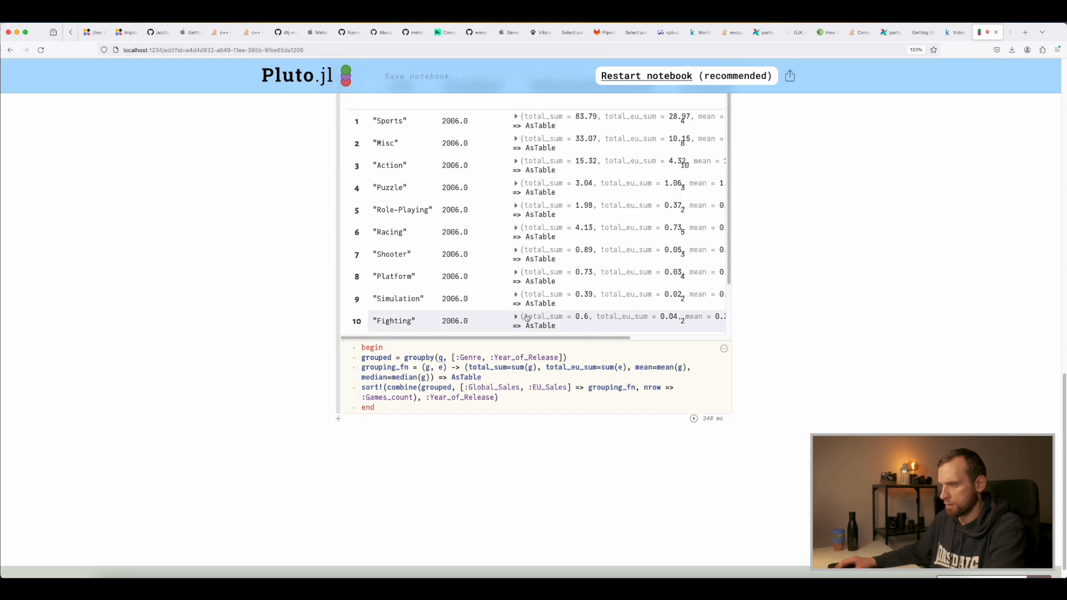
Remove "=> AsTable" from the end of the grouping_fn definition.
scroll(564, 320, "up", 3)
scroll(566, 298, "down", 2)
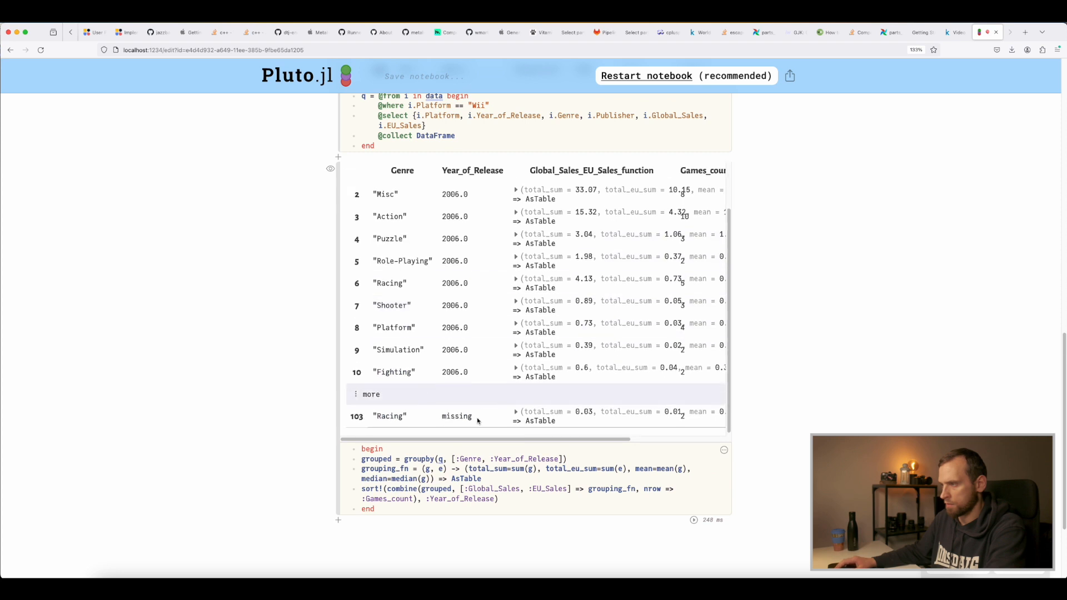
scroll(564, 261, "up", 2)
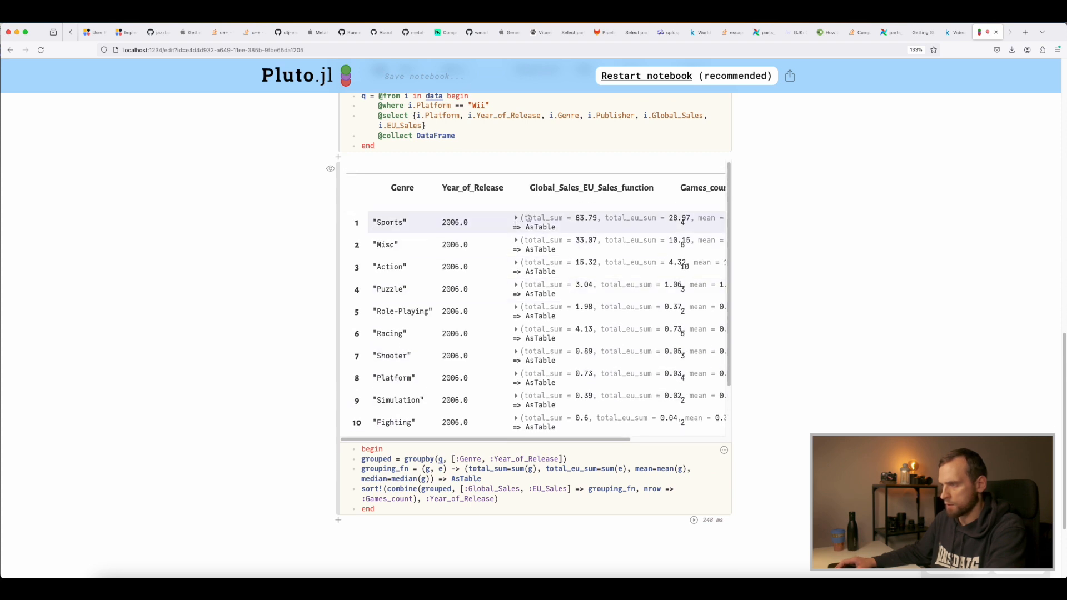
left_click_drag(481, 477, 433, 478)
key("BackSpace")
key("super+s")
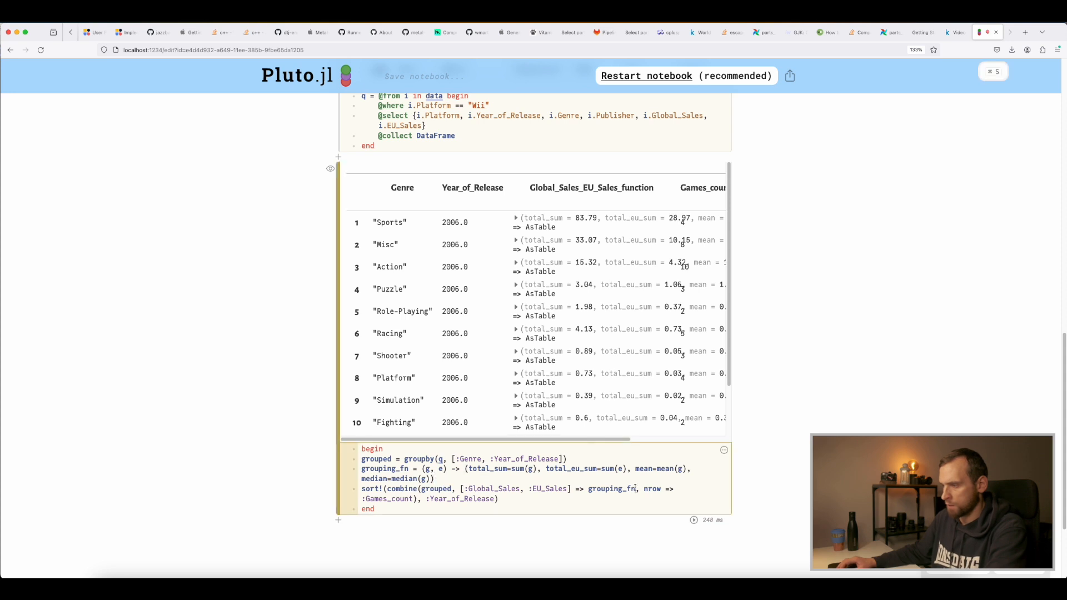
Add "=> AsTable" after grouping_fn in the combine call and run the cell.
type("=> As")
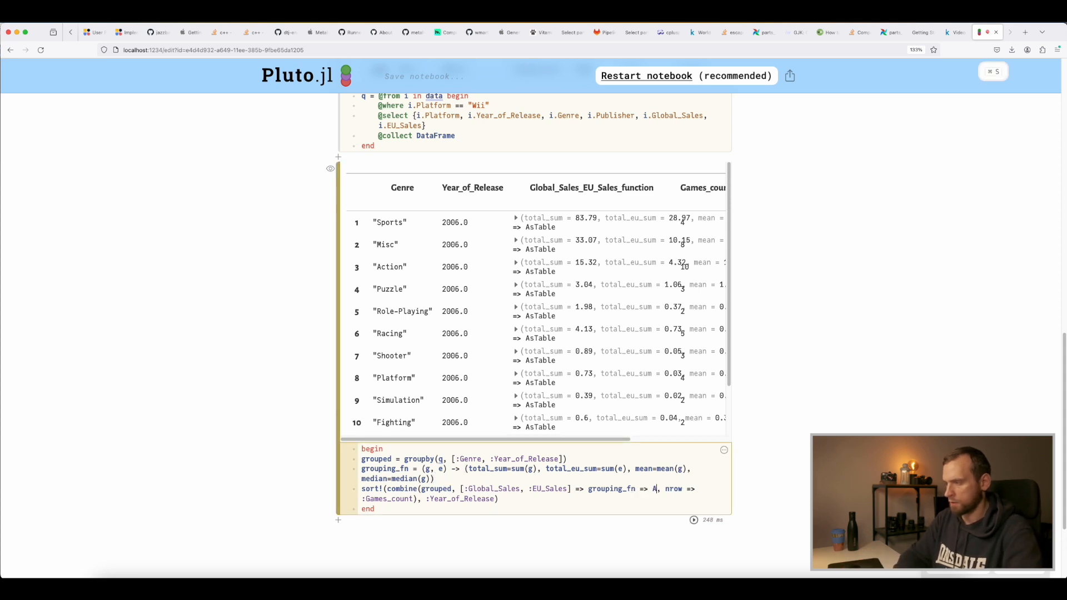
type("Table")
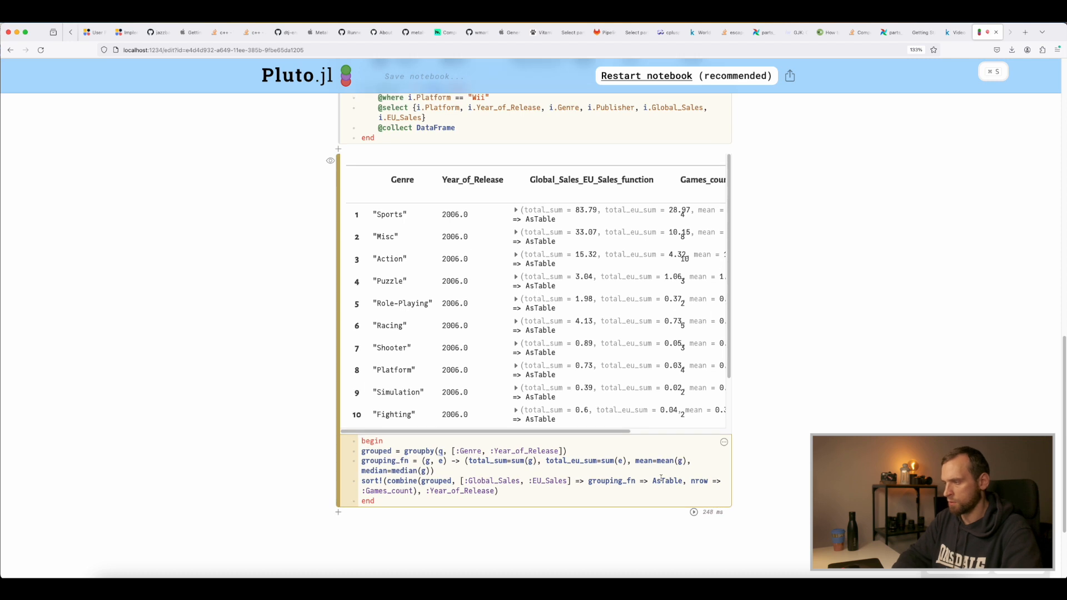
scroll(780, 451, "down", 3)
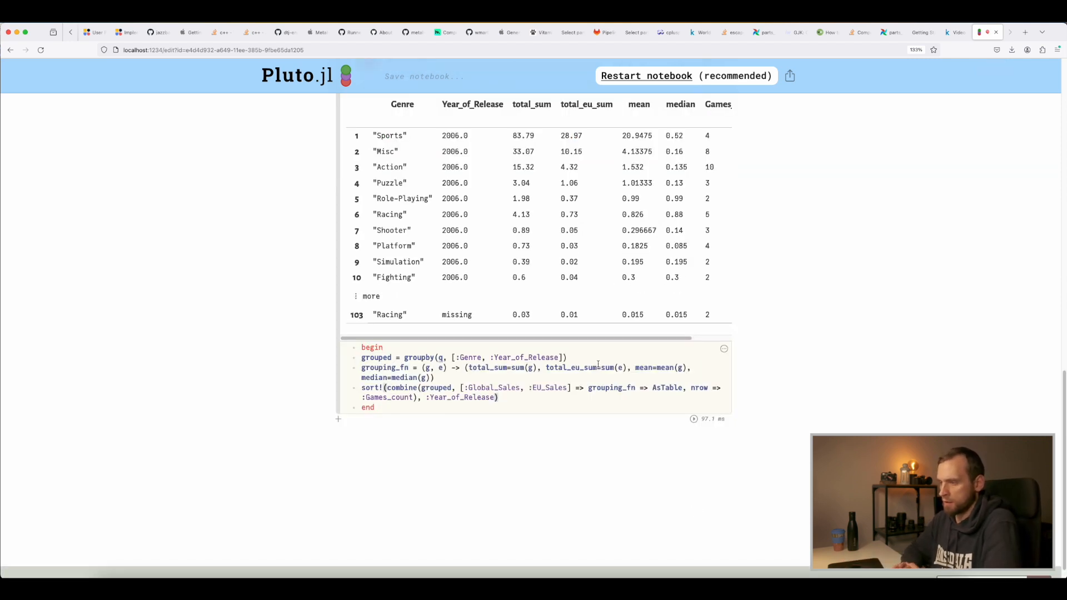
Add a blank line and a result assignment below grouping_fn, moving the combine(...) call out of sort! into it.
left_click(440, 377)
key("Return")
key("Return")
key("super+s")
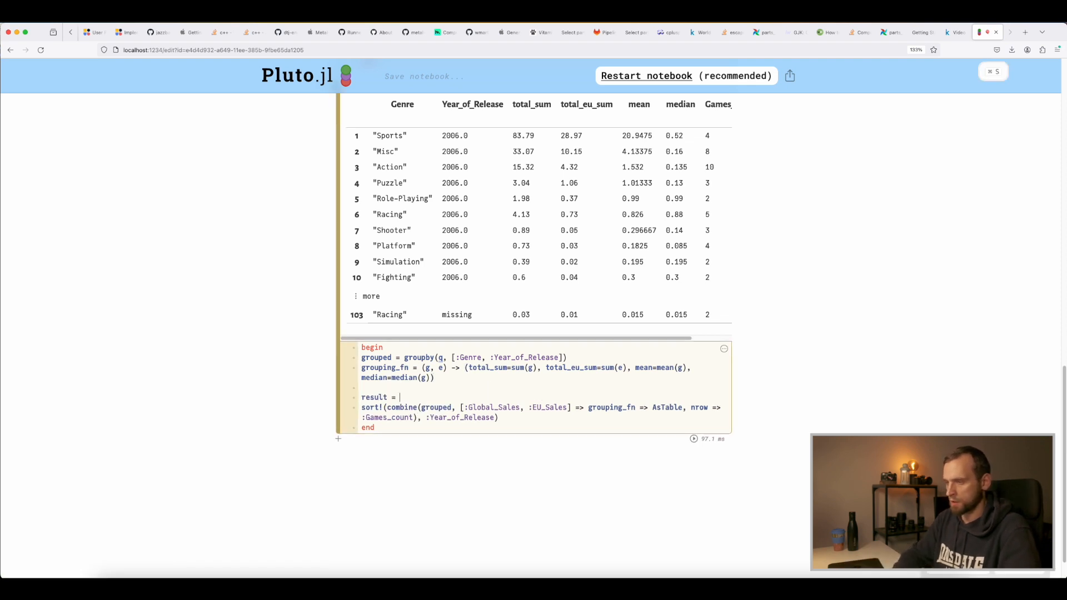
left_click_drag(416, 418, 388, 408)
key("super+c")
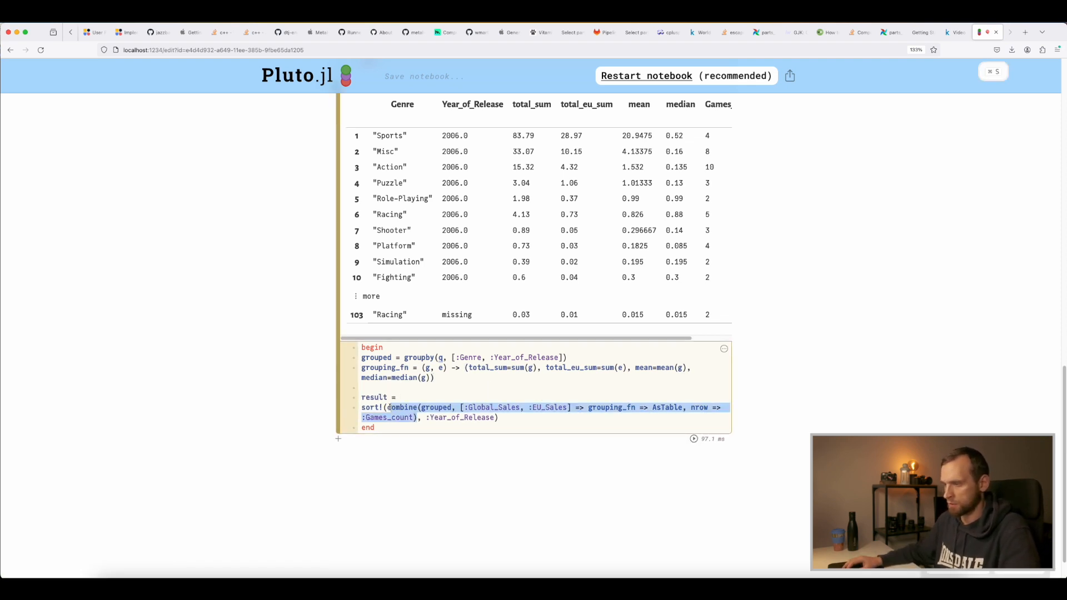
key("BackSpace")
key("super+v")
Pass the result variable to sort! as its first argument, before :Year_of_Release.
double_click(375, 397)
key("super+c")
left_click(387, 417)
key("super+v")
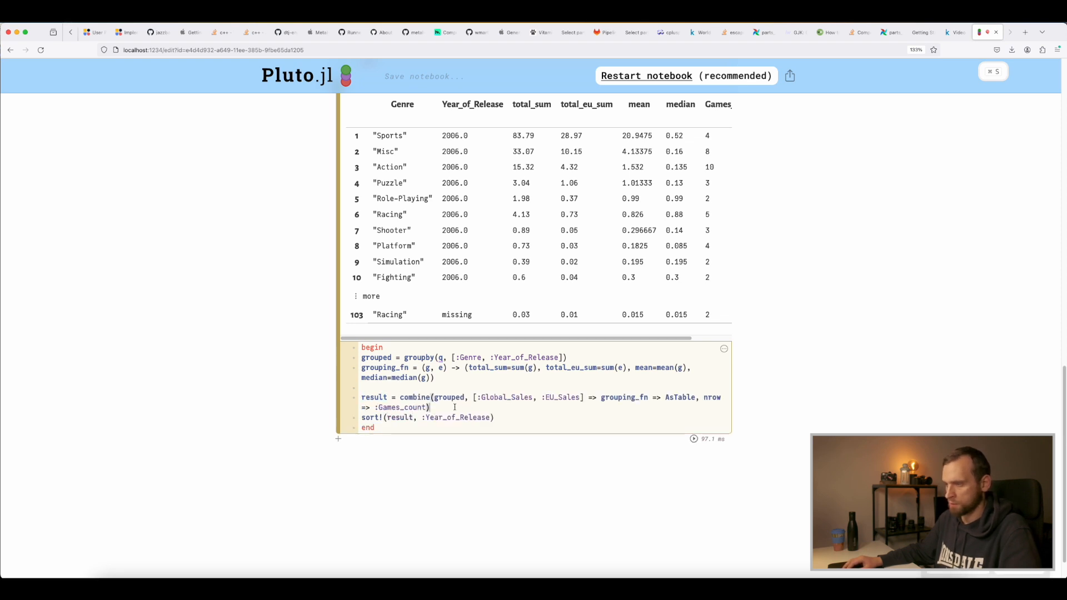
Insert blank lines before the sort! line and before the grouping_fn definition, and run the cell.
key("Return")
scroll(471, 412, "down", 1)
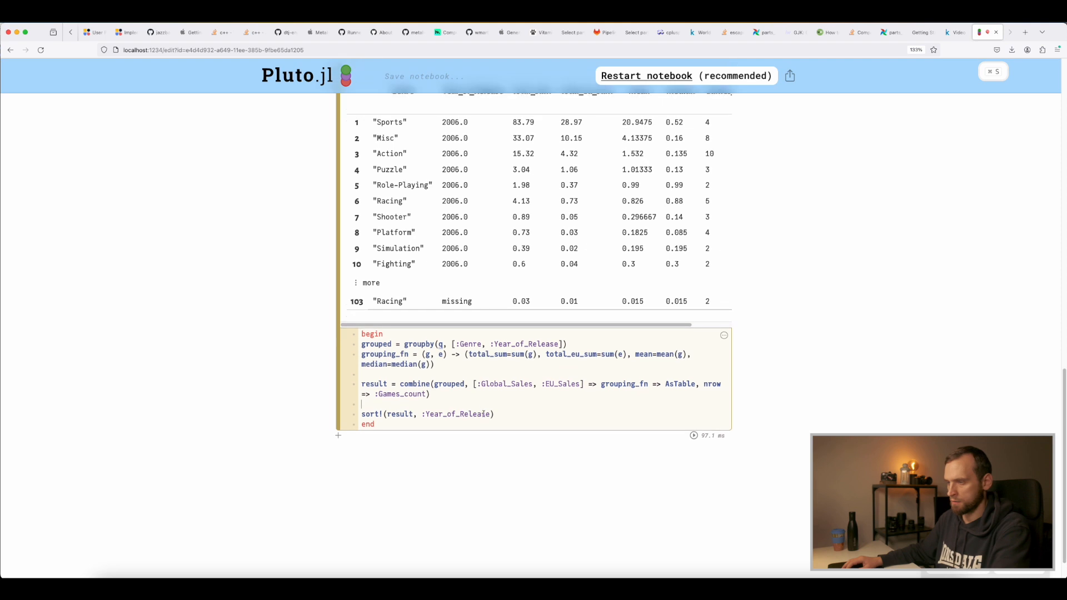
left_click(694, 431)
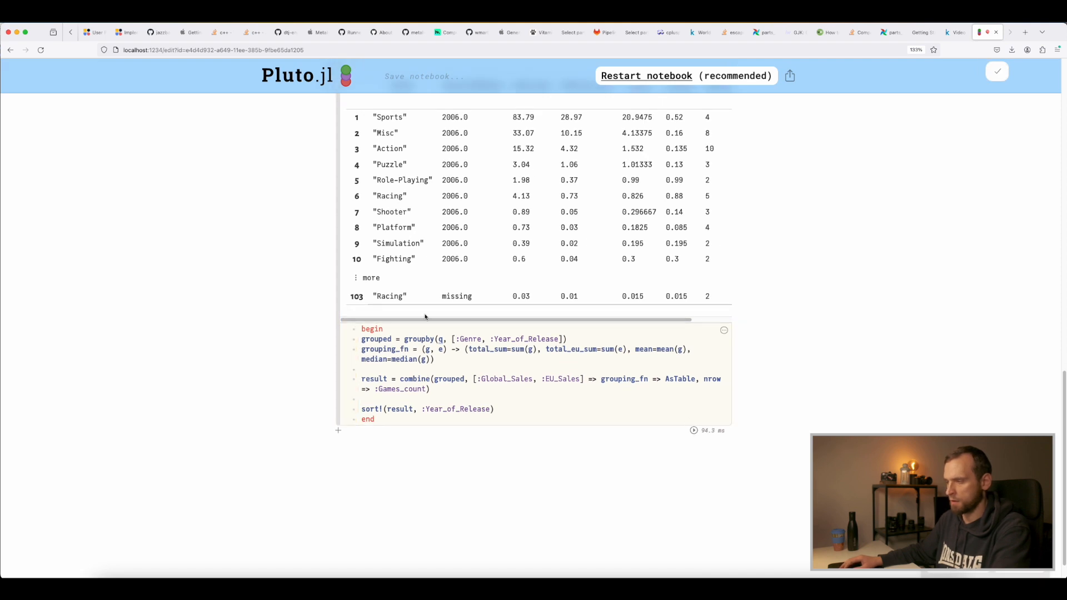
scroll(431, 375, "up", 1)
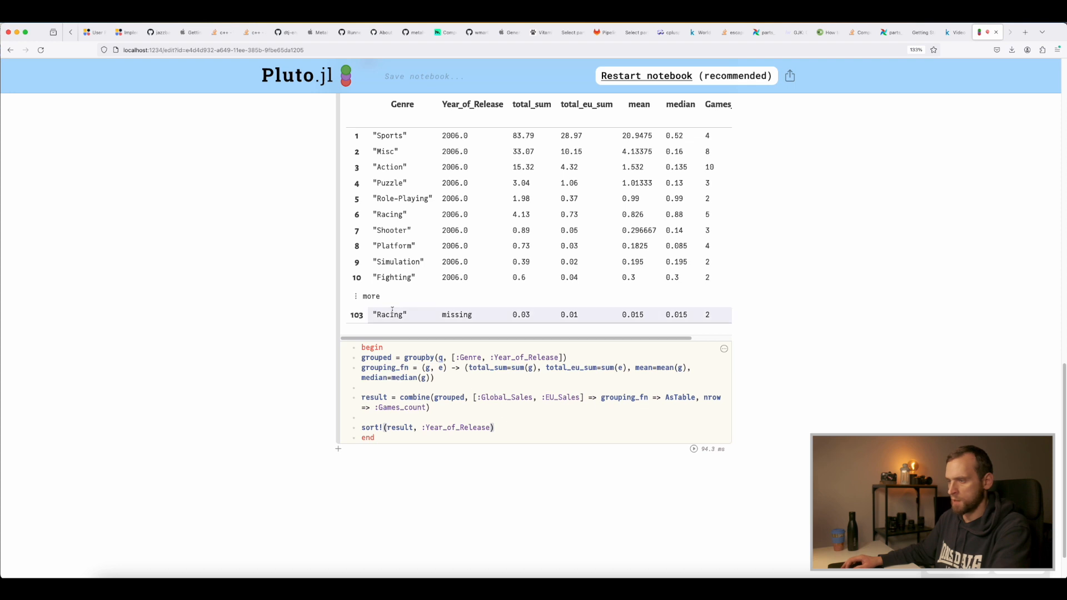
left_click(566, 358)
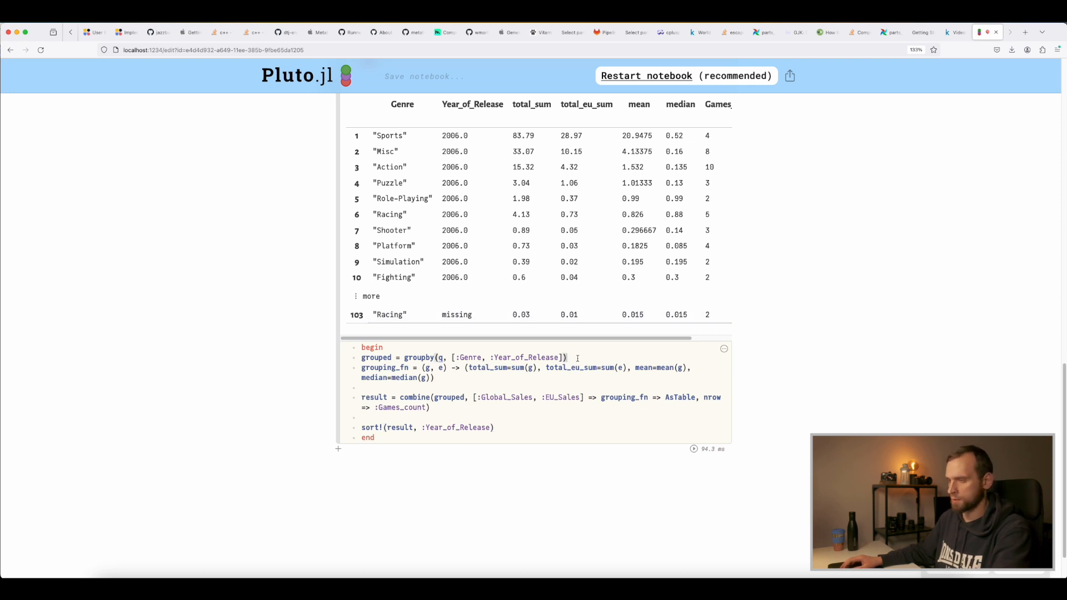
key("Return")
key("super+s")
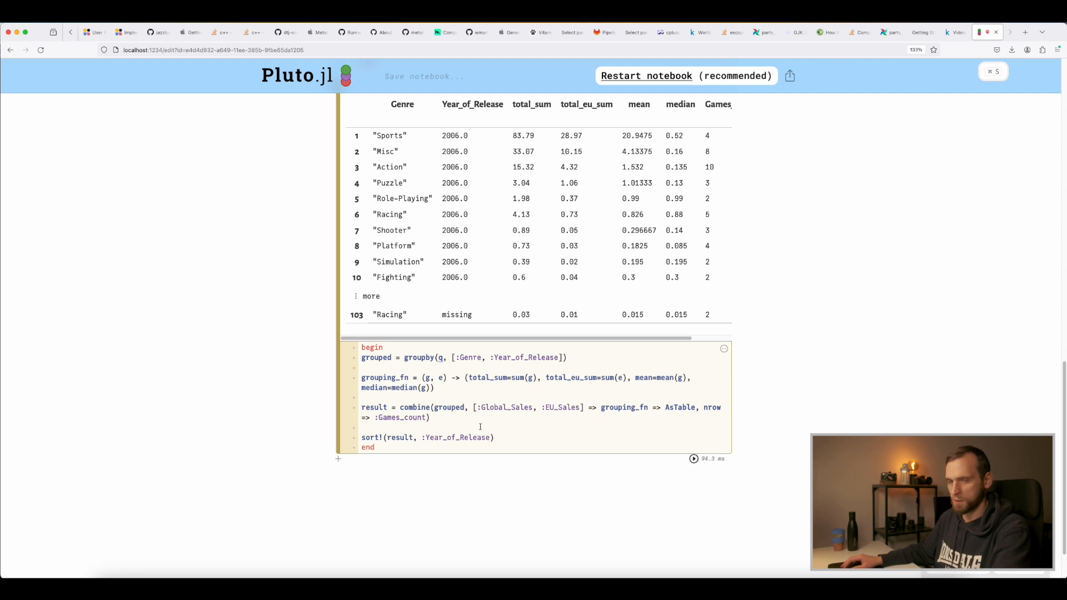
Change the i.Platform filter in the q query from "Wii" to "PS4" and run the cell.
scroll(939, 301, "up", 3)
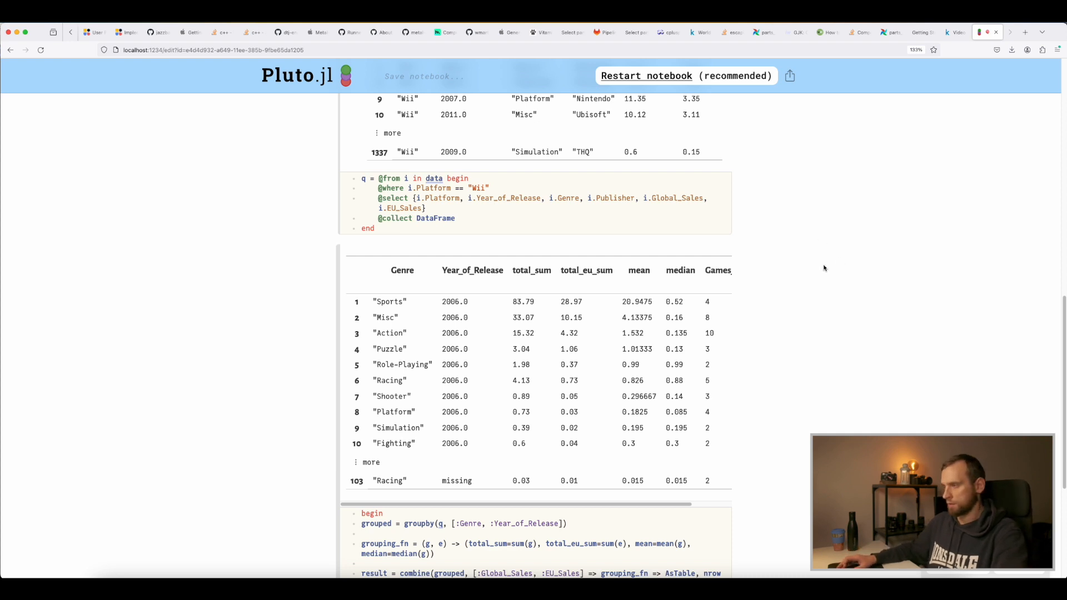
scroll(789, 267, "up", 10)
scroll(254, 255, "down", 2)
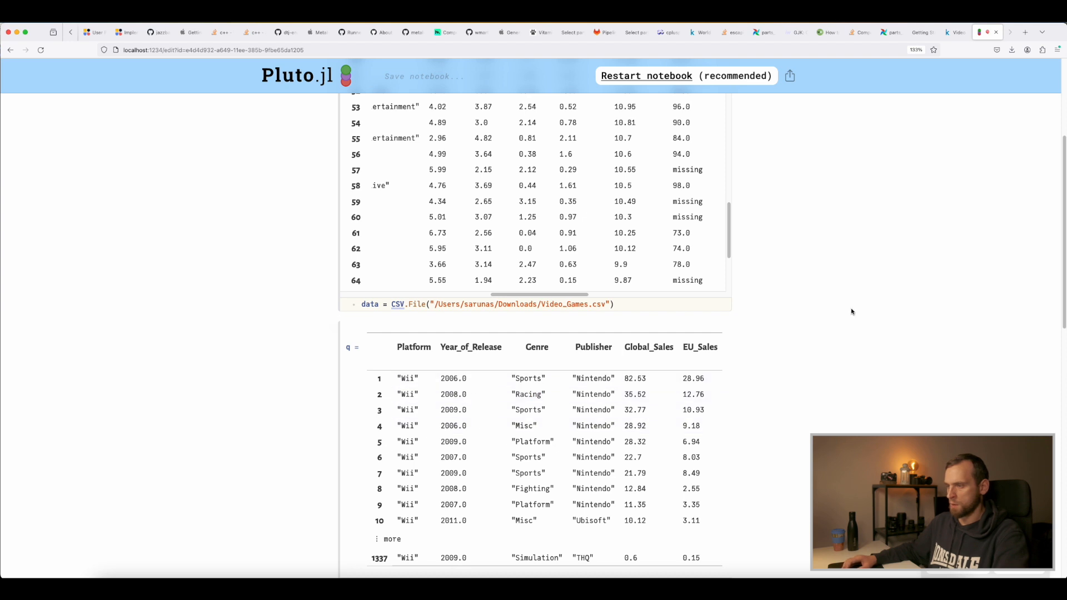
scroll(851, 311, "down", 4)
double_click(478, 428)
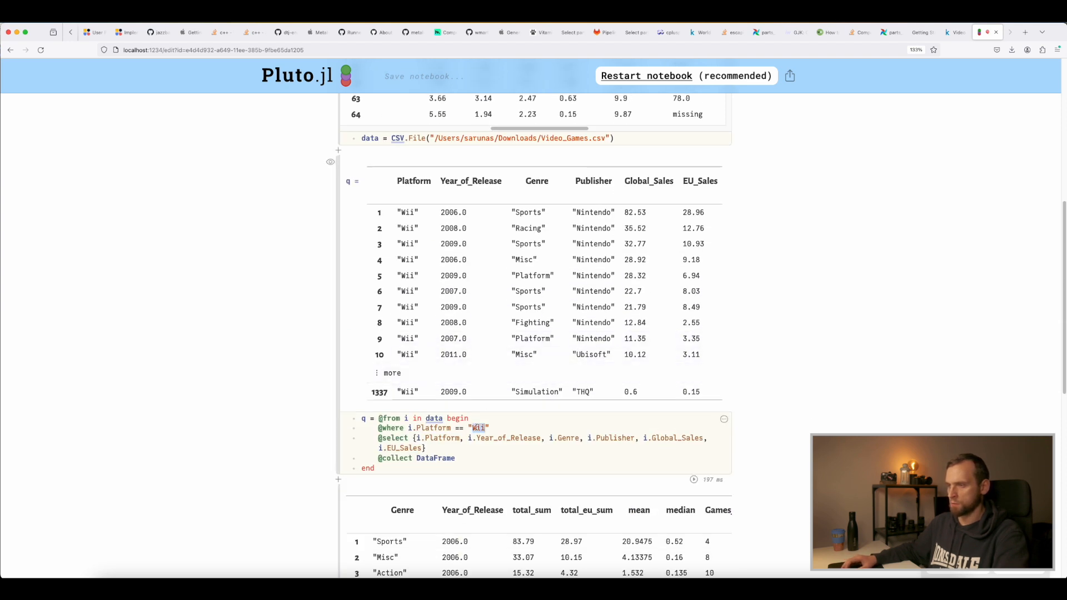
type("PS4")
key("super+s")
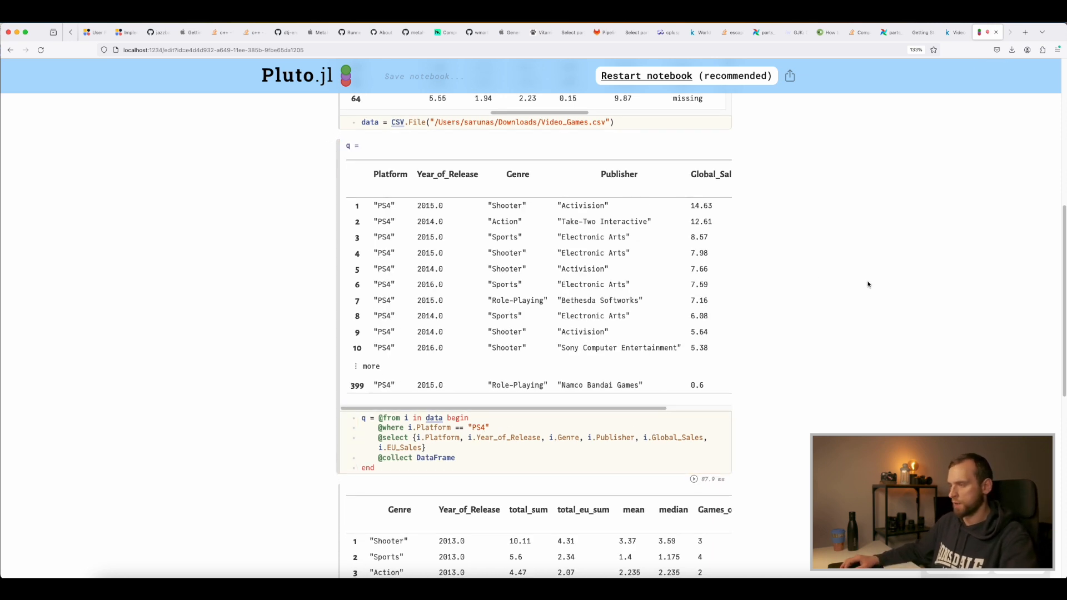
Examine the grouped PS4 summary by genre and year, from its first rows to its last row and the Games_count column.
scroll(867, 286, "down", 7)
scroll(582, 304, "up", 2)
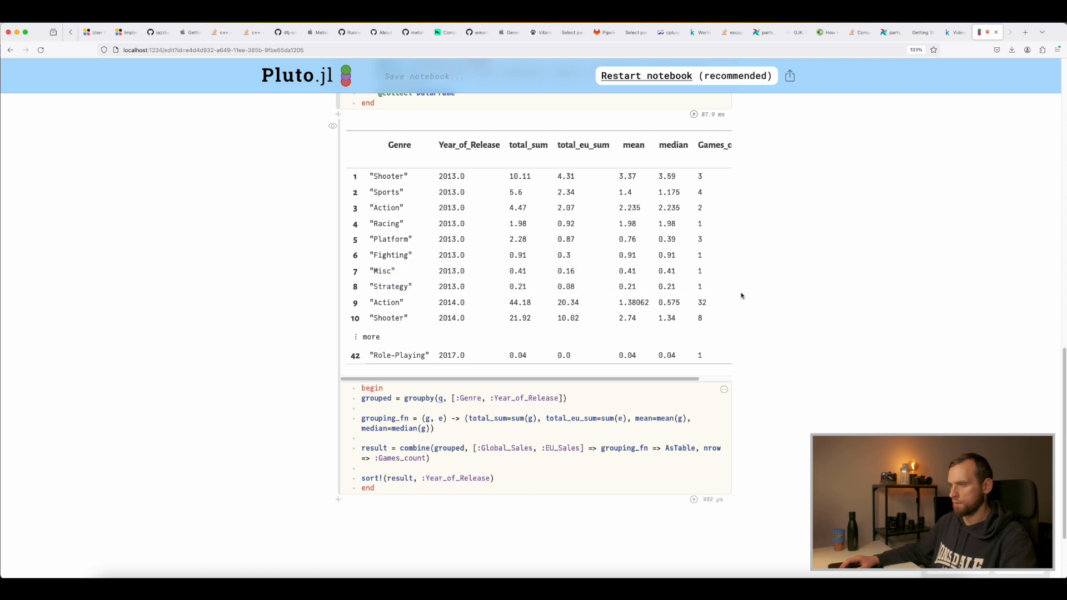
scroll(582, 304, "up", 1)
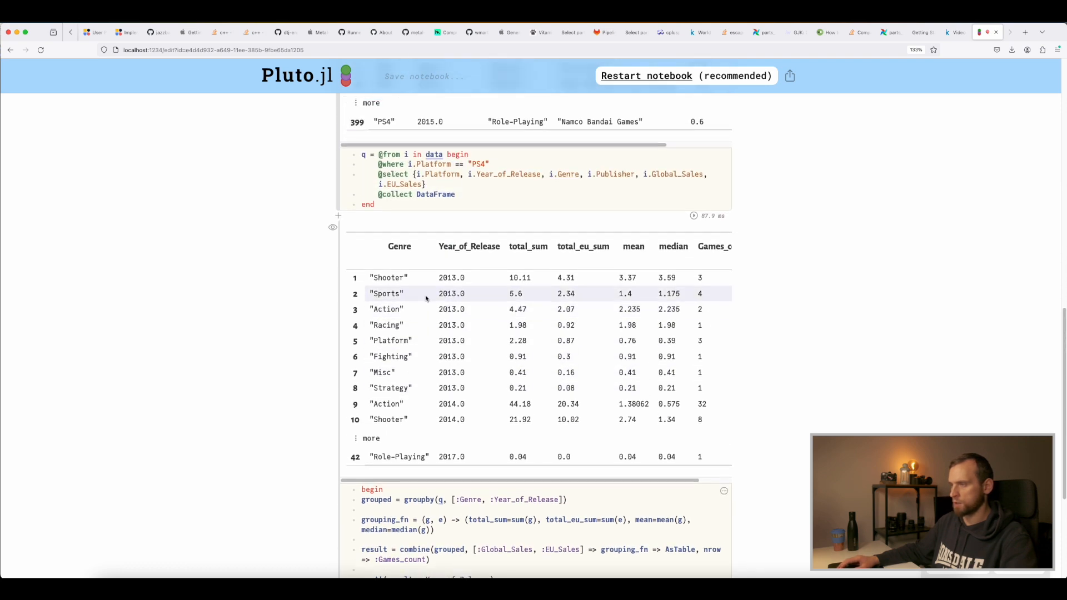
left_click_drag(429, 279, 704, 329)
left_click(667, 369)
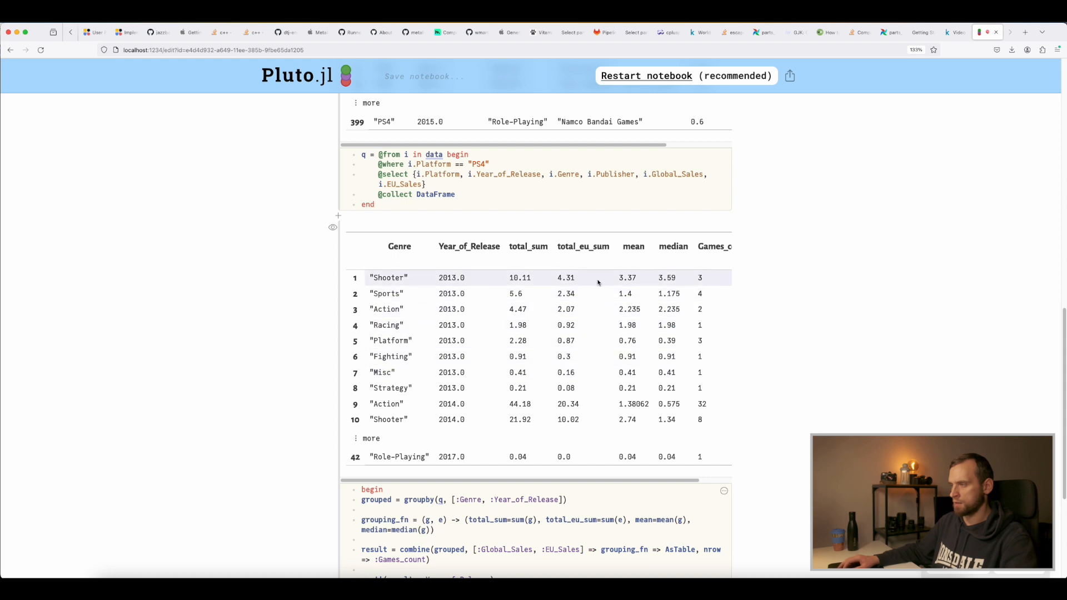
double_click(397, 279)
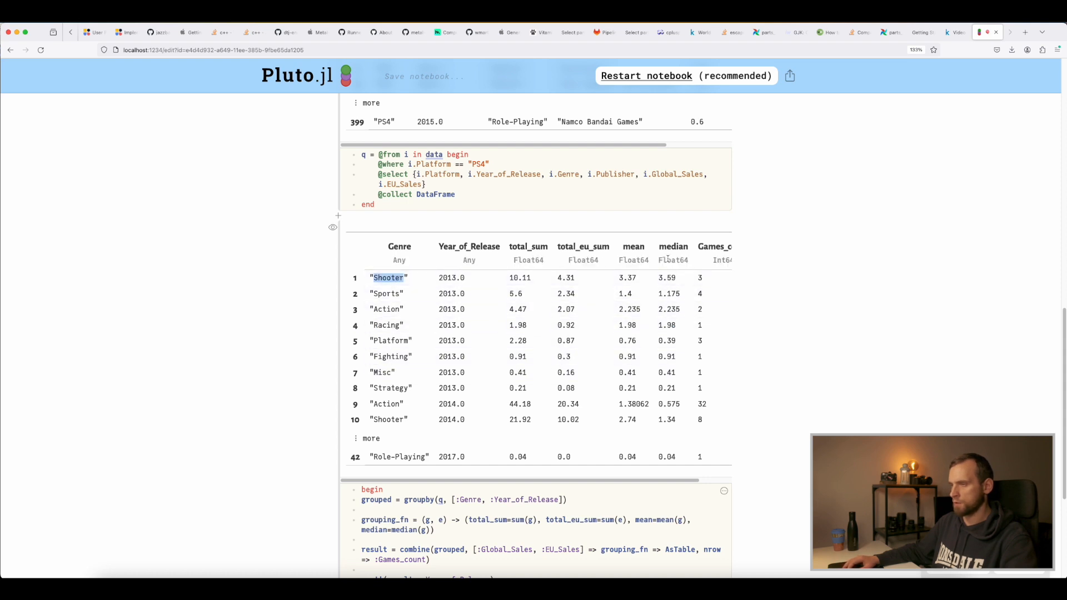
left_click_drag(576, 481, 513, 486)
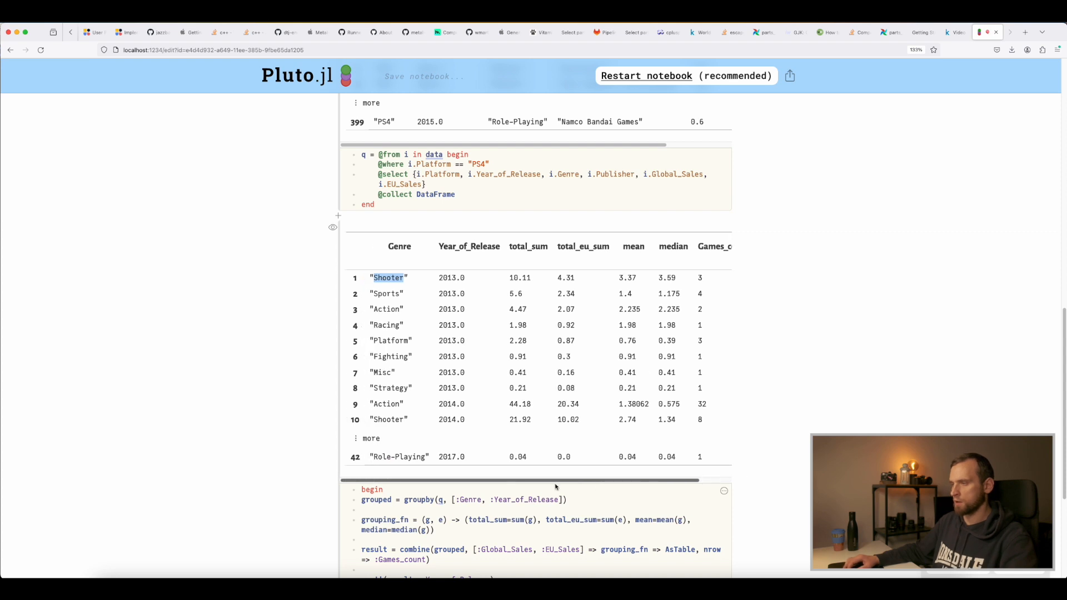
double_click(409, 456)
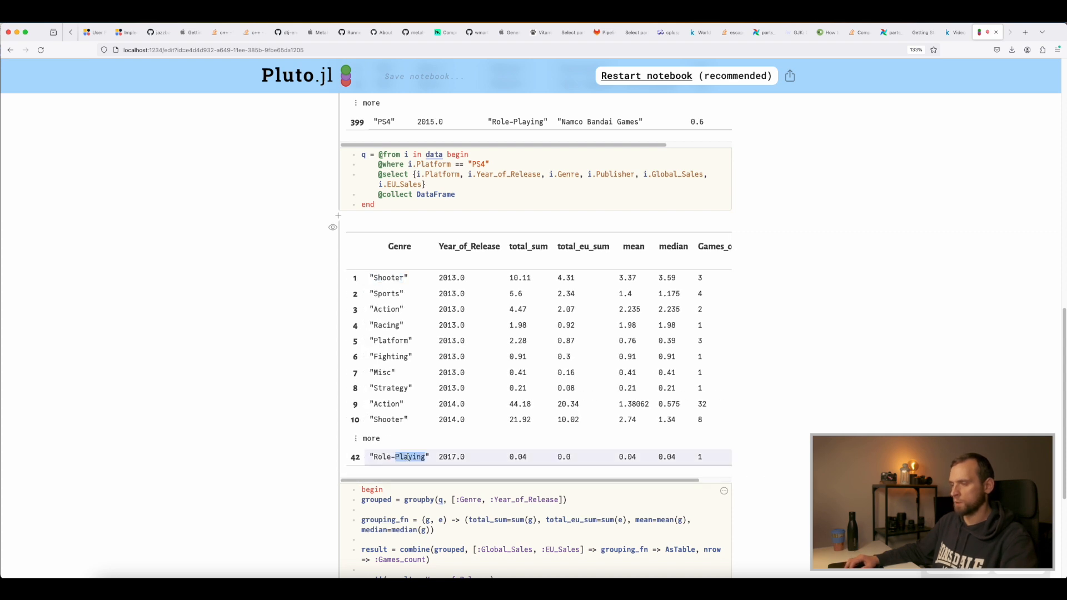
left_click_drag(687, 480, 733, 485)
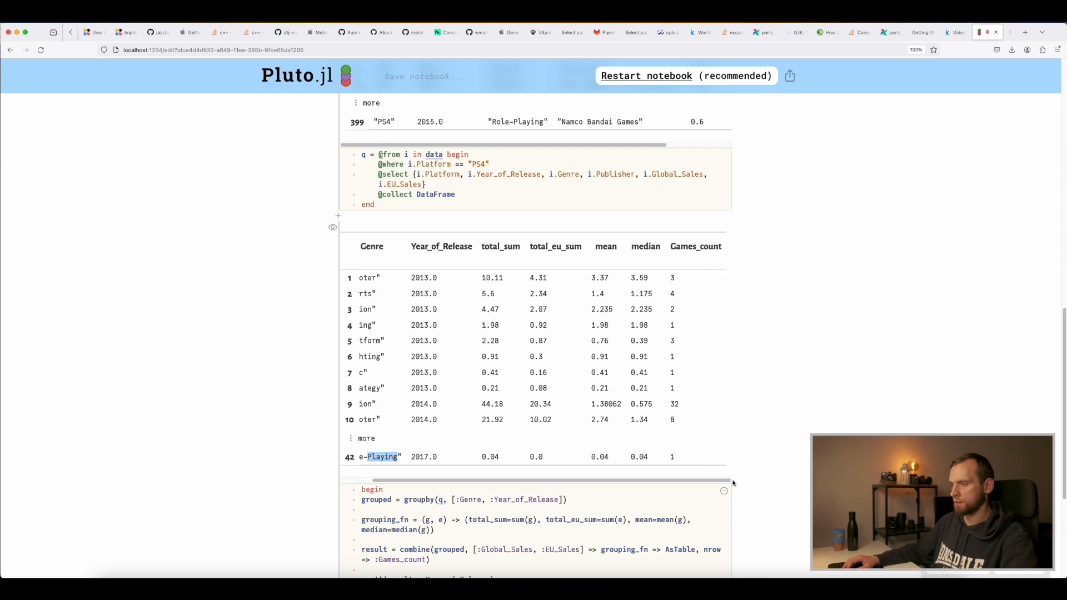
Expand the truncated grouped PS4 table and examine its rows through to the last release year.
left_click(363, 439)
scroll(578, 434, "down", 2)
scroll(578, 434, "down", 6)
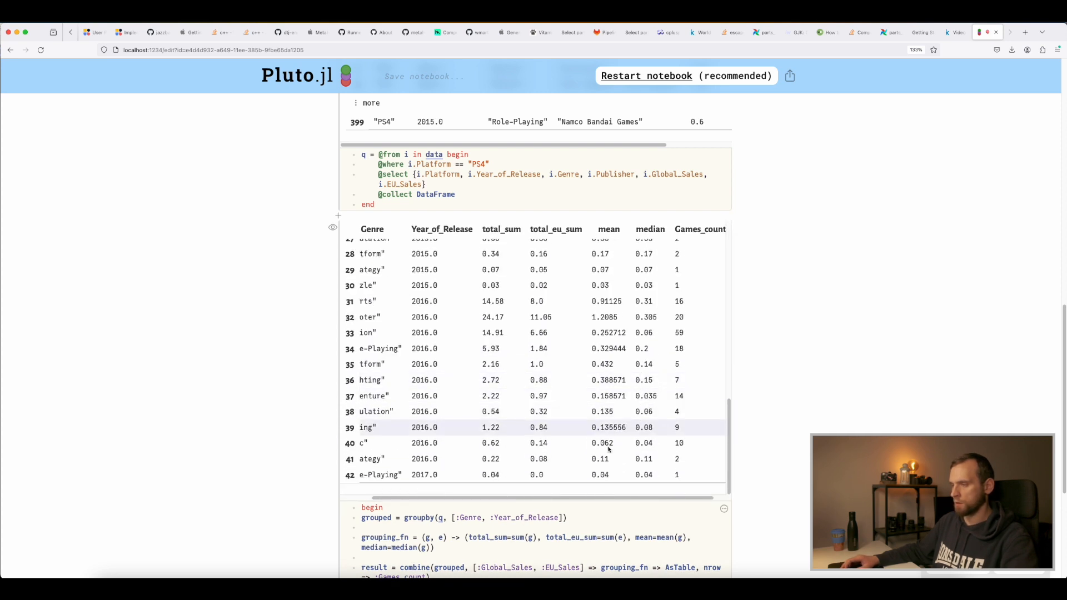
scroll(556, 500, "left", 2)
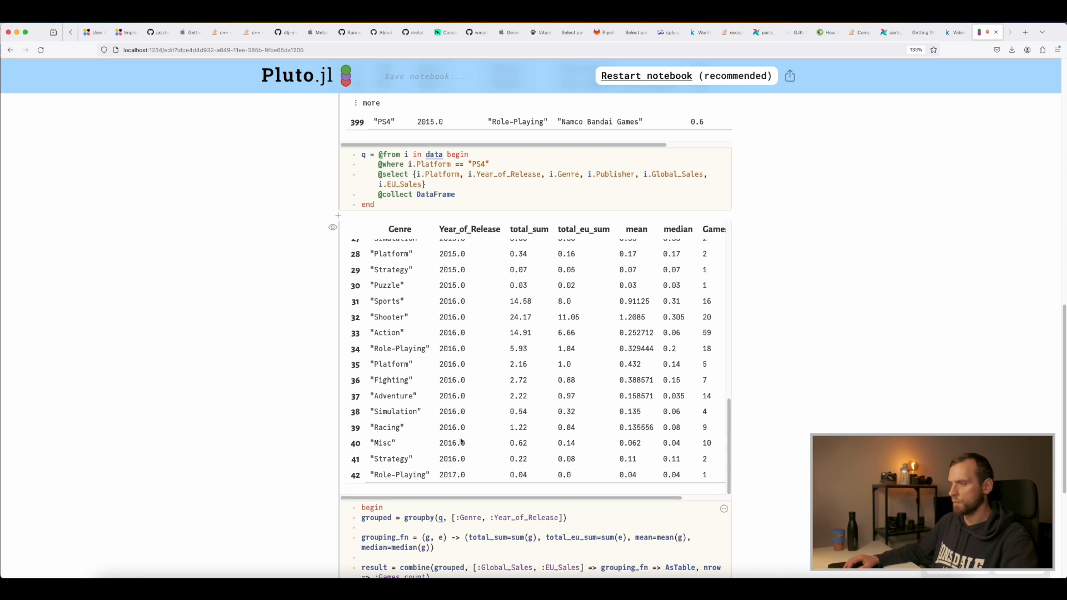
scroll(457, 383, "up", 8)
scroll(466, 379, "down", 7)
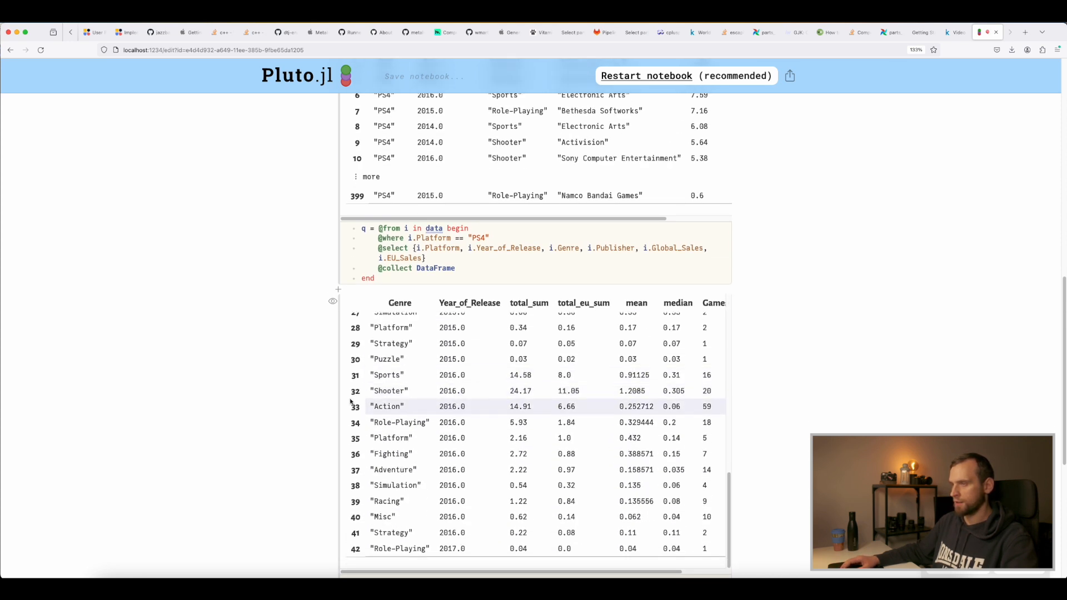
scroll(379, 402, "down", 3)
left_click_drag(443, 373, 717, 373)
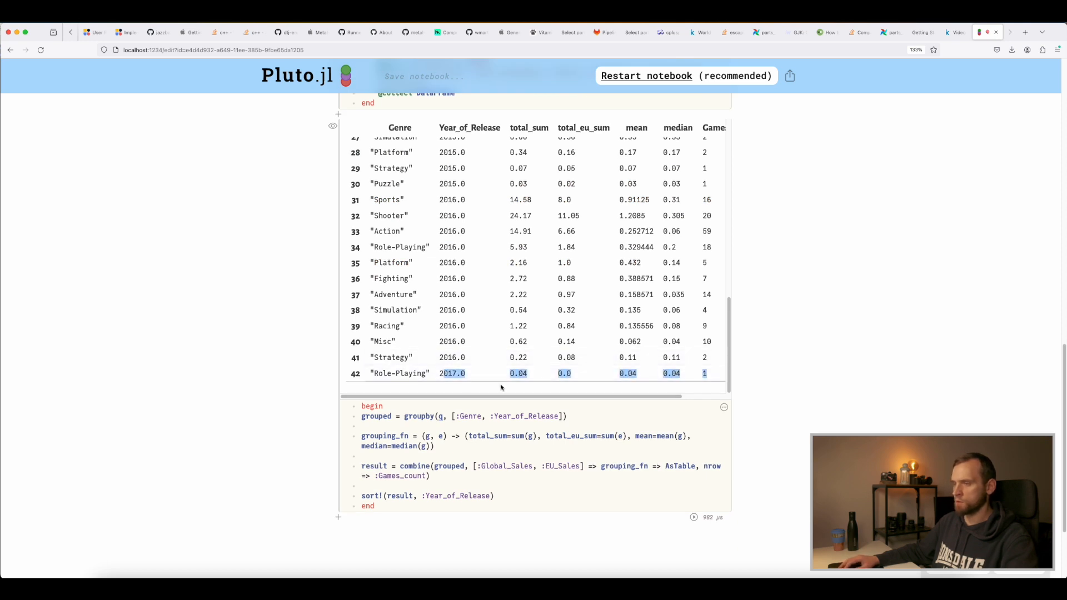
left_click(464, 357)
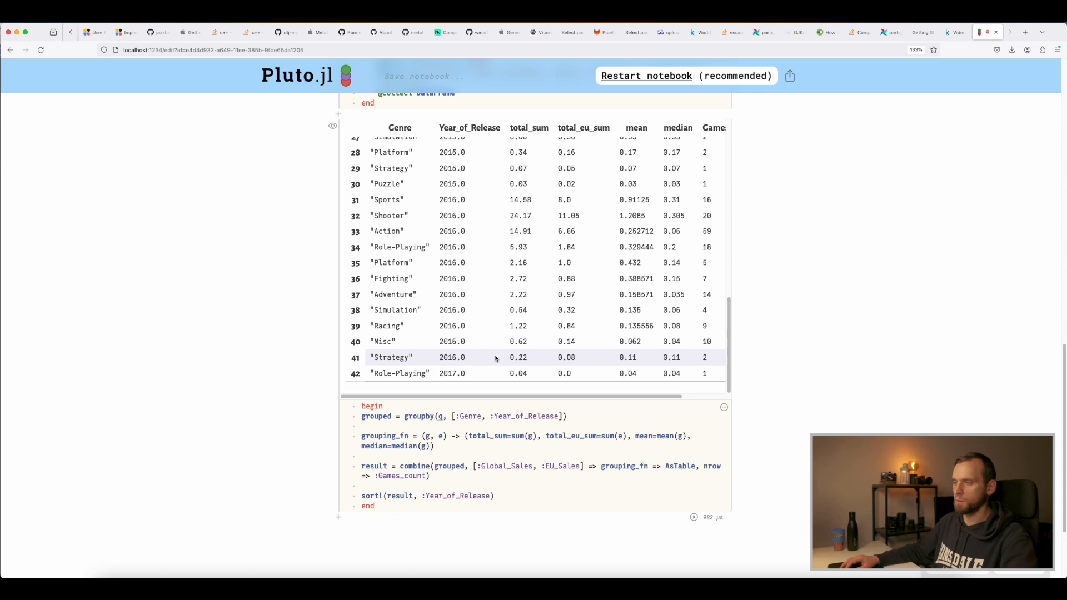
Review the notebook from the Video_Games.csv import through the PS4 query to the grouped summary code.
scroll(305, 301, "up", 8)
scroll(305, 305, "up", 1)
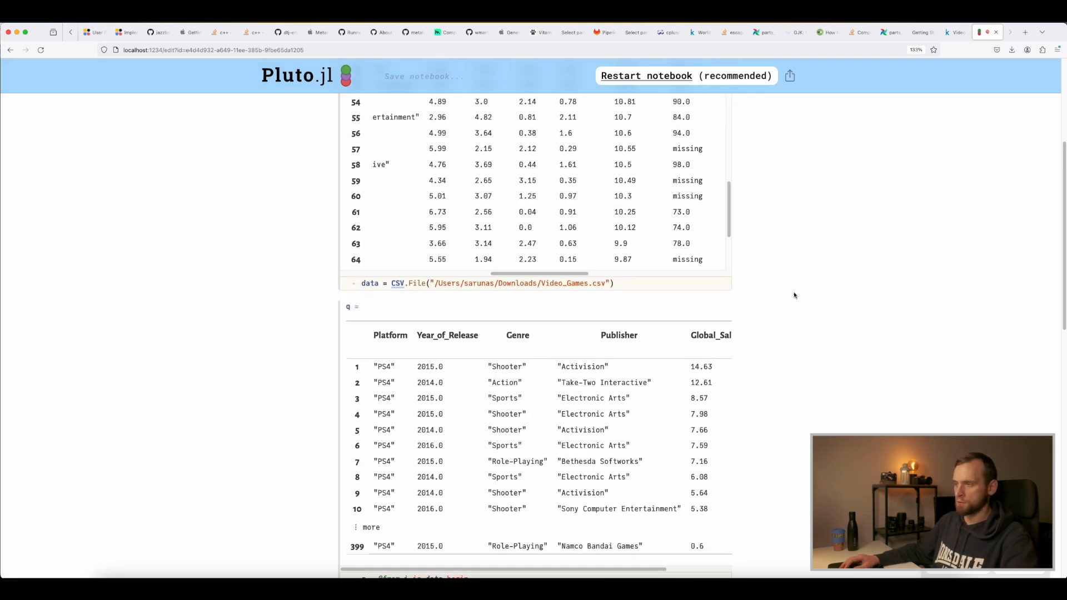
scroll(811, 291, "up", 2)
double_click(565, 395)
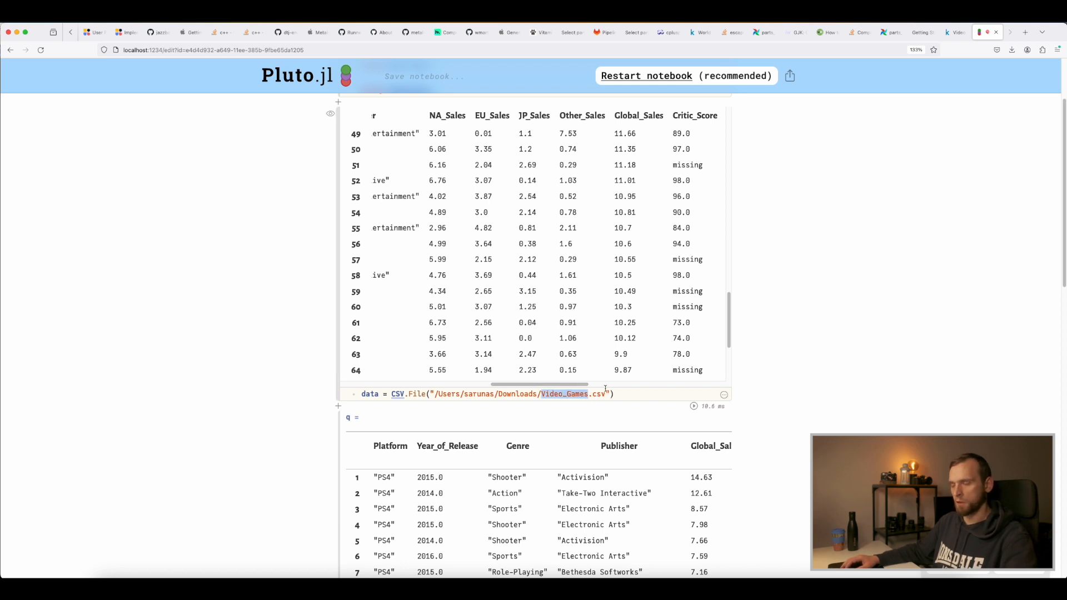
scroll(776, 396, "down", 4)
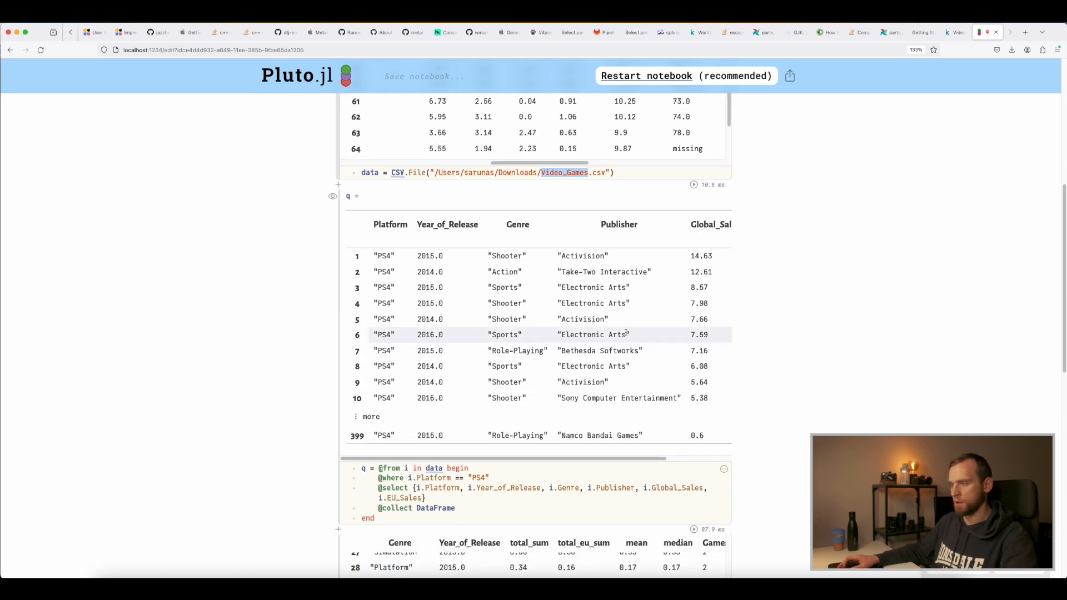
scroll(765, 335, "down", 8)
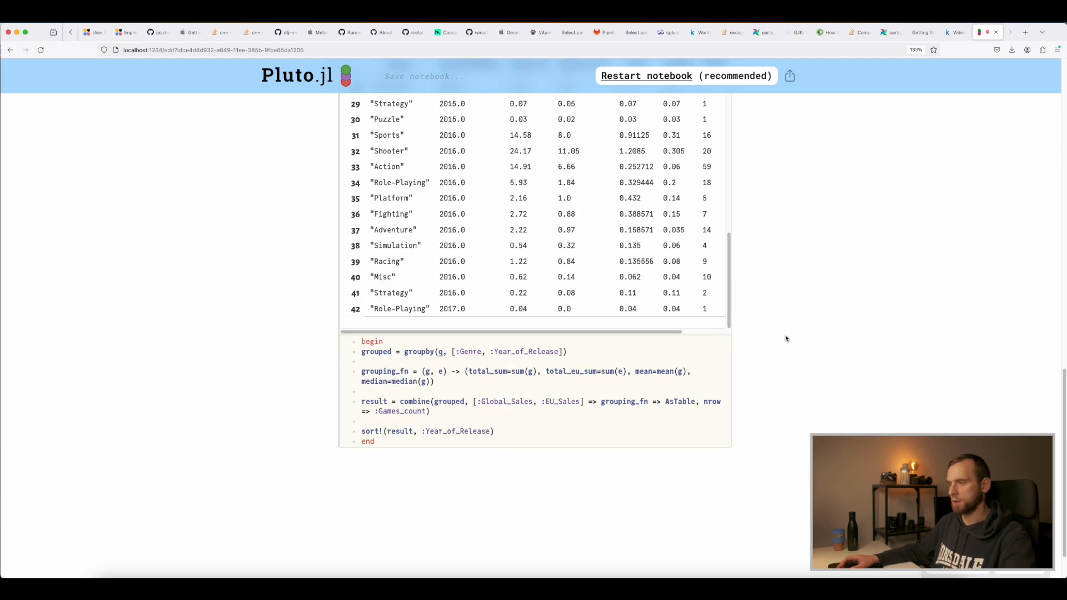
scroll(794, 350, "up", 15)
scroll(829, 348, "down", 15)
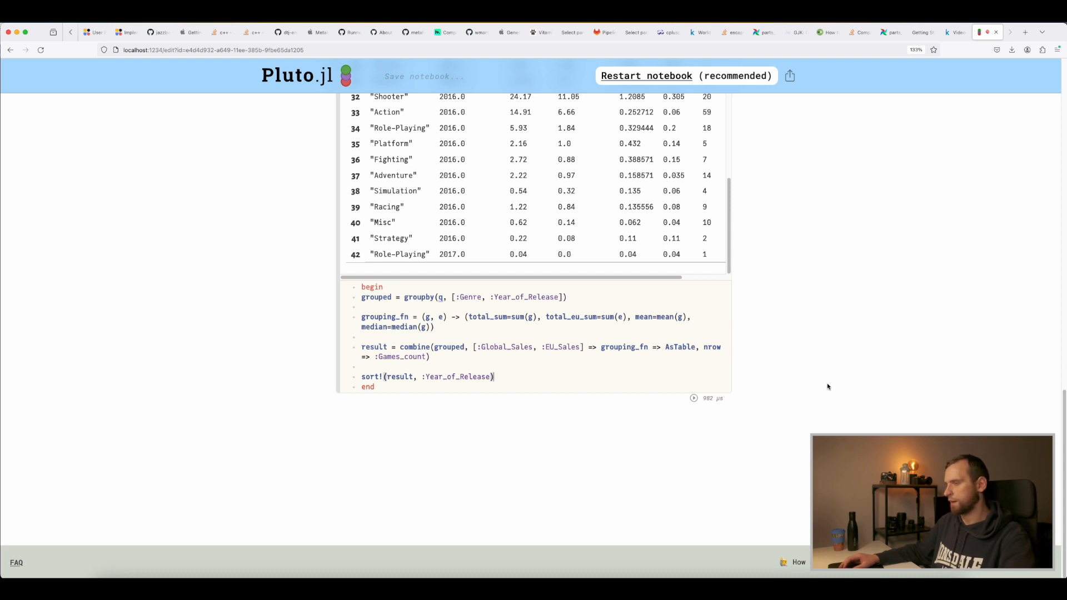
Add a new cell below "using Statistics" containing "using Plots" and run it.
scroll(828, 385, "up", 15)
left_click(472, 193)
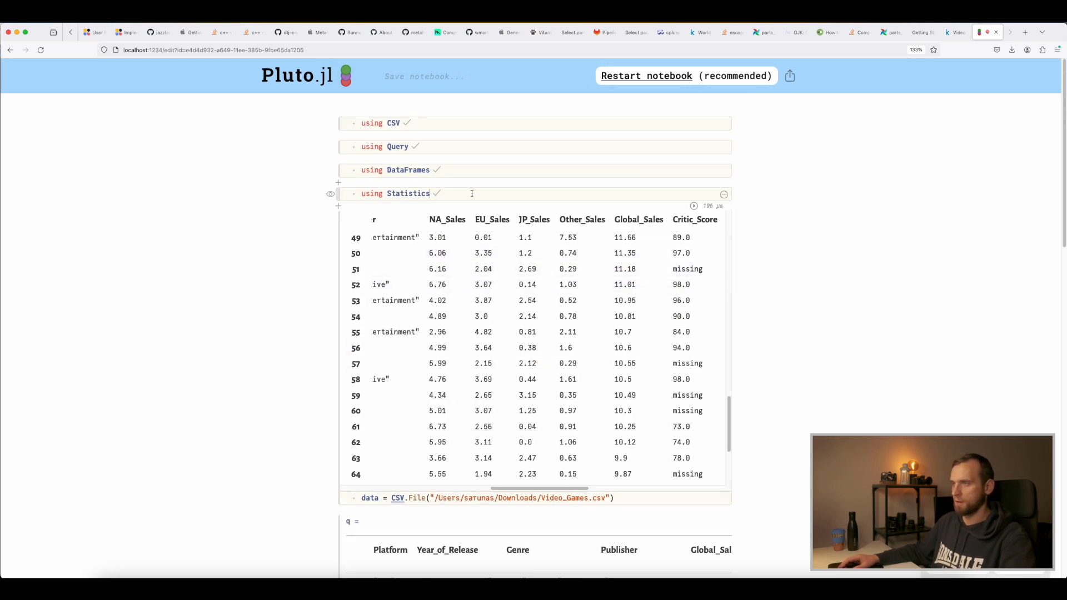
left_click(336, 206)
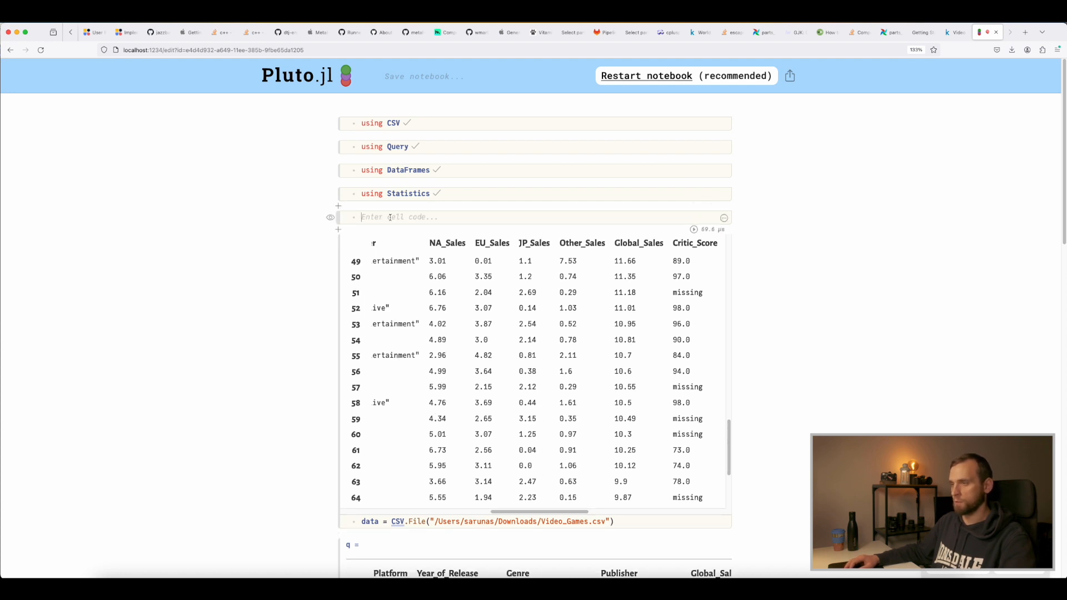
type("using Plots")
key("super+s")
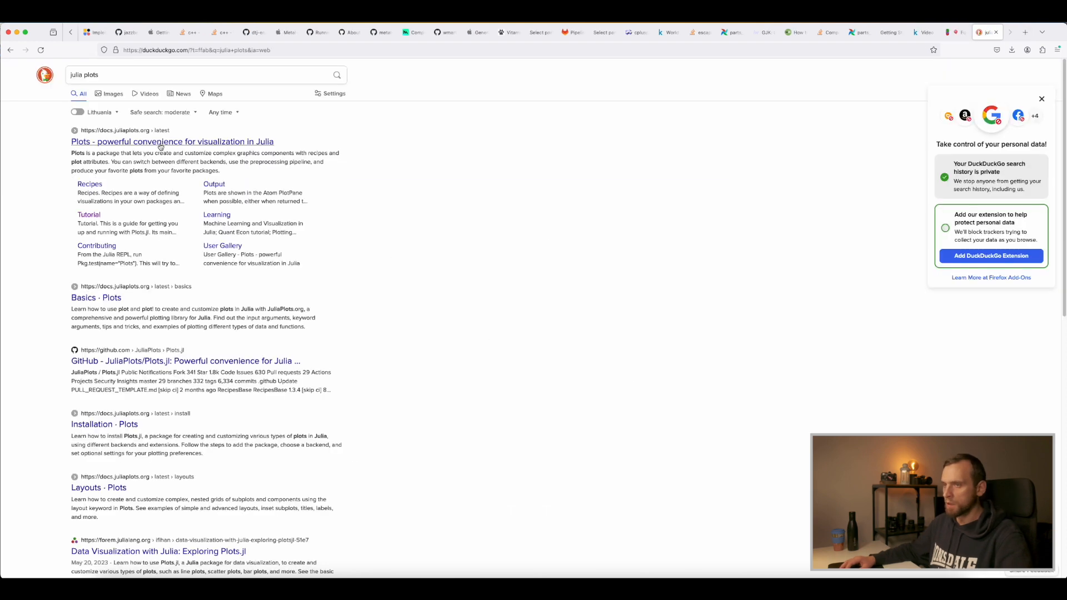
Open the Plots documentation from the search results and examine its example plots through the Iris Dataset scatter plot.
left_click(160, 143)
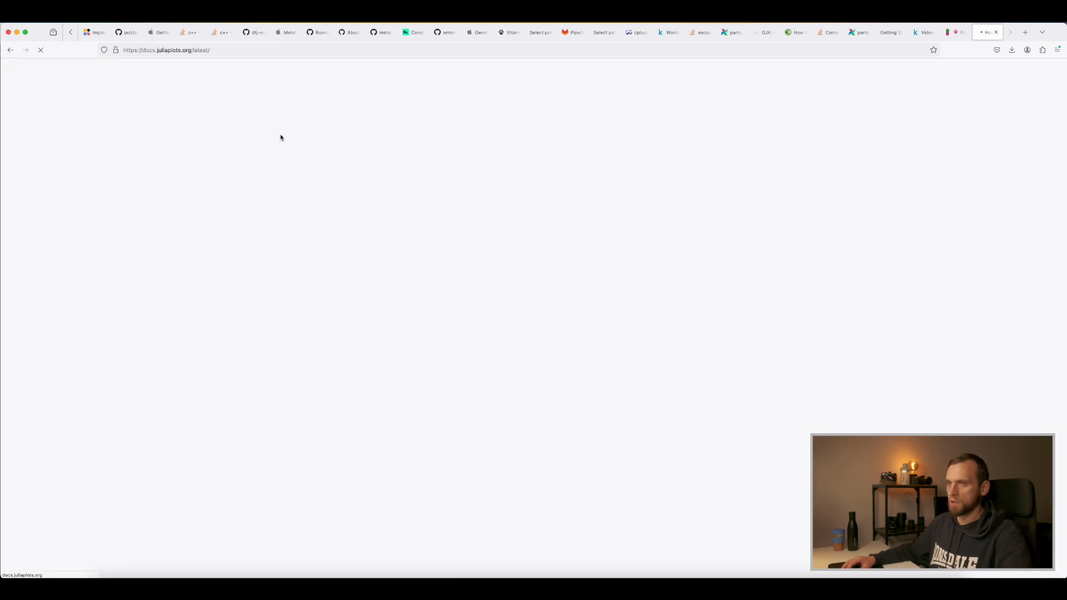
scroll(575, 167, "down", 10)
scroll(582, 173, "down", 6)
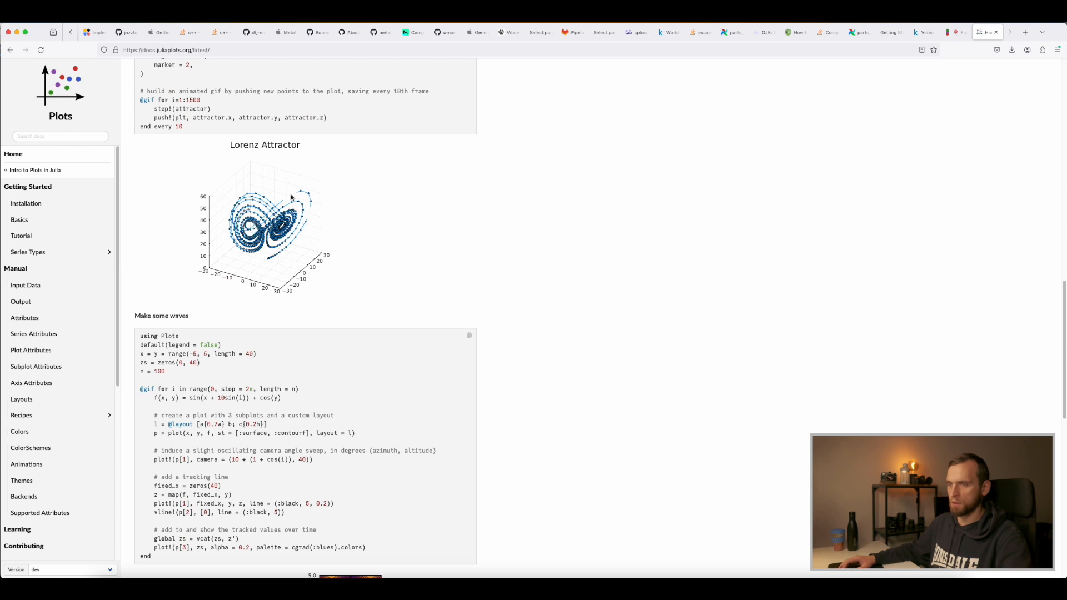
scroll(278, 204, "down", 2)
scroll(328, 250, "down", 4)
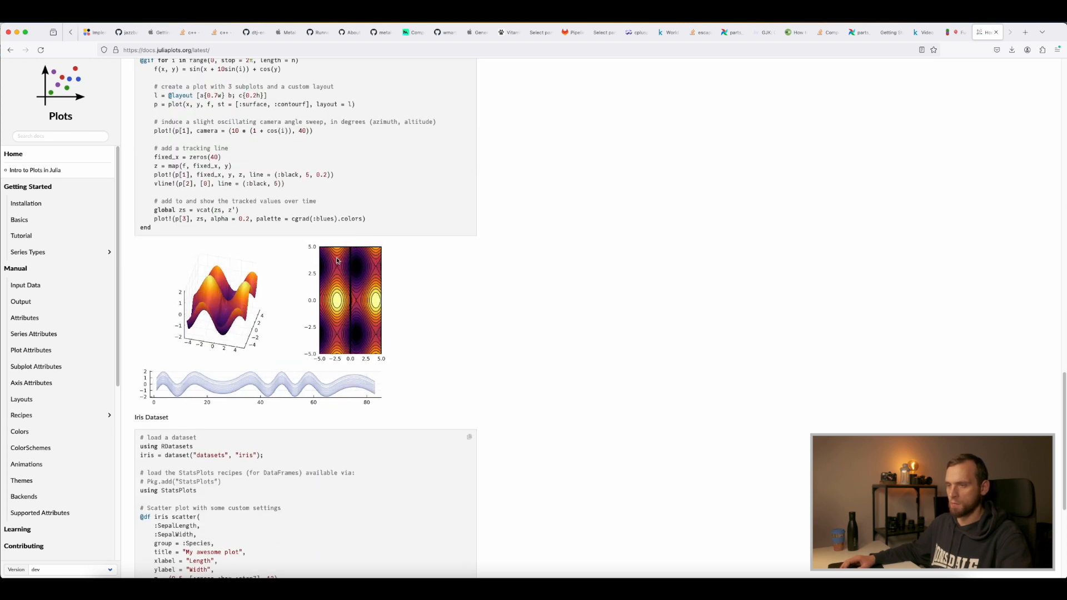
scroll(361, 278, "down", 2)
scroll(398, 222, "down", 2)
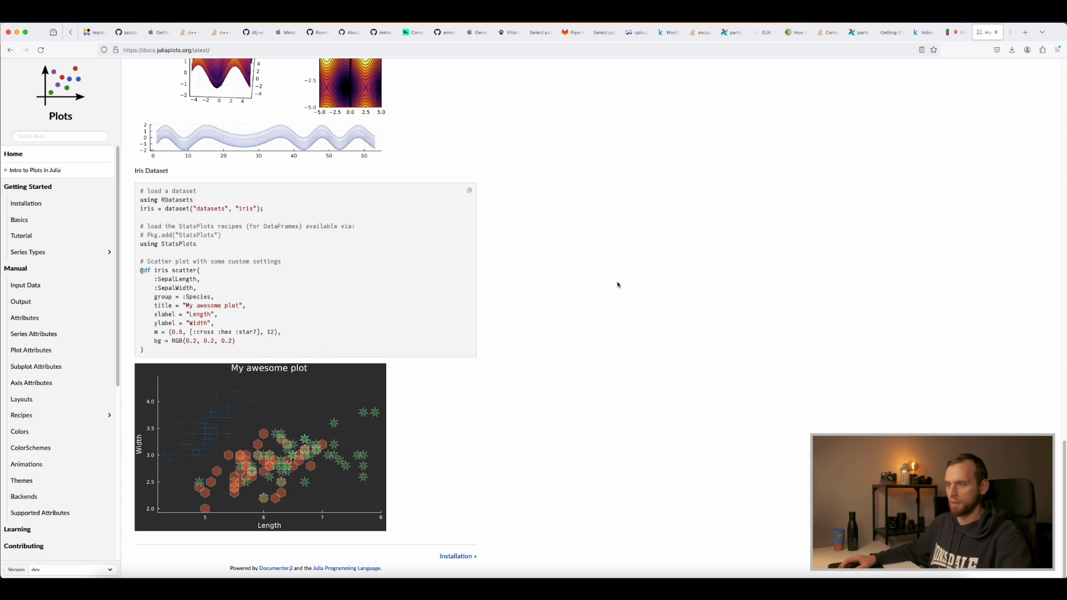
scroll(602, 269, "up", 10)
Open the Basics page of the Plots documentation and read its basic concepts and useful tips.
left_click(21, 219)
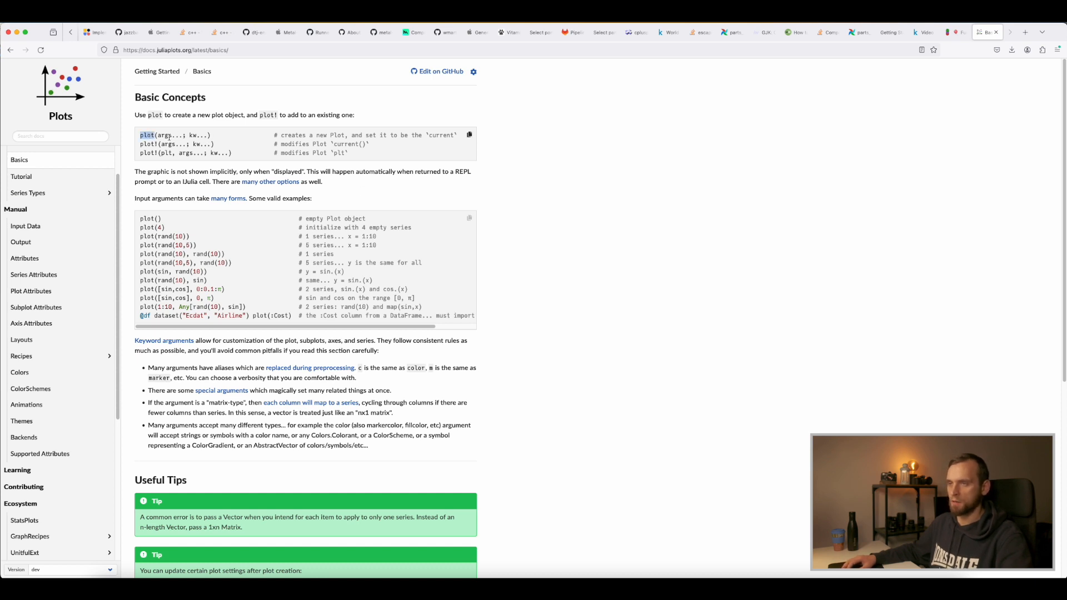
scroll(260, 209, "down", 5)
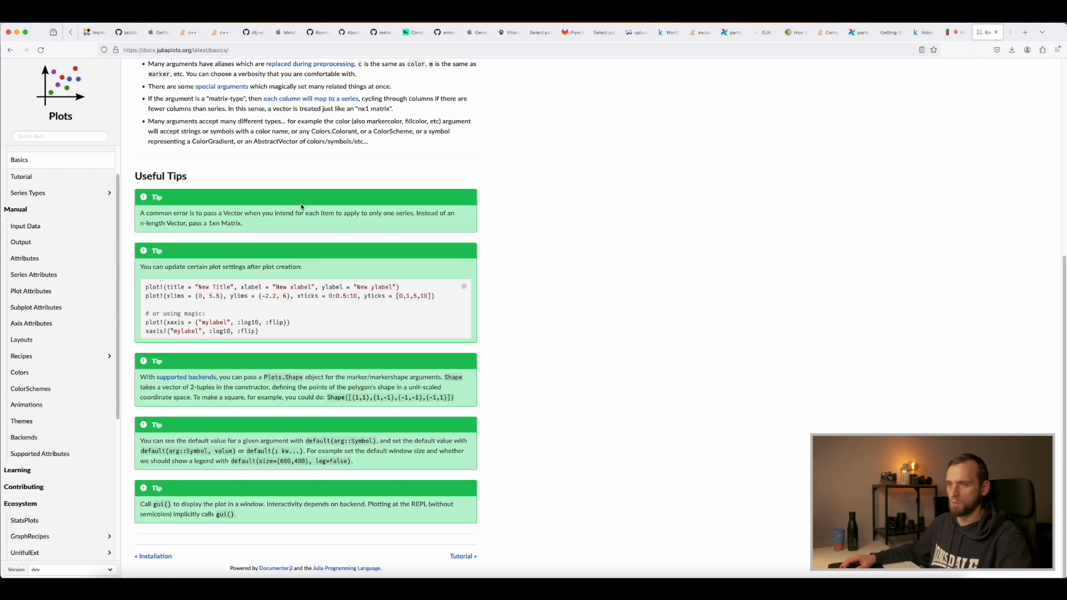
scroll(259, 209, "up", 5)
Open the Plots Tutorial page and examine the line plot examples, including the plot(x, [y1 y2]) call.
left_click(22, 177)
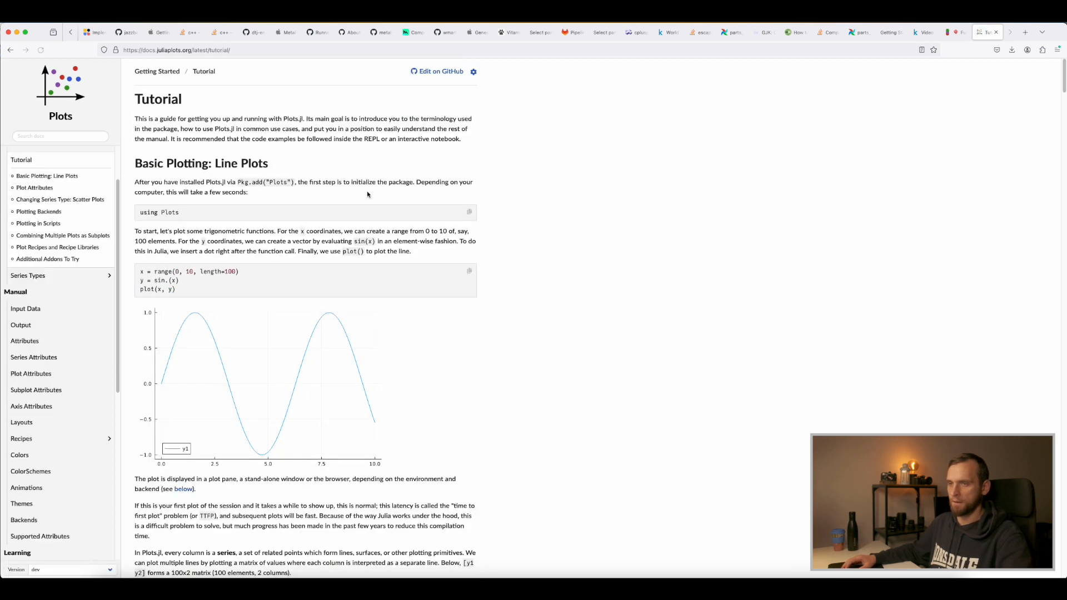
scroll(274, 224, "down", 5)
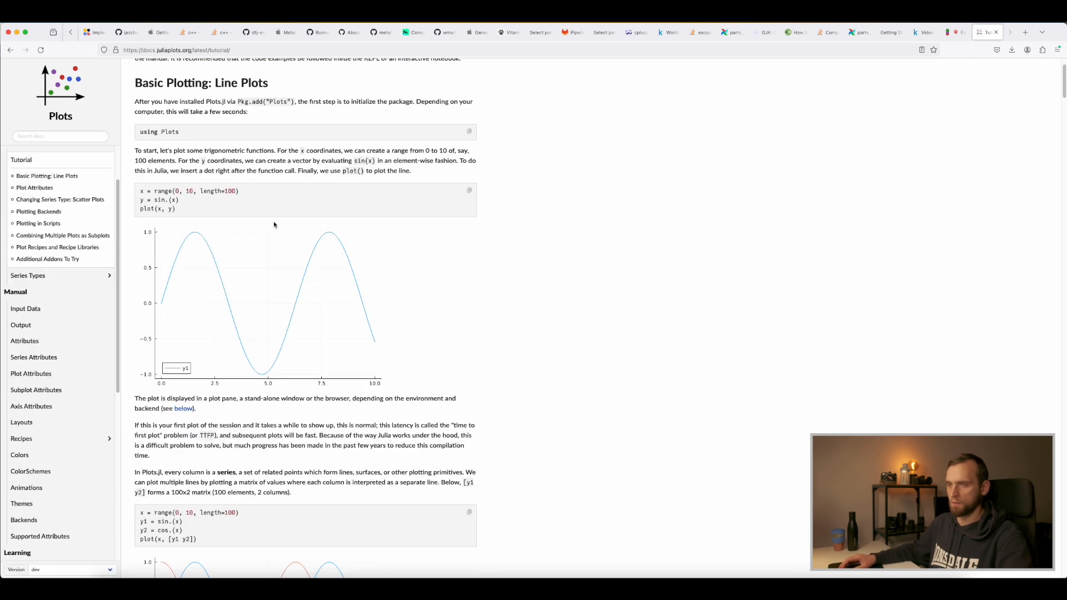
scroll(172, 282, "down", 1)
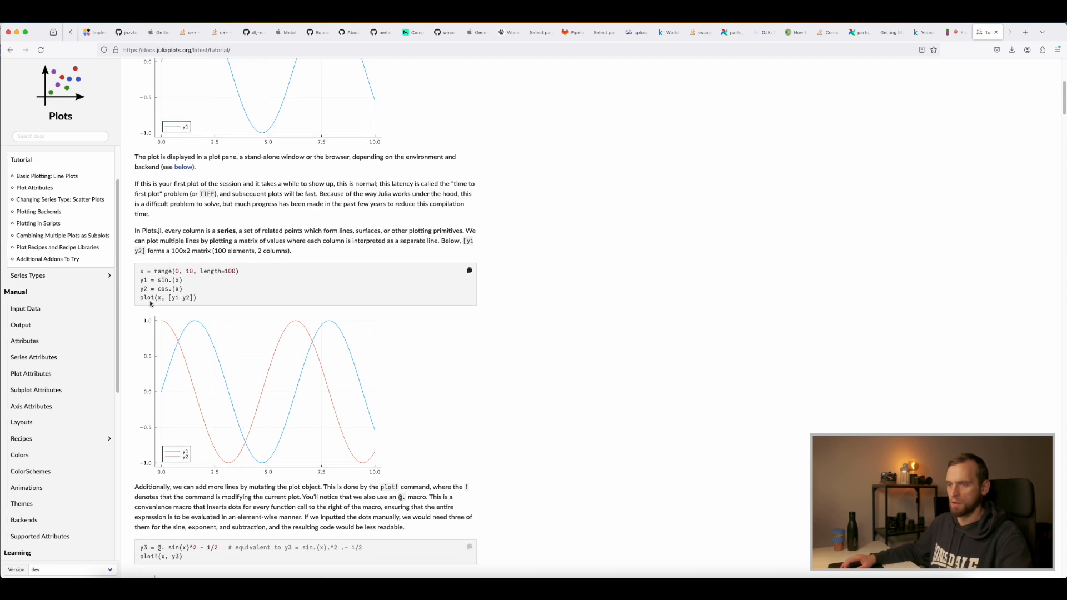
left_click_drag(145, 298, 200, 300)
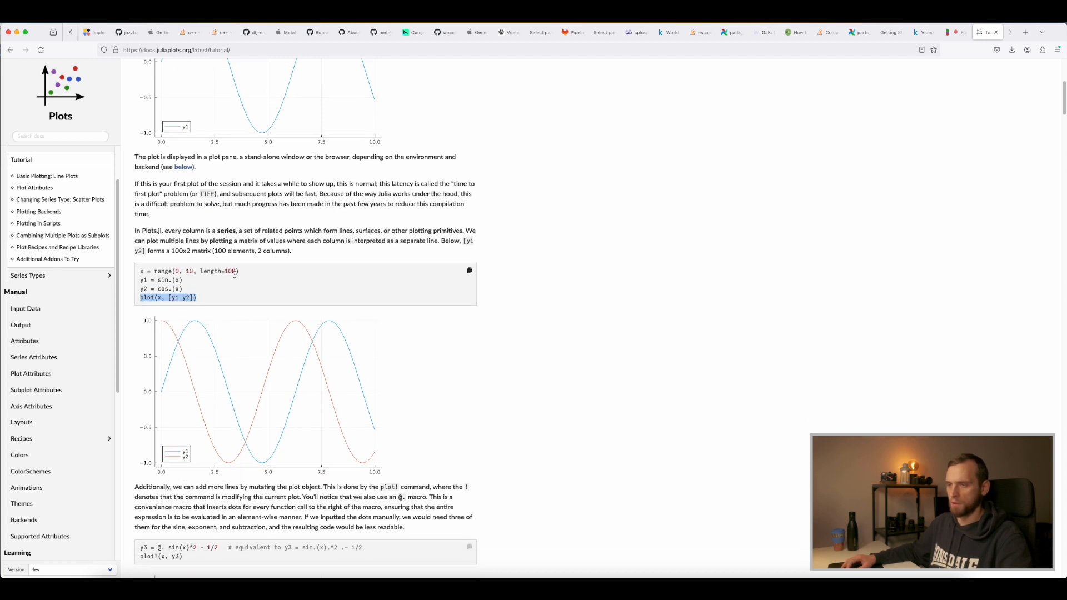
scroll(147, 321, "up", 1)
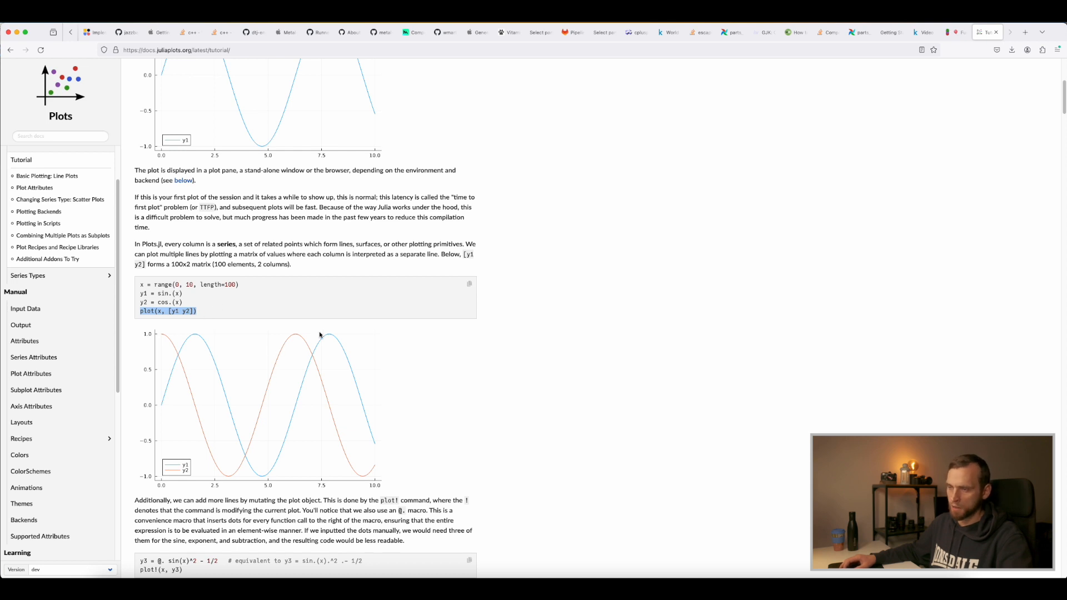
scroll(320, 335, "up", 9)
Return to the Pluto notebook and add a new cell containing plot() below the grouped summary code.
left_click(955, 32)
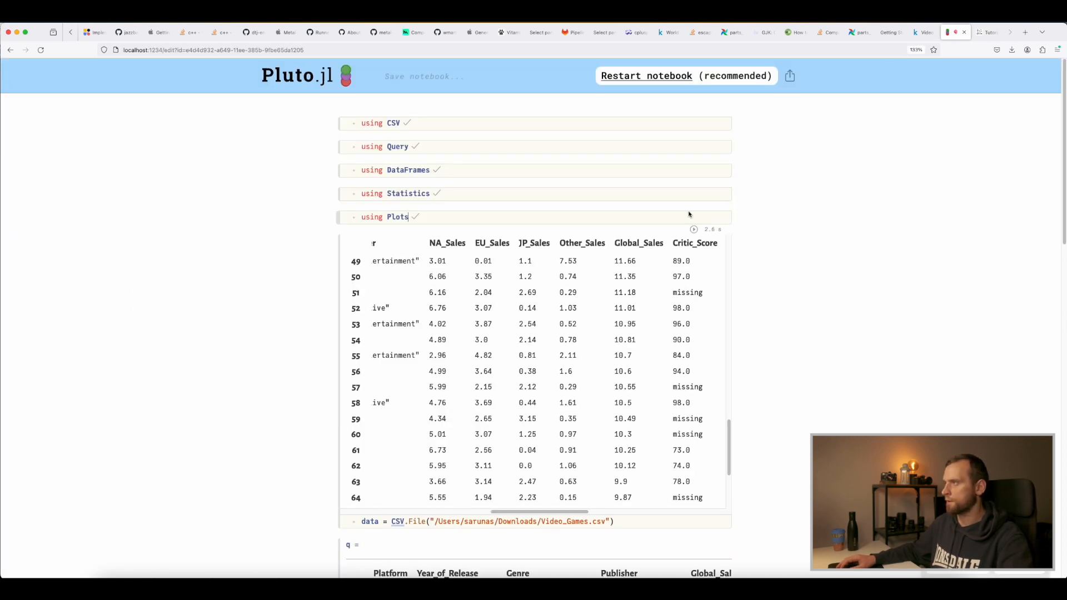
scroll(691, 223, "down", 10)
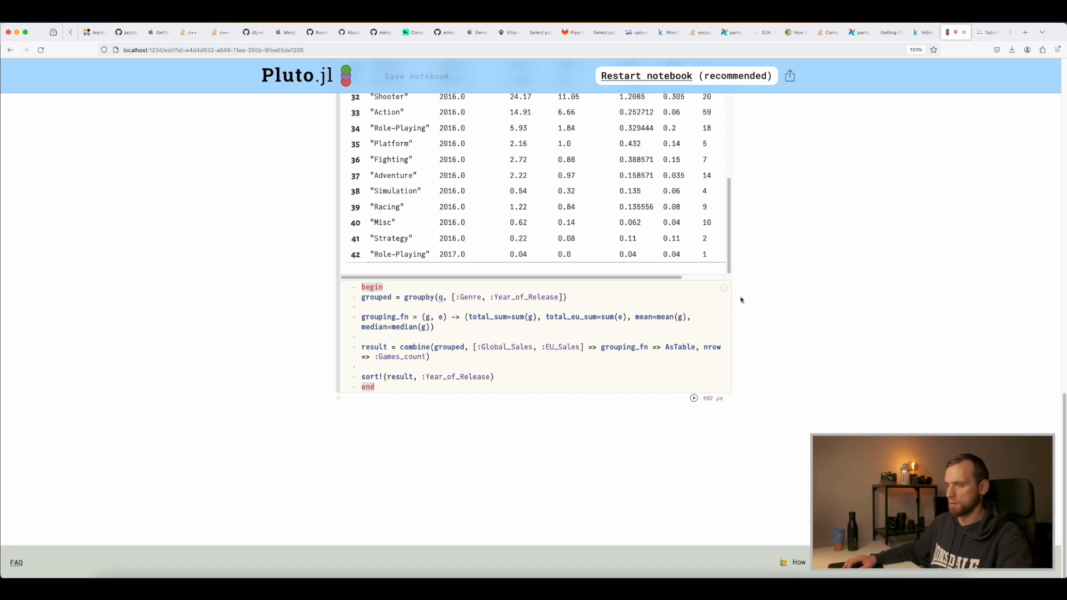
key("ctrl+Return")
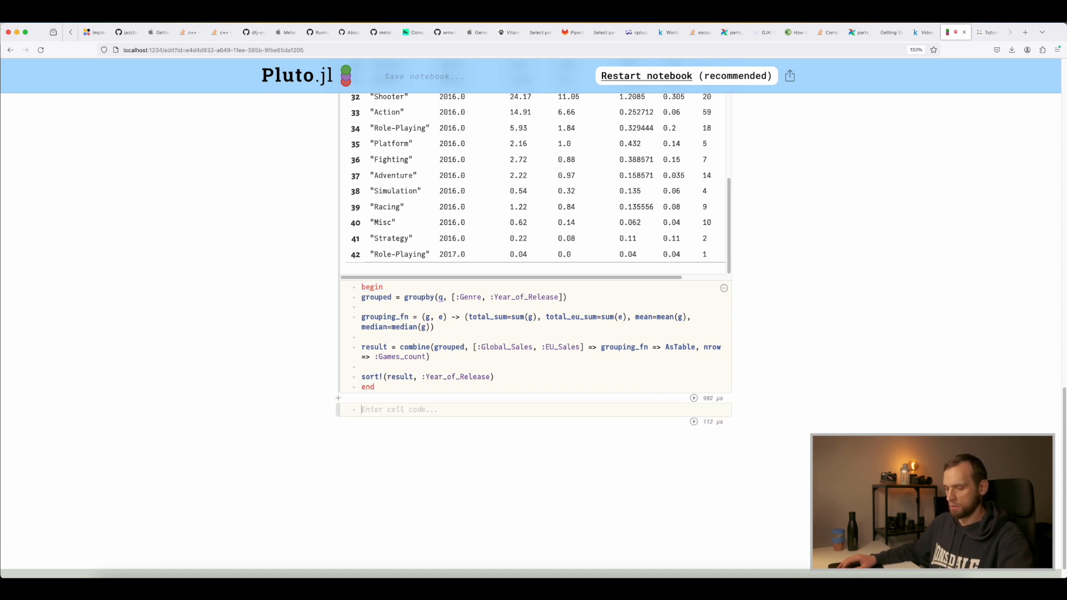
type("plot()")
key("super+s")
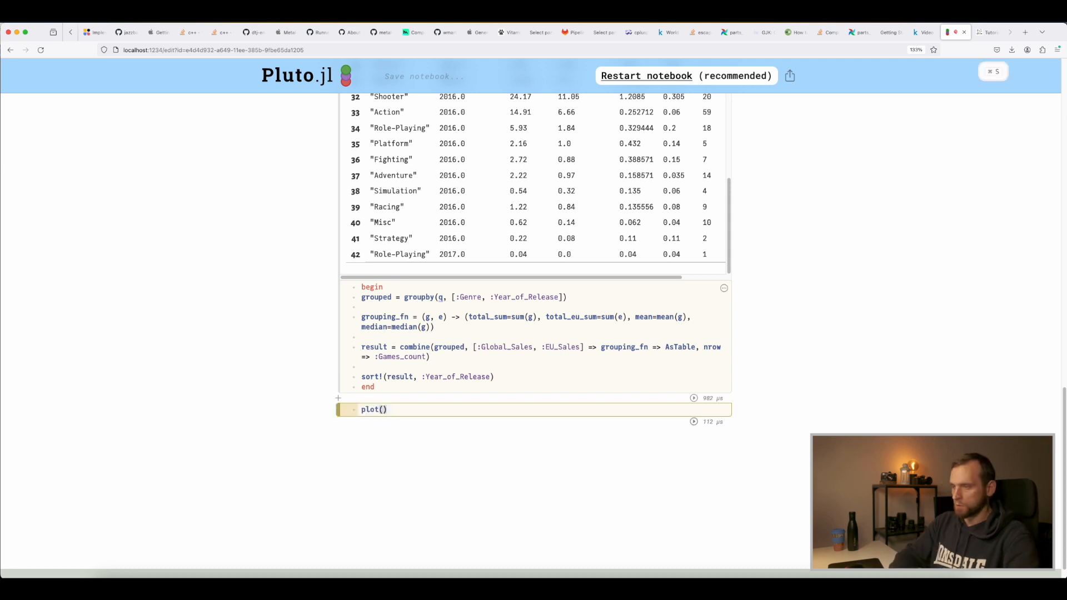
Complete the cell as plot(result.Year_of_Release, result.total_sum) and run it.
type("result.")
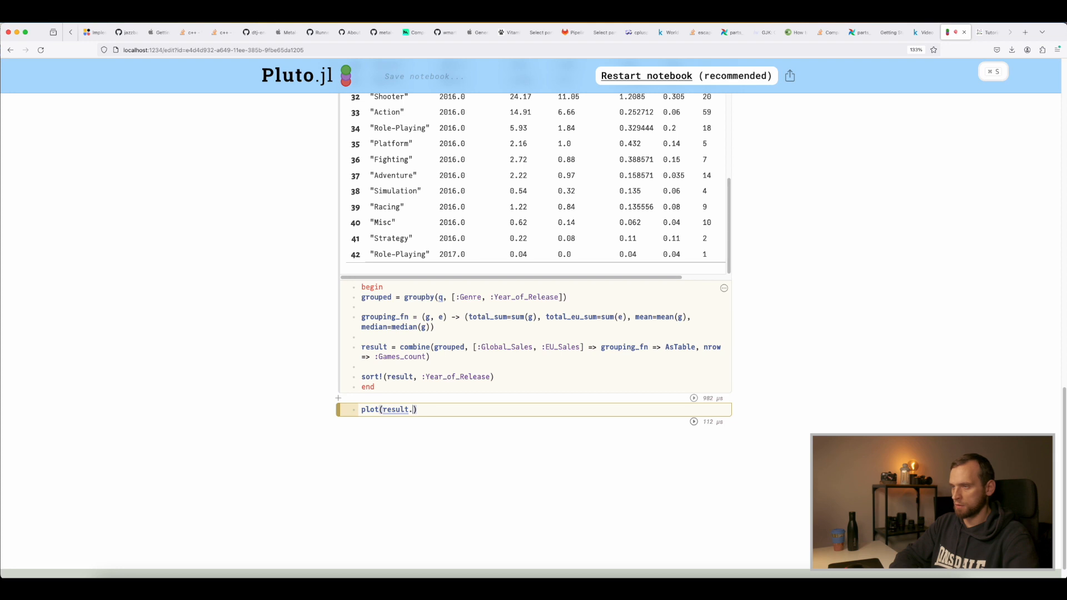
type("Year_of_")
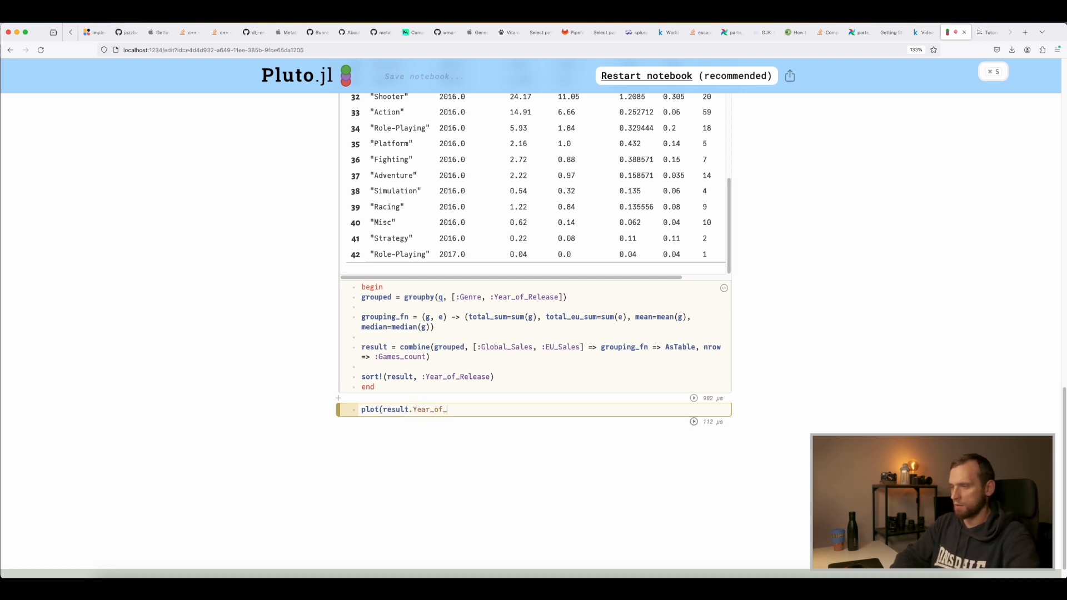
type("Release)")
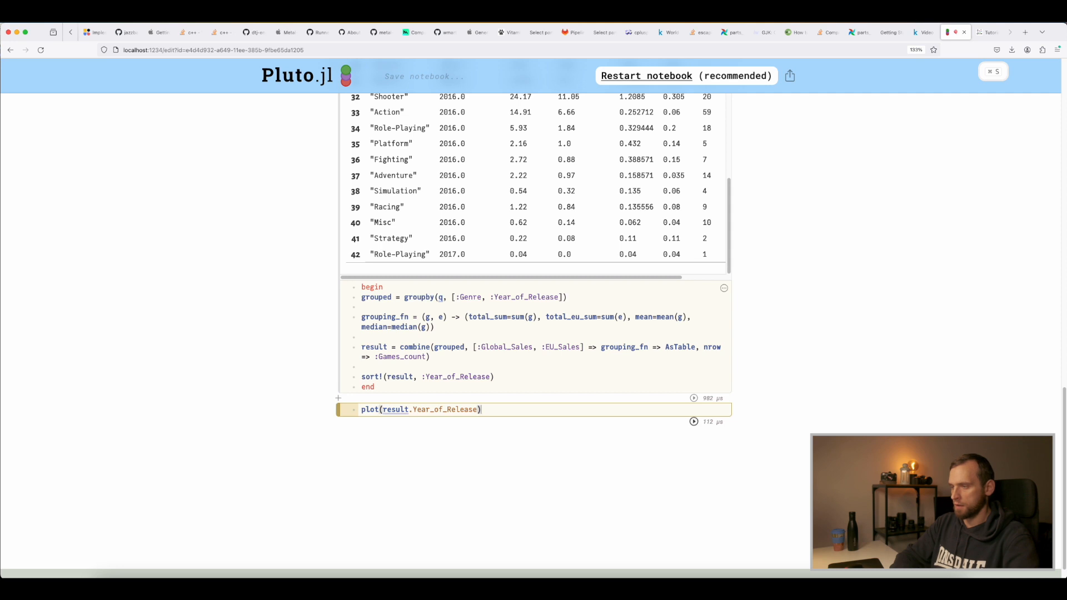
type(",")
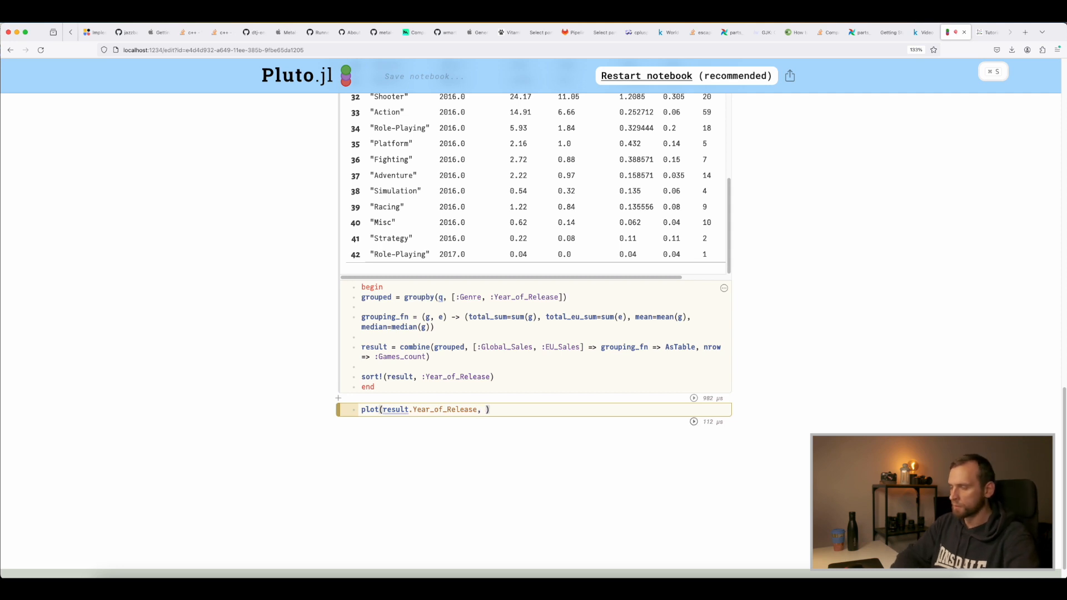
scroll(675, 348, "up", 5)
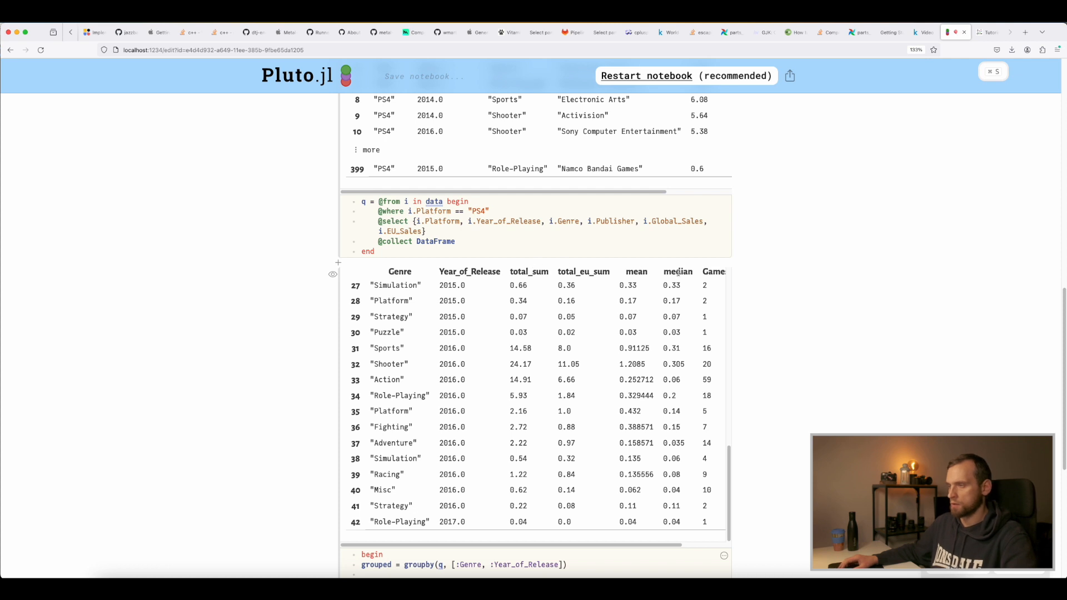
scroll(678, 272, "down", 1)
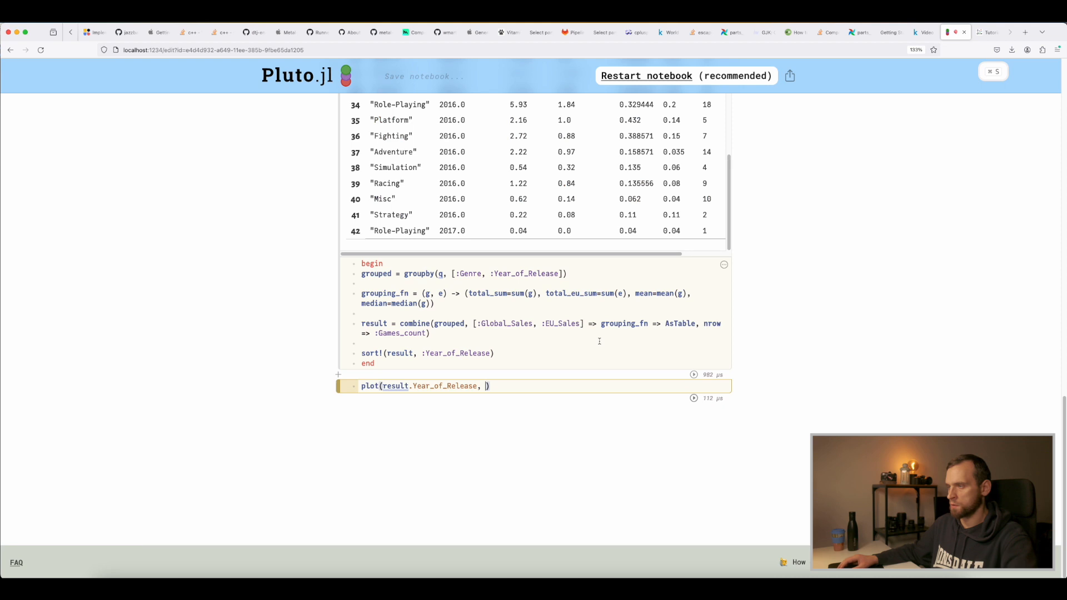
type("result.total_sum")
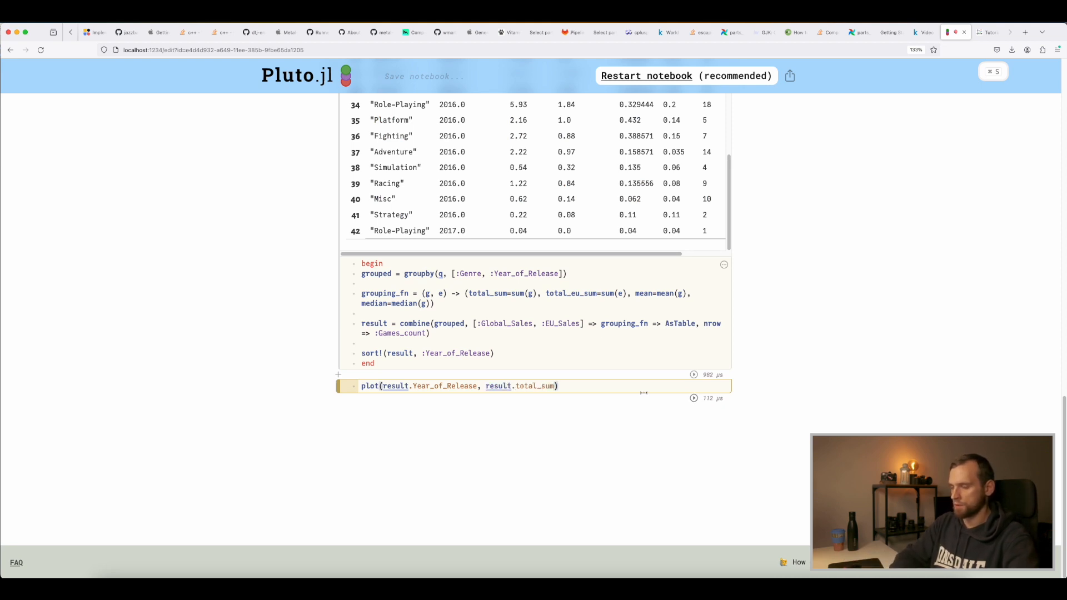
key("shift+Return")
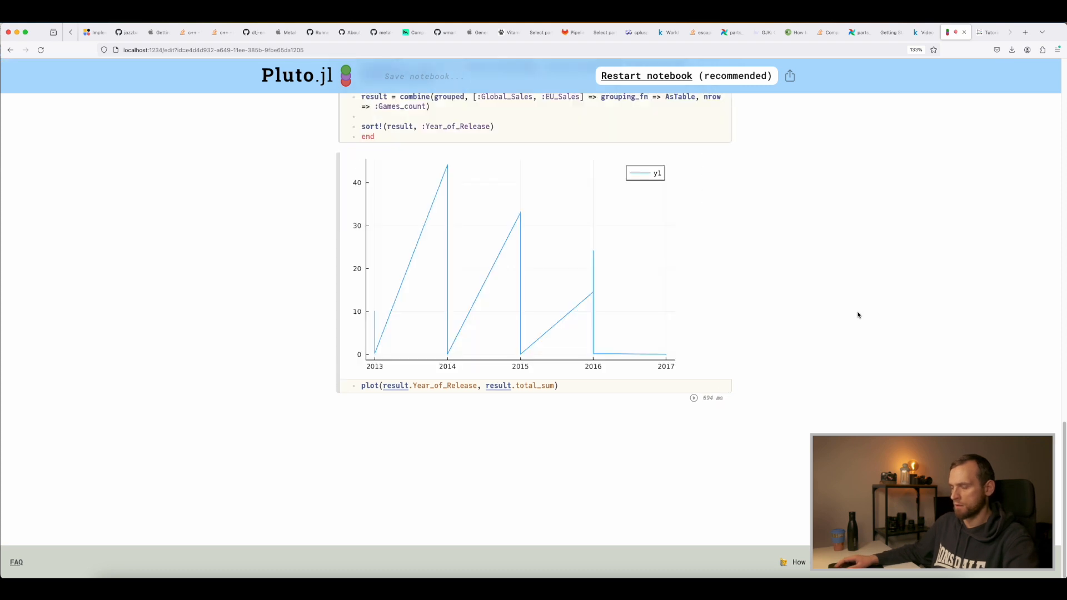
Compare the line plot with the grouped summary table, the PS4 query and the code that defines result.
scroll(844, 315, "up", 1)
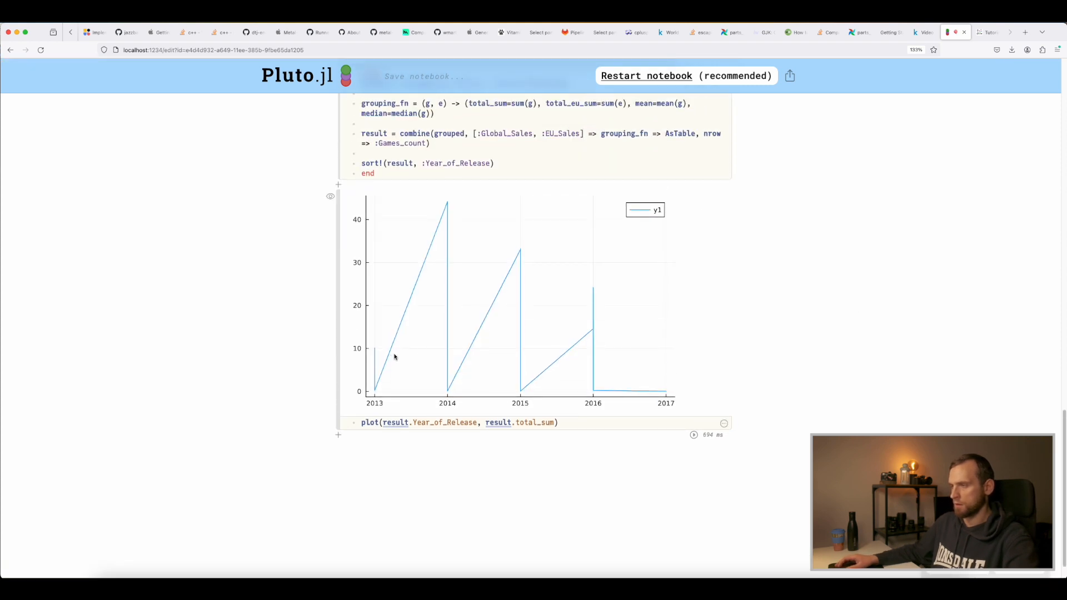
scroll(855, 328, "up", 10)
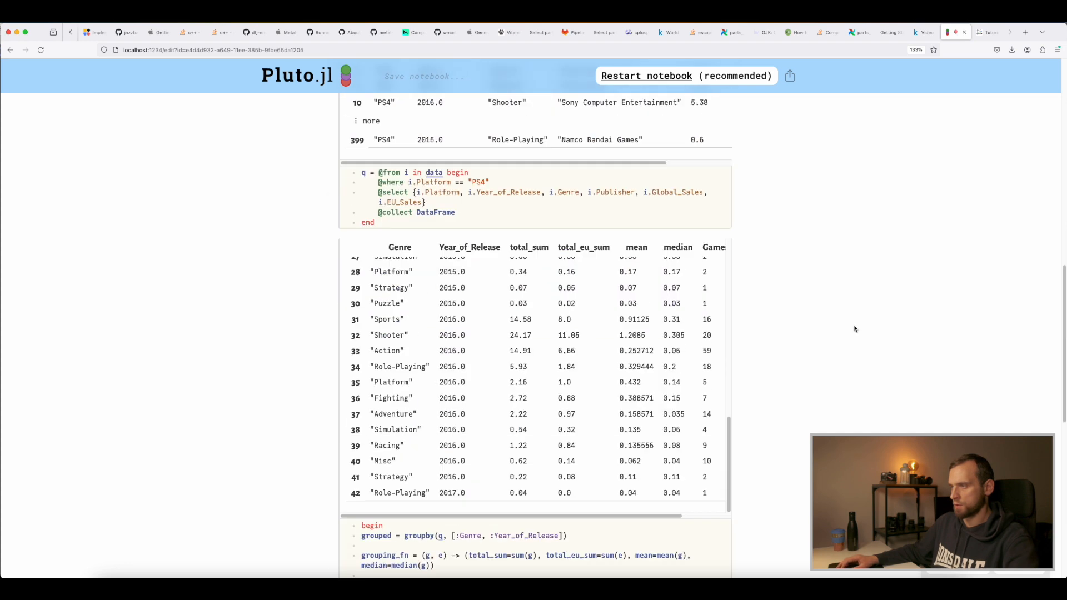
scroll(305, 339, "down", 15)
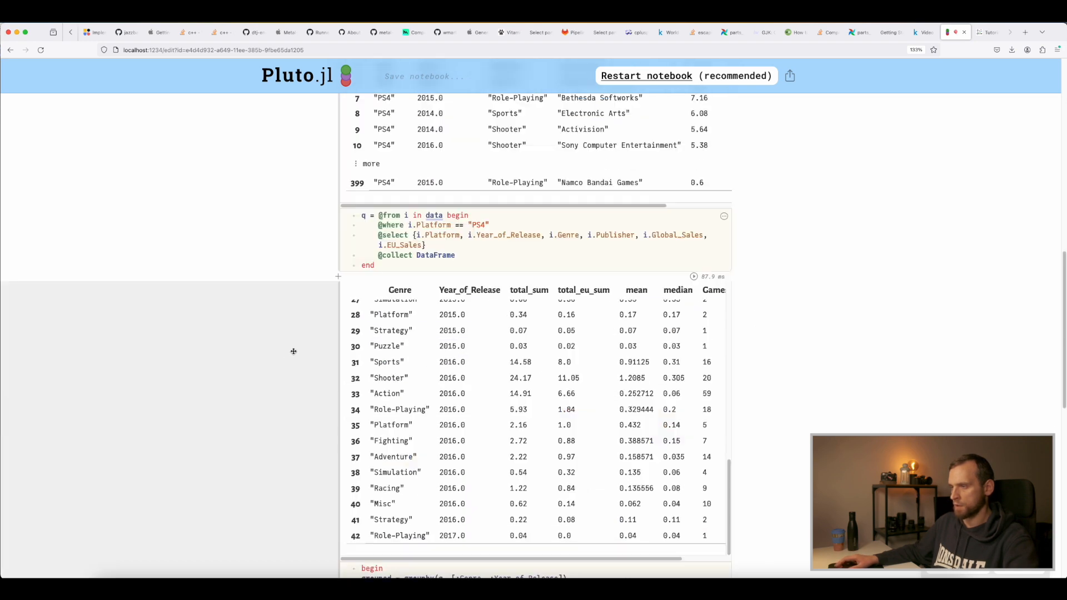
scroll(333, 250, "up", 8)
left_click_drag(366, 135, 361, 135)
scroll(222, 225, "down", 10)
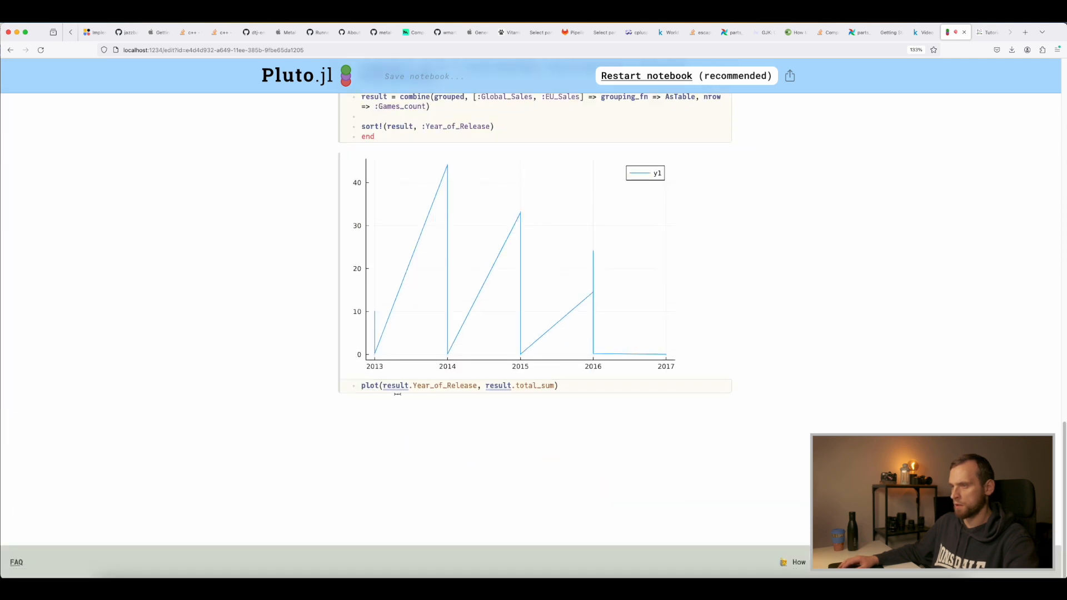
double_click(395, 385)
scroll(709, 391, "up", 6)
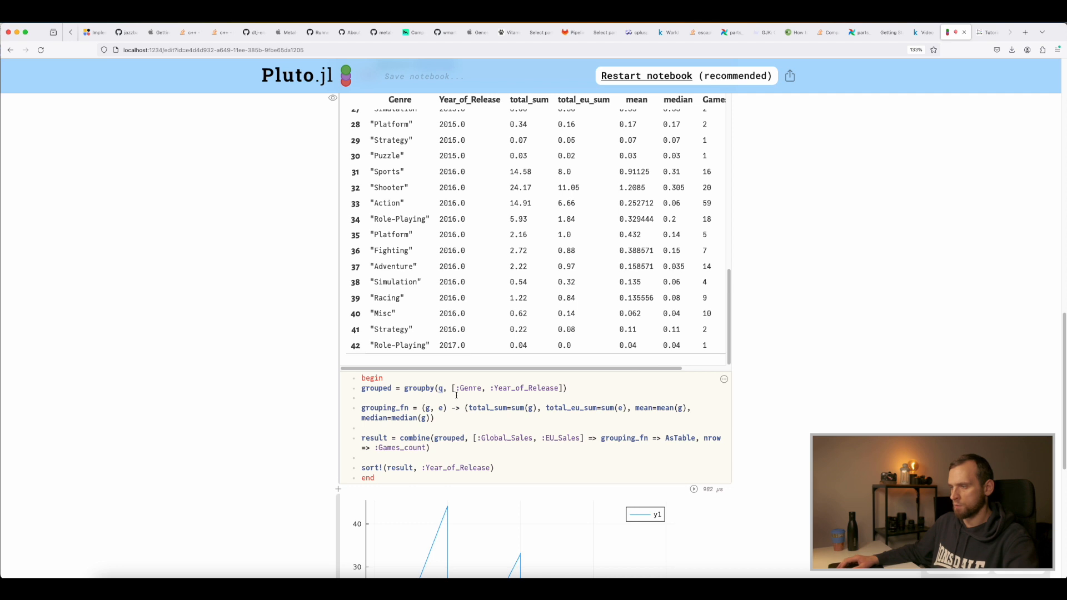
Duplicate the grouped summary code into a new cell between the original block and the plot.
scroll(457, 395, "down", 3)
left_click(387, 286)
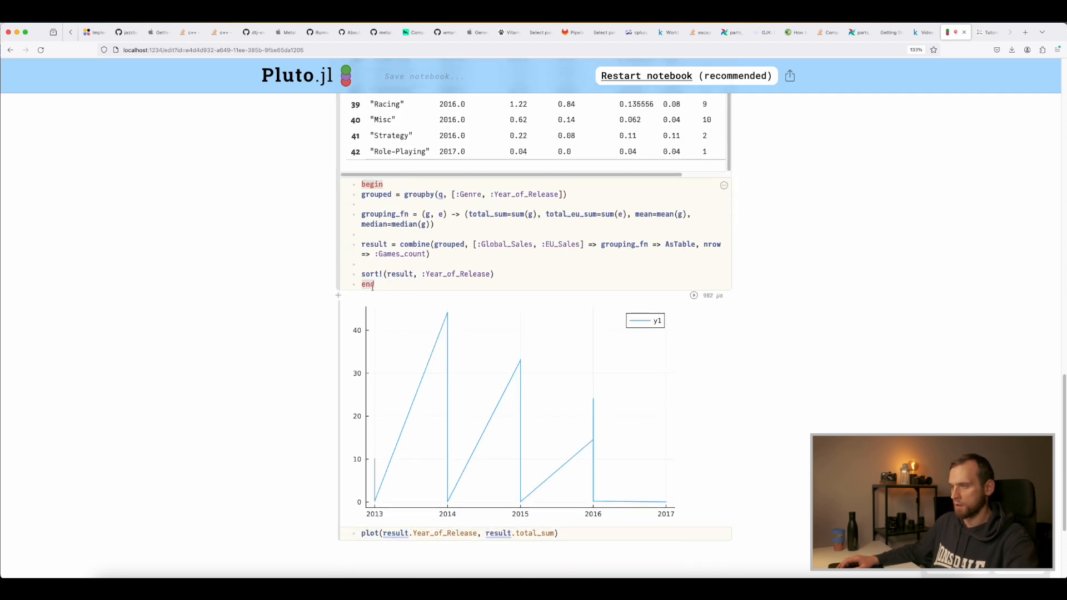
key("ctrl+Return")
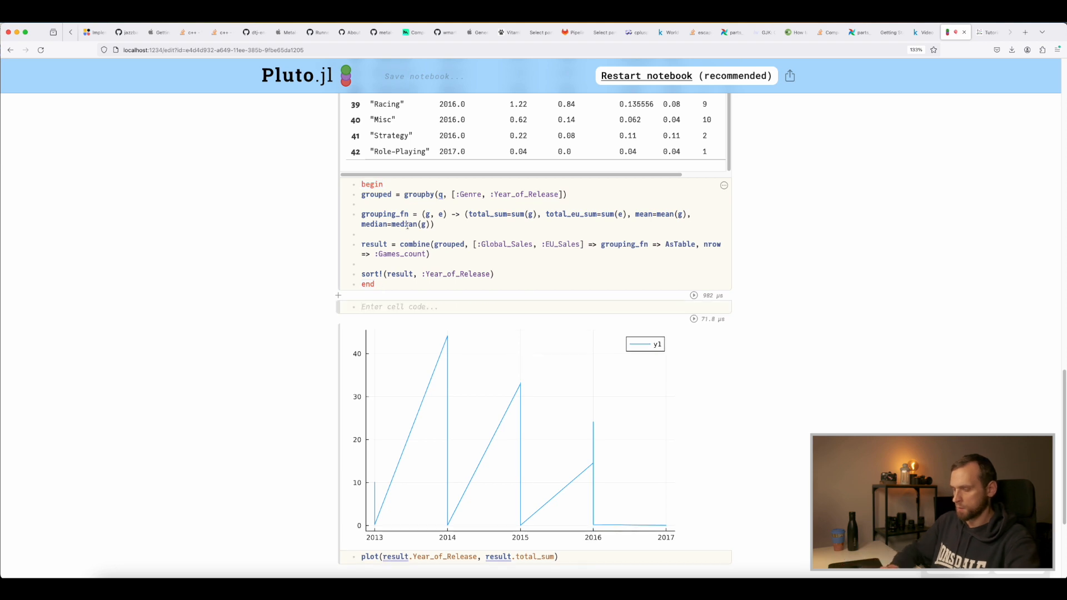
key("super+a")
key("super+c")
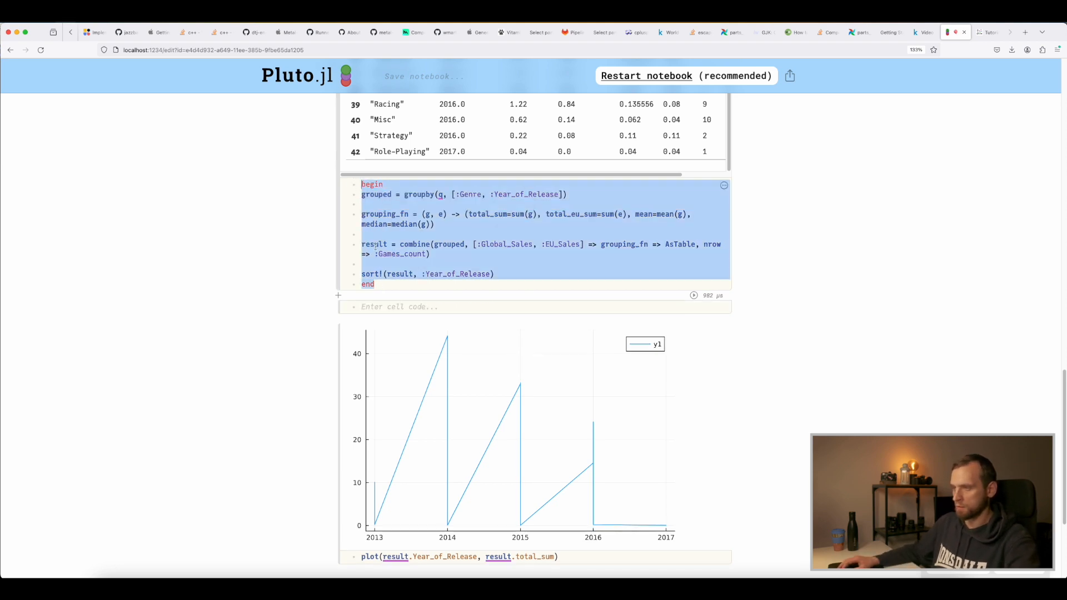
left_click(428, 306)
key("super+v")
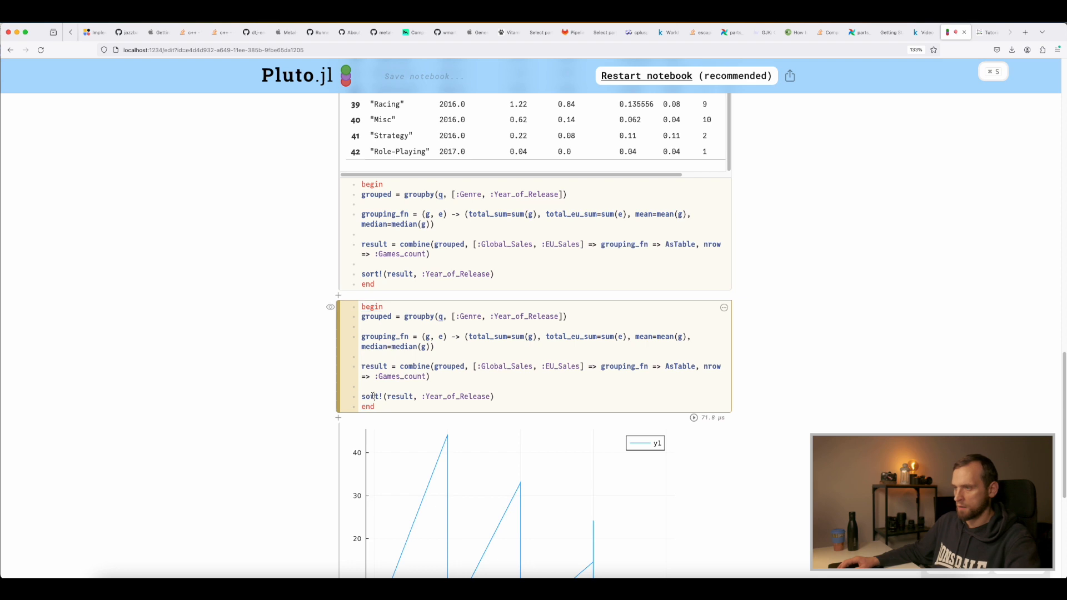
In the copied block, delete the sort! line and rename the result variable to result2.
left_click_drag(356, 396, 354, 389)
key("BackSpace")
key("BackSpace")
left_click(389, 366)
type("2")
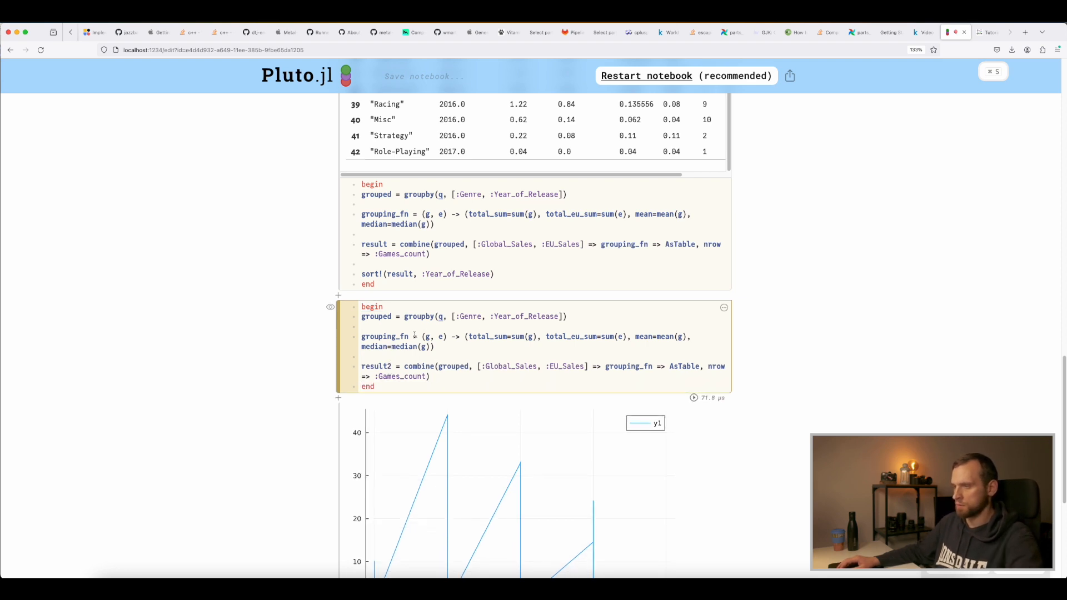
Remove :Genre from the copied block's groupby call so it groups only by :Year_of_Release.
left_click_drag(491, 316, 456, 315)
key("BackSpace")
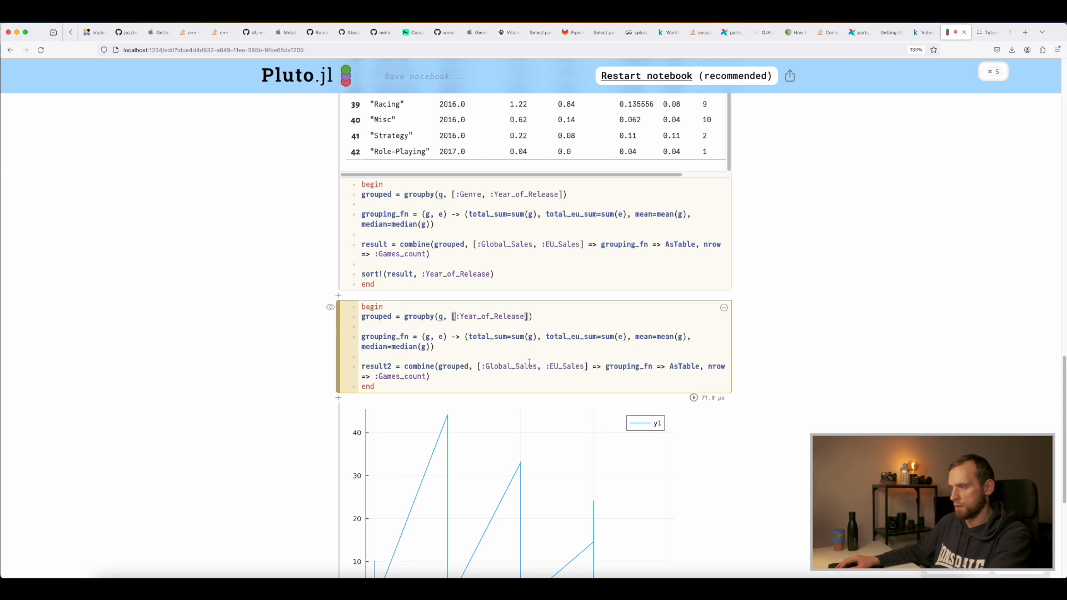
left_click(427, 382)
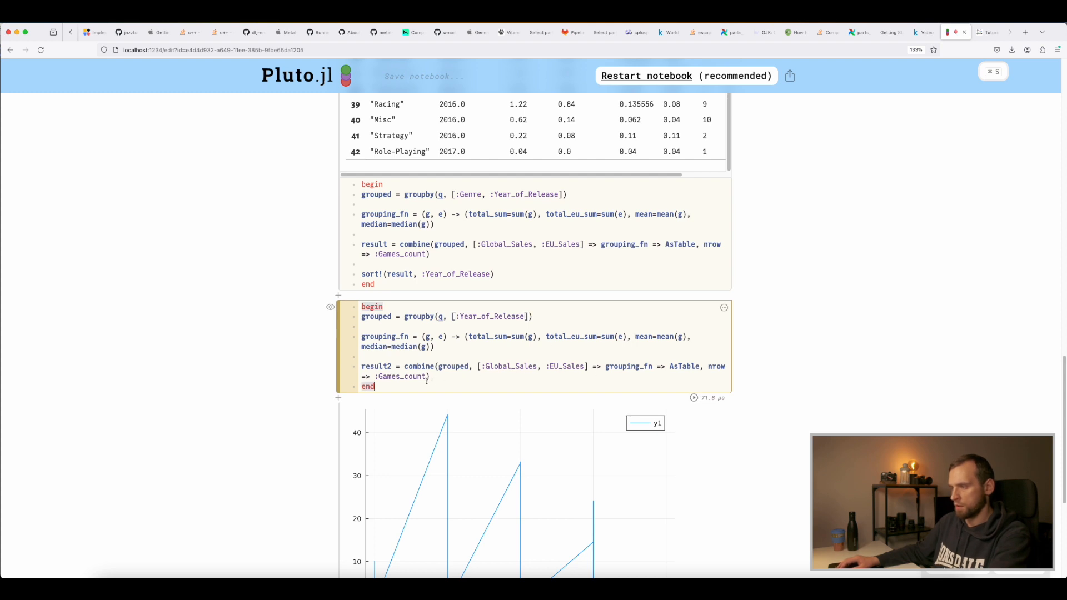
In the copied block, replace the grouped argument of combine with an inline groupby(q, [:Year_of_Release]) call.
left_click(544, 367)
scroll(545, 314, "down", 2)
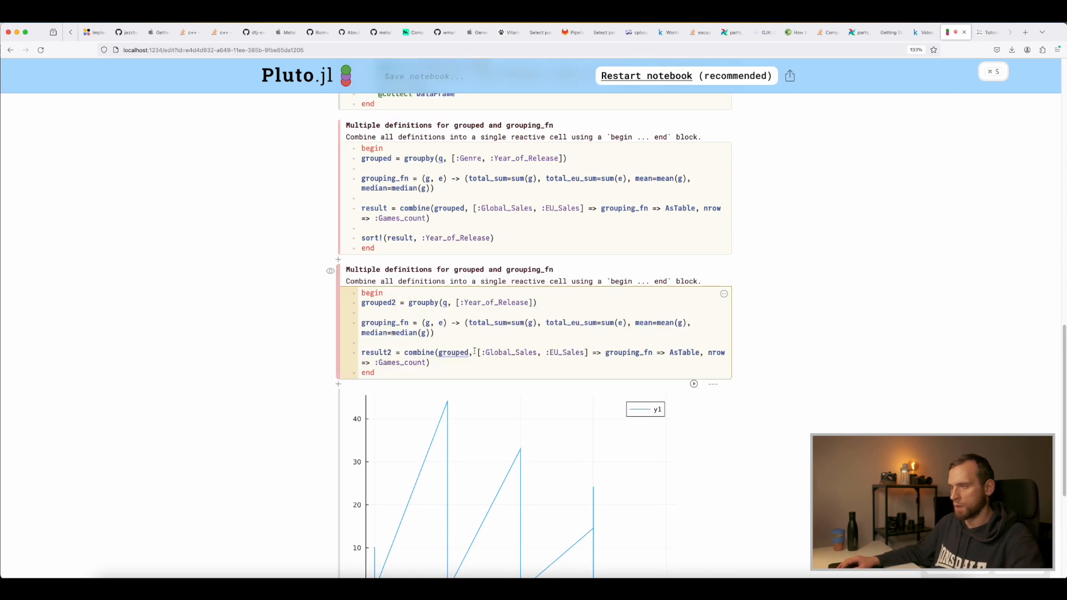
left_click_drag(536, 307, 407, 307)
key("BackSpace")
left_click(456, 354, "super")
key("super+v")
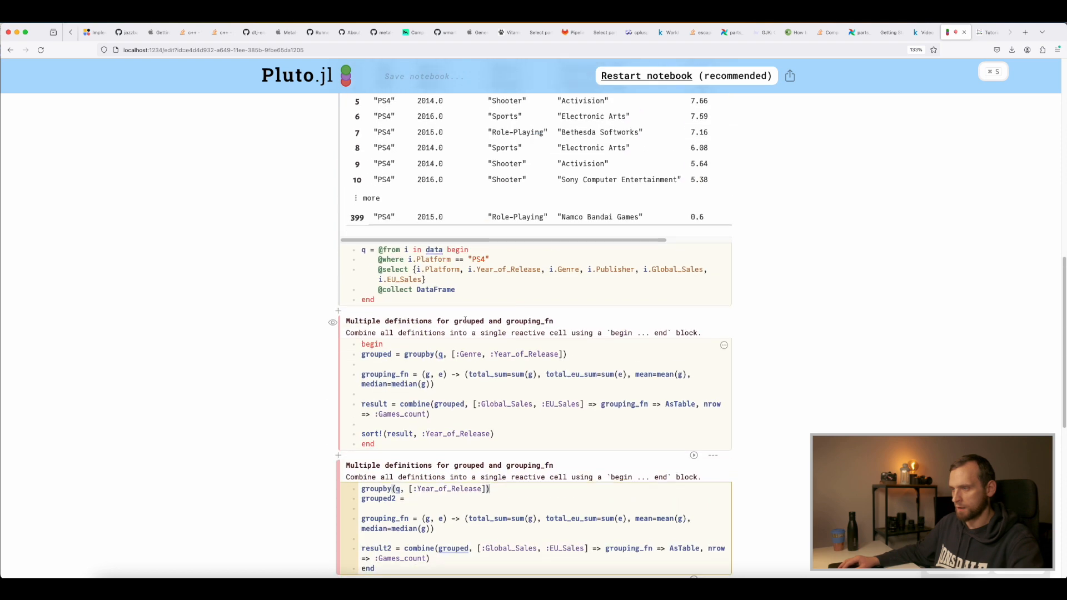
scroll(455, 407, "down", 3)
double_click(455, 407)
key("super+v")
Delete the leftover grouped2 assignment, the standalone groupby line and the closing end from the copied block.
triple_click(415, 359)
key("BackSpace")
key("BackSpace")
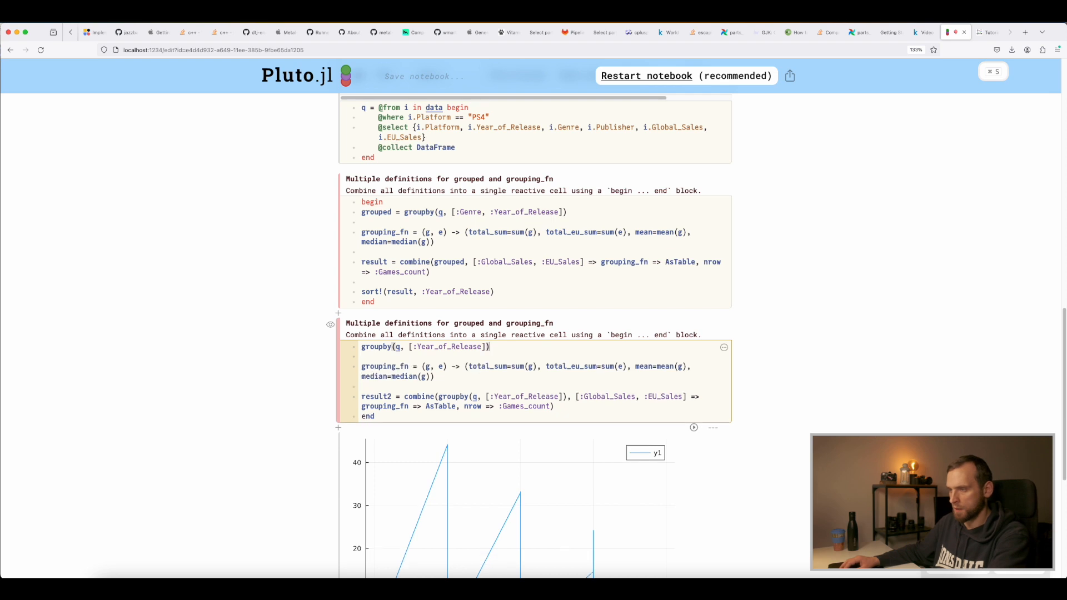
triple_click(502, 349)
key("BackSpace")
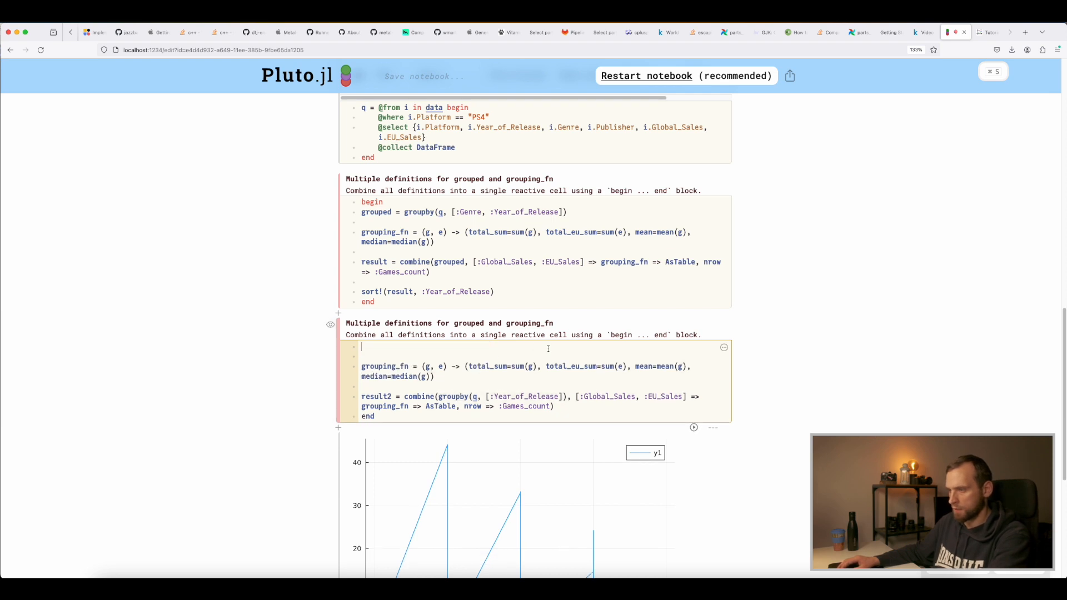
key("Delete")
key("Delete")
triple_click(402, 396)
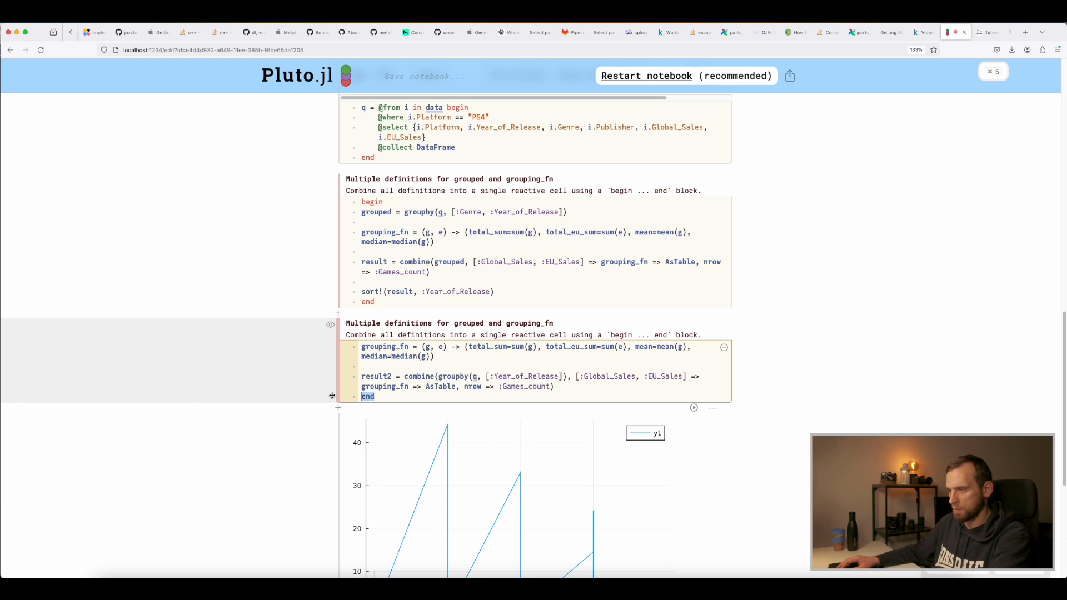
key("BackSpace")
key("BackSpace")
Delete the duplicate grouping_fn definition and blank lines above result2, then run the result2 cell.
left_click(442, 356)
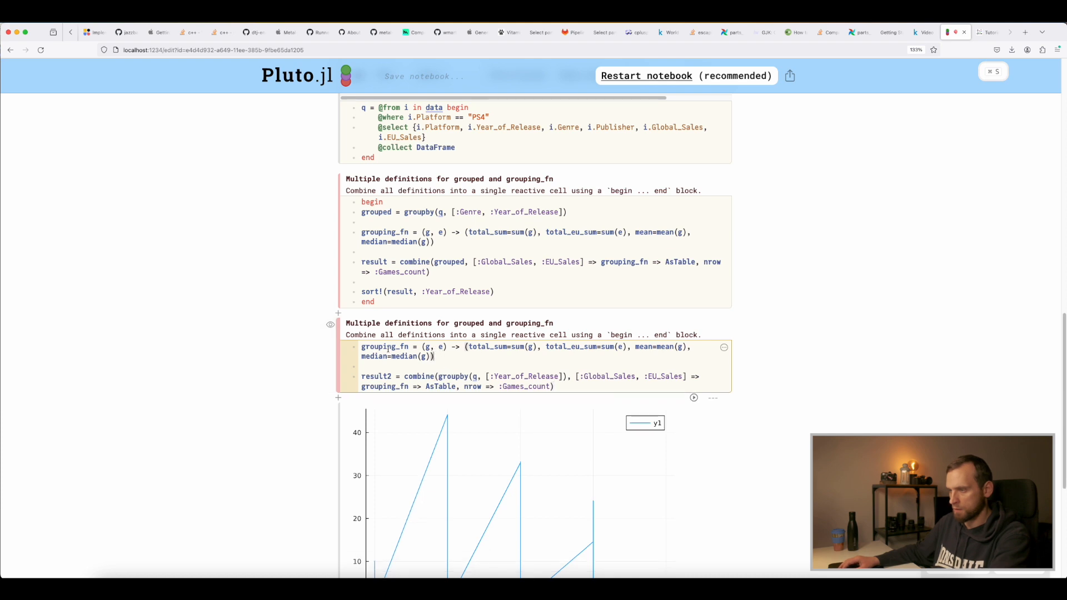
left_click(363, 347)
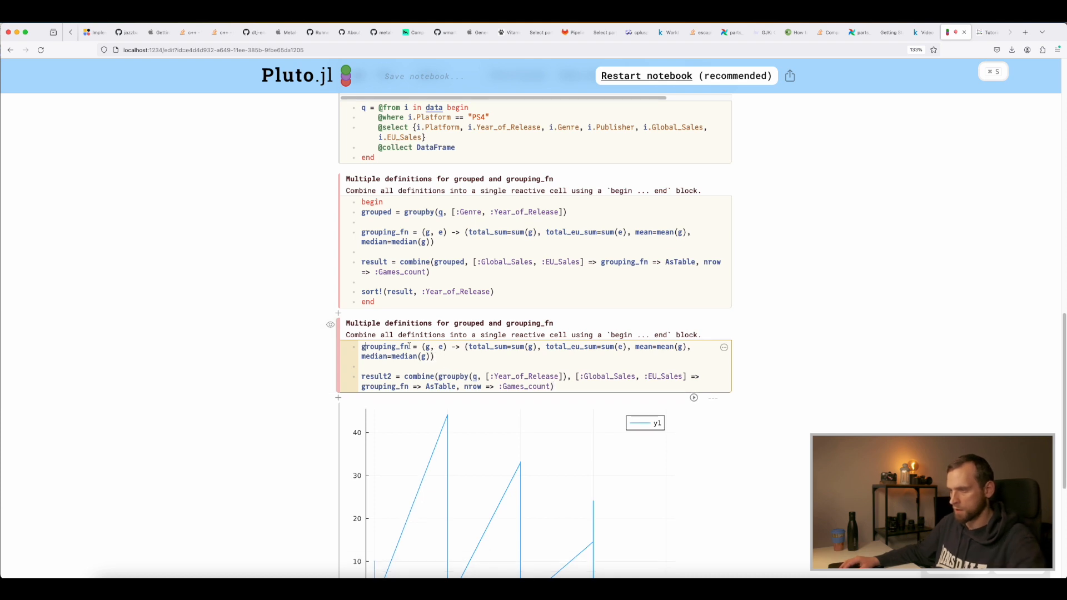
left_click_drag(471, 354, 314, 334)
key("BackSpace")
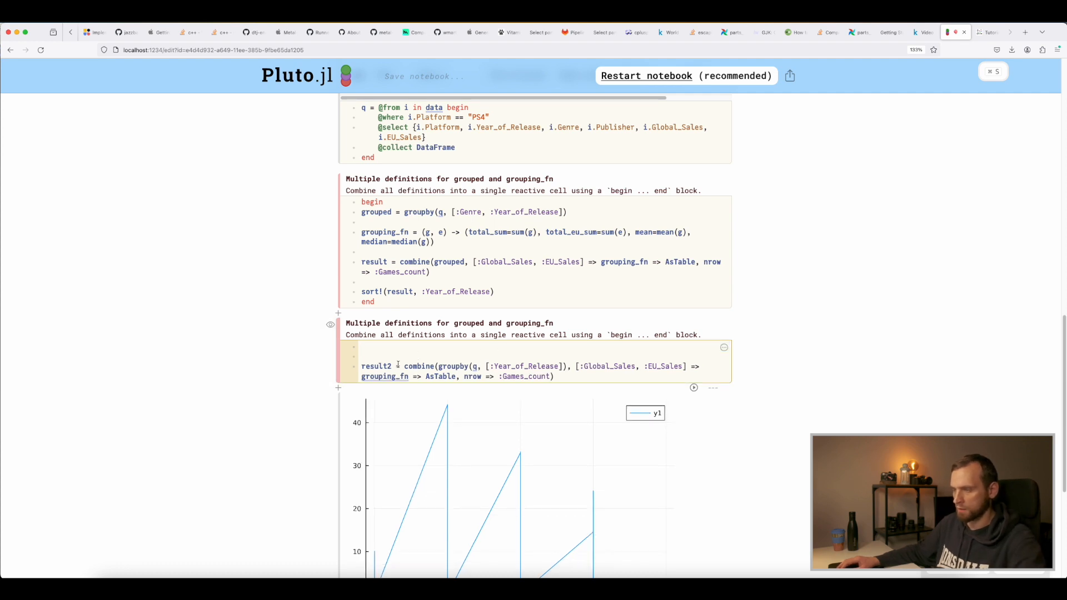
key("Delete")
key("Delete")
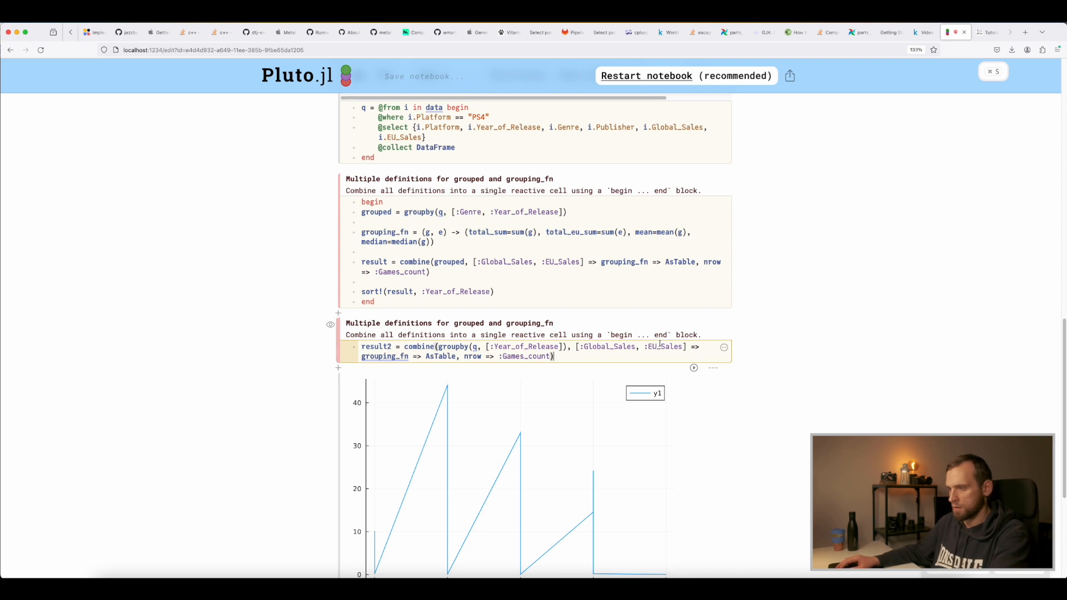
left_click(694, 368)
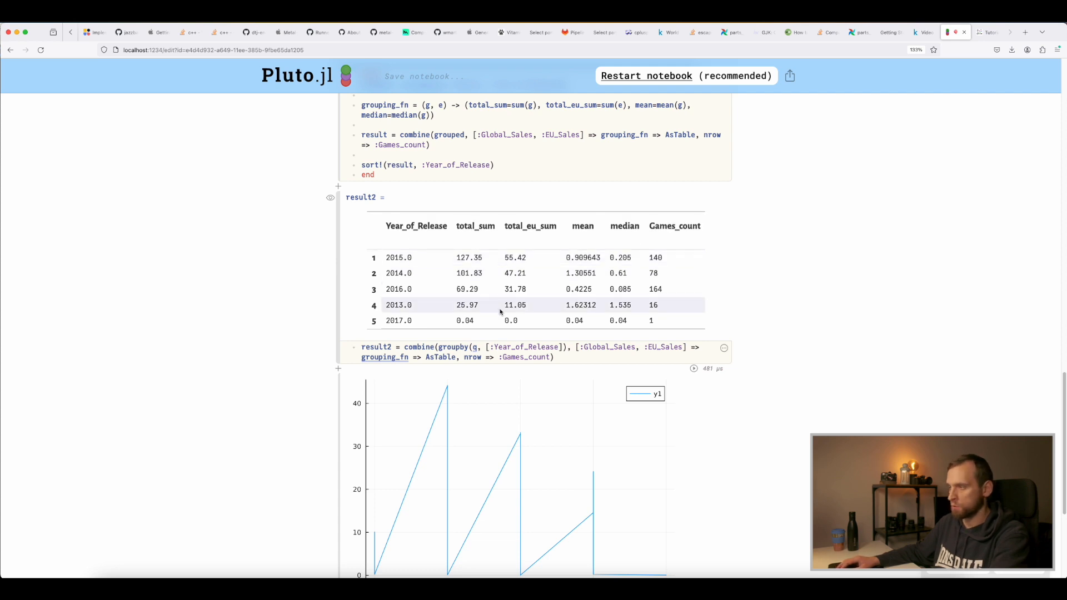
Replace total_sum with Games_count as the plotted column in the plot call.
scroll(722, 345, "down", 4)
scroll(796, 305, "up", 3)
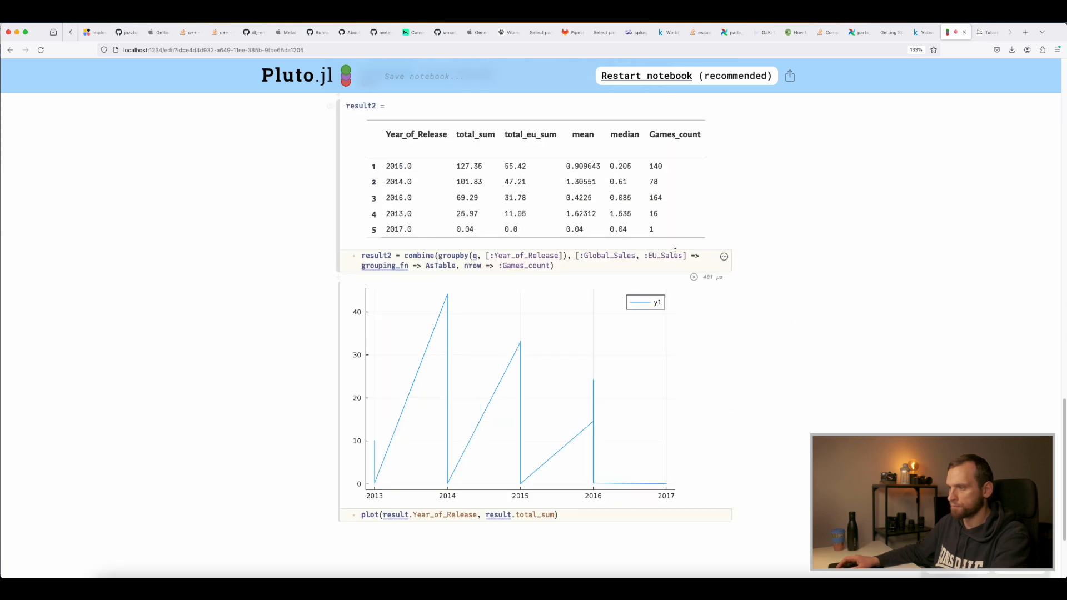
double_click(673, 133)
key("super+c")
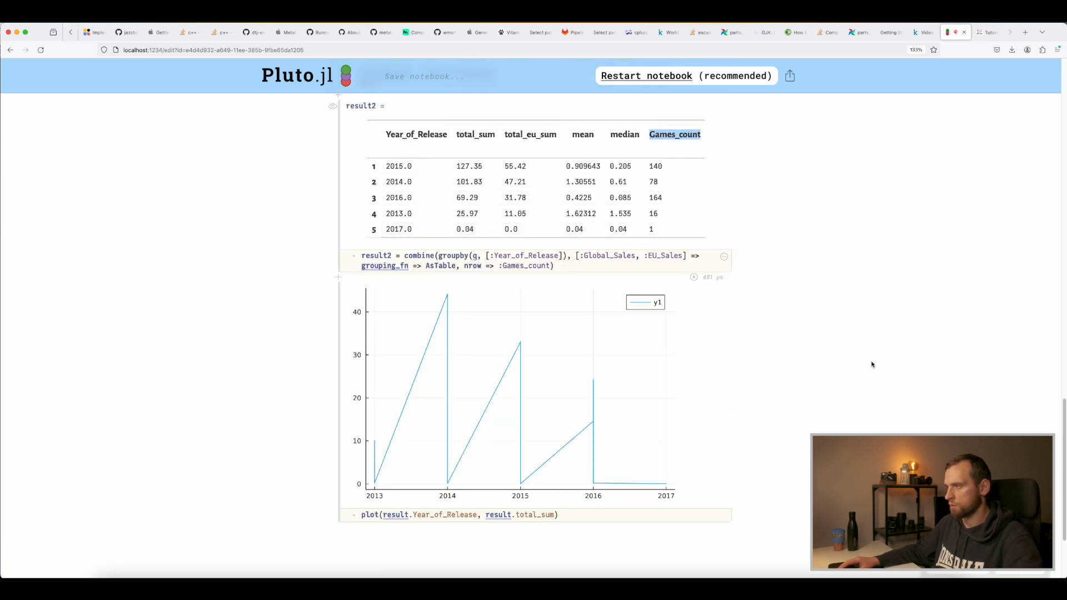
scroll(872, 364, "down", 2)
double_click(535, 404)
key("super+v")
key("super+s")
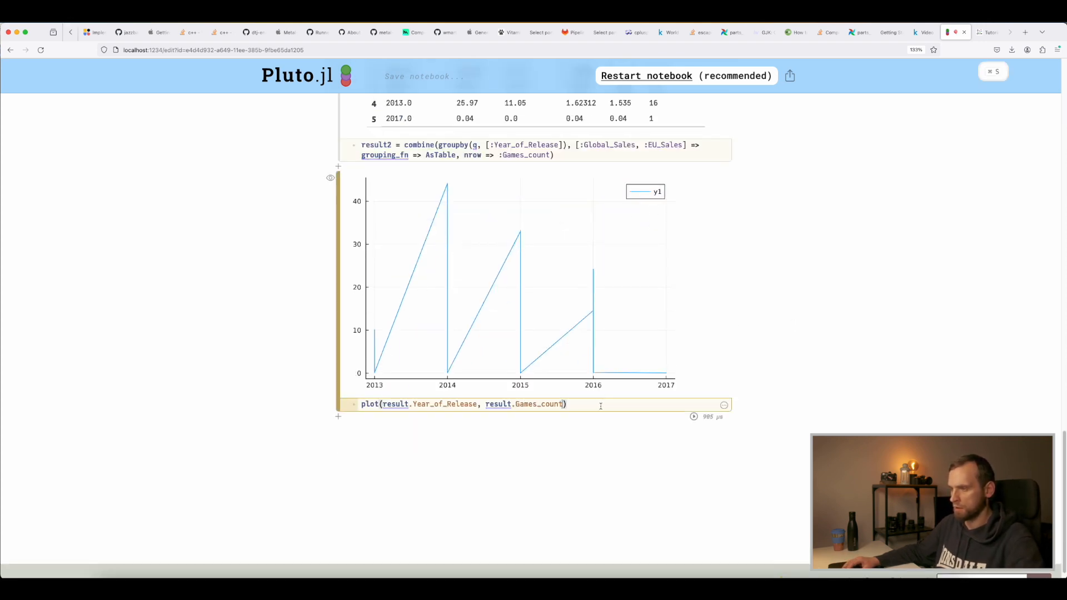
Change both result references in the plot call to result2 and run the plot cell.
left_click(409, 404)
type("2")
left_click(515, 404)
type("2")
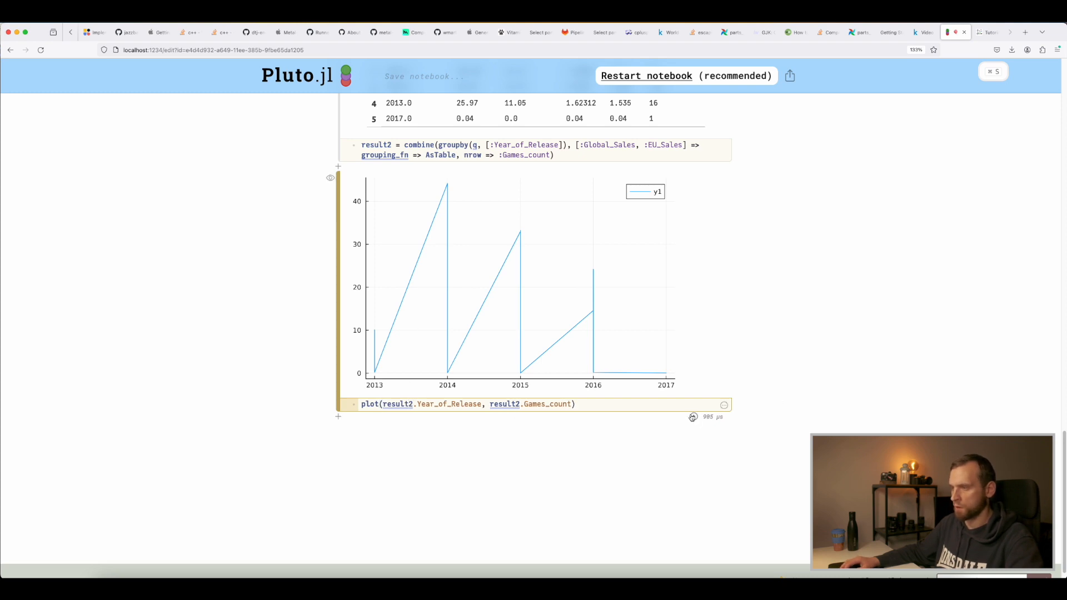
key("shift+Return")
scroll(778, 328, "up", 1)
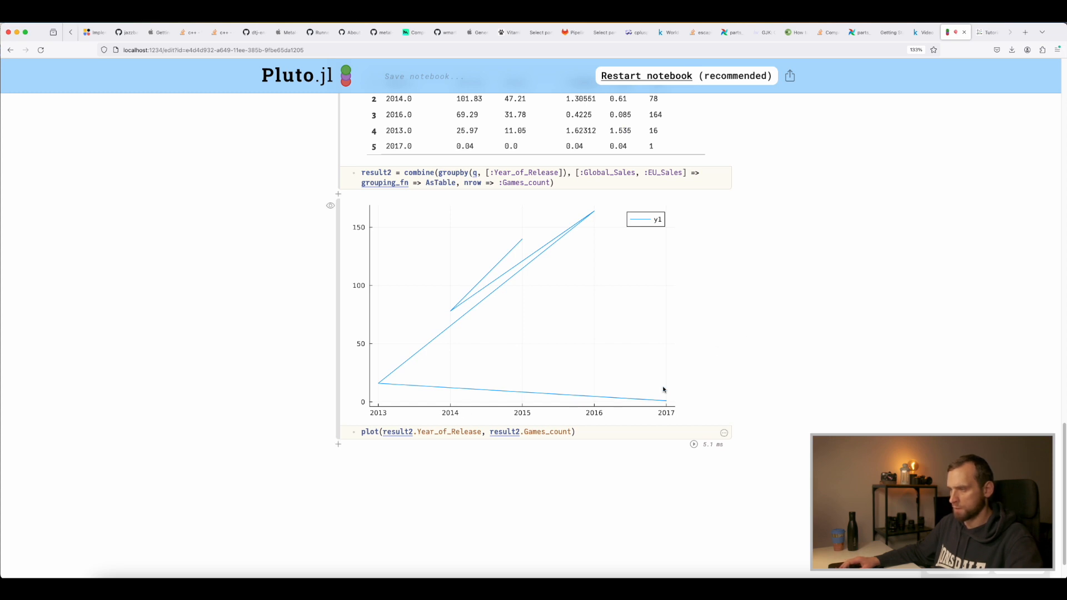
Wrap the result2 combine expression in sort!(..., :Year_of_Release), run the cell and check the redrawn plot.
scroll(714, 384, "up", 5)
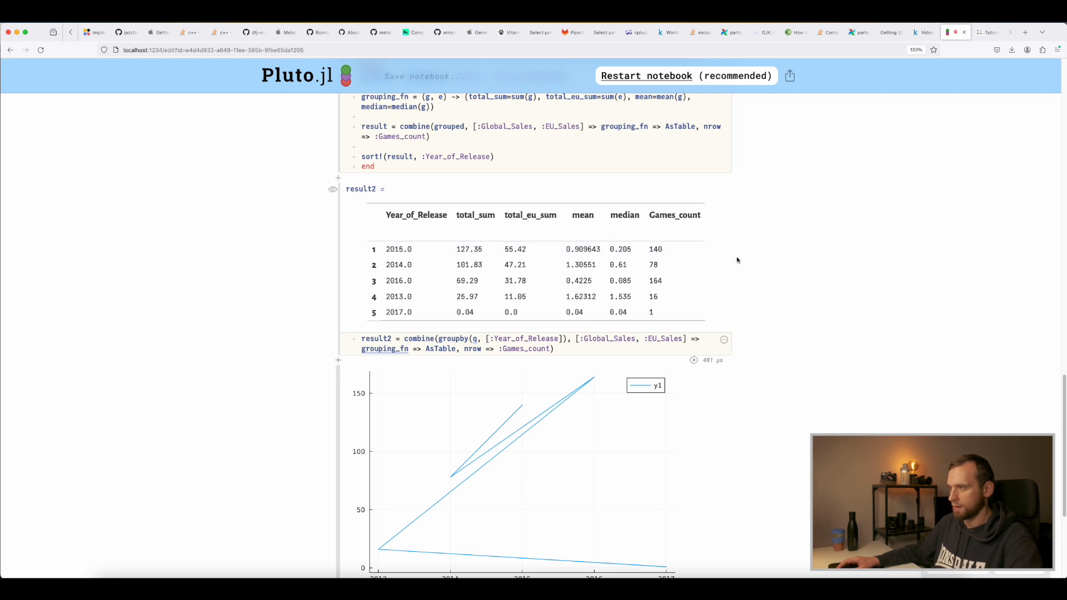
scroll(743, 319, "down", 5)
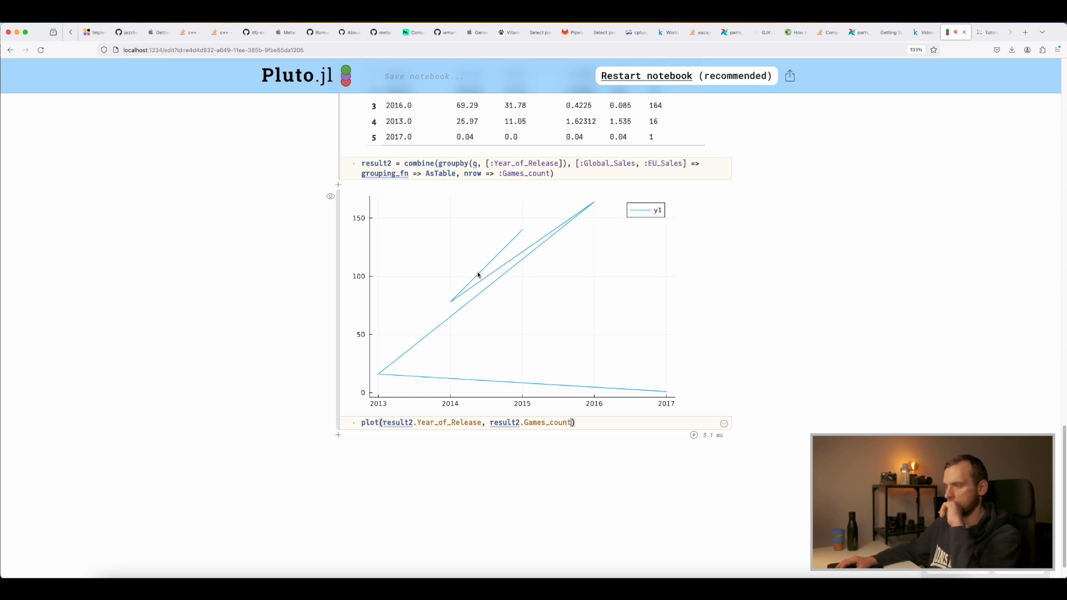
scroll(531, 379, "up", 5)
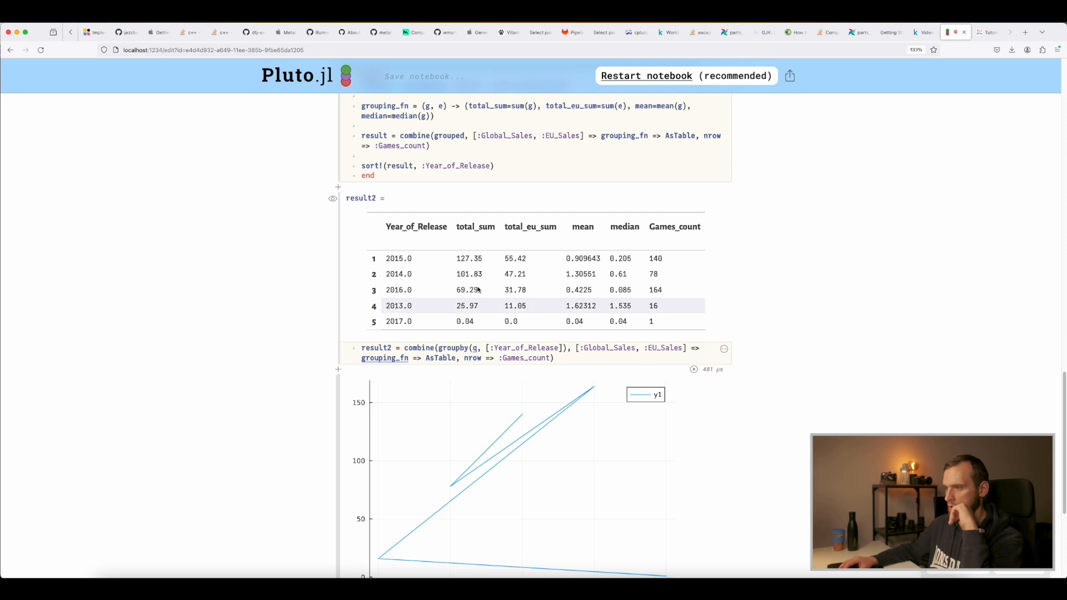
left_click(403, 348)
type("sort")
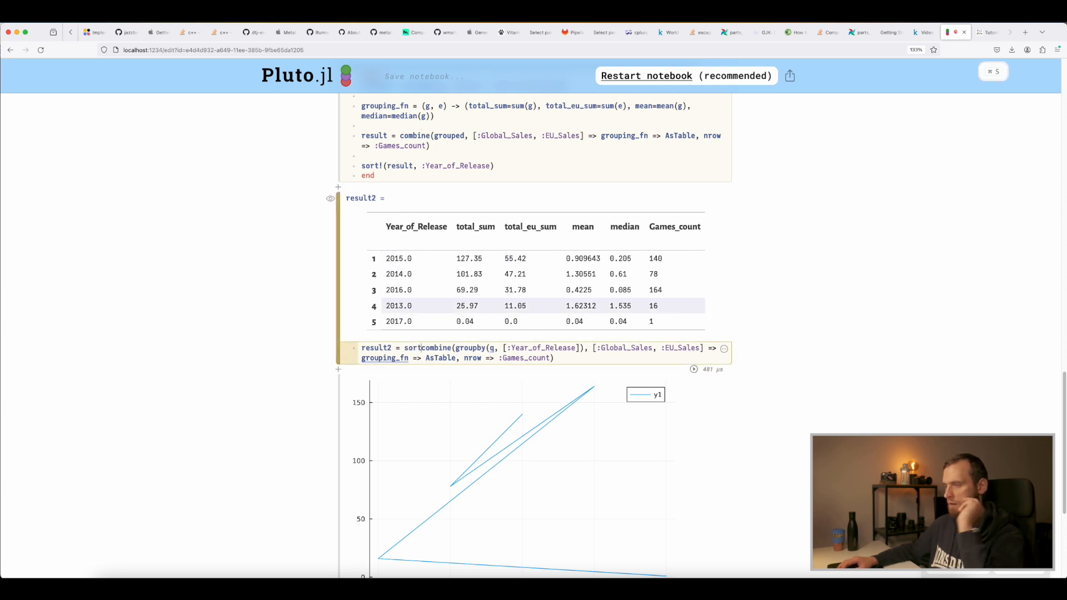
type("!(")
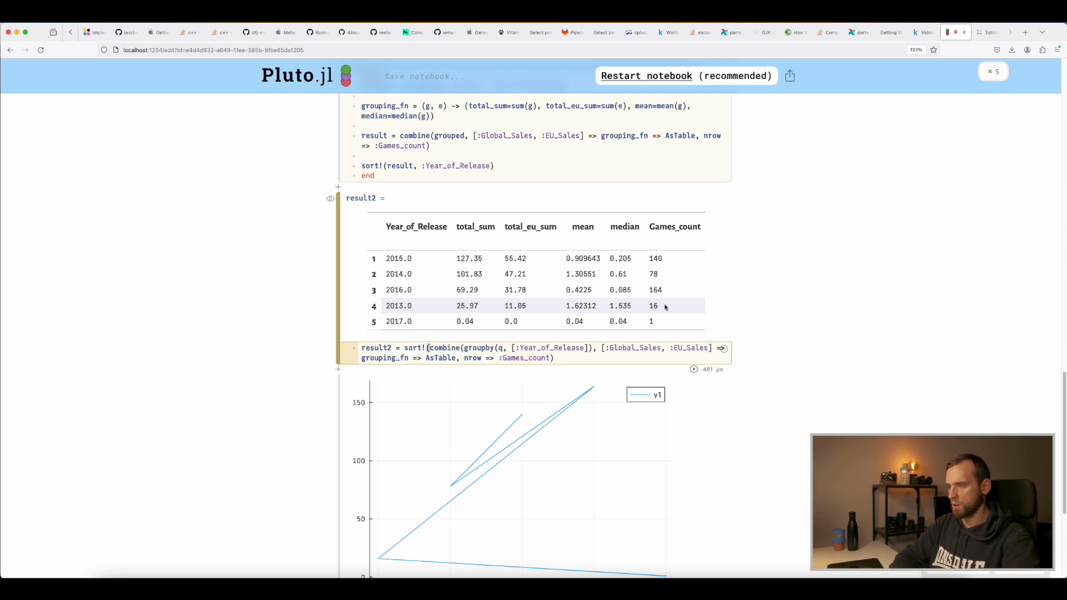
left_click(558, 358)
type("), :Year_of_Release")
key("shift+Return")
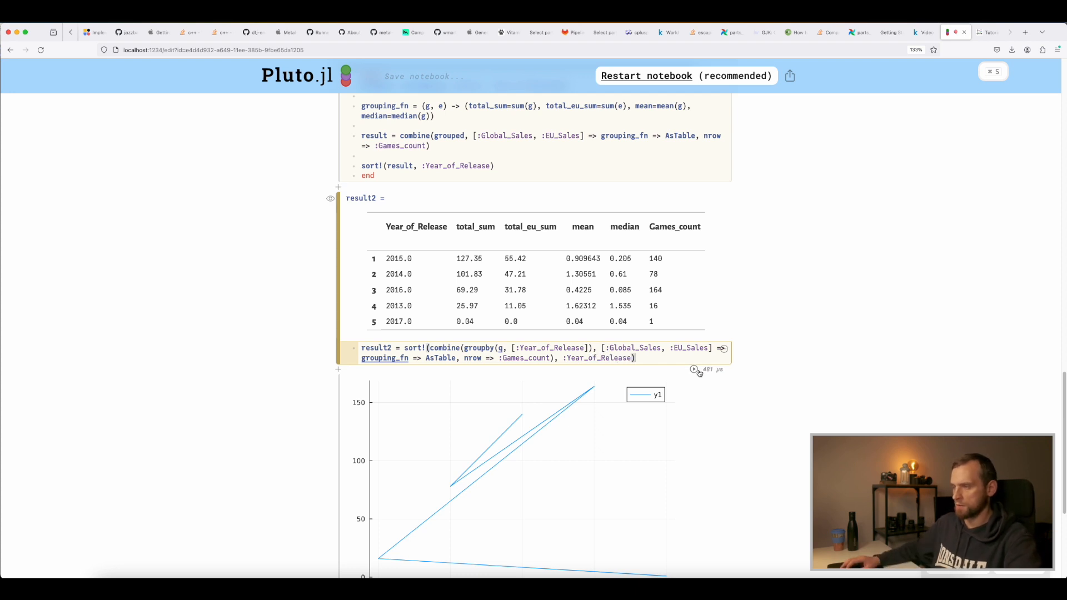
scroll(809, 367, "down", 5)
scroll(809, 367, "up", 2)
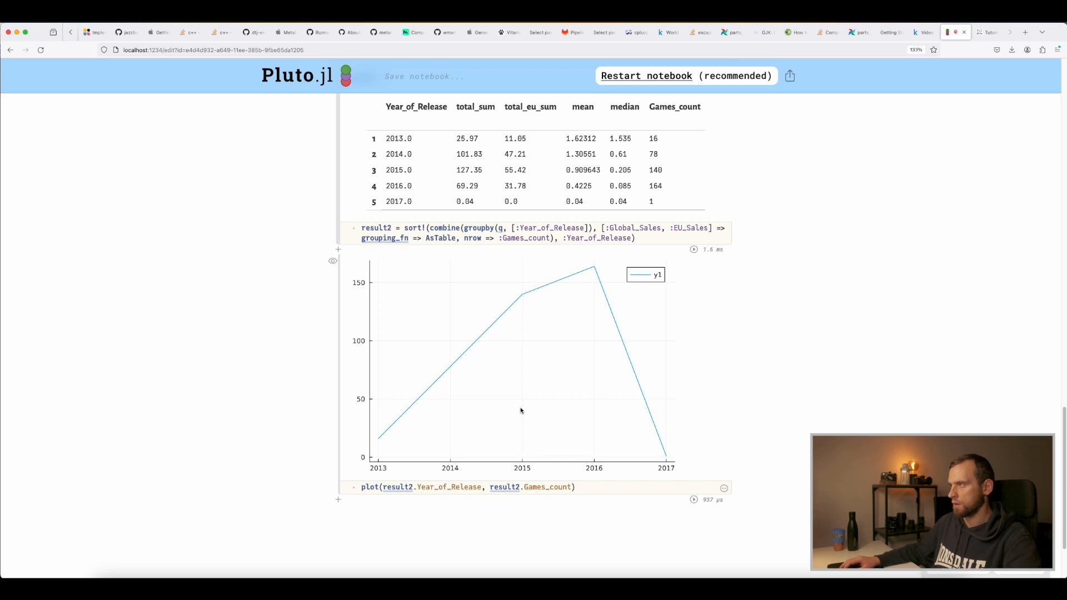
Search the Plots tutorial for "bar" and look up how to draw a bar chart in Julia.
left_click(989, 33)
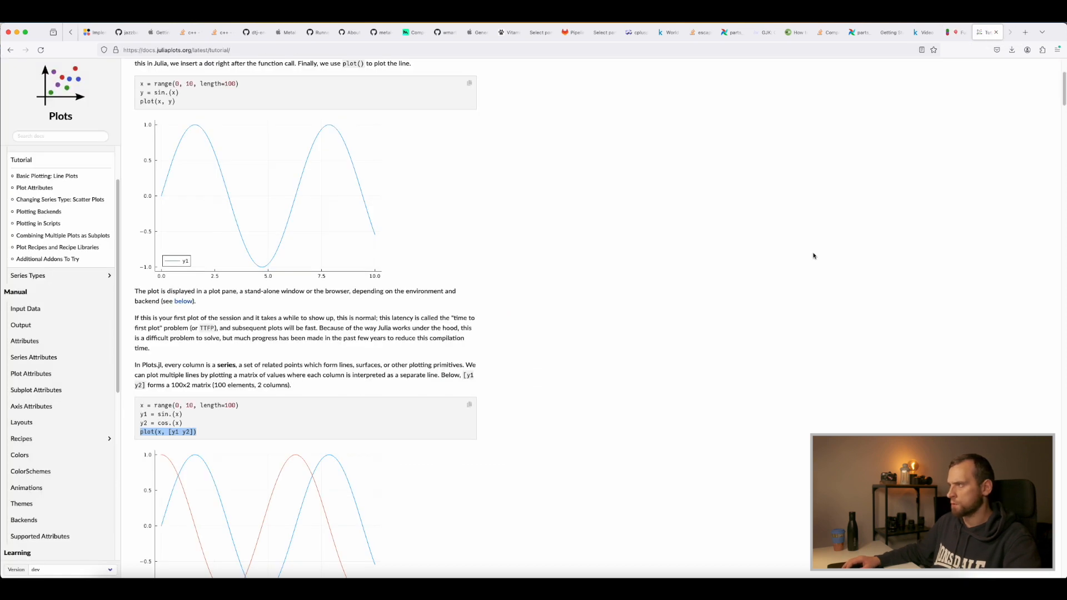
scroll(795, 200, "down", 4)
key("super+f")
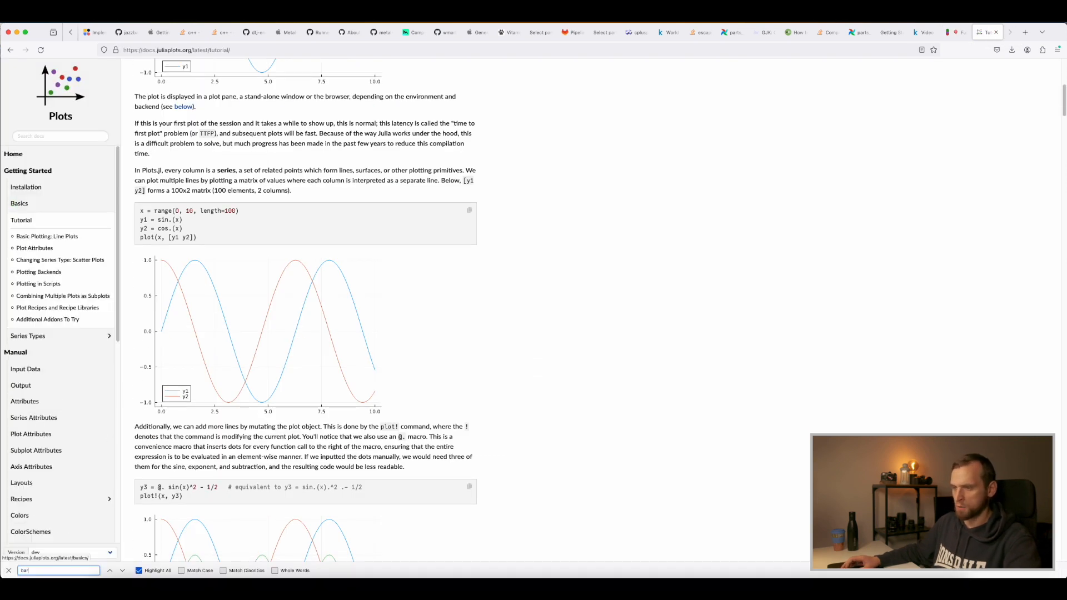
type("bar")
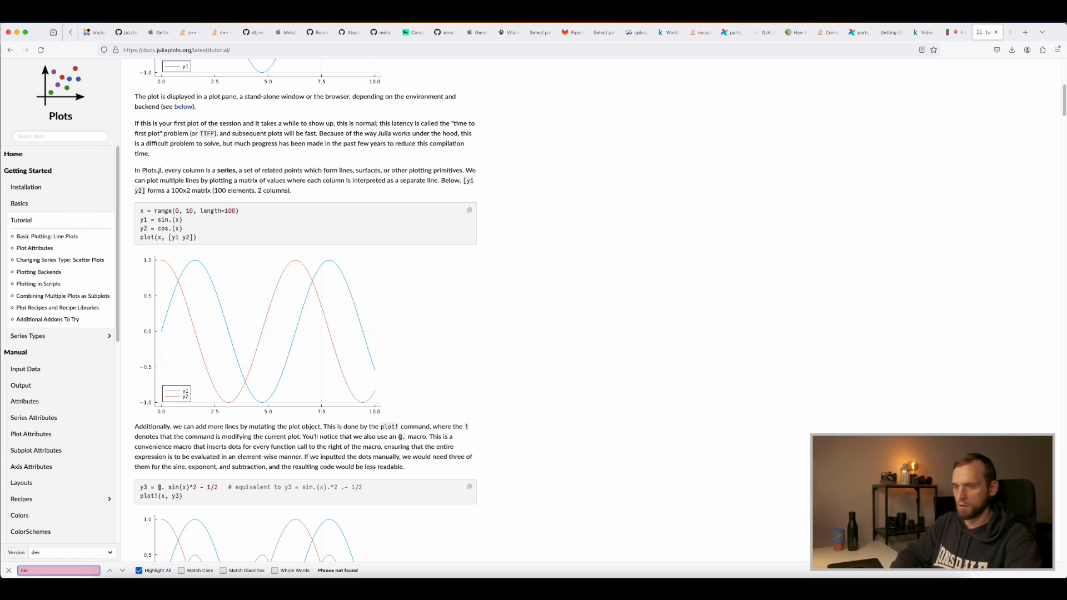
left_click(44, 337)
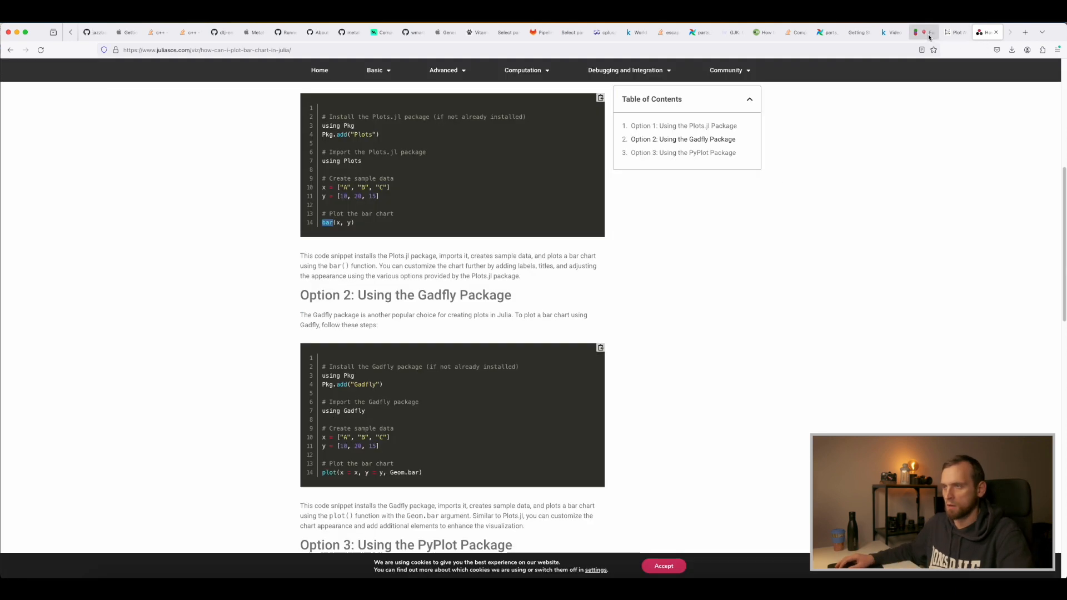
Return to the Pluto notebook, replace plot with bar in the Games_count plot call and run the cell.
left_click(926, 32)
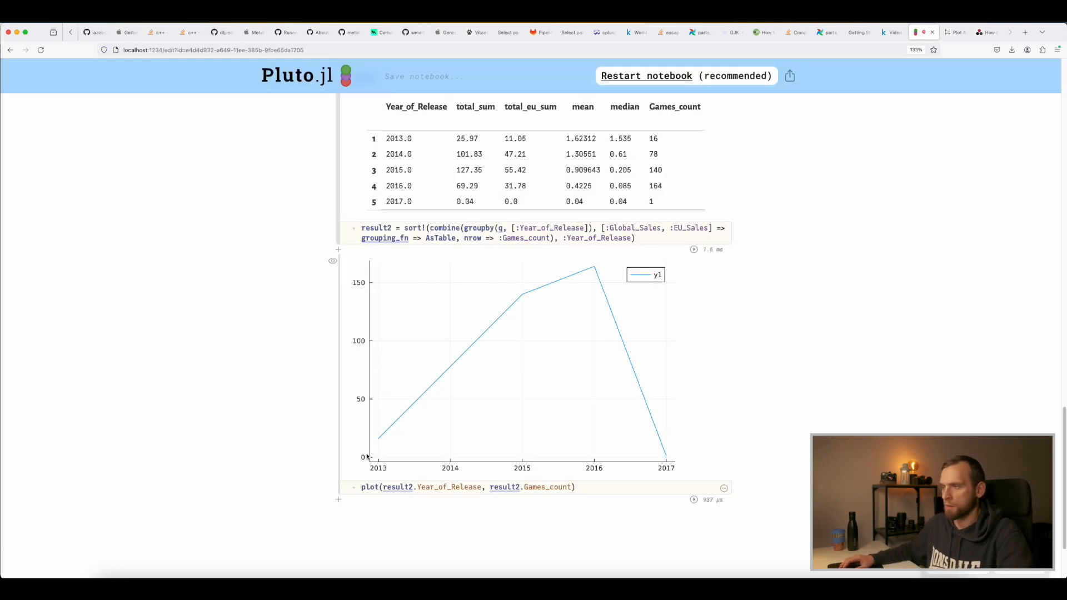
double_click(369, 487)
type("bar")
key("super+s")
scroll(765, 434, "down", 2)
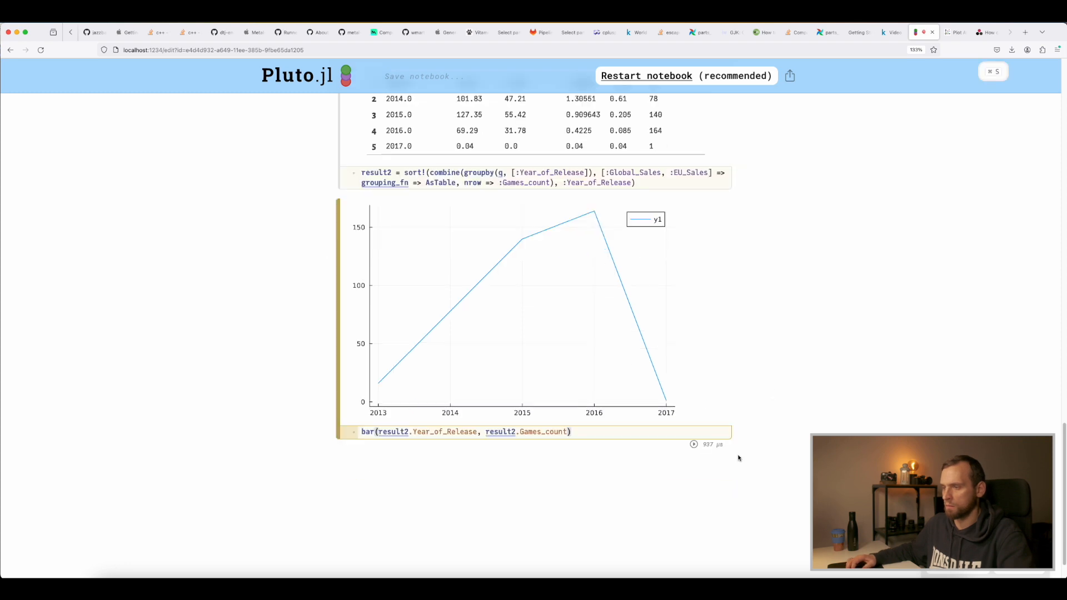
left_click(694, 444)
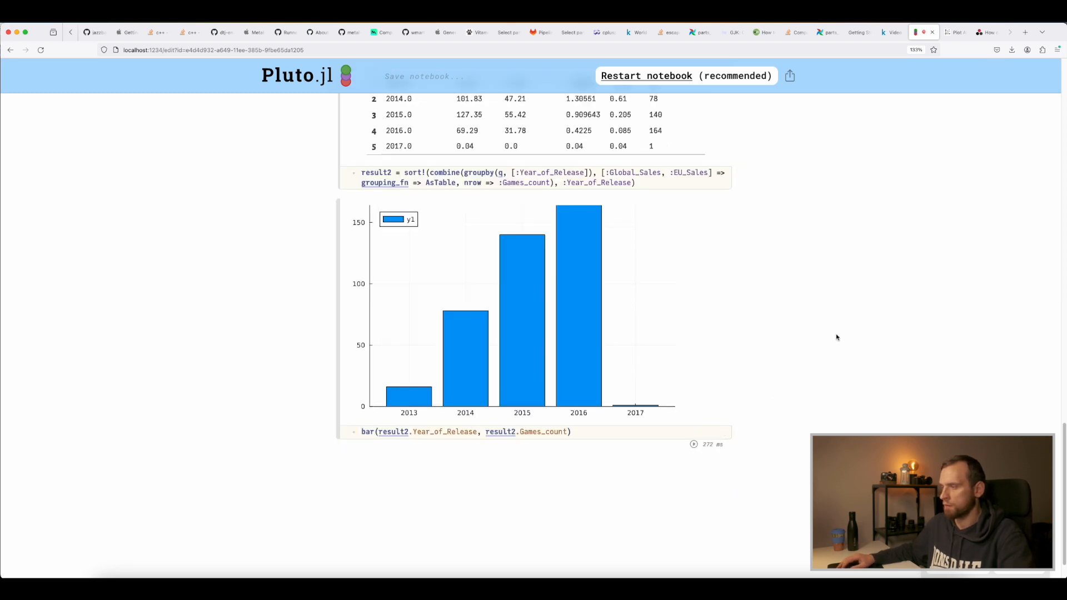
Add label="Games Count" to the bar call and run the cell.
scroll(820, 315, "up", 2)
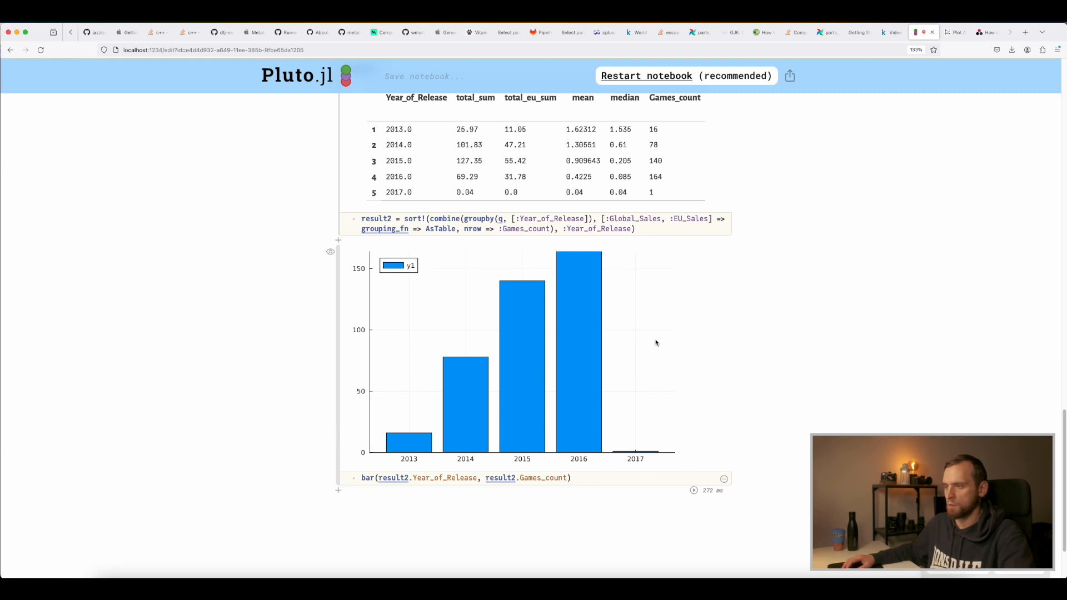
left_click(568, 479)
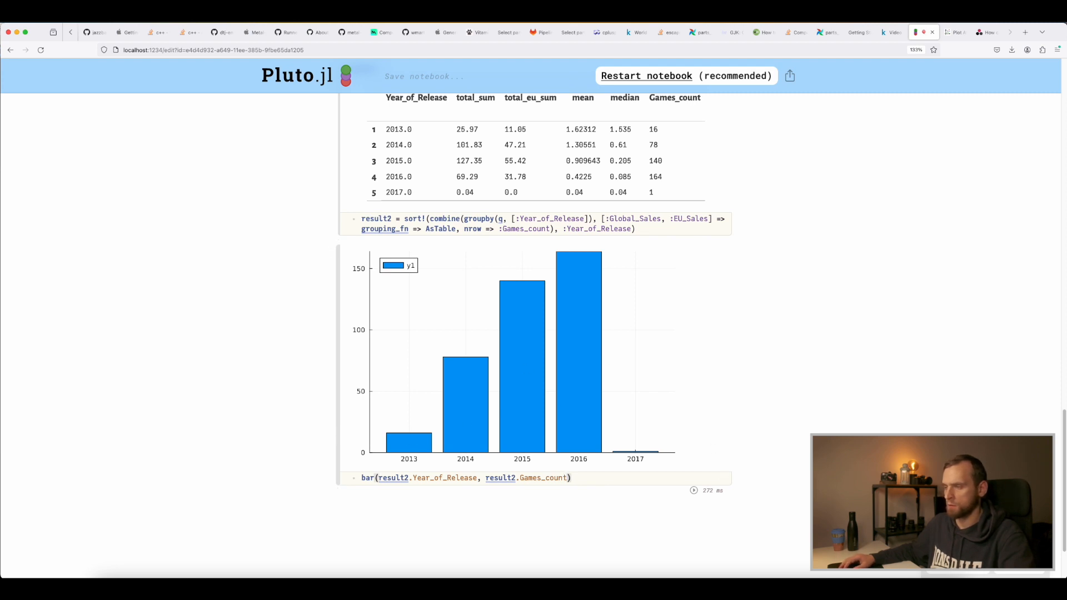
type(", label")
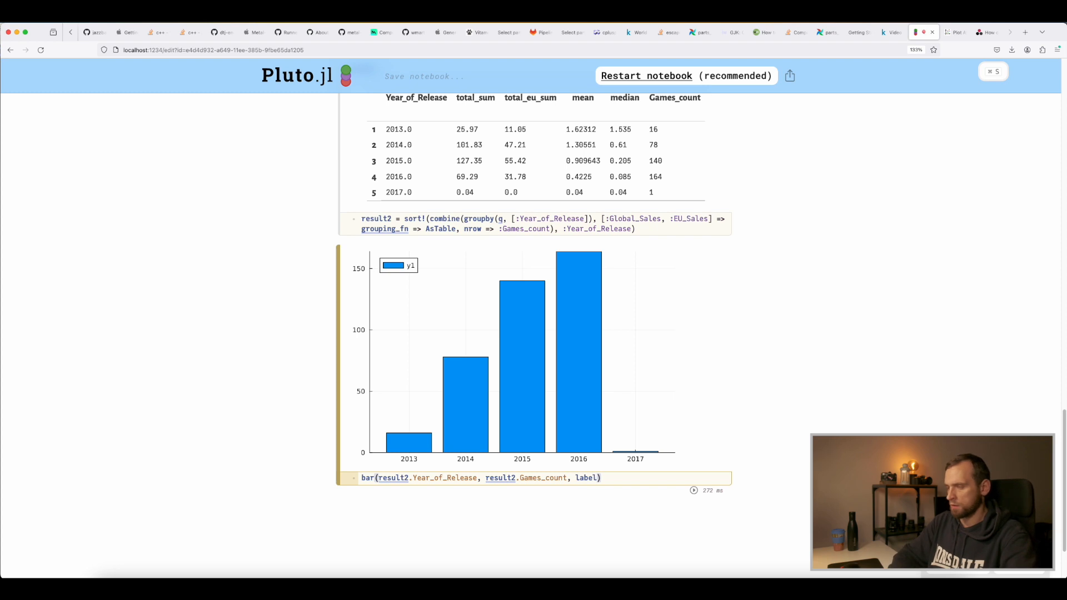
type("=\"Games Aount\"")
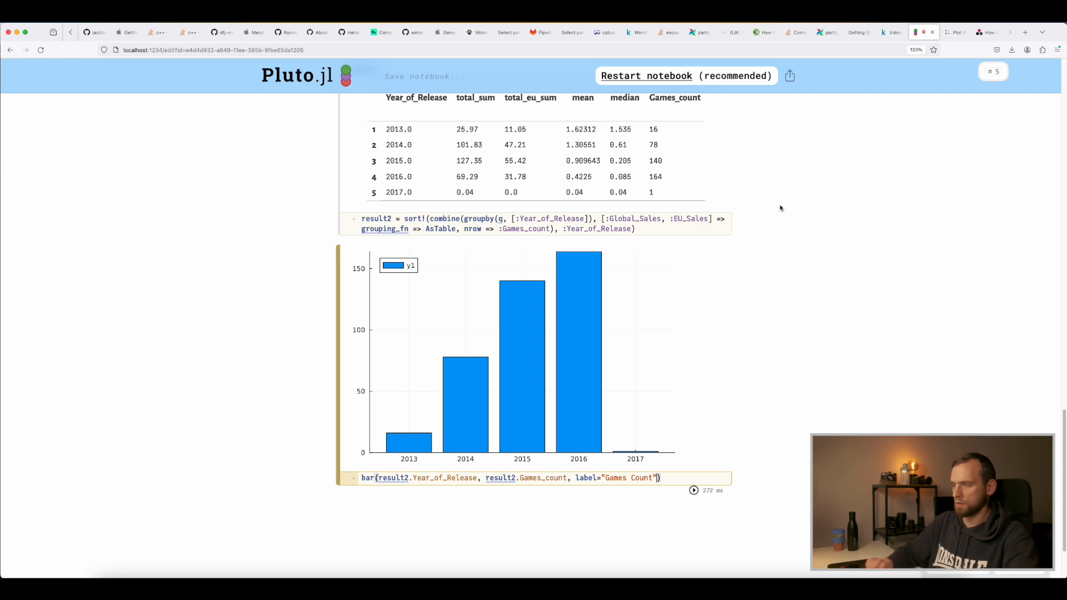
key("shift+Return")
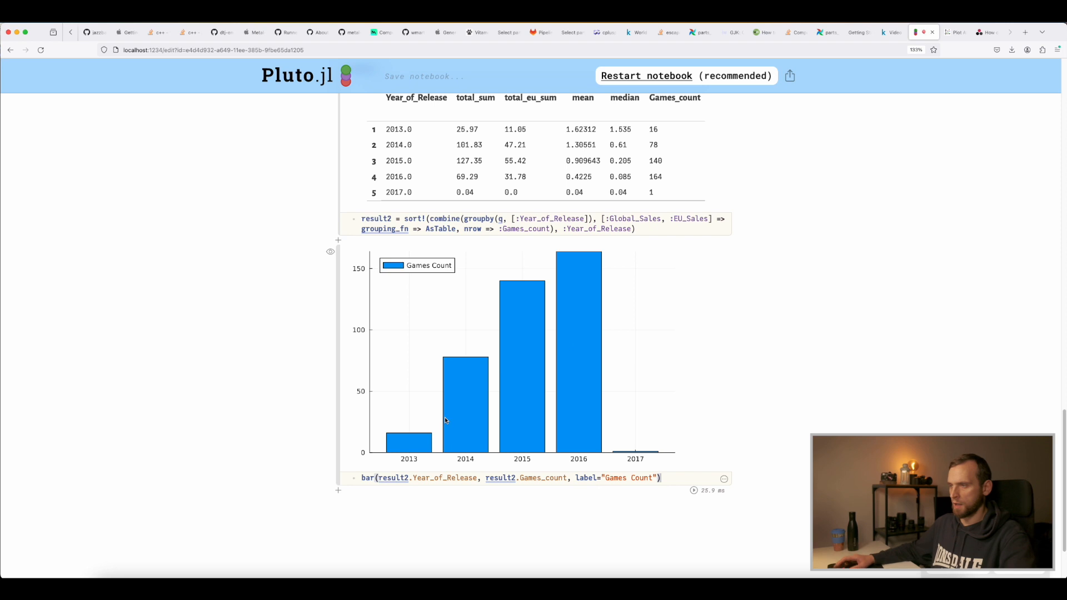
Replace Games_count with Global_Sales in the bar call, change its label to "Global sales" and run the cell.
double_click(539, 478)
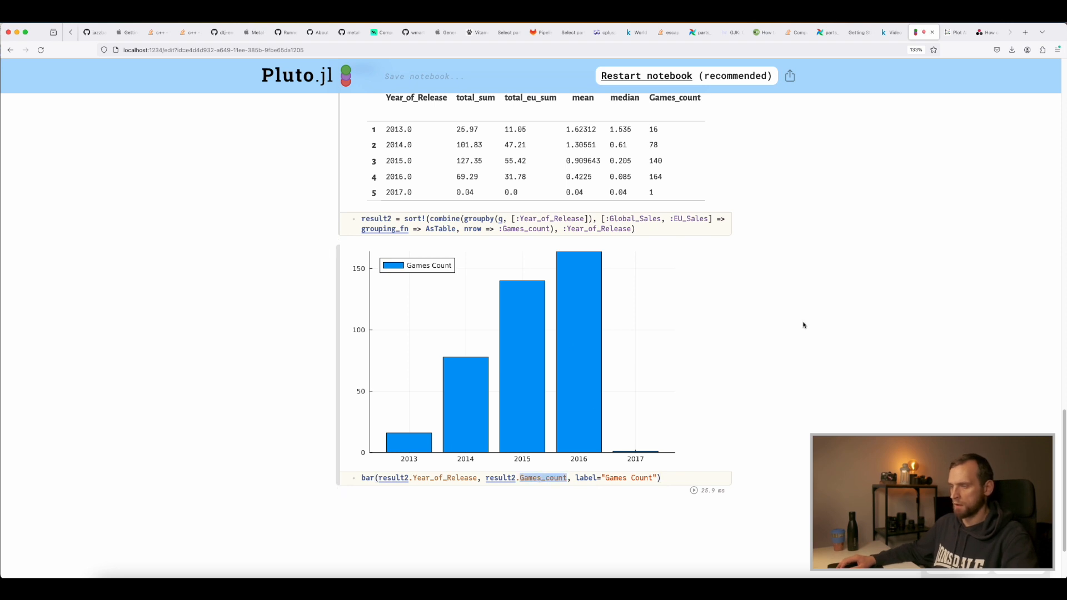
scroll(803, 323, "up", 1)
double_click(645, 237)
key("super+c")
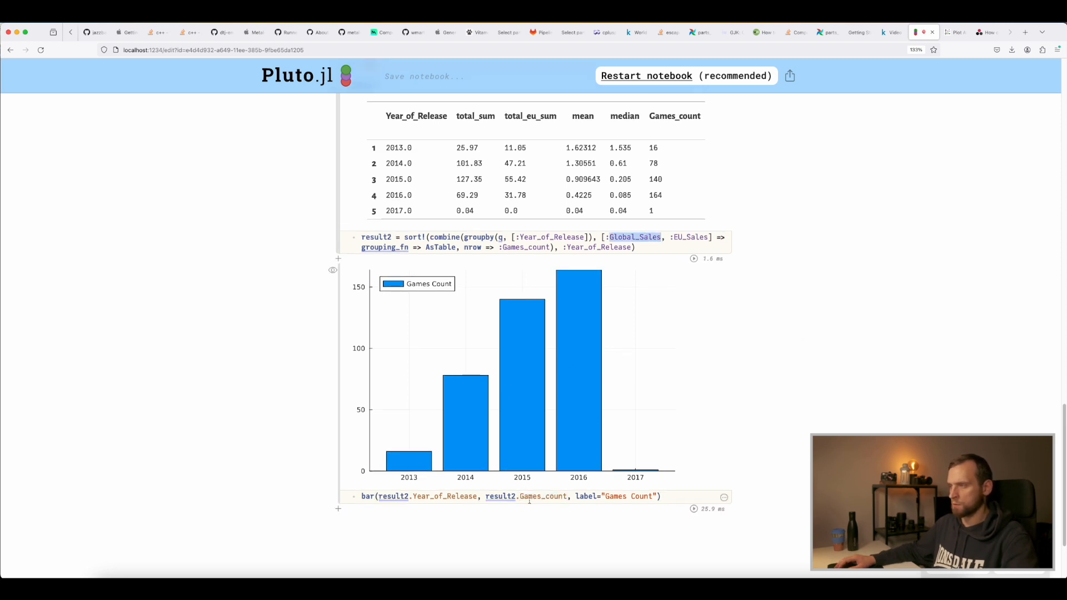
key("super+v")
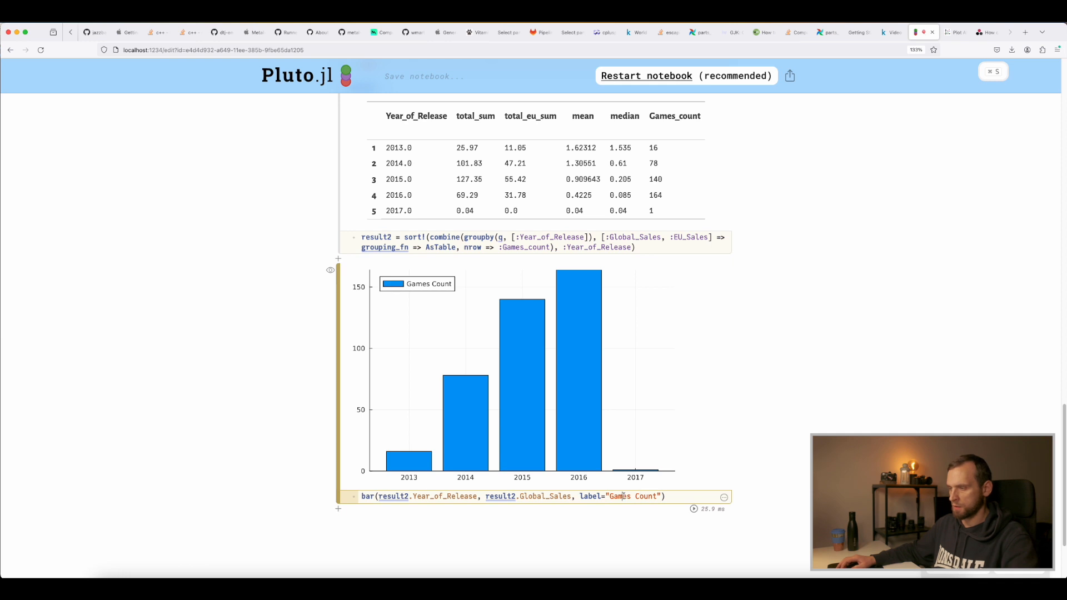
left_click_drag(654, 496, 612, 496)
type("Global sales")
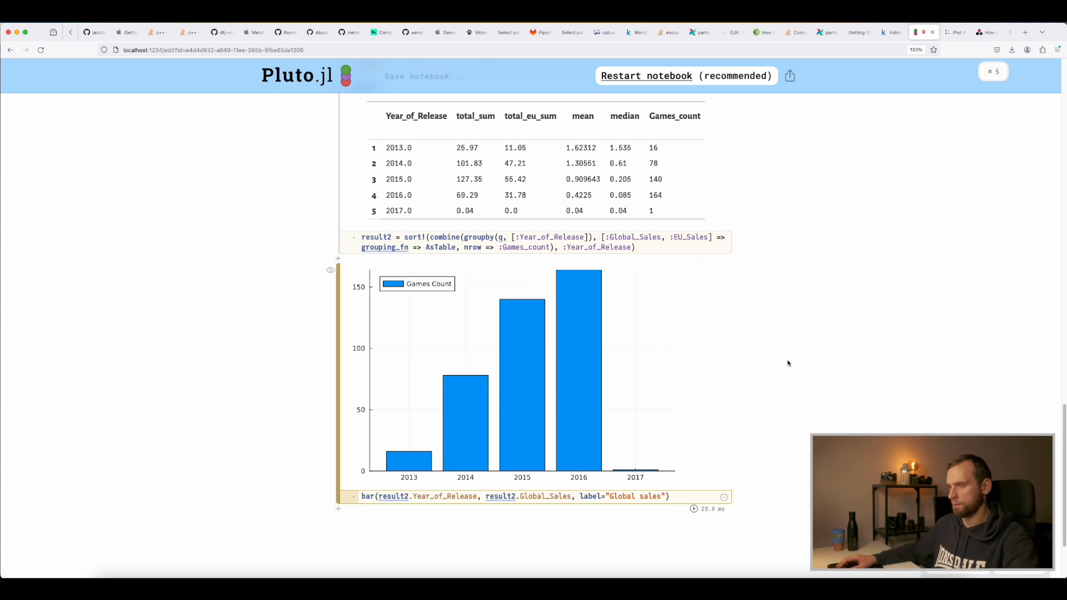
scroll(666, 388, "down", 3)
key("shift+Return")
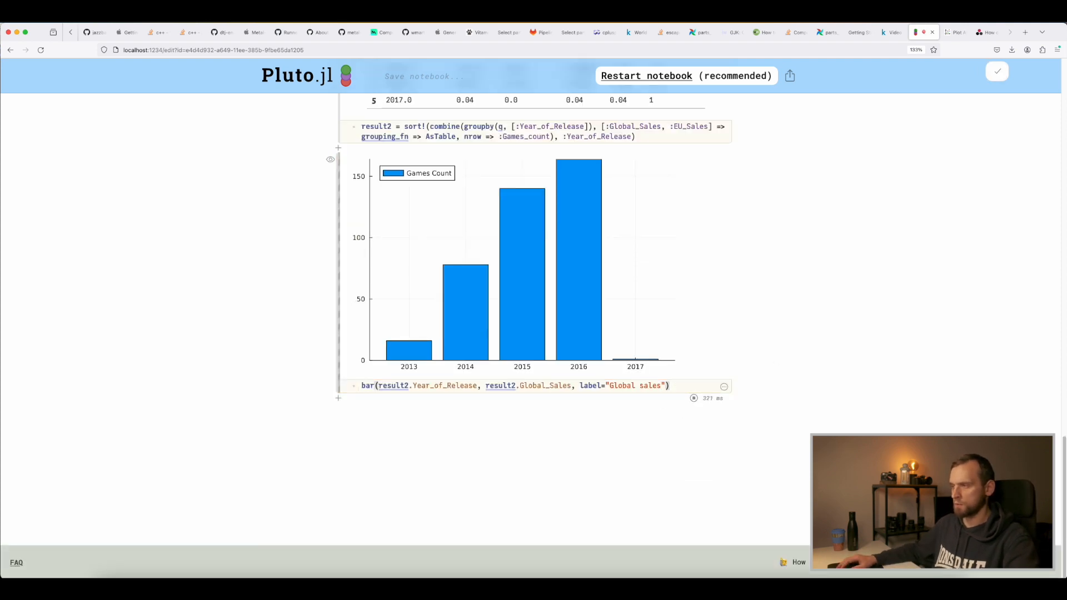
scroll(507, 312, "down", 3)
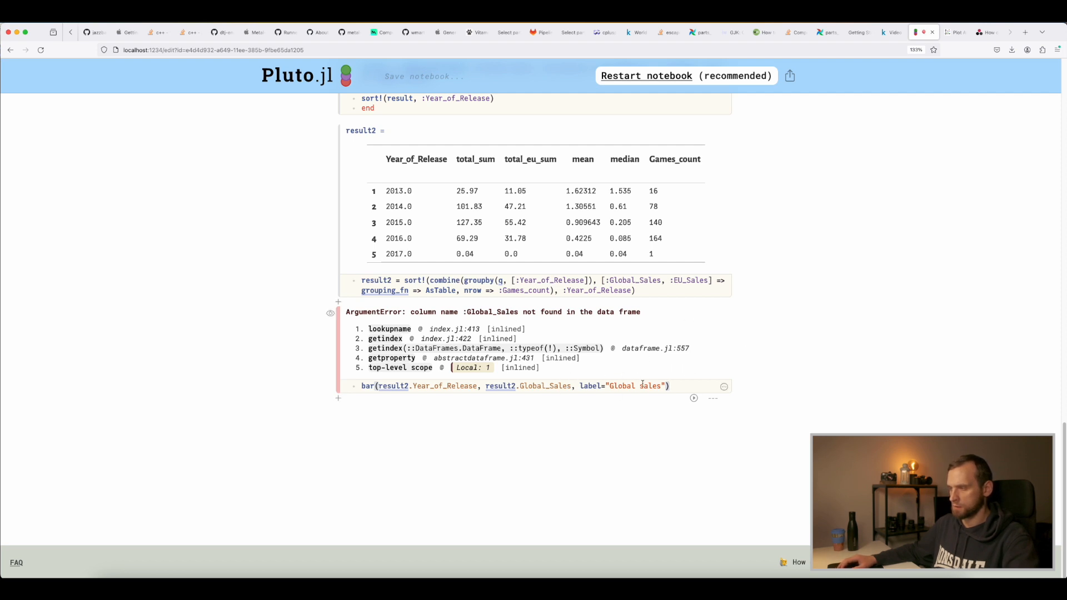
Replace Global_Sales in the bar call with the total_sum column of result2 and rerun the cell.
double_click(545, 386)
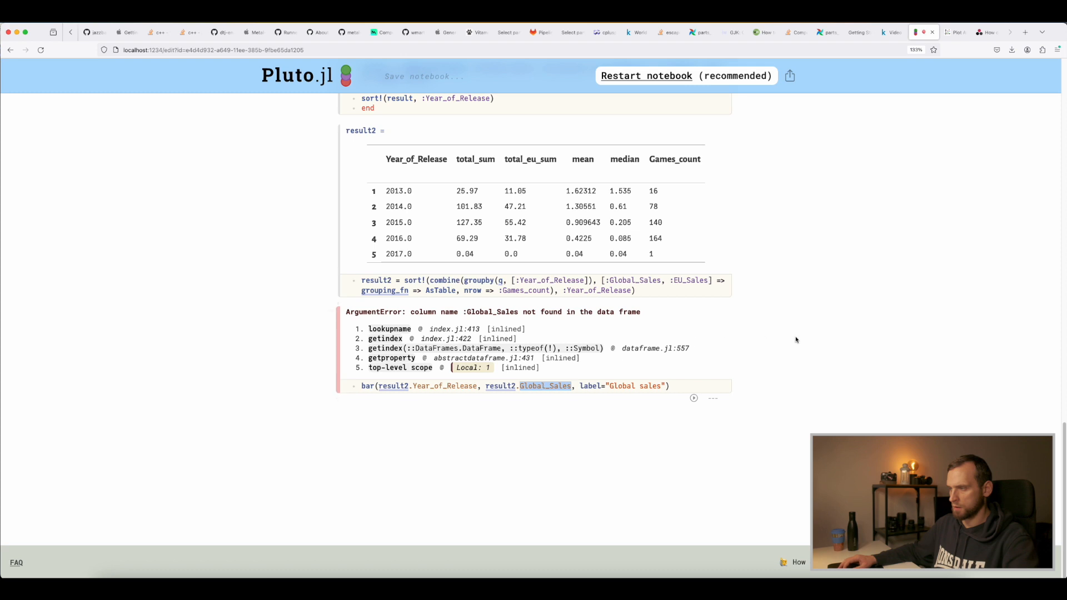
scroll(795, 340, "up", 2)
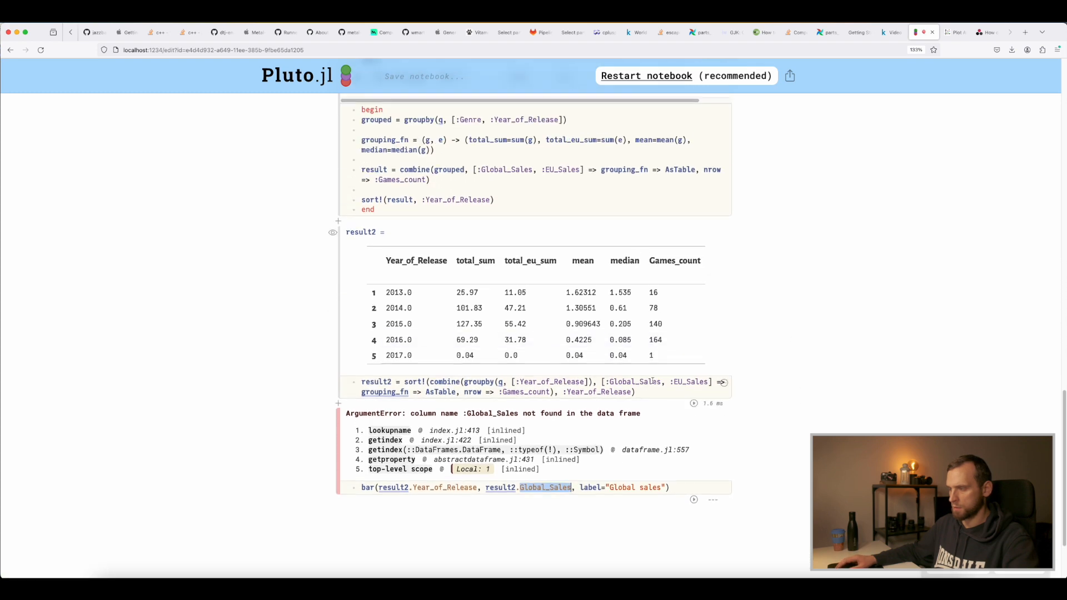
double_click(634, 381)
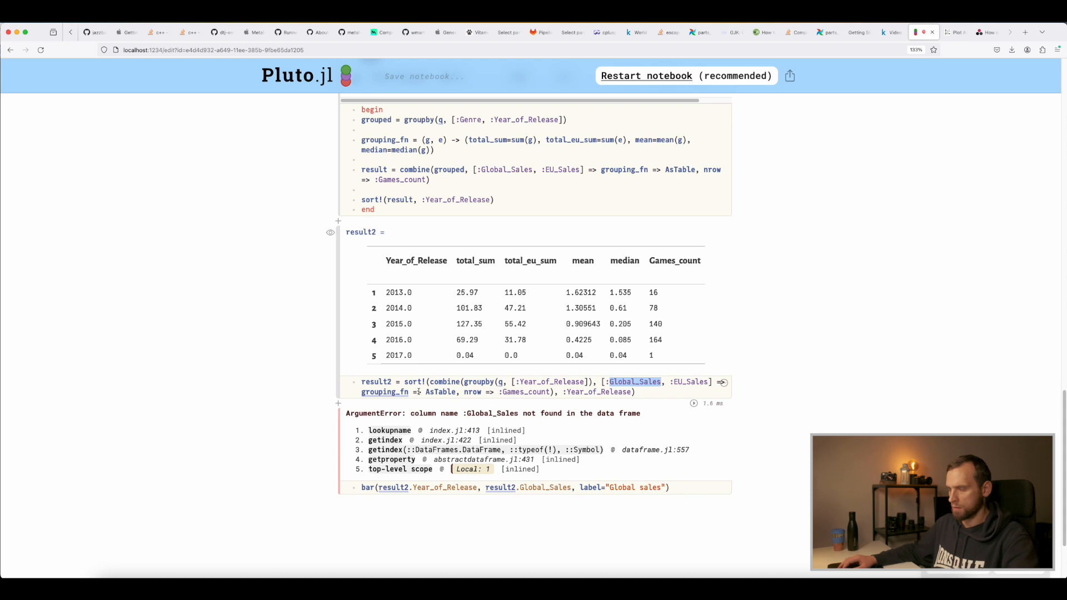
mouse_move(661, 257)
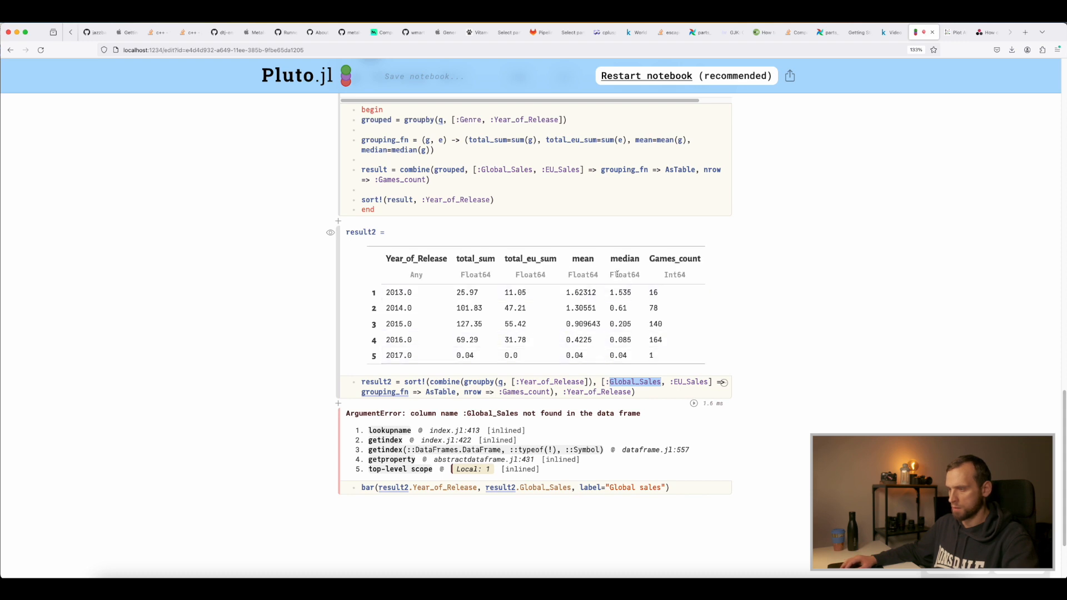
double_click(669, 256)
double_click(480, 256)
key("super+c")
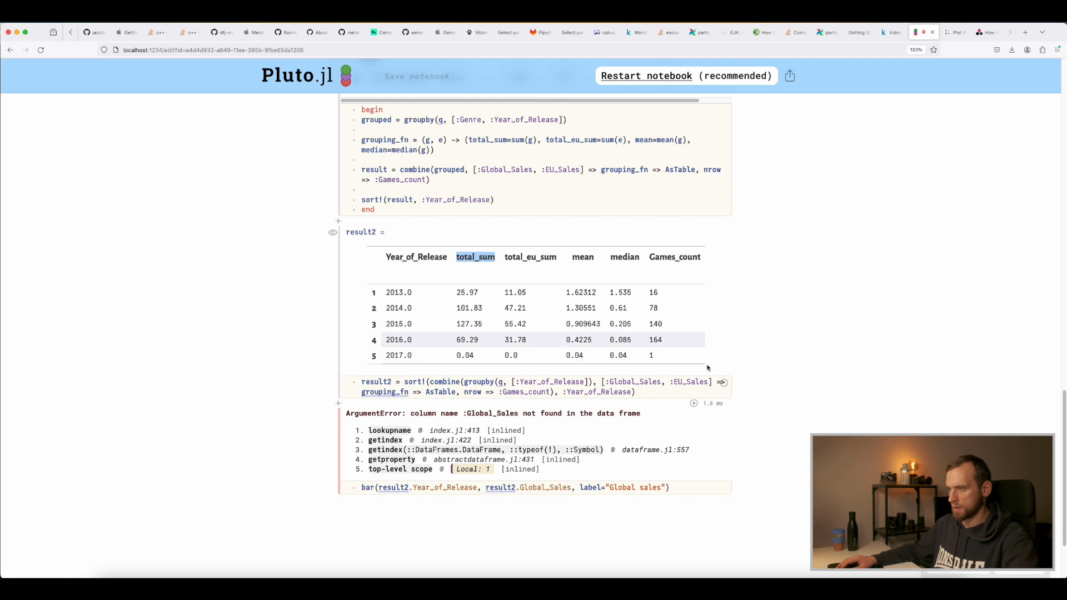
scroll(556, 389, "down", 2)
double_click(556, 432)
key("super+v")
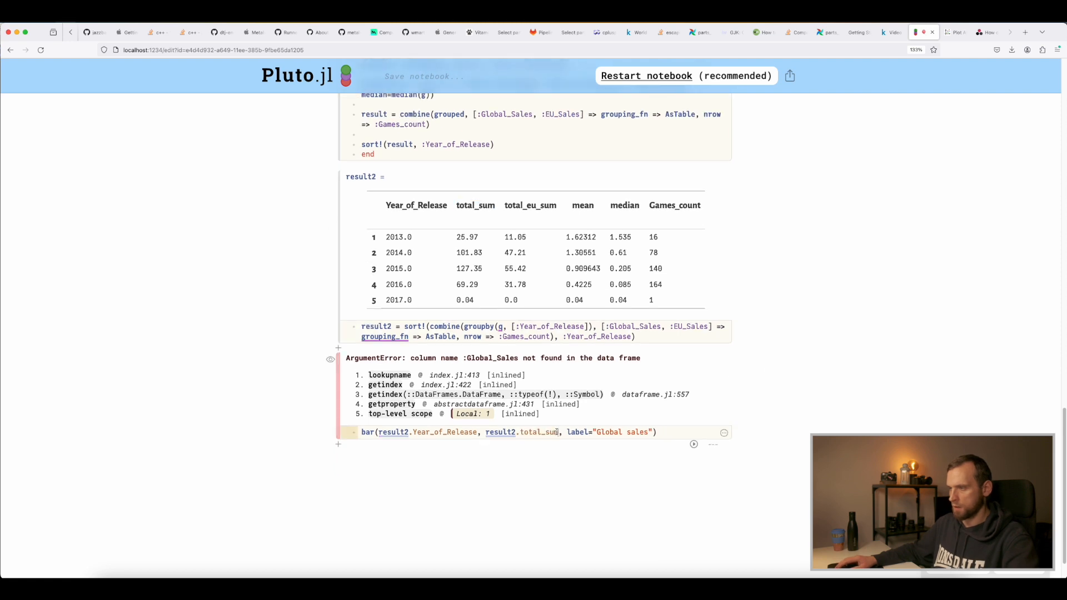
left_click(693, 444)
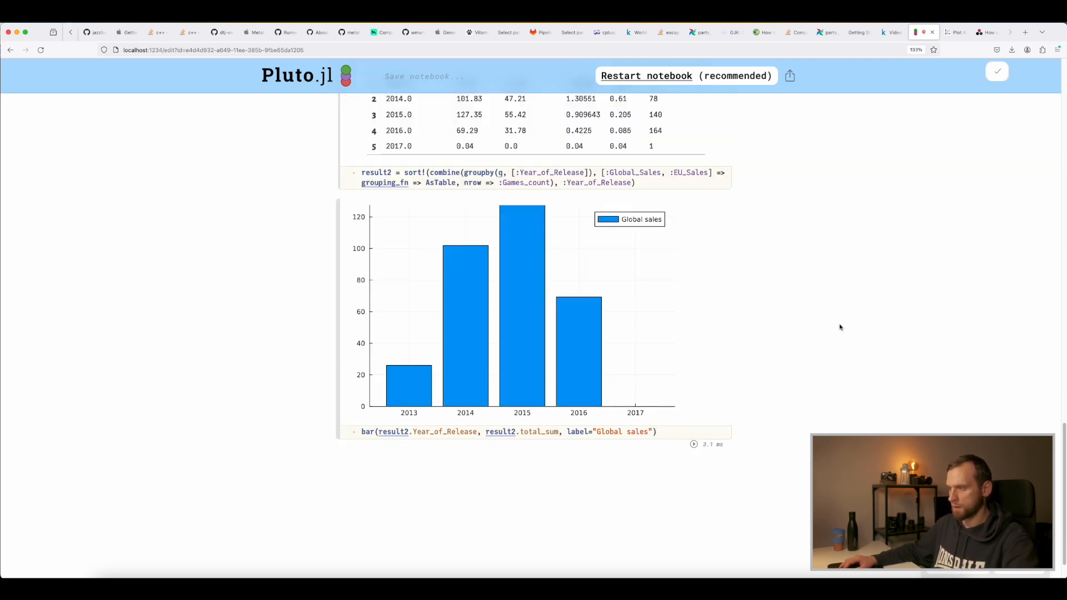
scroll(648, 385, "up", 1)
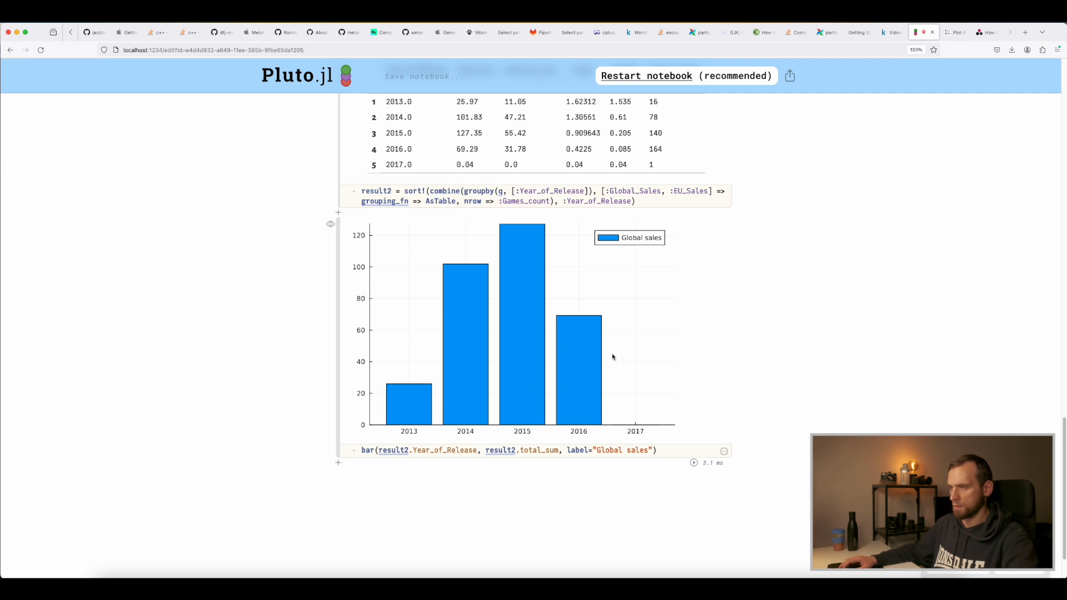
scroll(857, 369, "up", 10)
scroll(774, 374, "down", 2)
scroll(372, 383, "down", 1)
scroll(333, 366, "up", 15)
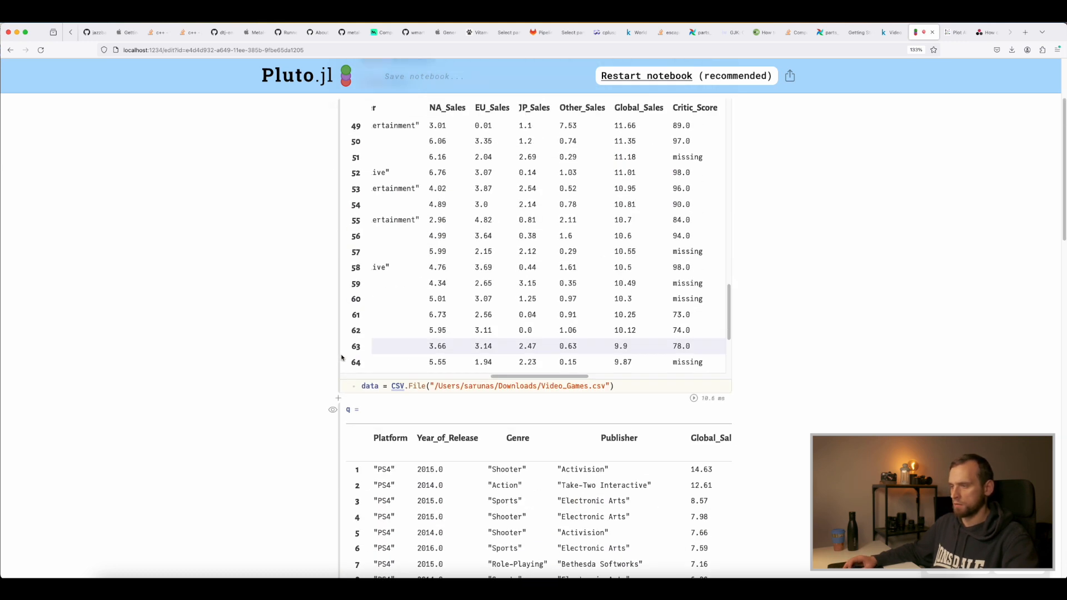
scroll(300, 350, "up", 5)
scroll(307, 347, "down", 12)
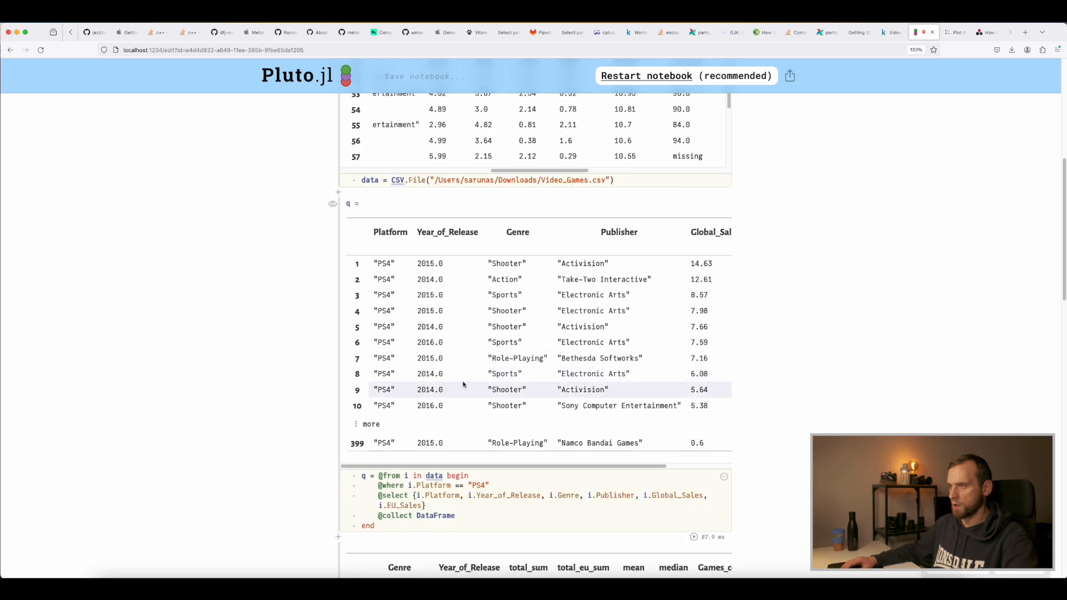
left_click_drag(501, 485, 354, 485)
key("BackSpace")
key("BackSpace")
key("super+s")
left_click(558, 506)
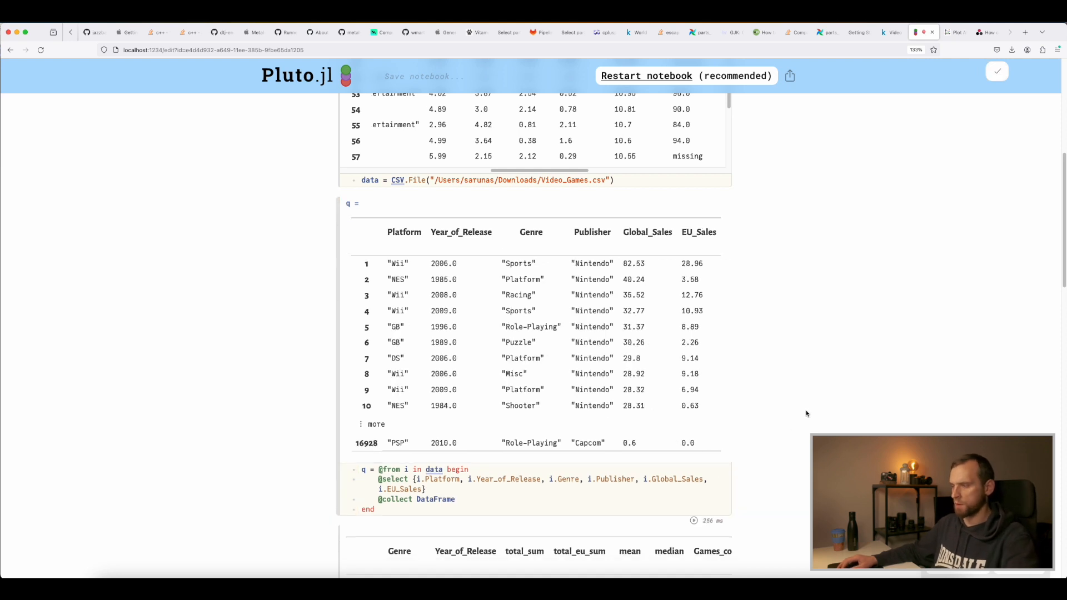
scroll(806, 411, "down", 8)
scroll(808, 413, "down", 15)
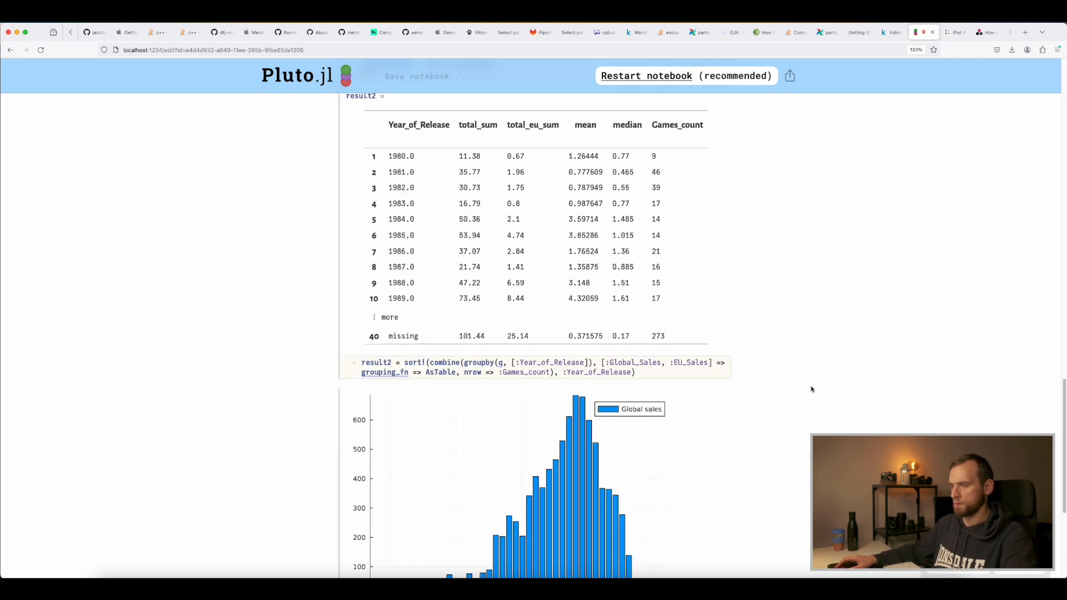
scroll(407, 350, "up", 2)
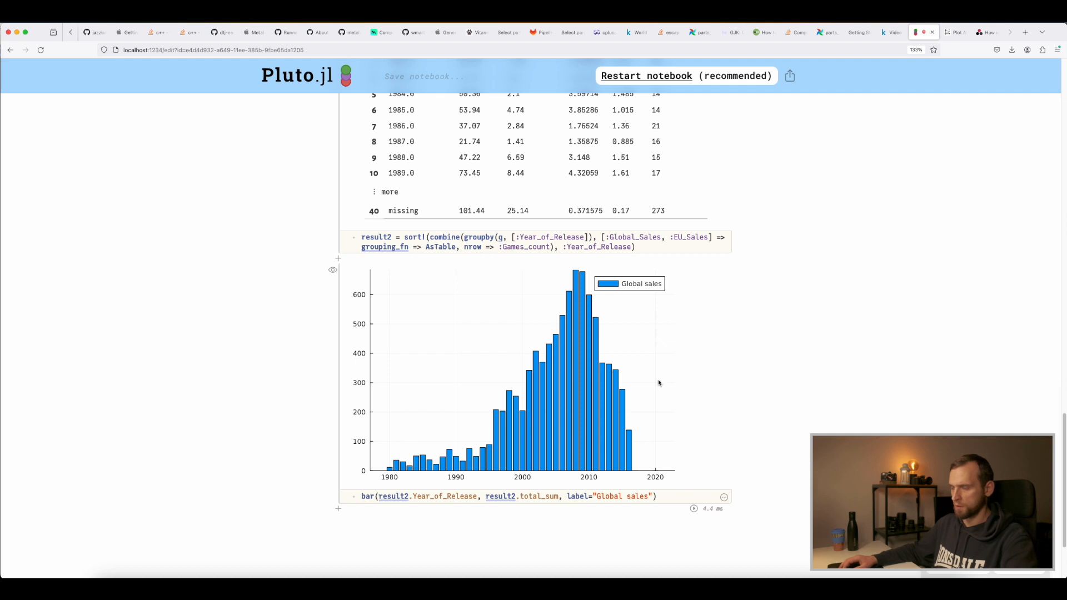
Change the second bar argument to the array [result2.total_sum, result2.total_eu_sum].
scroll(842, 413, "up", 3)
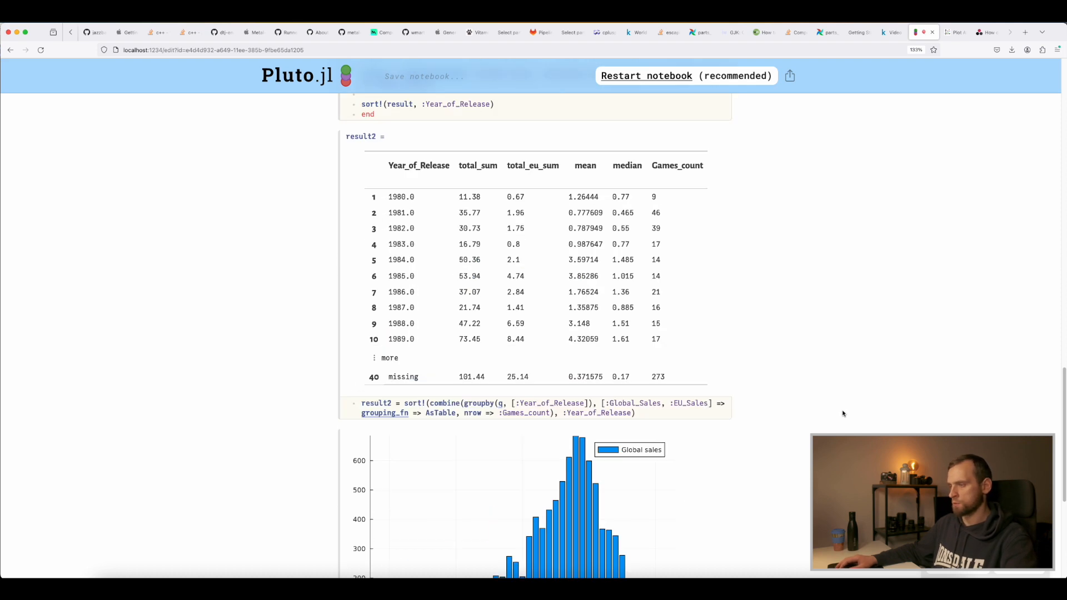
scroll(842, 409, "down", 3)
scroll(769, 422, "up", 3)
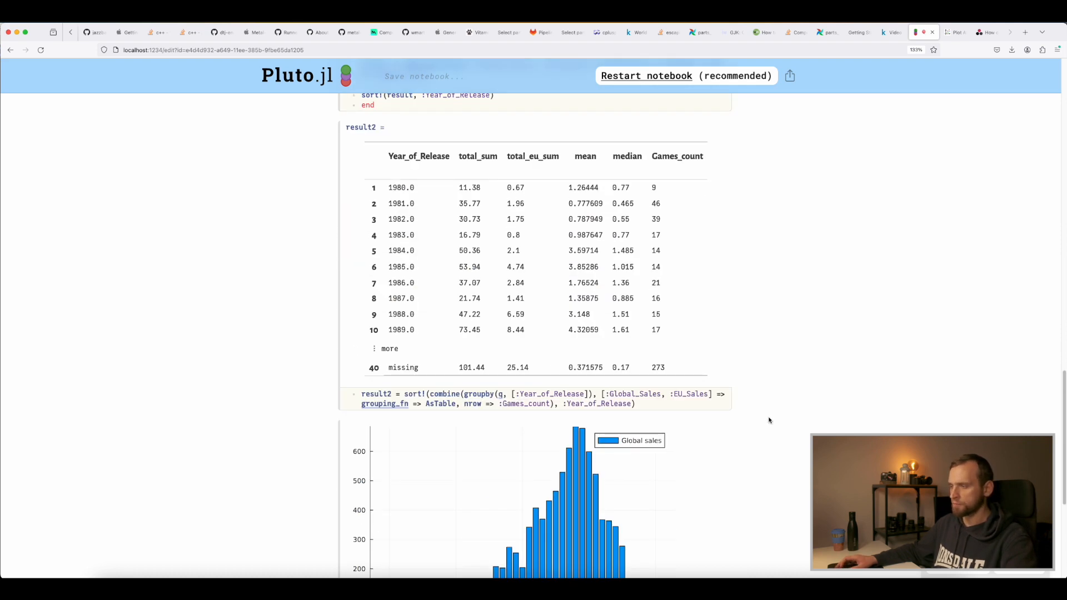
double_click(534, 151)
scroll(828, 228, "down", 5)
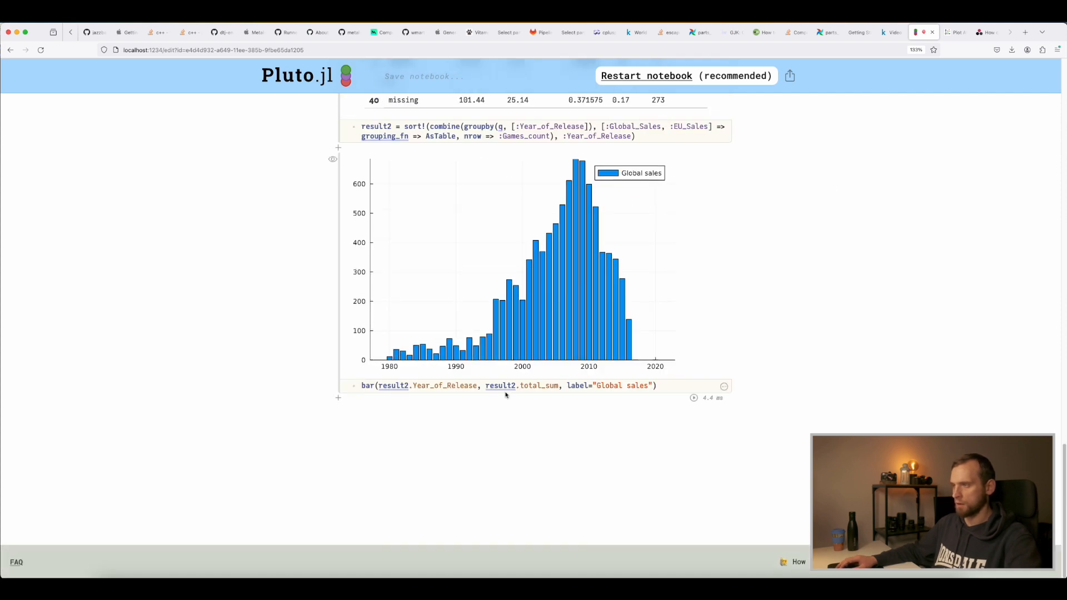
left_click(485, 385)
type("[")
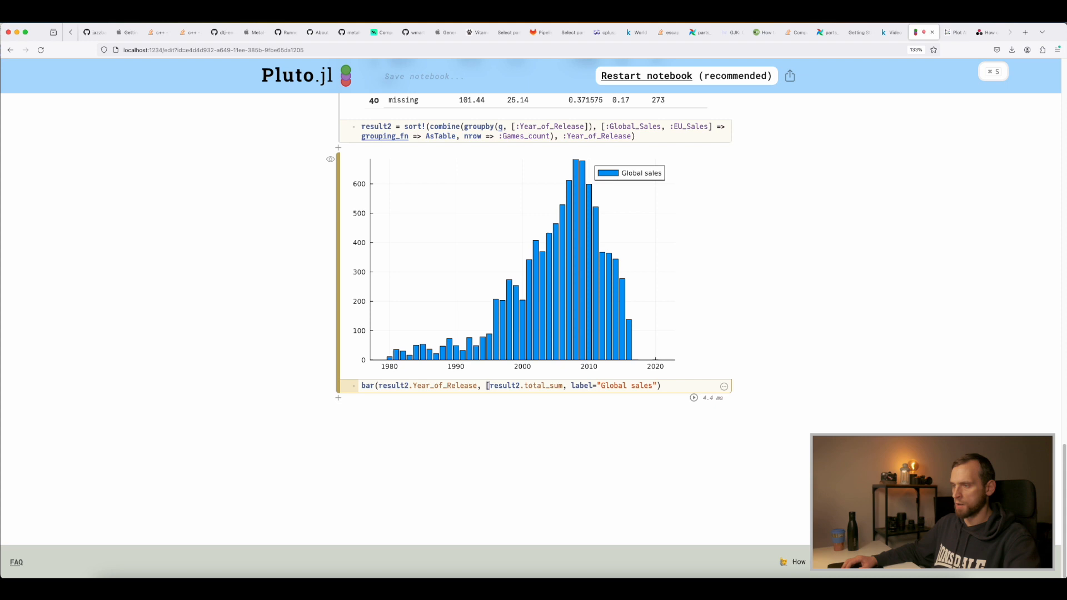
left_click(563, 386)
type("]")
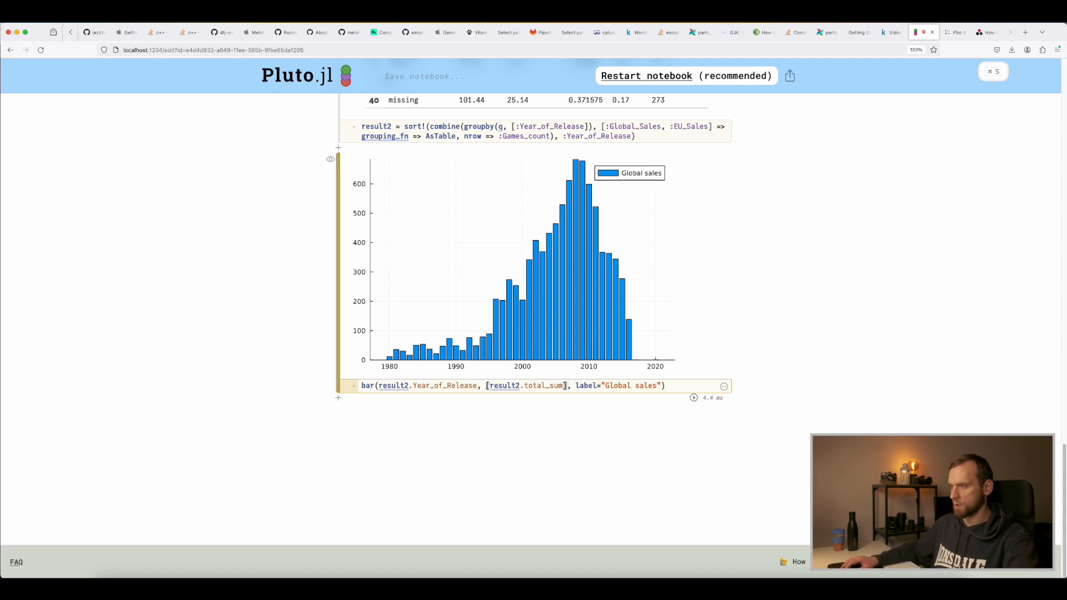
type(", total_eu_sum")
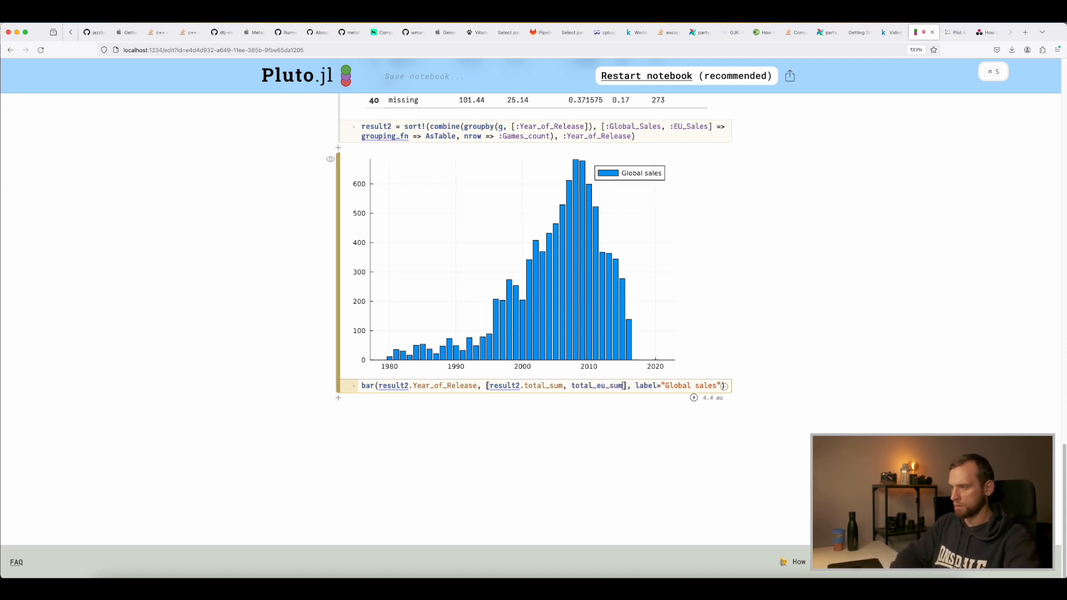
left_click(570, 386)
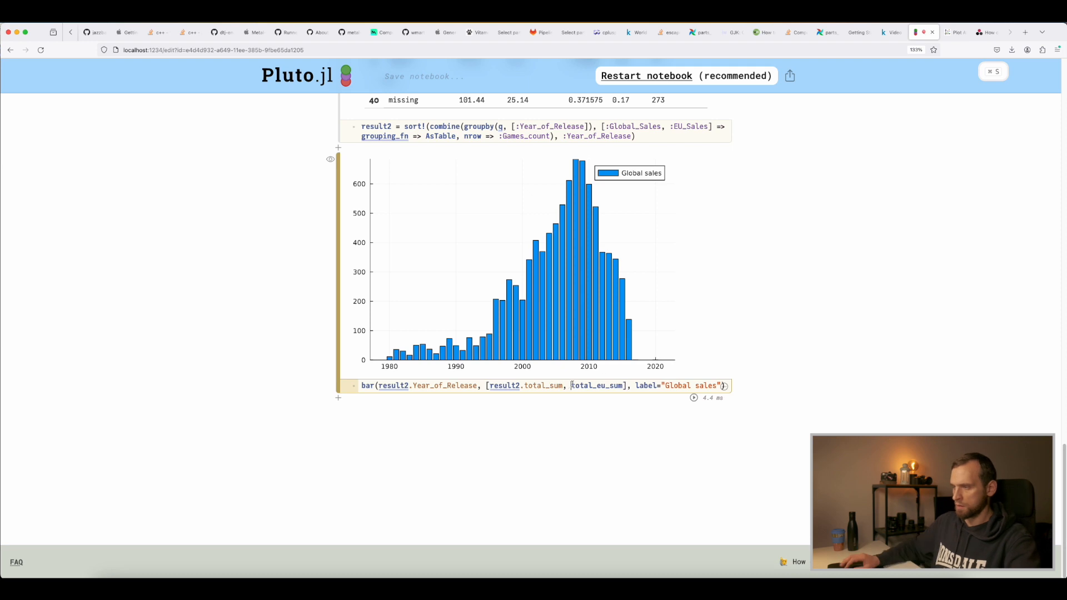
type("result2.")
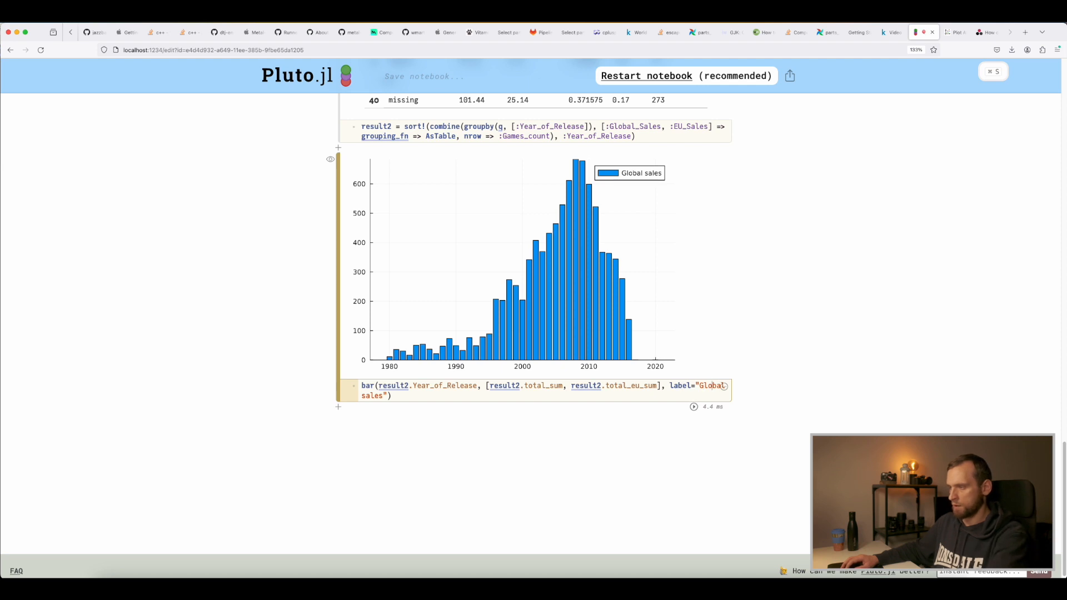
Turn the bar label into the array ["Global sales", "EU sales"] and run the cell.
type("[")
left_click(429, 394)
type("]")
type(", \"Eu S")
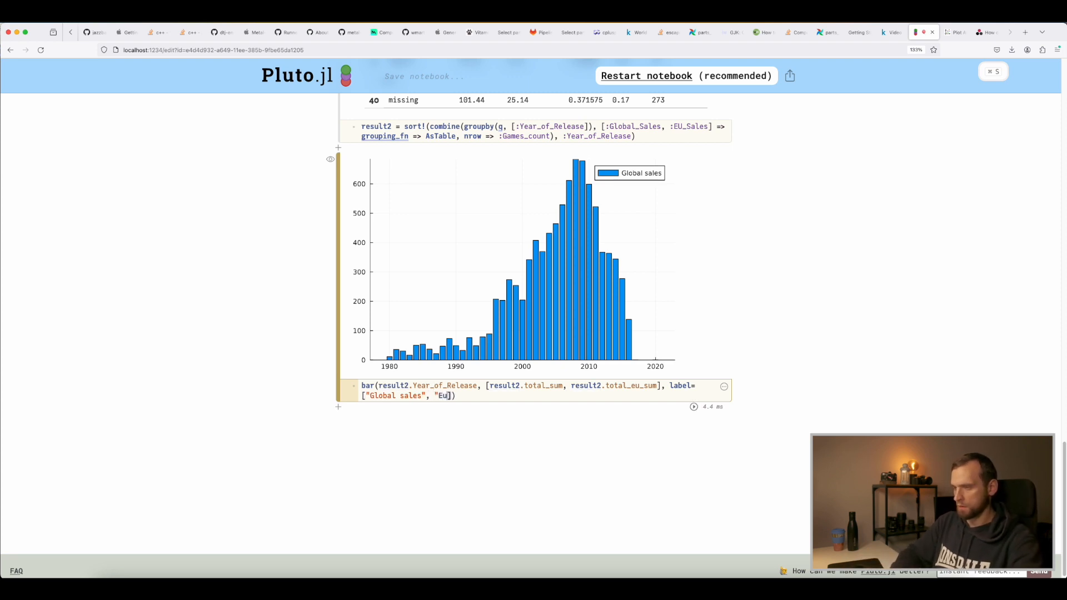
key("BackSpace")
key("BackSpace")
key("BackSpace")
type("U sa")
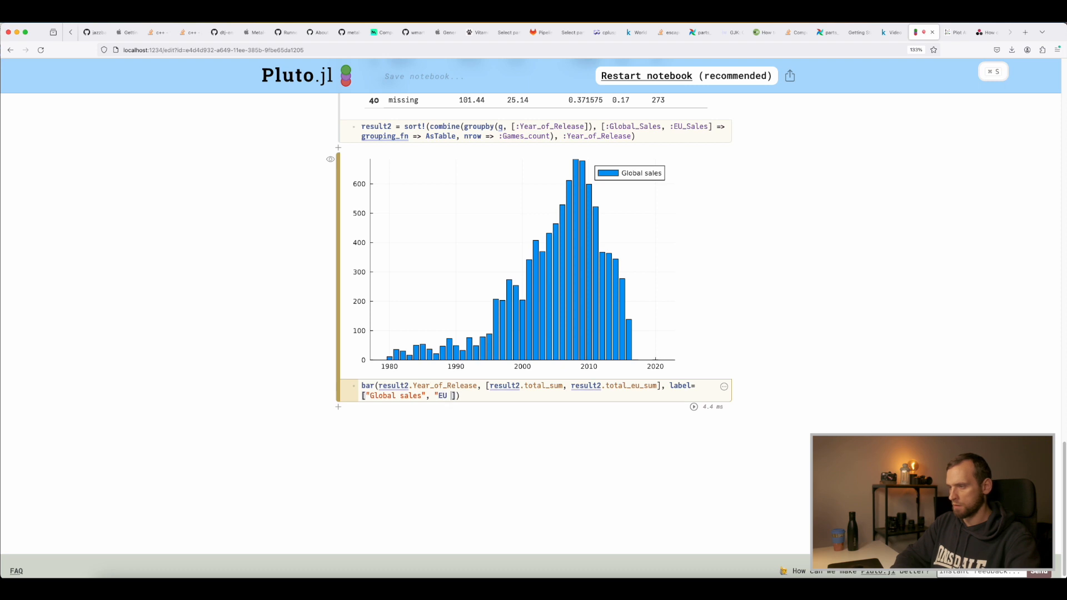
type("les\"")
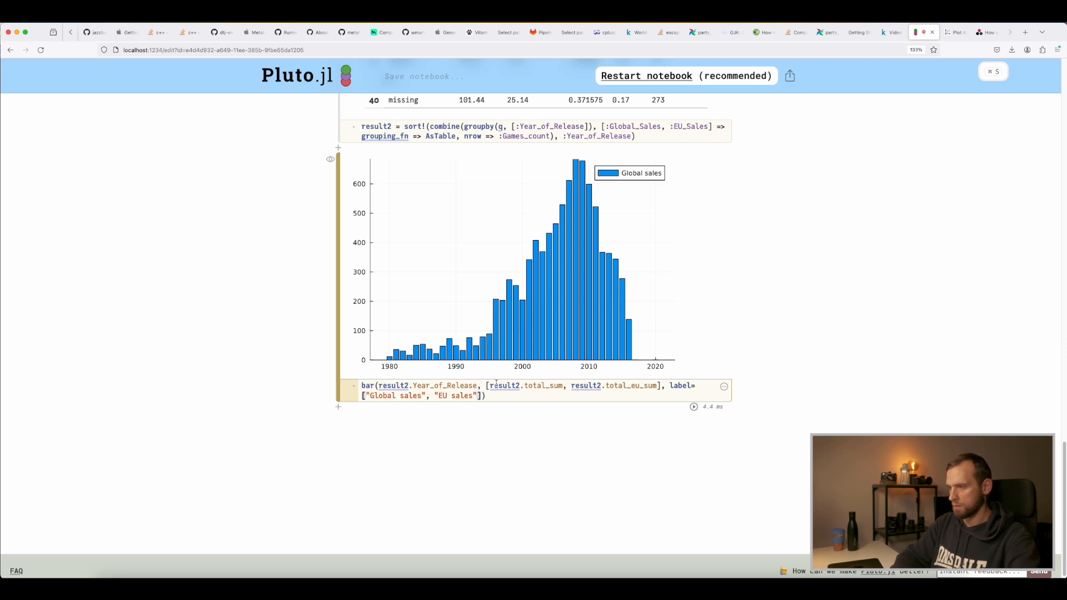
key("shift+Return")
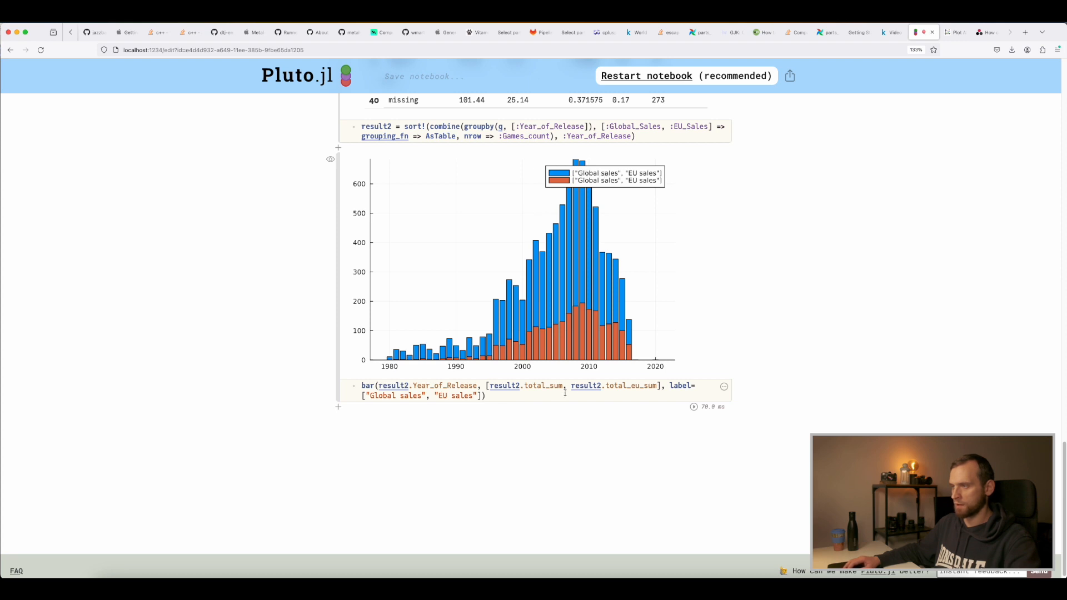
Remove the commas from the data and label arrays so their items are space-separated, and rerun the bar cell.
key("BackSpace")
key("super+s")
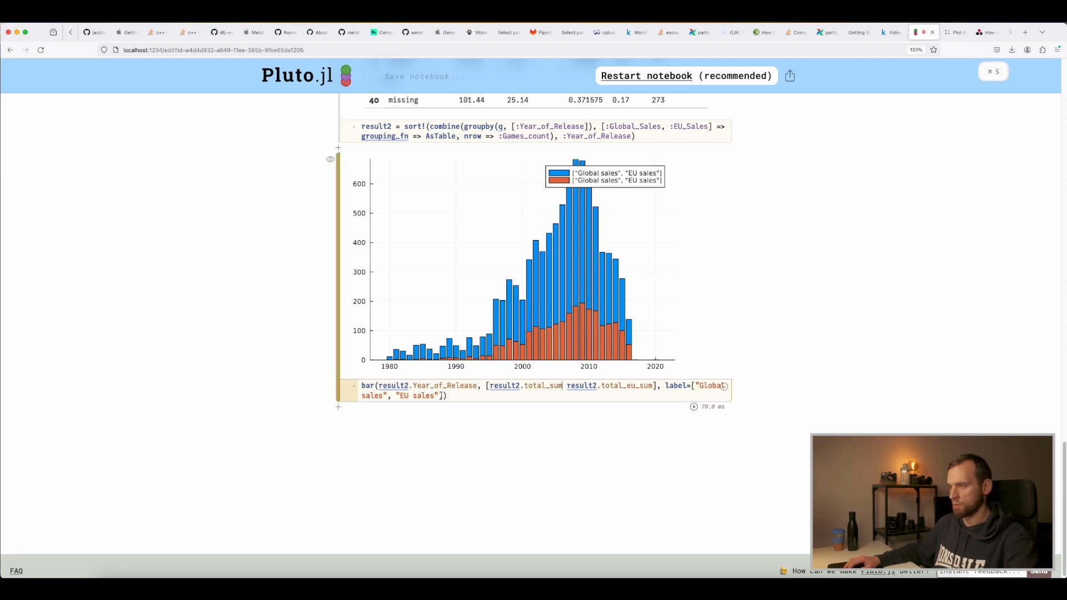
left_click(390, 395)
key("BackSpace")
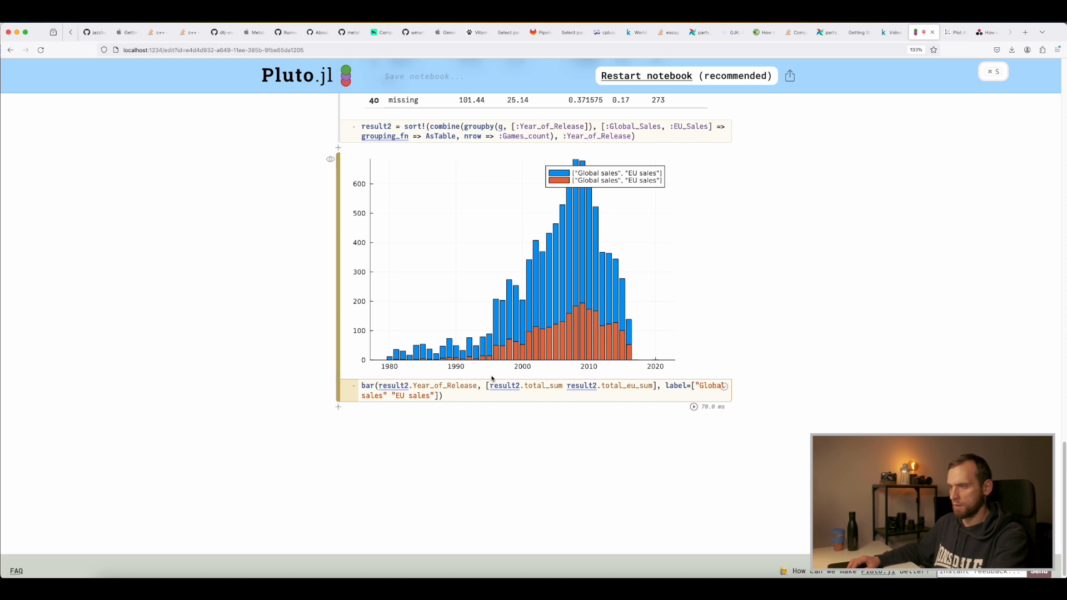
key("ctrl+Return")
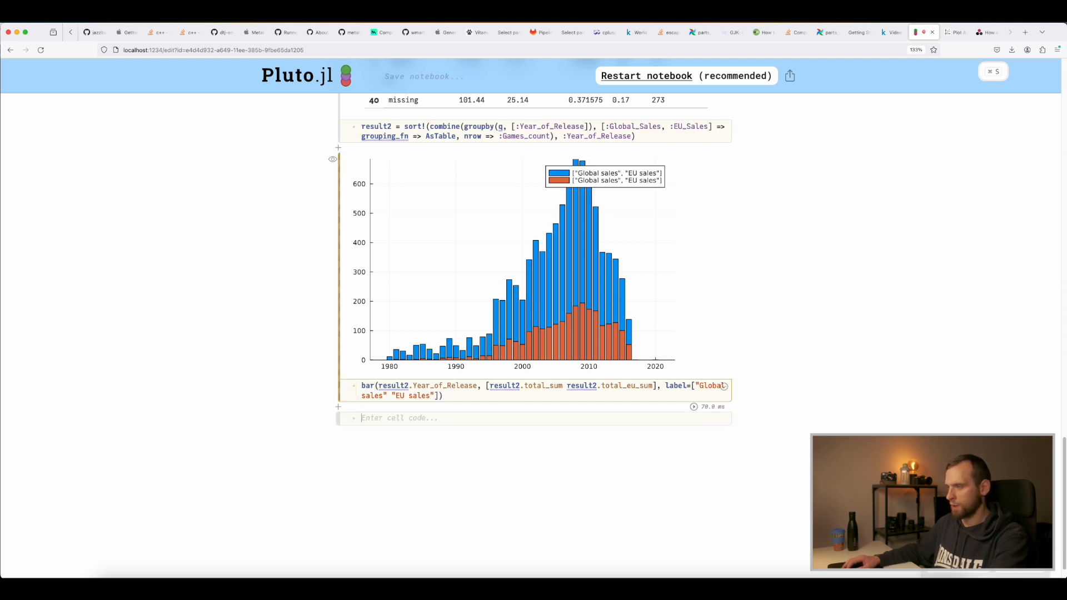
Examine the redrawn bar chart of global and EU sales per release year together with the result2 table.
scroll(776, 312, "up", 3)
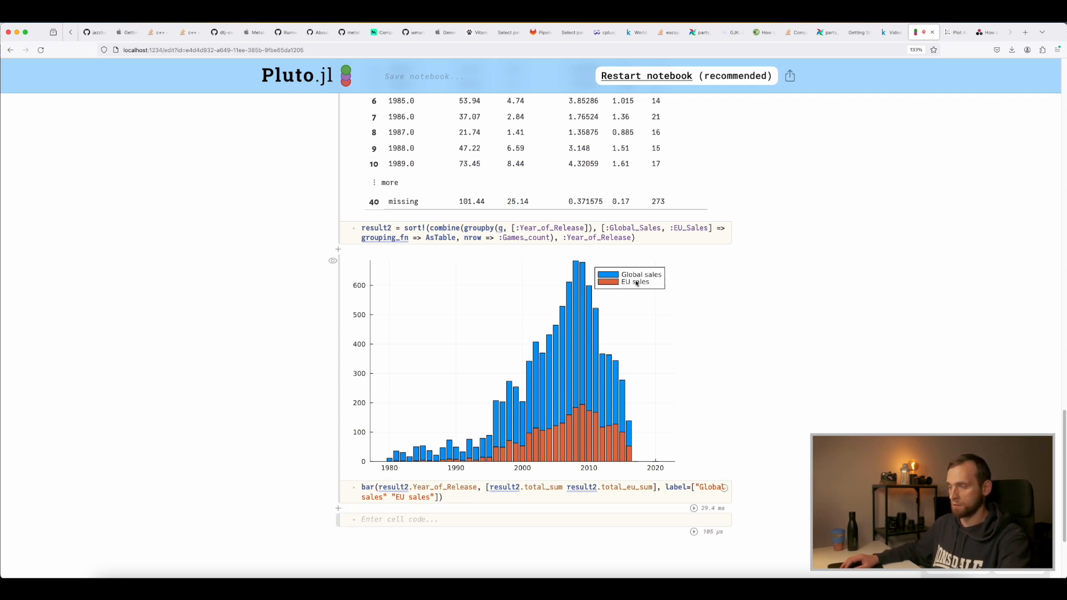
scroll(599, 362, "down", 3)
scroll(428, 409, "up", 5)
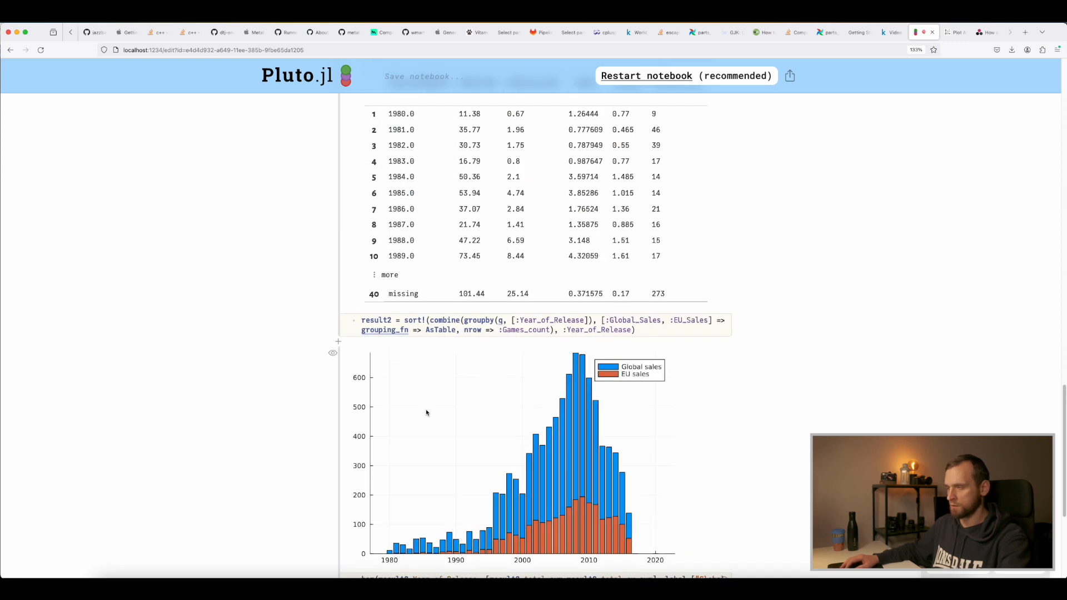
scroll(635, 353, "down", 3)
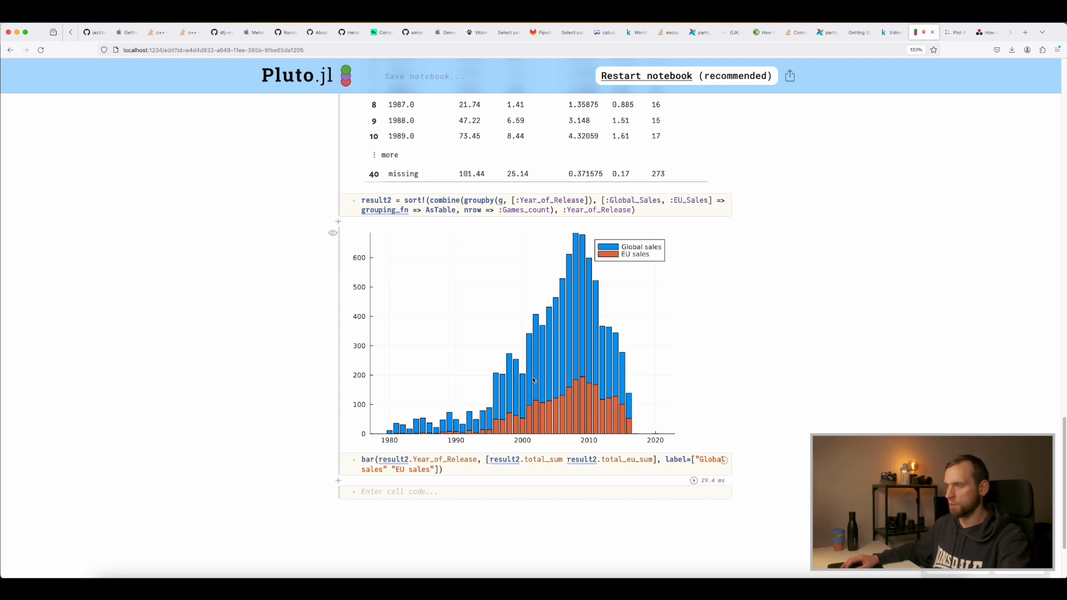
scroll(853, 386, "up", 1)
scroll(811, 381, "down", 3)
left_click(461, 358)
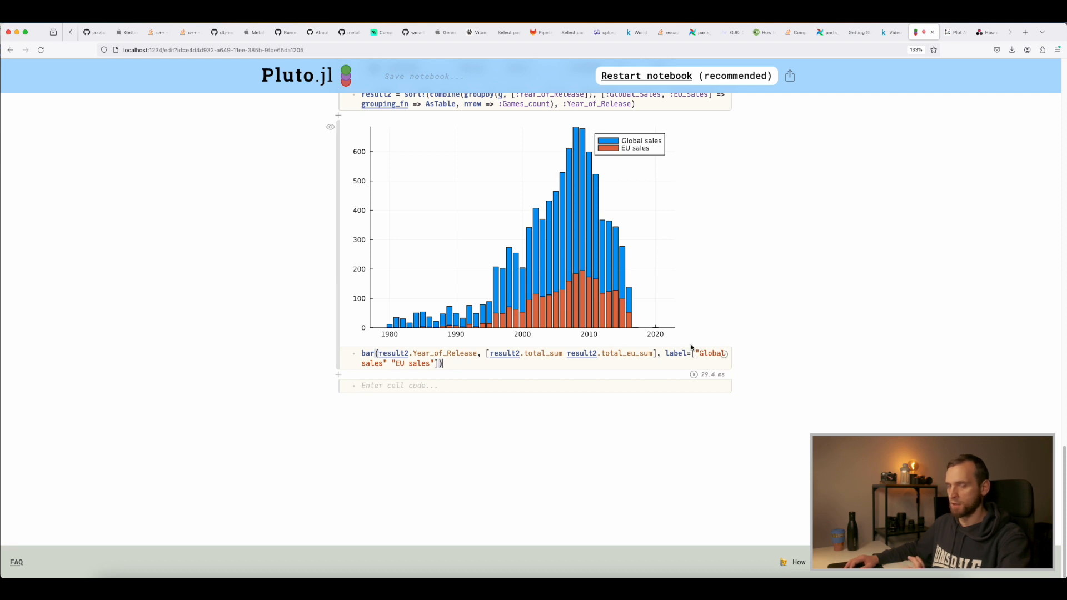
scroll(826, 335, "up", 2)
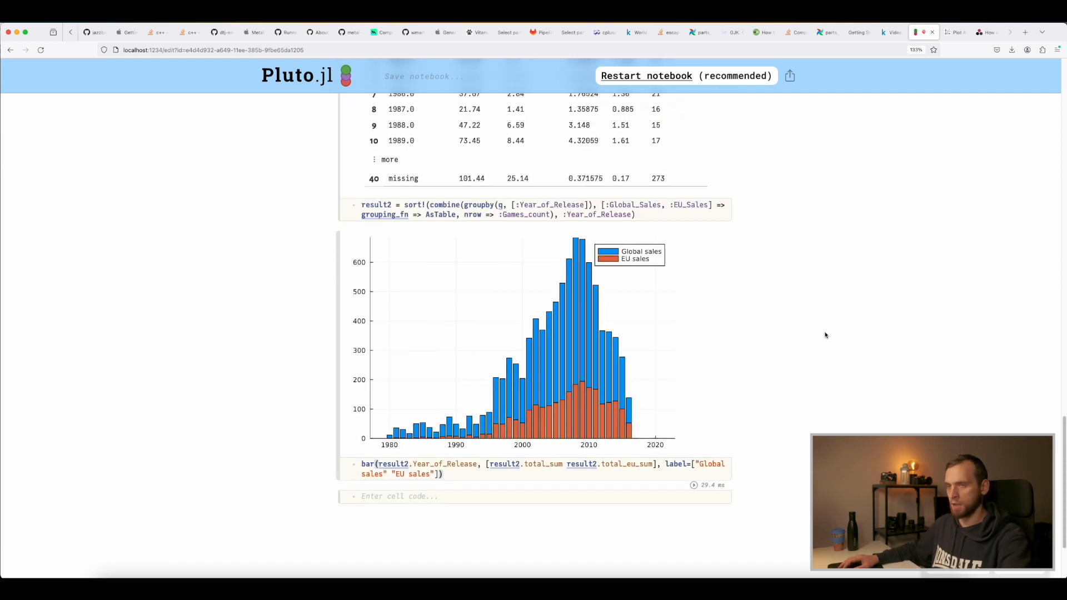